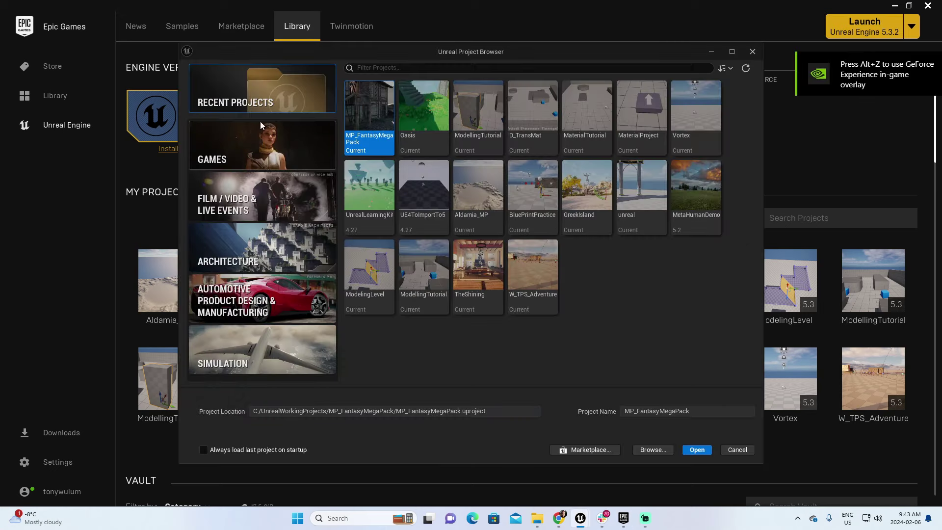
Step: Create a Games project from the Third Person template and name it Retargeting
left_click(250, 157)
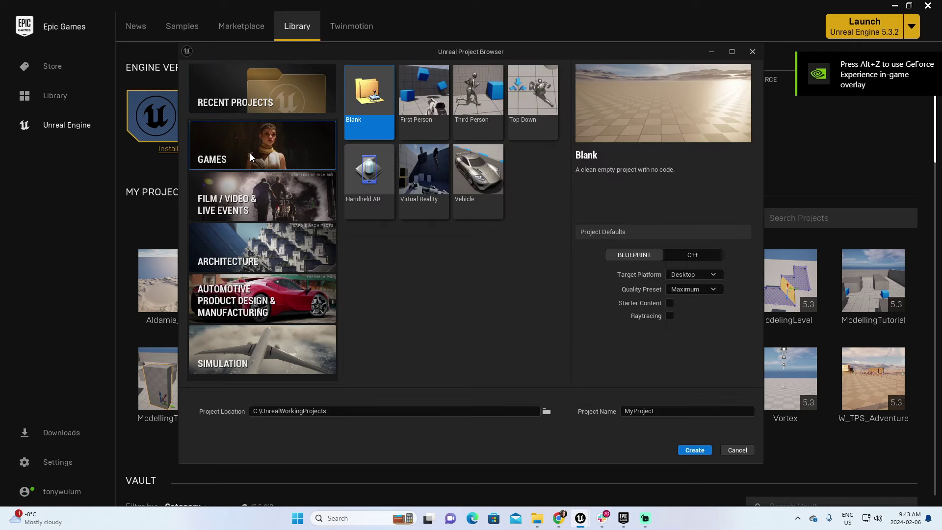
left_click(482, 92)
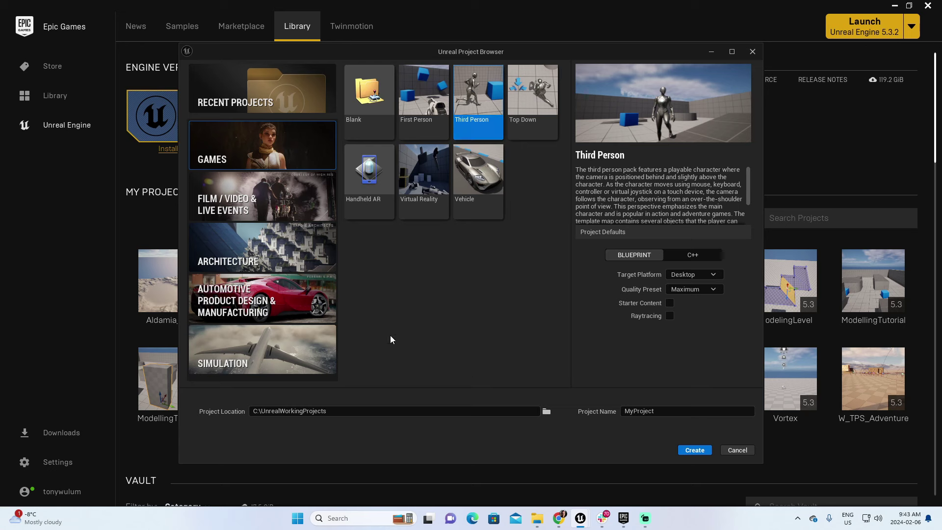
double_click(664, 412)
type("Retargeti")
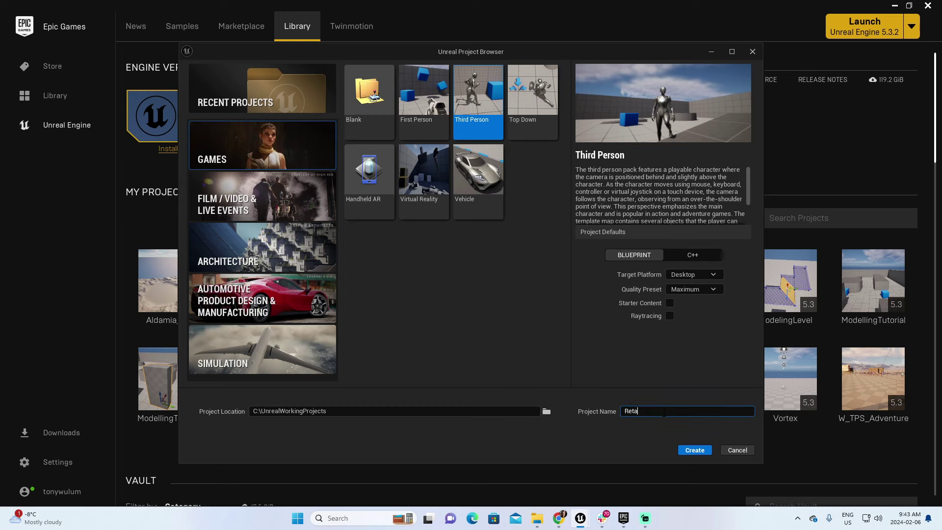
type("ng")
left_click(692, 450)
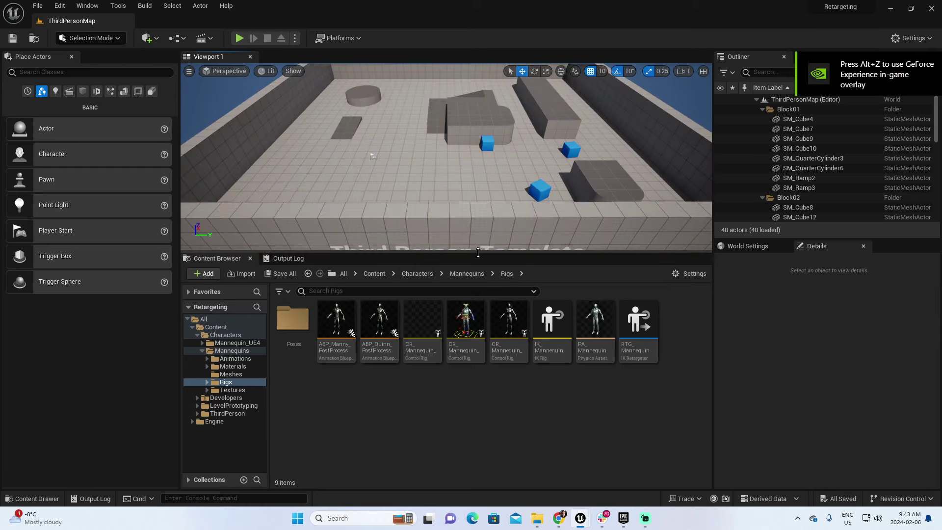
Step: Enlarge the level viewport and play-test the Third Person map by running the mannequin around, ending the play session
left_click_drag(464, 255, 491, 339)
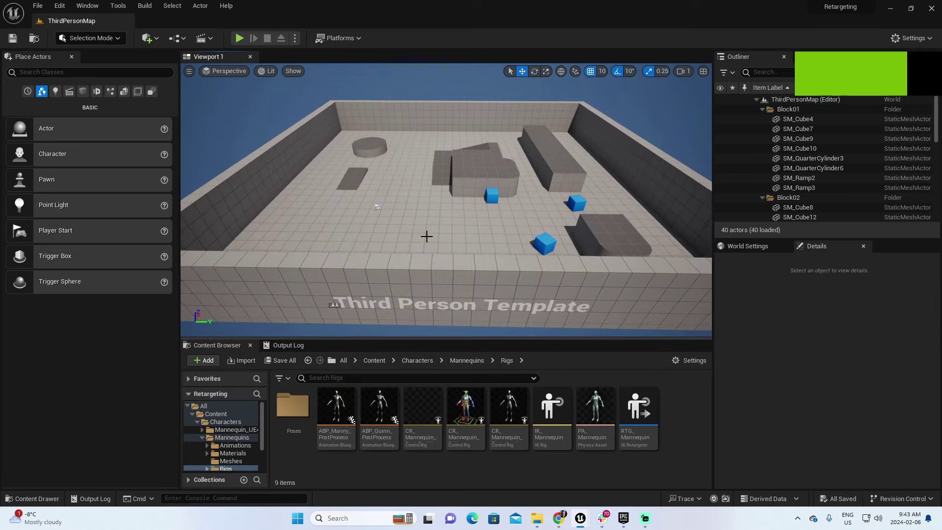
left_click(239, 39)
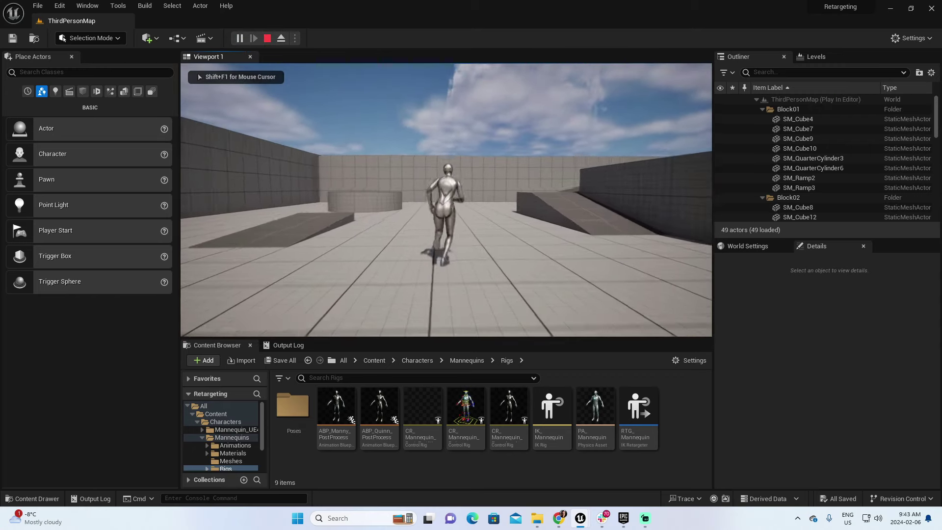
key("s")
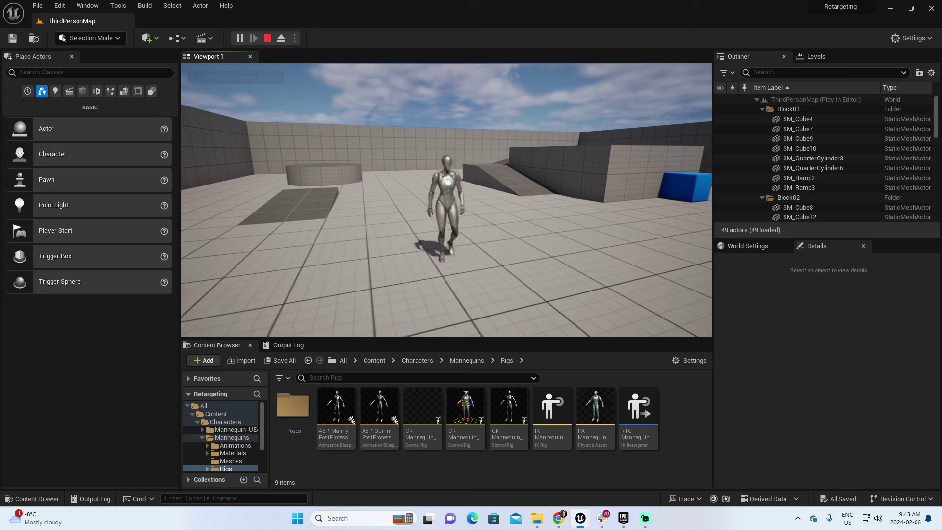
key("Escape")
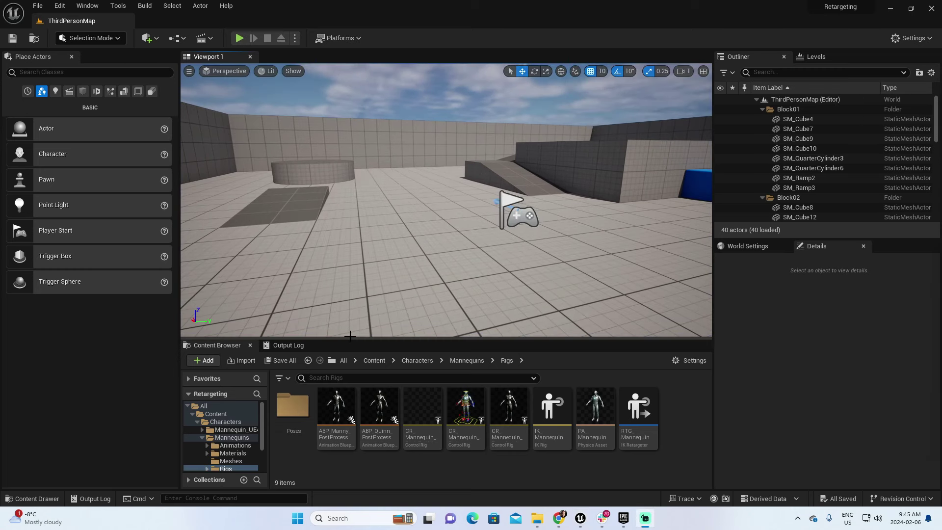
Step: Give the content browser and its folder tree more room, and open the IK_Mannequin IK Rig from the Rigs folder
left_click_drag(353, 338, 353, 287)
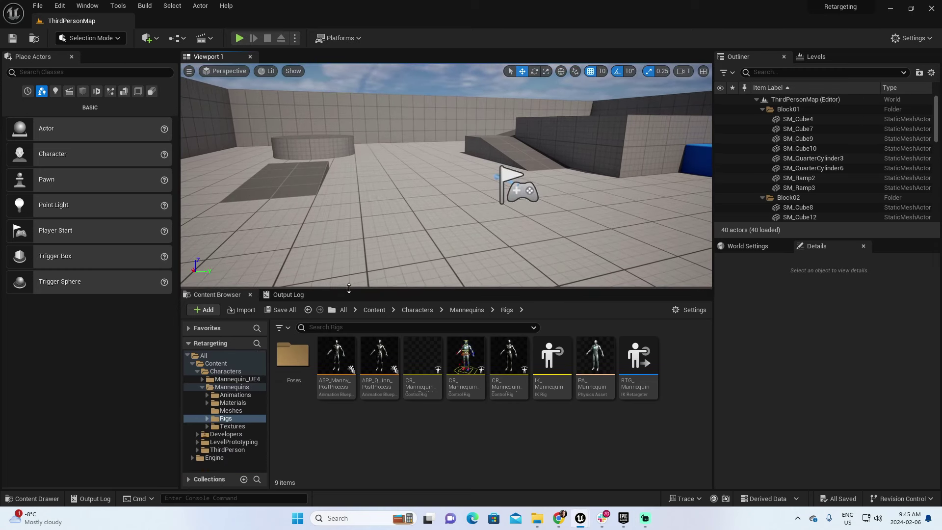
left_click_drag(274, 453, 312, 452)
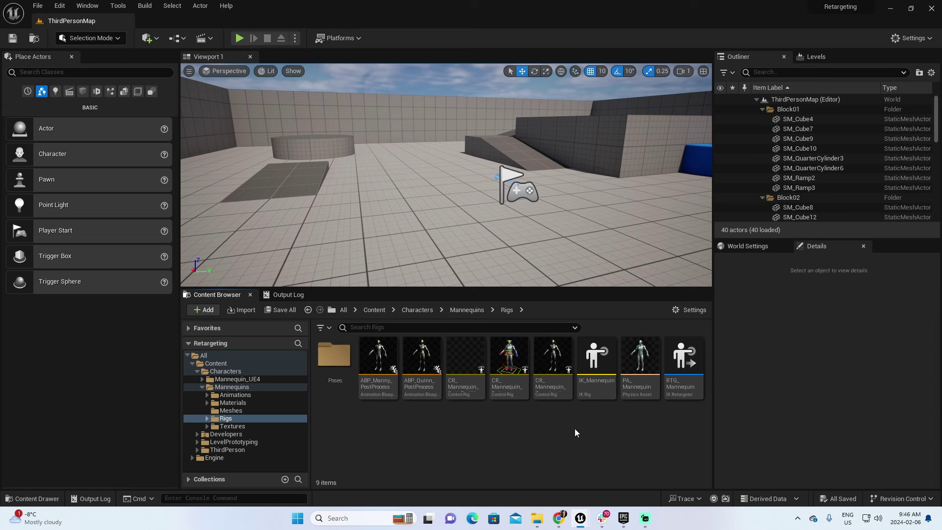
mouse_move(586, 378)
double_click(595, 366)
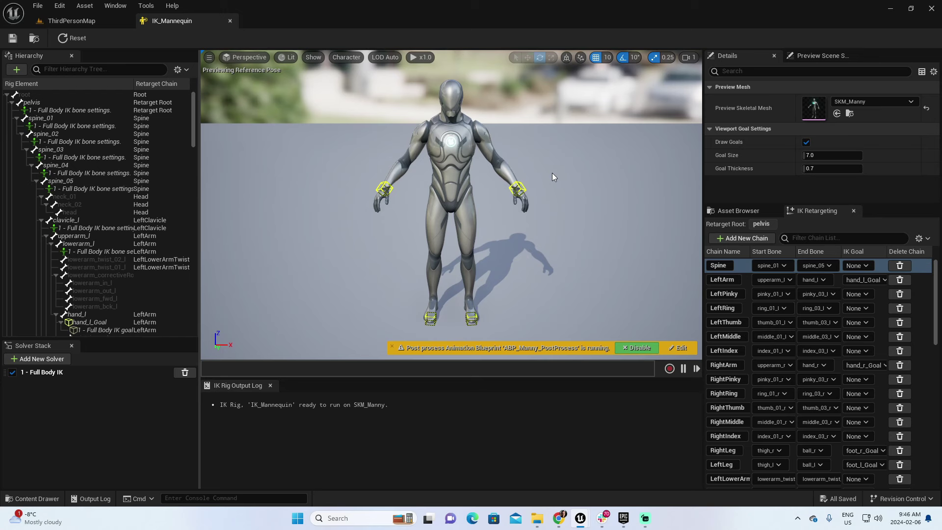
Step: Move the hand_l_Goal and hand_r_Goal IK goals slightly with the Translate tool to test how the arms follow
left_click(519, 188)
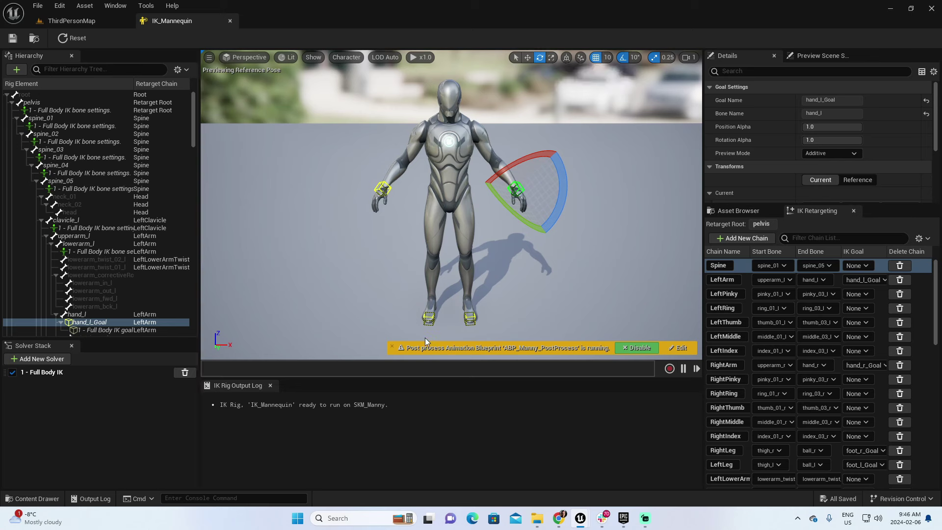
left_click(527, 58)
left_click_drag(543, 148, 547, 146)
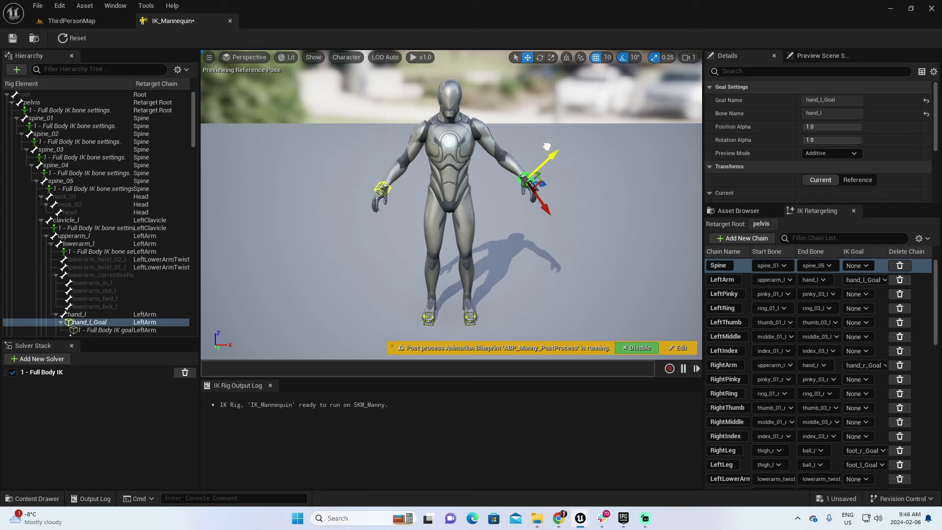
left_click_drag(613, 240, 486, 196)
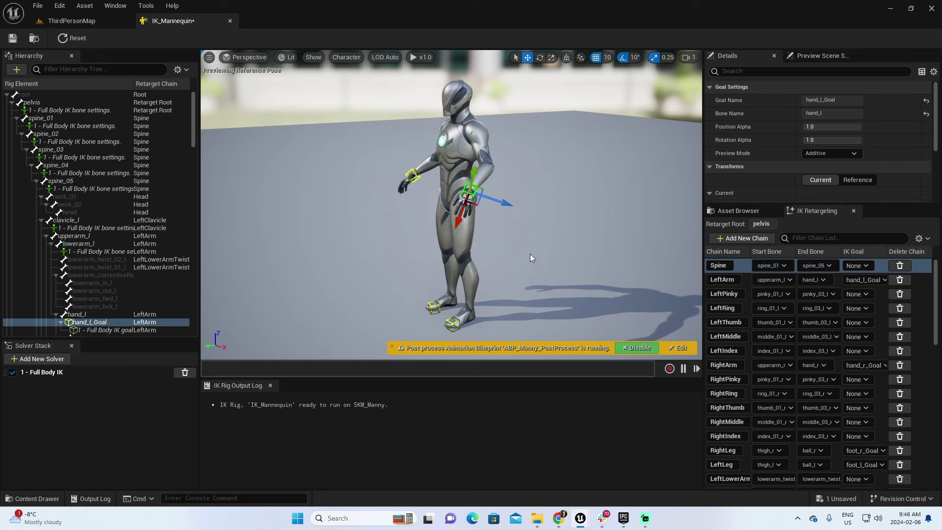
left_click_drag(529, 254, 608, 250)
left_click(384, 188)
mouse_move(400, 182)
left_mouse_down()
mouse_move(438, 157)
mouse_move(451, 189)
mouse_move(478, 157)
mouse_move(397, 184)
left_mouse_up()
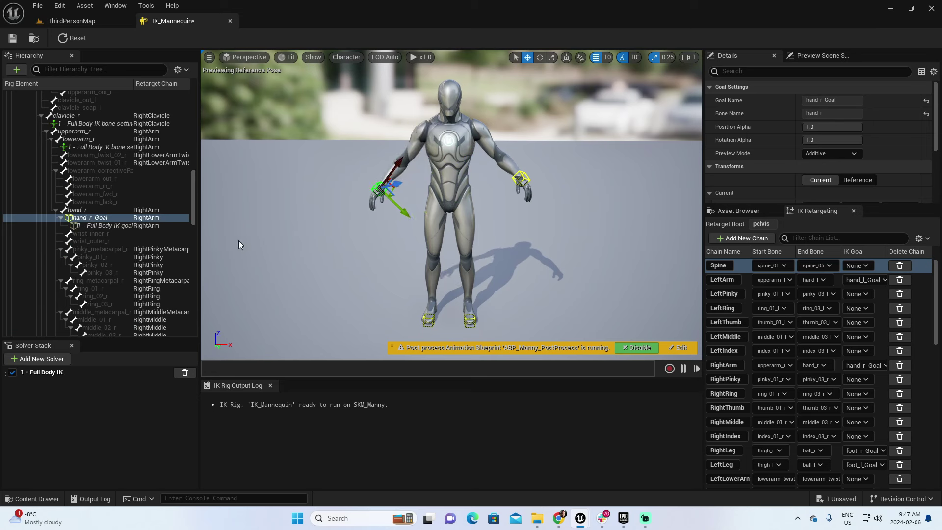
Step: Select the pelvis bone in the rig hierarchy and set bone drawing to All Hierarchy
left_click_drag(191, 196, 194, 110)
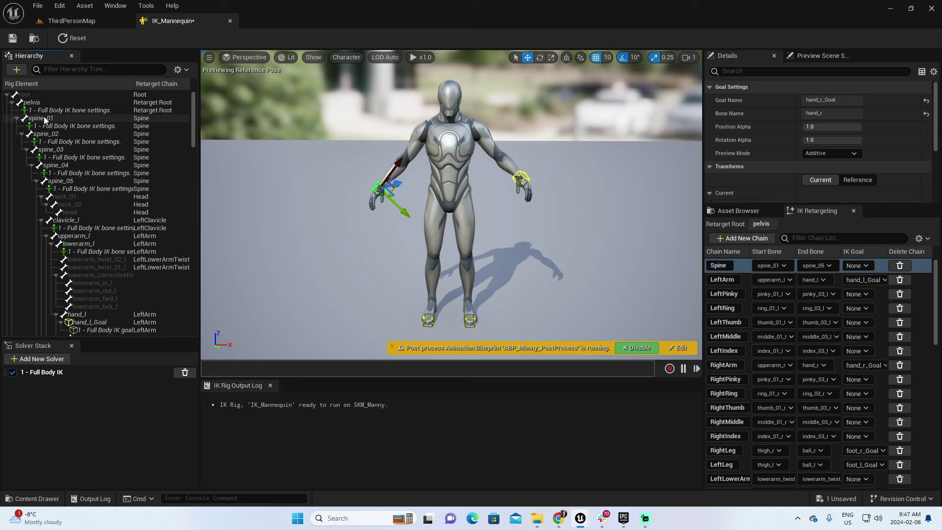
left_click(43, 102)
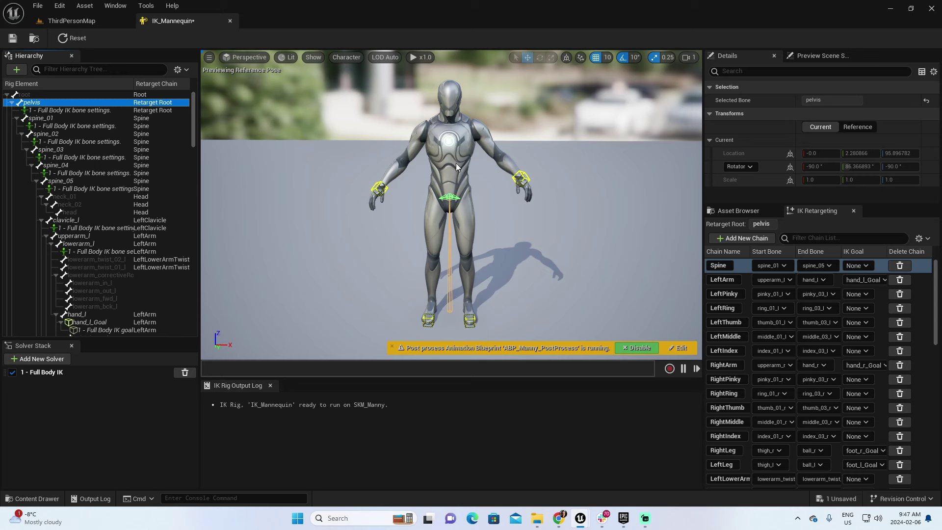
left_click(348, 58)
mouse_move(355, 108)
left_click(433, 179)
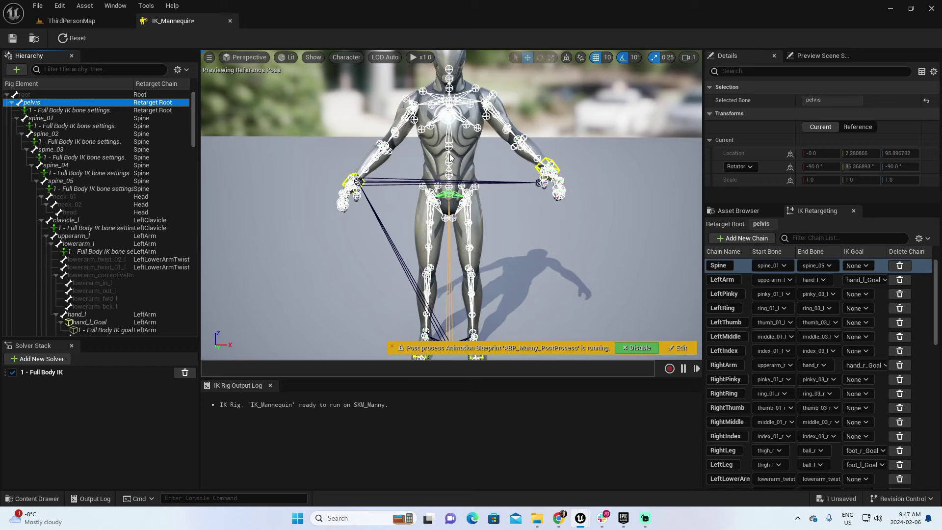
Step: Set the bone draw size to 0.6 and clear the bone selection
left_click(342, 60)
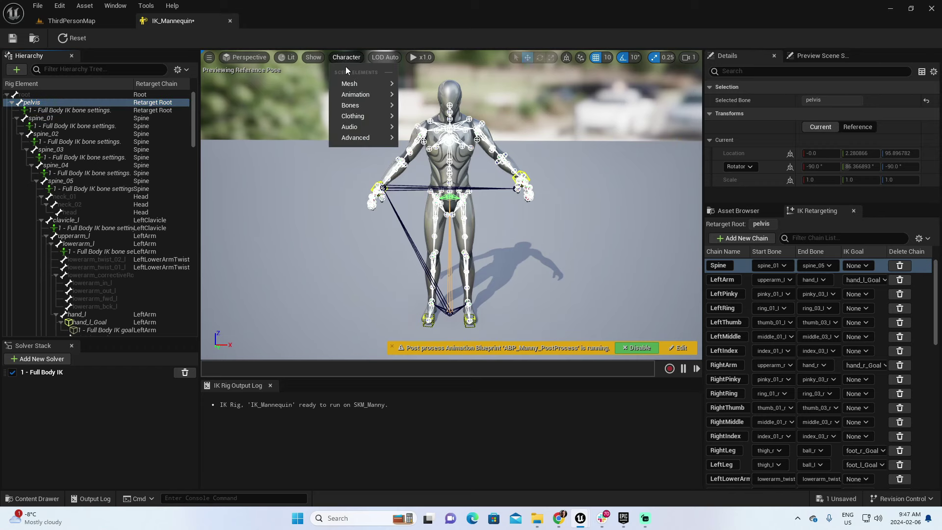
mouse_move(361, 105)
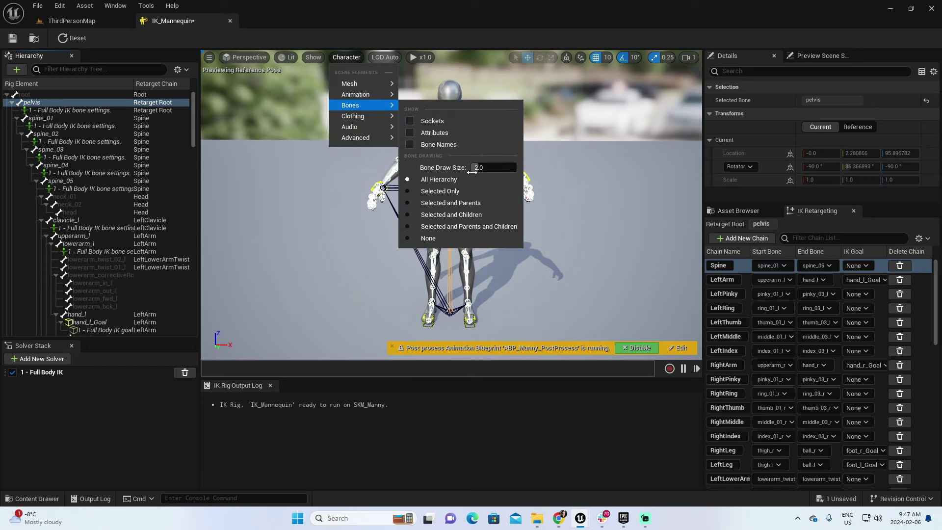
left_click_drag(479, 168, 468, 167)
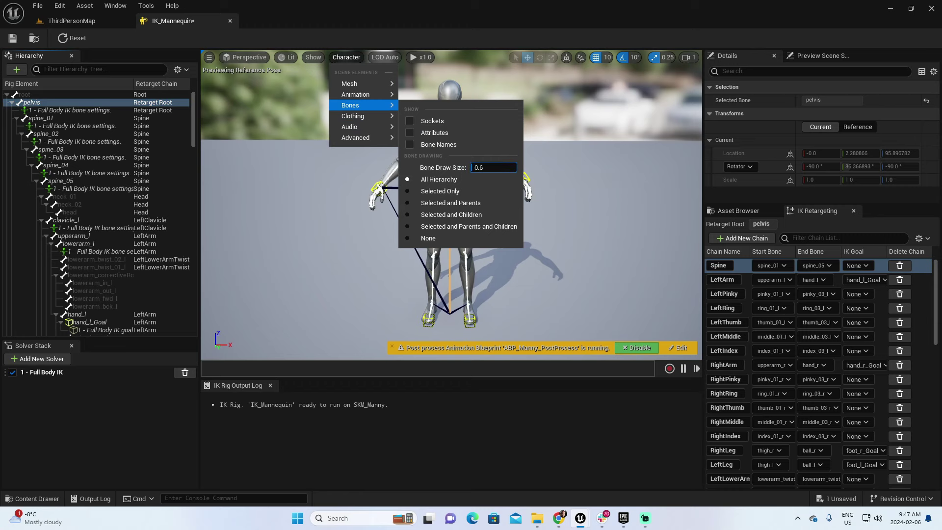
left_click(438, 208)
left_click(438, 208)
scroll(438, 208, "up", 3)
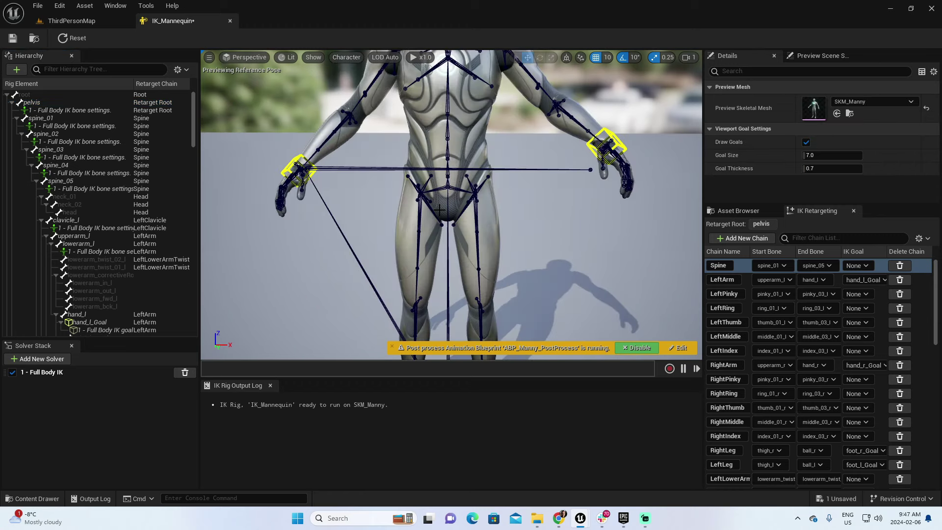
scroll(438, 208, "down", 3)
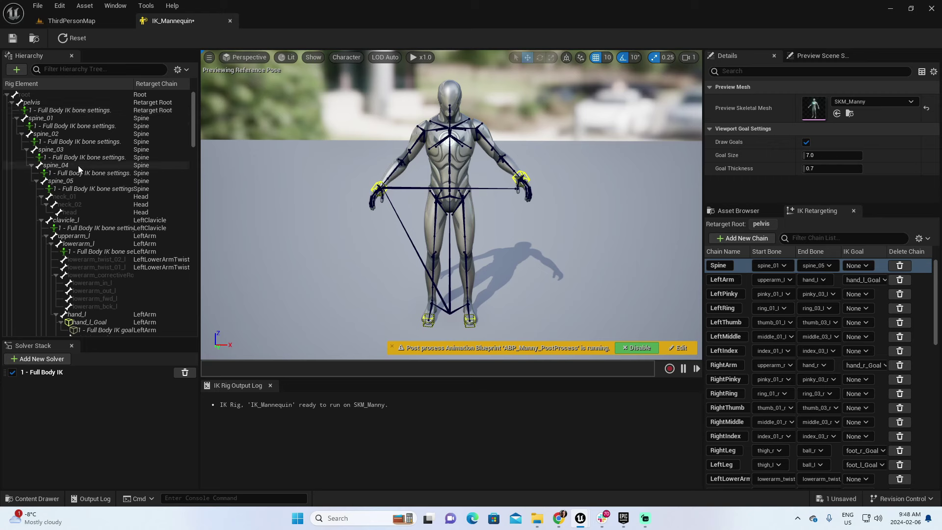
Step: Examine the root, pelvis, spine_01, spine_02 and spine_03 bones on the mannequin by selecting them one after another
left_click(40, 95)
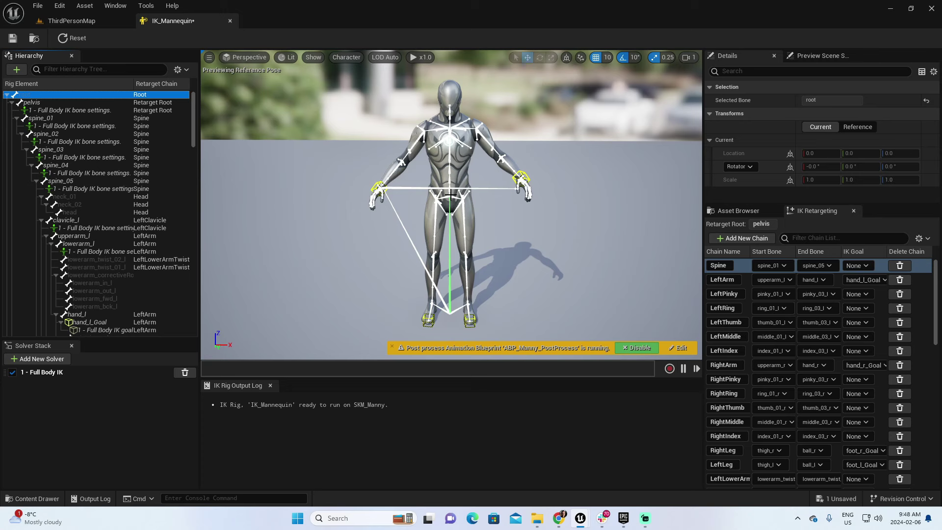
left_click(33, 103)
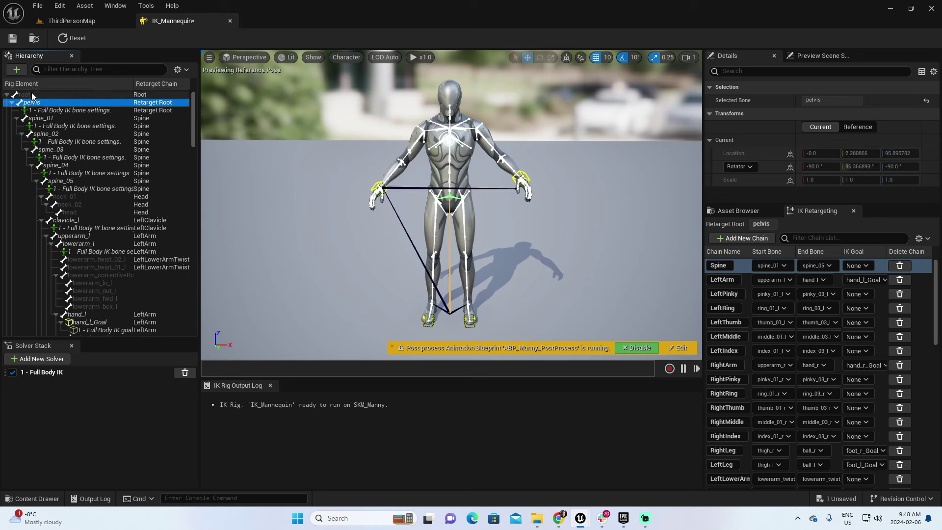
left_click(31, 94)
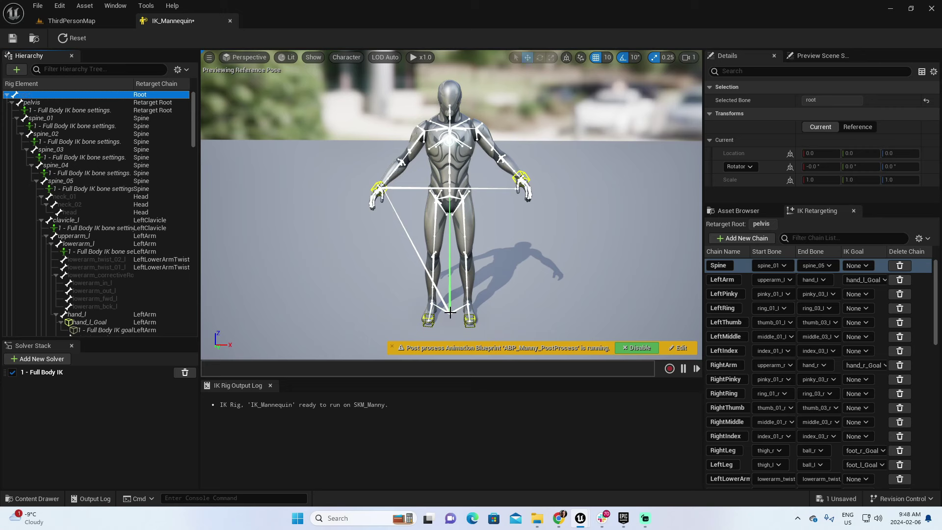
left_click(39, 102)
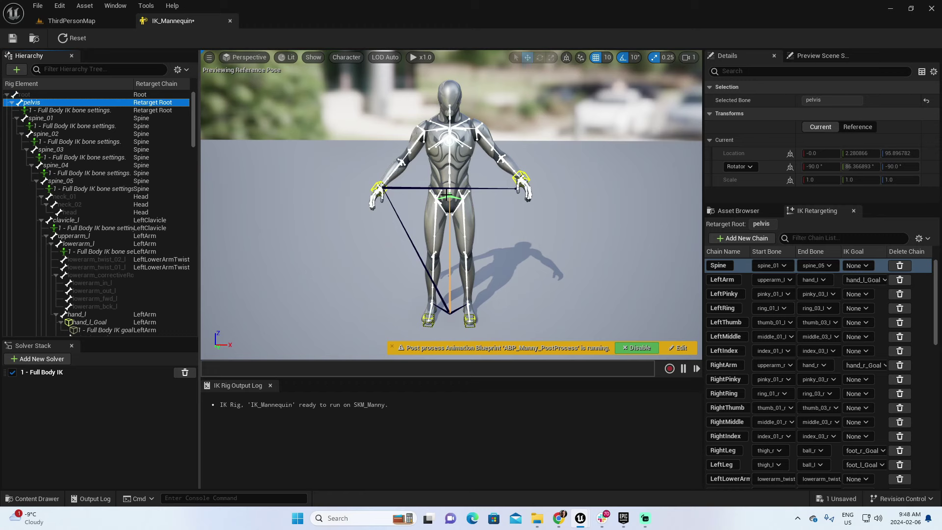
scroll(450, 197, "up", 2)
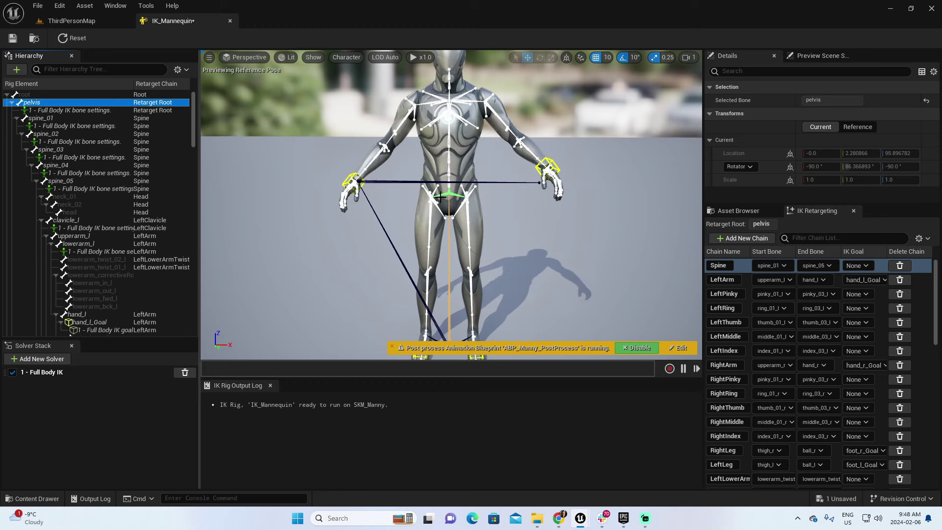
left_click(41, 118)
left_click(44, 134)
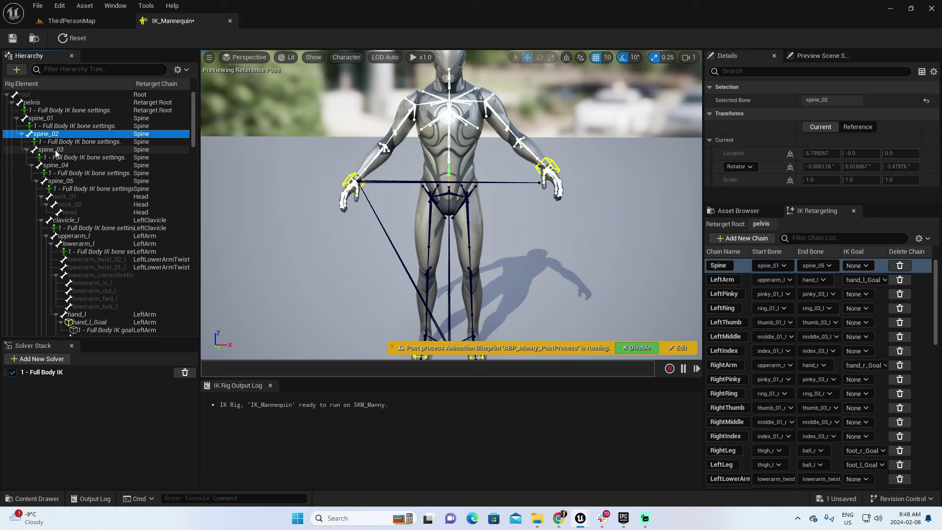
left_click(56, 150)
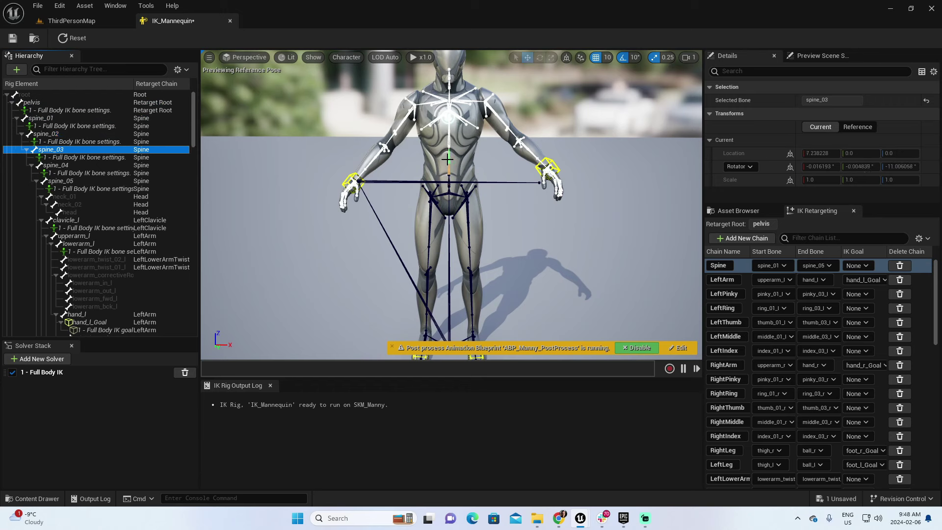
scroll(444, 160, "down", 3)
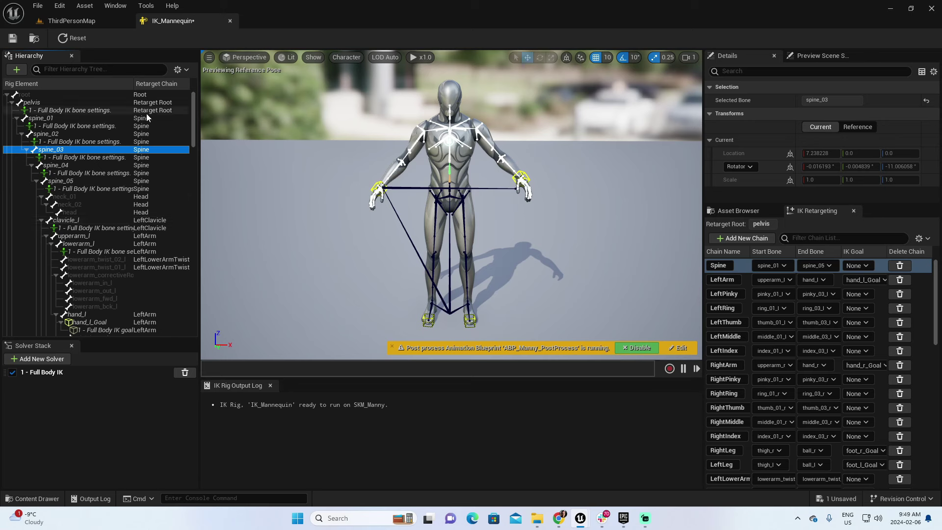
left_click_drag(521, 226, 552, 208)
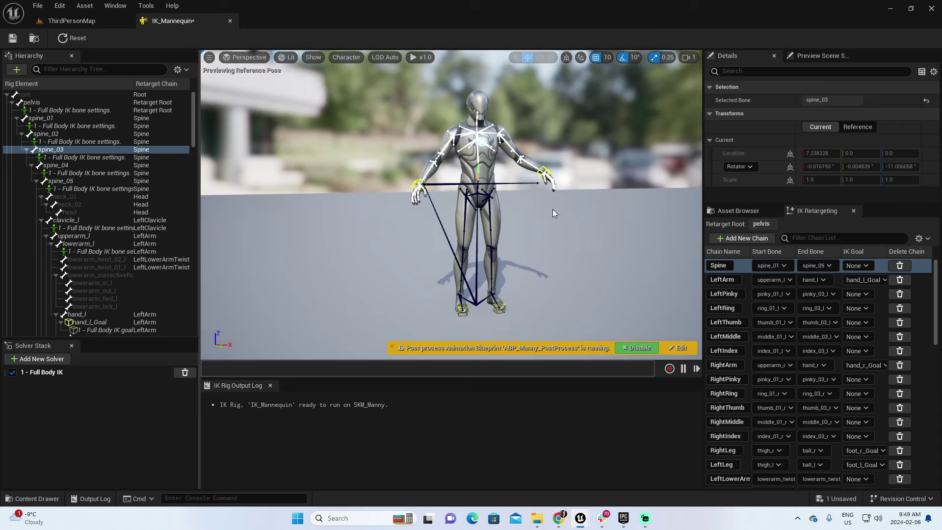
Step: Switch to the Epic Games Launcher and search the Marketplace for "animation starter pack"
left_click(99, 21)
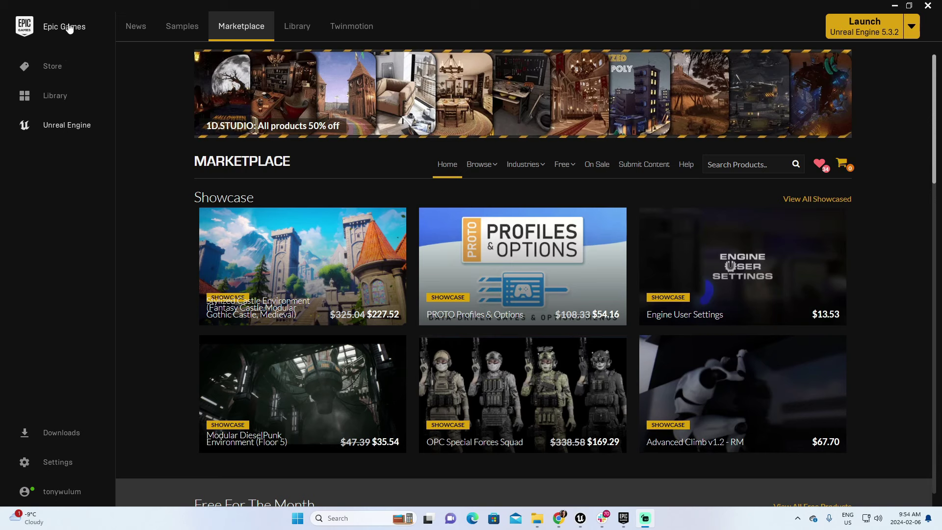
left_click(707, 165)
type("an")
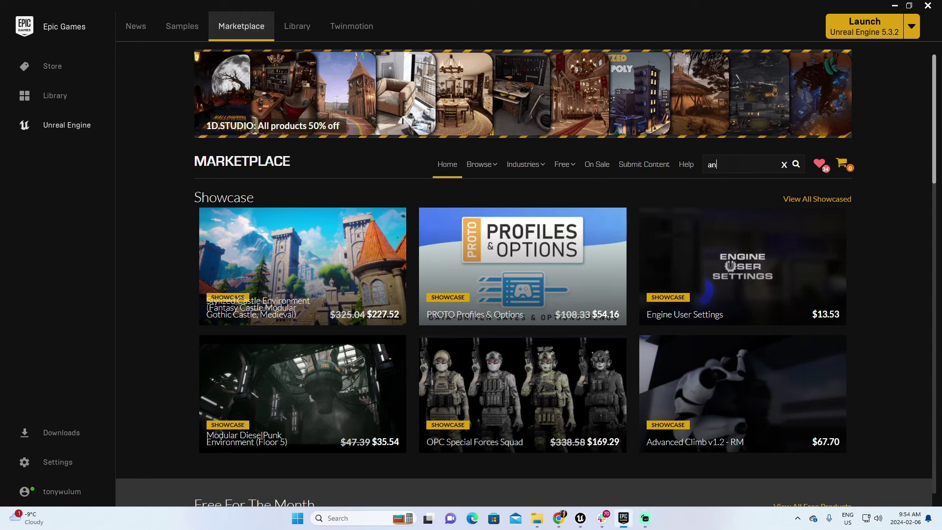
type("imation starter pack")
key("Return")
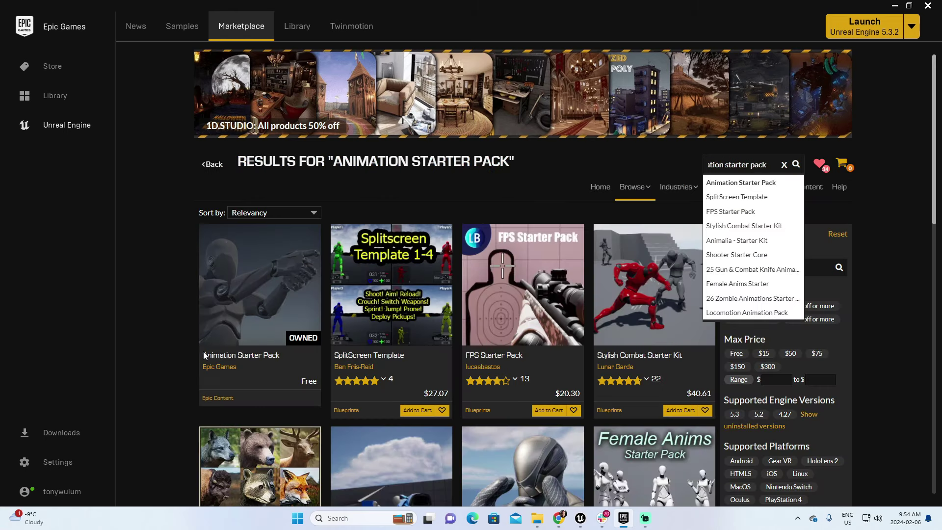
Step: Open the Animation Starter Pack product page and check its supported engine versions and description
left_click(268, 357)
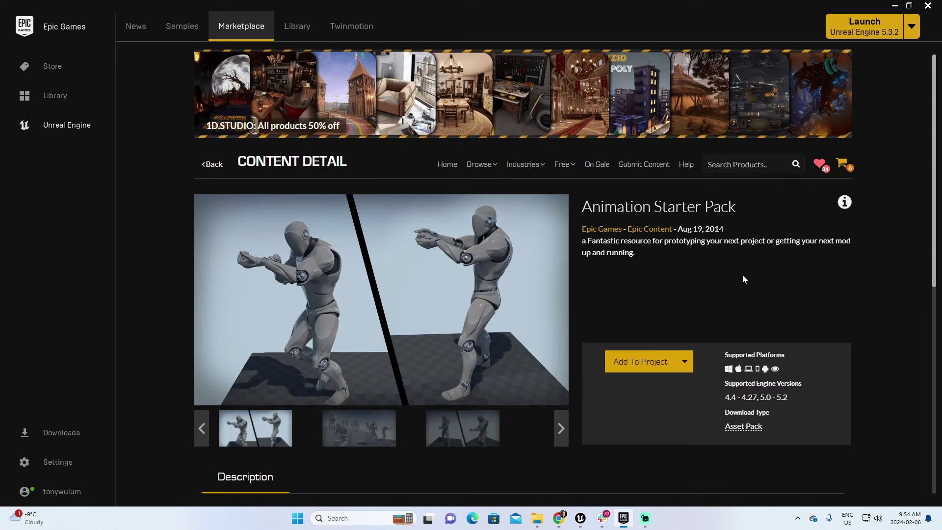
scroll(776, 310, "down", 1)
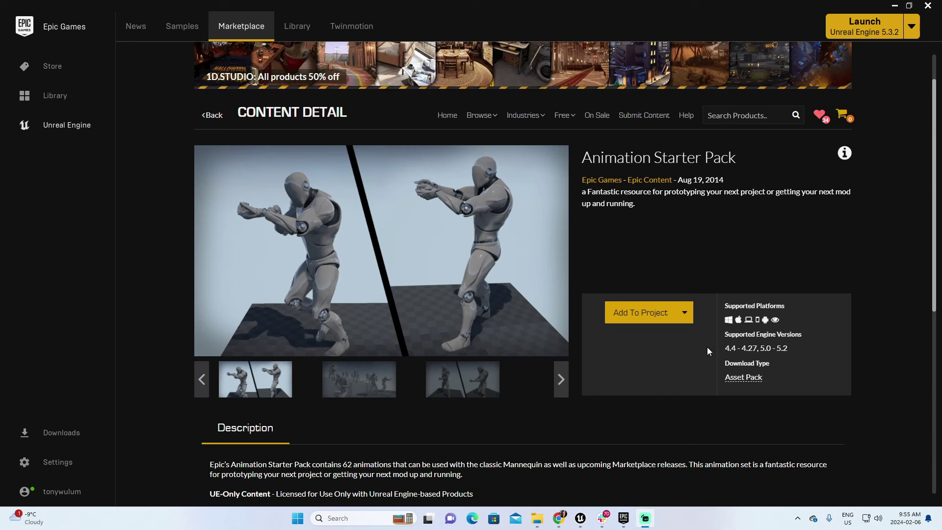
scroll(674, 234, "up", 1)
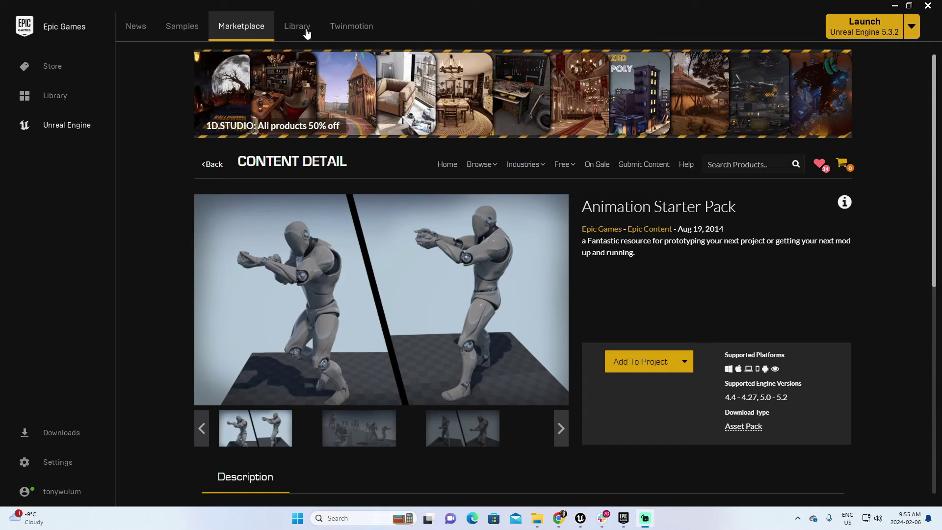
Step: Launch Unreal Engine 5.2.1 and create a Blank game project named RepToMove without Starter Content
left_click(297, 27)
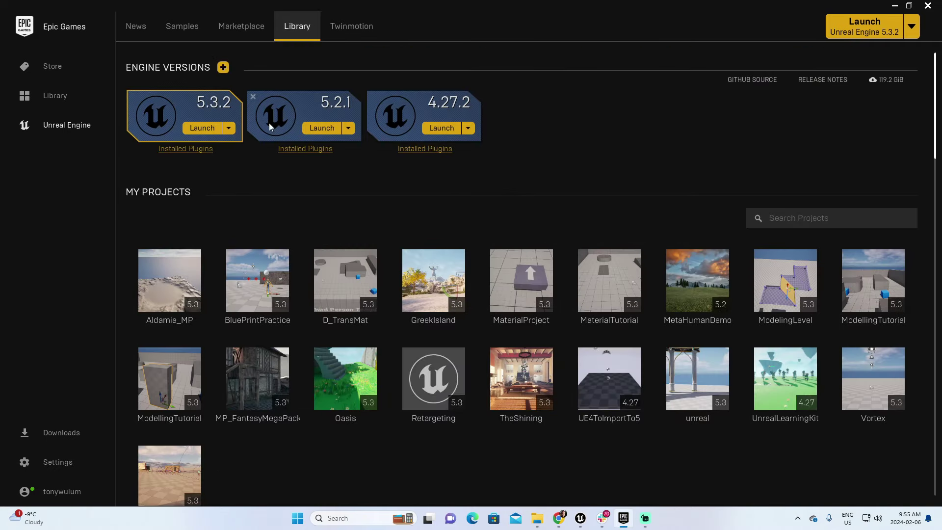
left_click(317, 132)
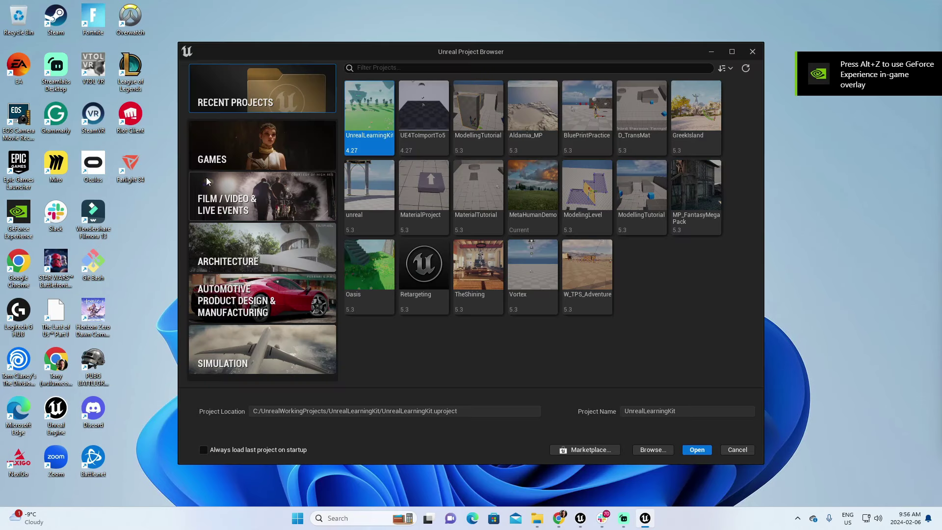
left_click(235, 150)
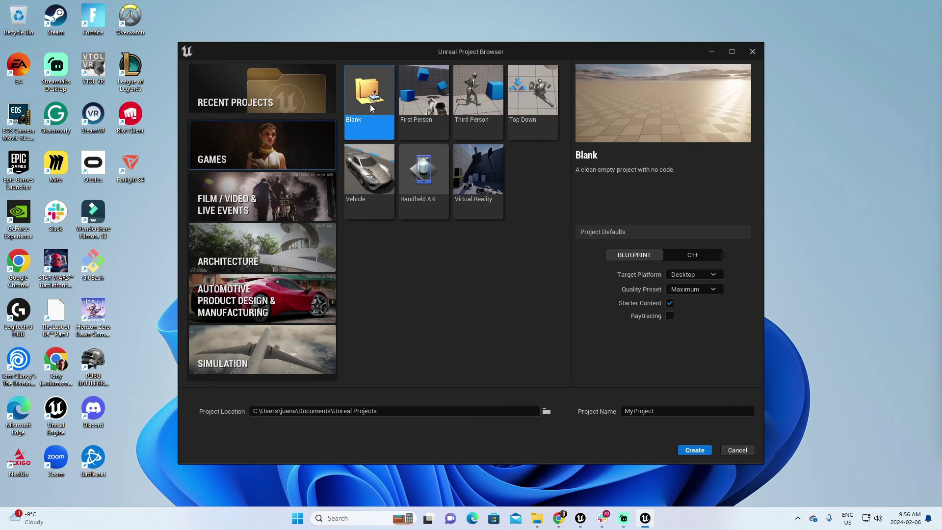
left_click(662, 411)
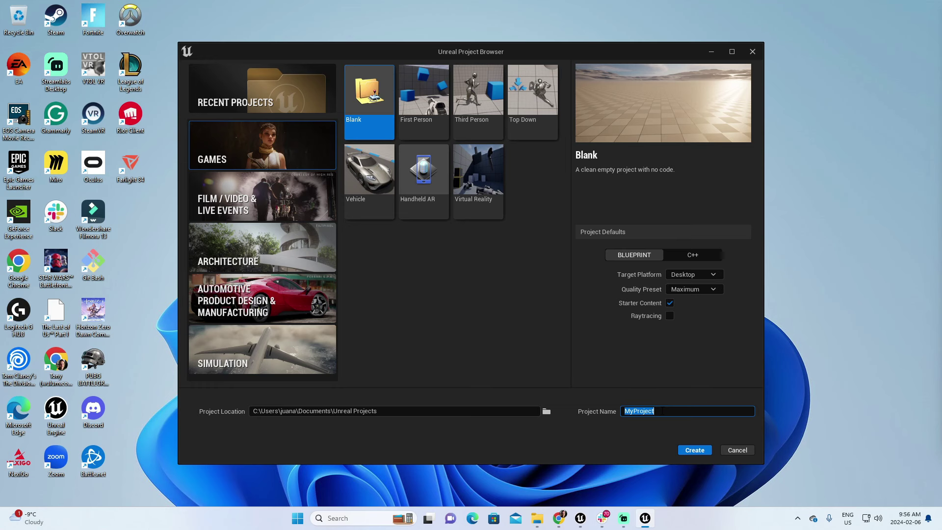
type("RepToMove")
left_click(669, 304)
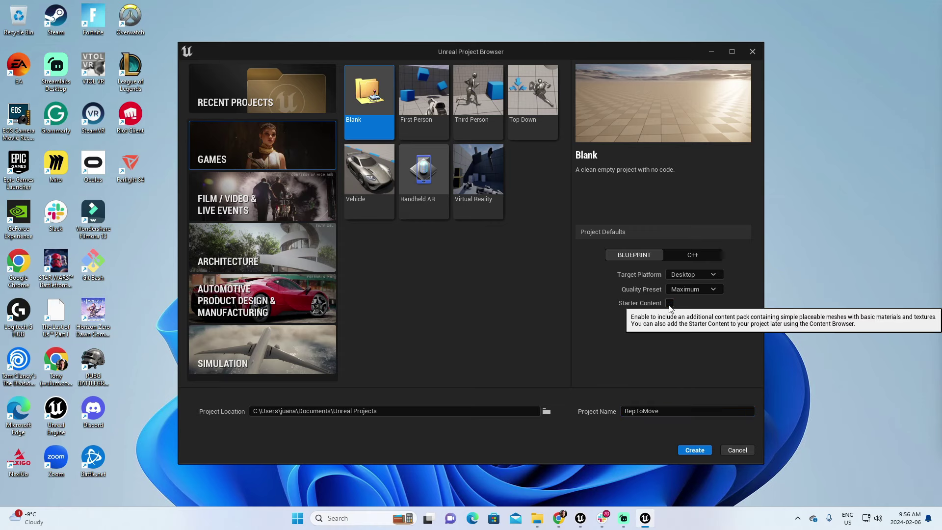
left_click(691, 450)
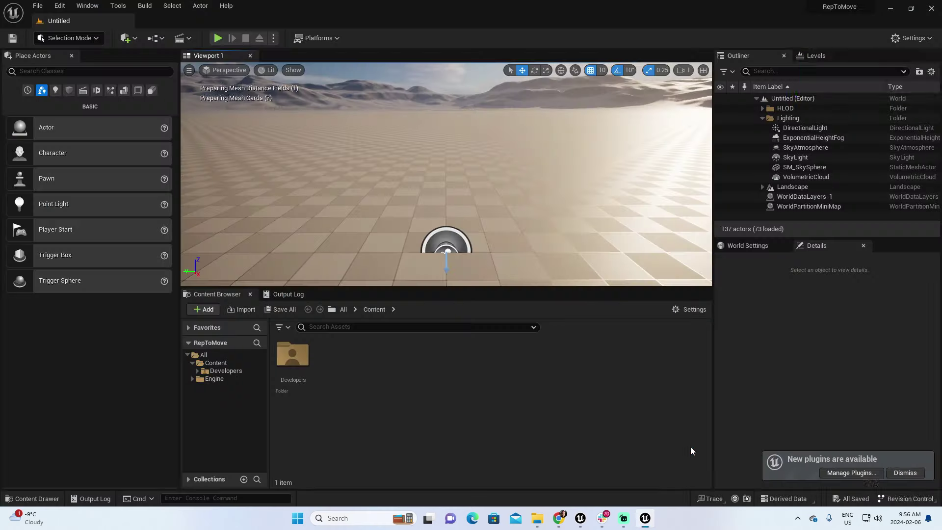
left_click(905, 474)
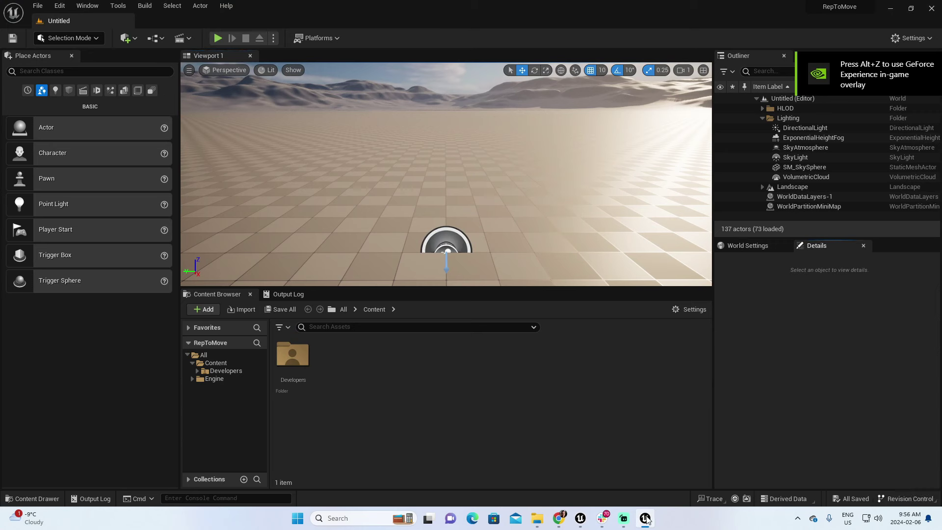
Step: Switch back to the Epic Games Launcher and search the Marketplace again for "animation starter pack"
mouse_move(644, 518)
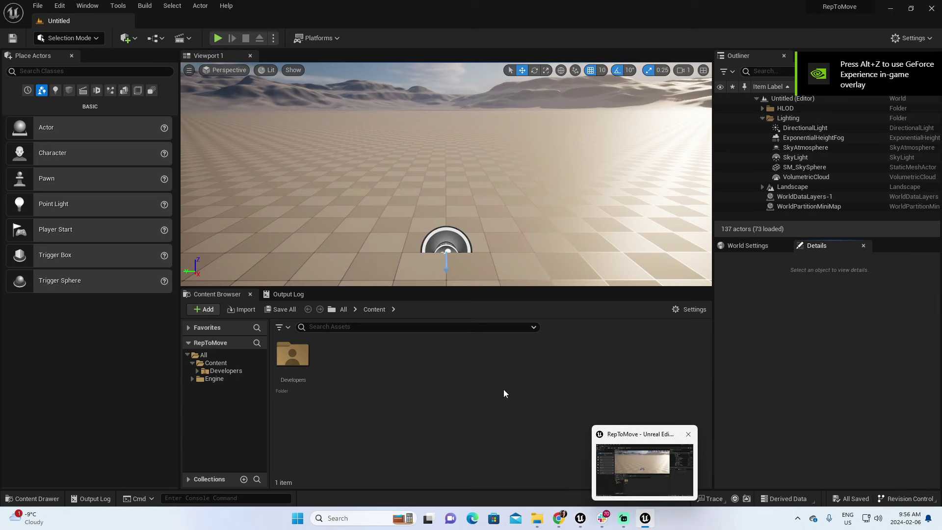
left_click(351, 520)
left_click(377, 184)
left_click(297, 26)
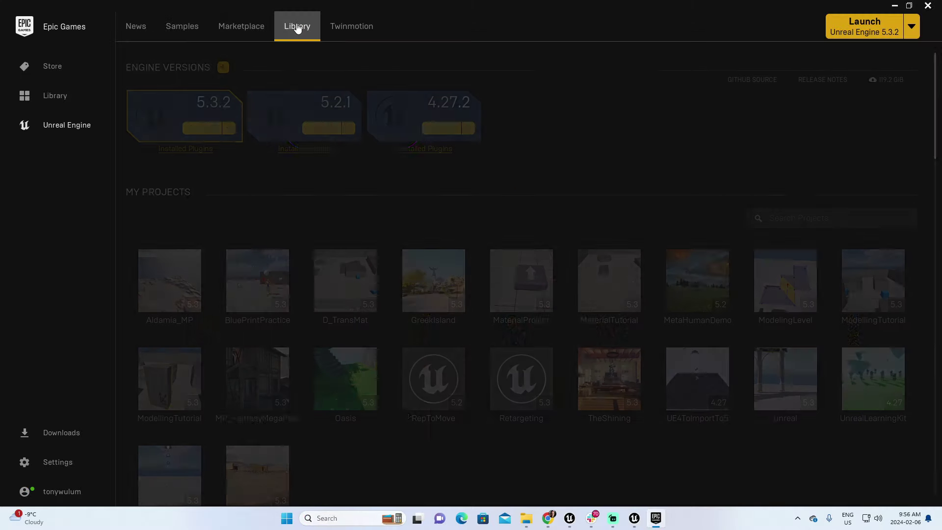
left_click(241, 26)
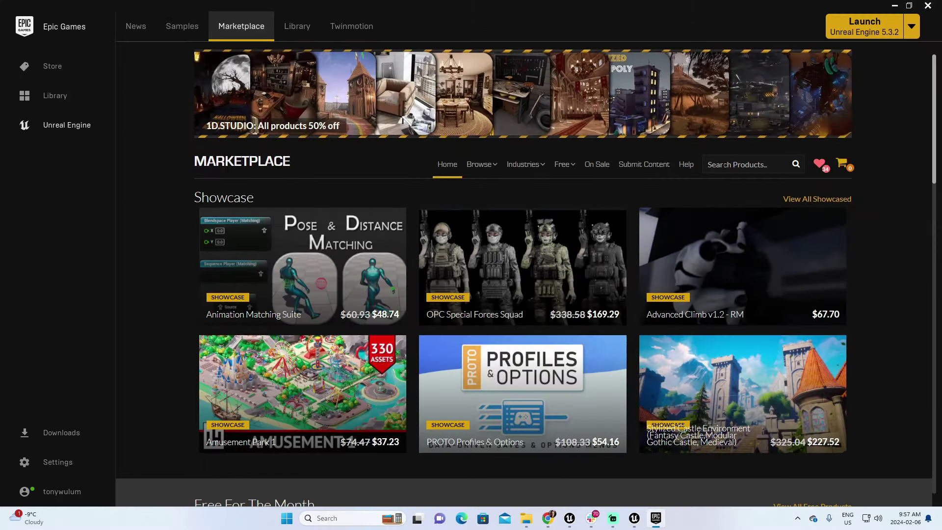
left_click(708, 164)
type("animation star")
type("ter pack")
key("Return")
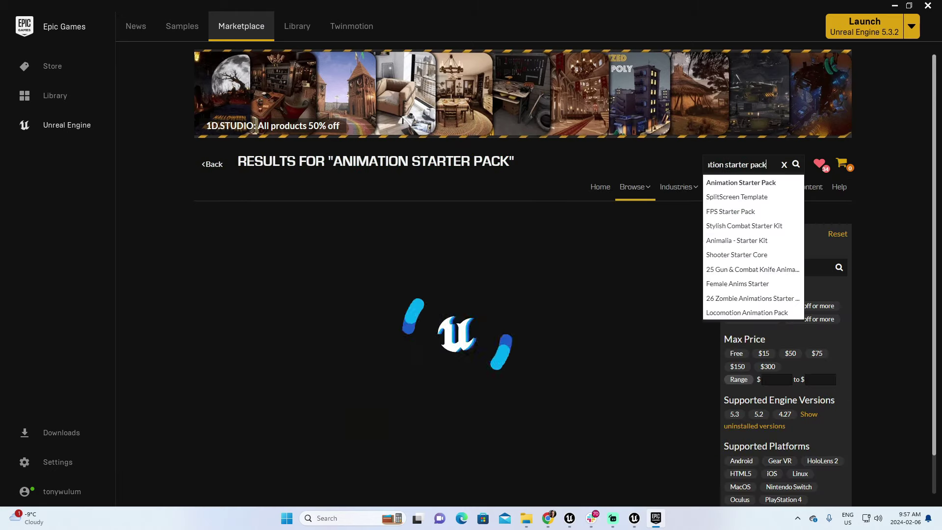
Step: Add the Animation Starter Pack to the RepToMove project
left_click(260, 354)
left_click(644, 365)
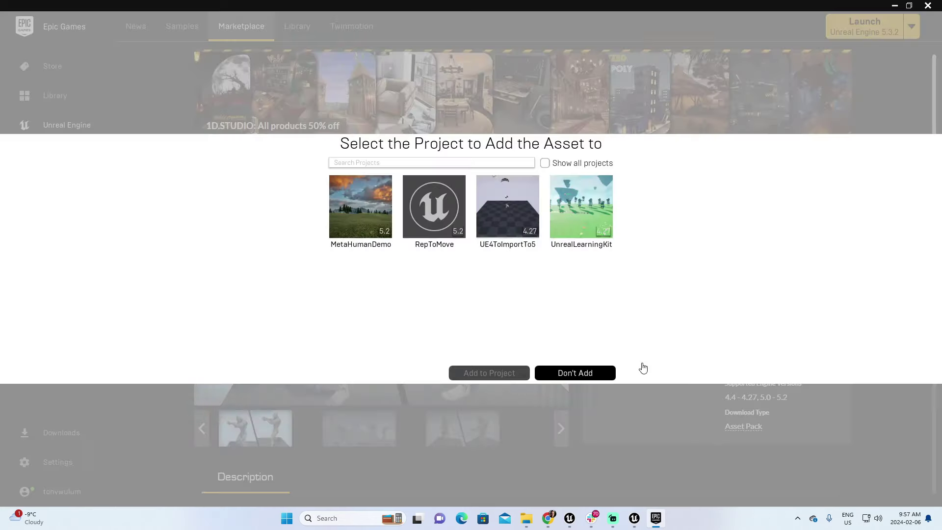
left_click(438, 202)
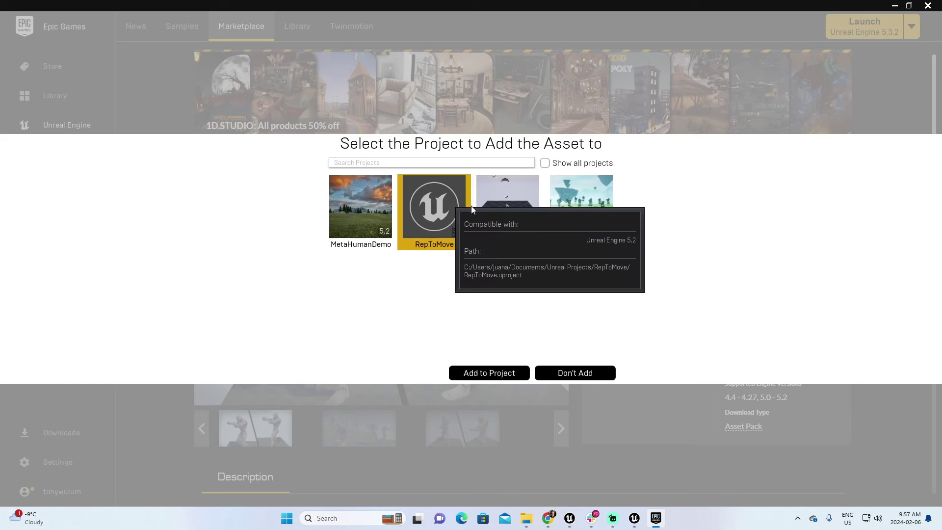
left_click(505, 373)
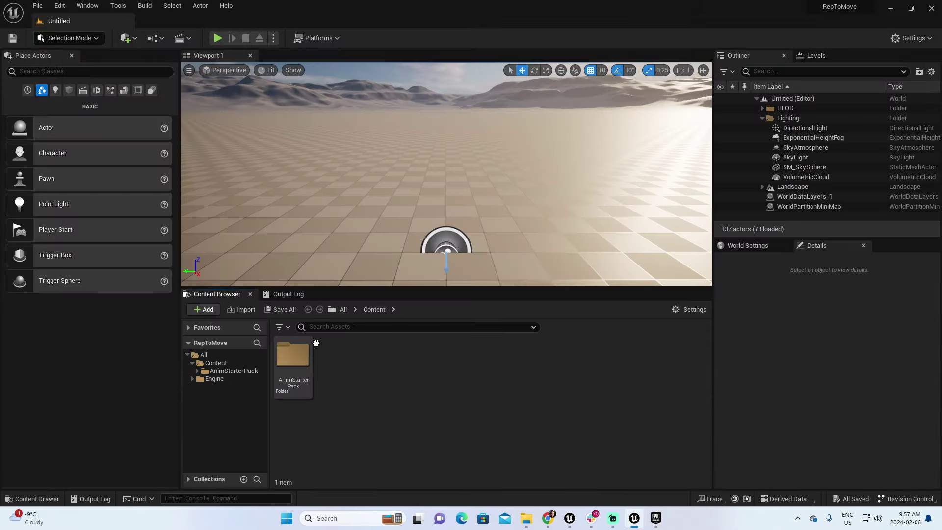
Step: In the RepToMove project, start migrating the AnimStarterPack folder with all its listed assets included
double_click(293, 354)
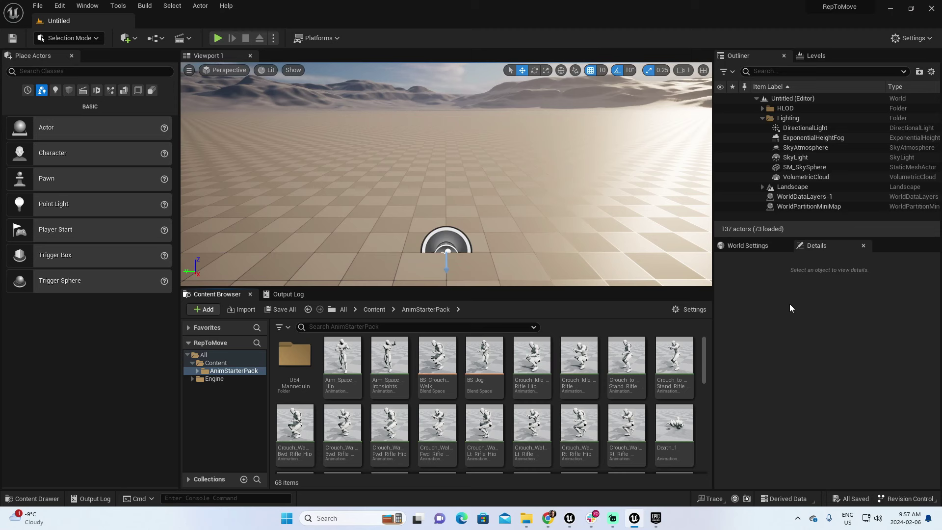
left_click(233, 373)
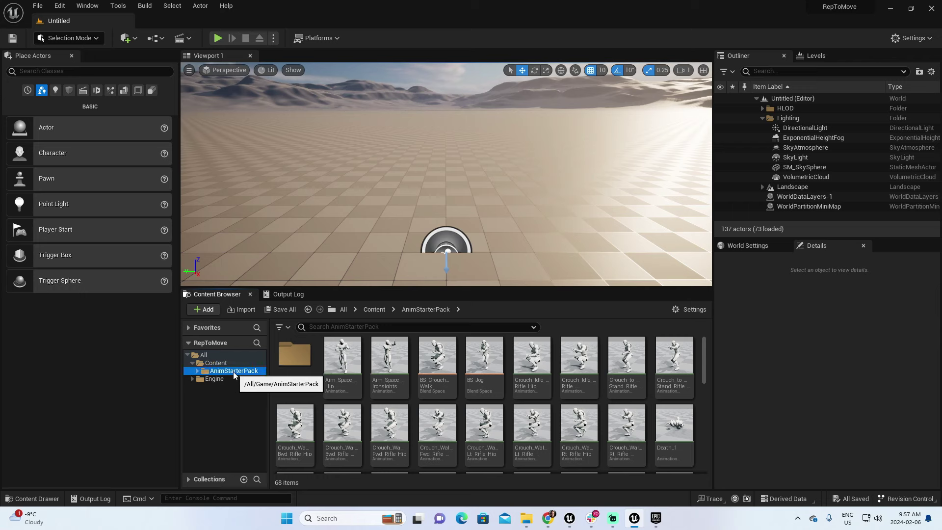
right_click(234, 373)
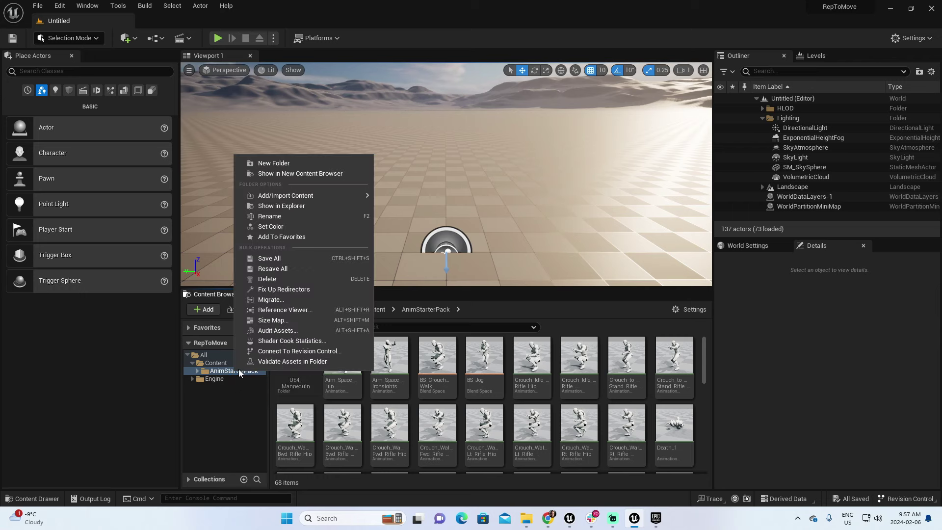
left_click(272, 301)
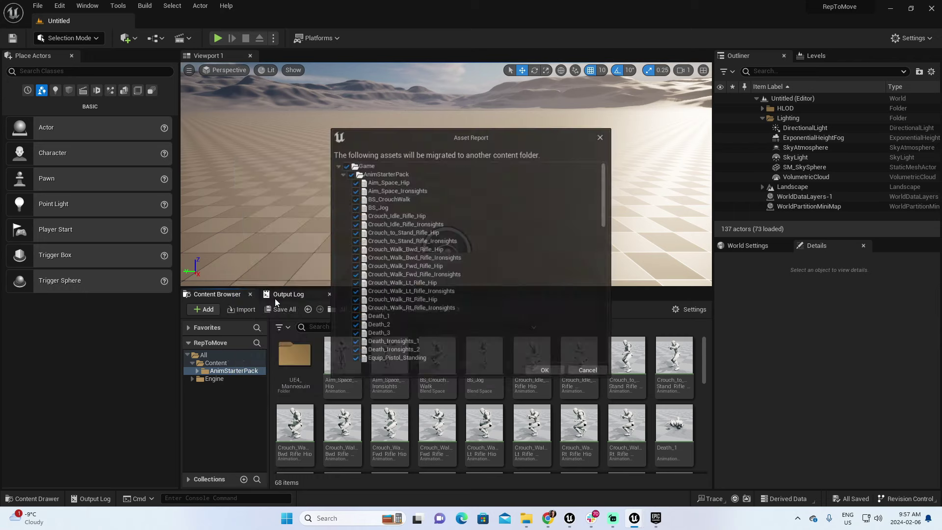
mouse_move(610, 186)
left_mouse_down()
mouse_move(623, 333)
mouse_move(613, 169)
left_mouse_up()
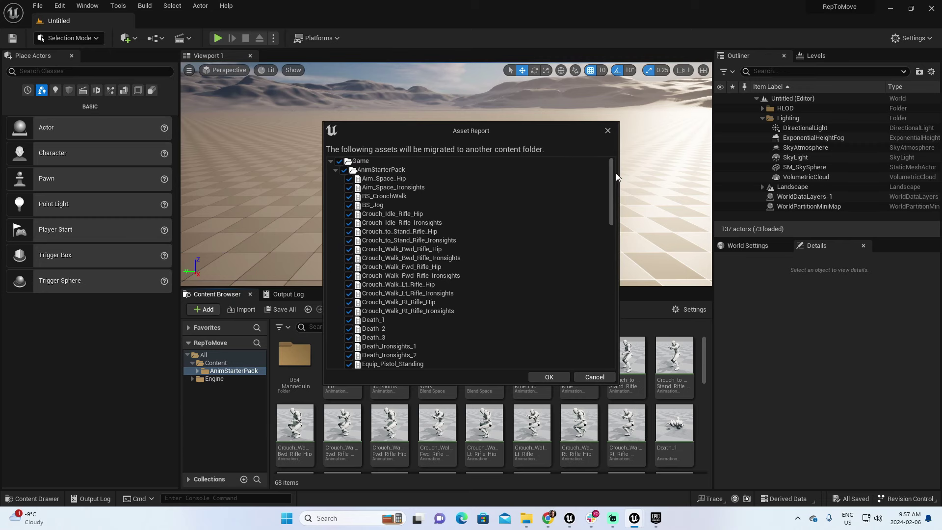
left_click(549, 376)
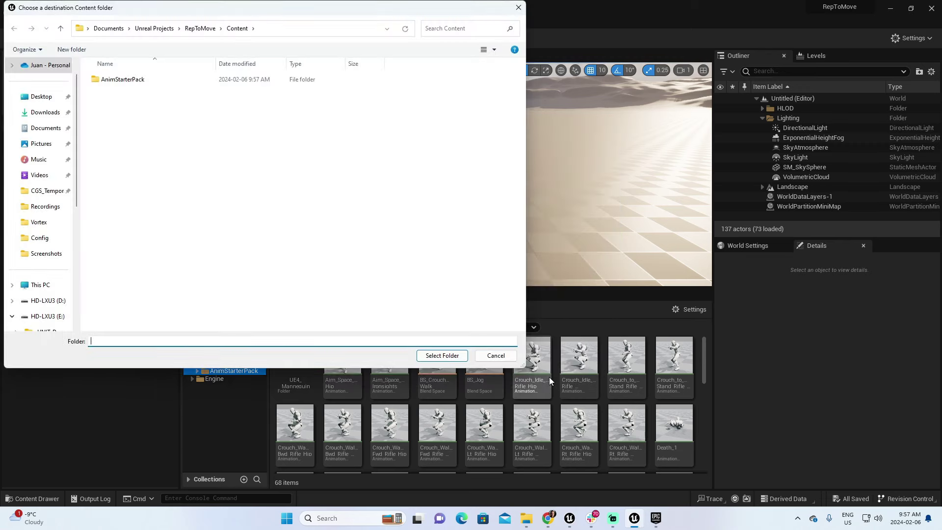
Step: Choose C:\UnrealWorkingProjects\Retargeting\Content as the migration's destination folder
left_click_drag(332, 8, 571, 77)
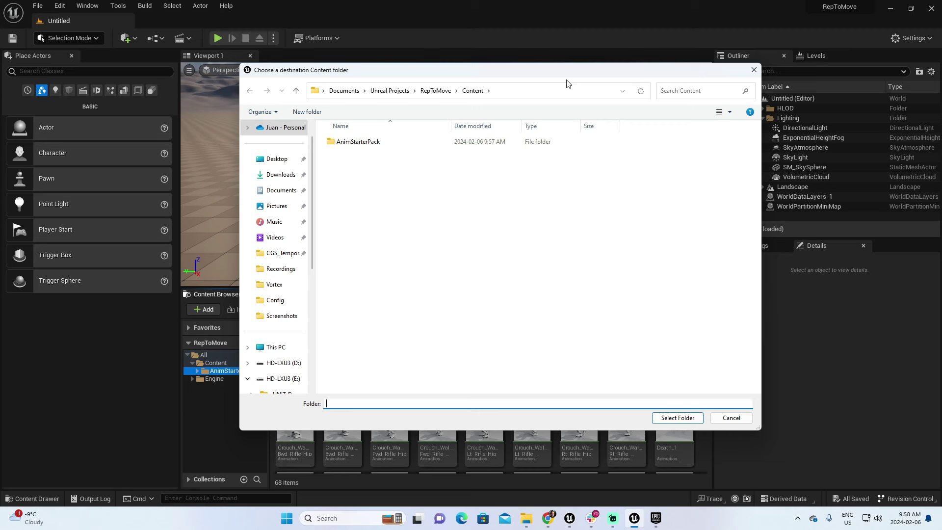
left_click(393, 91)
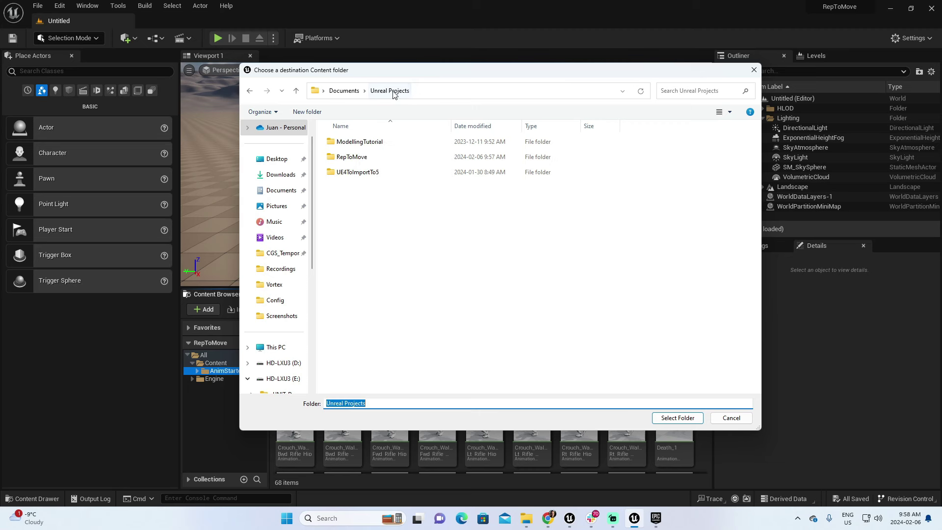
type("C:\\")
key("Return")
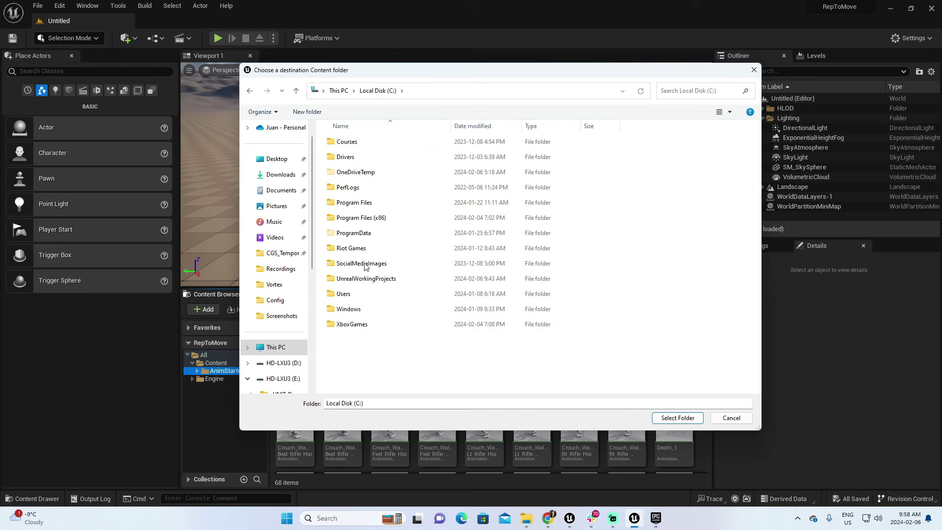
double_click(366, 278)
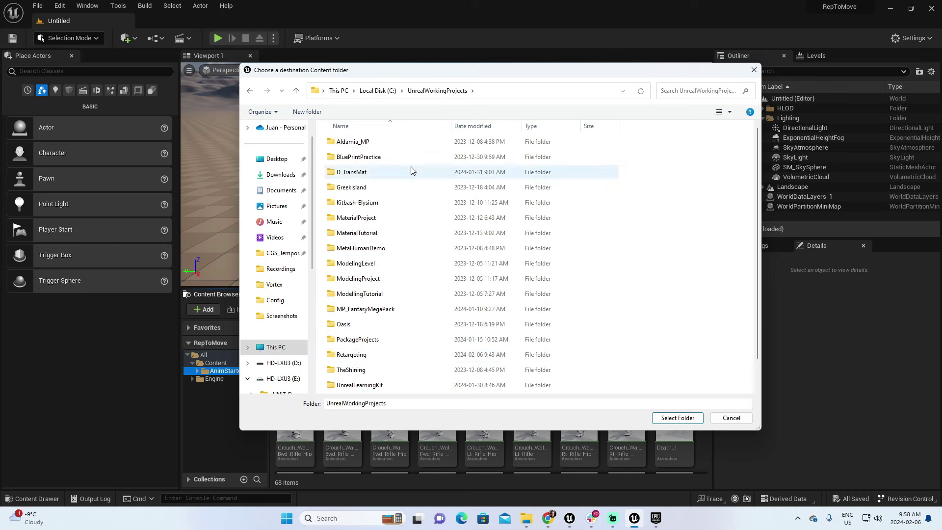
double_click(351, 356)
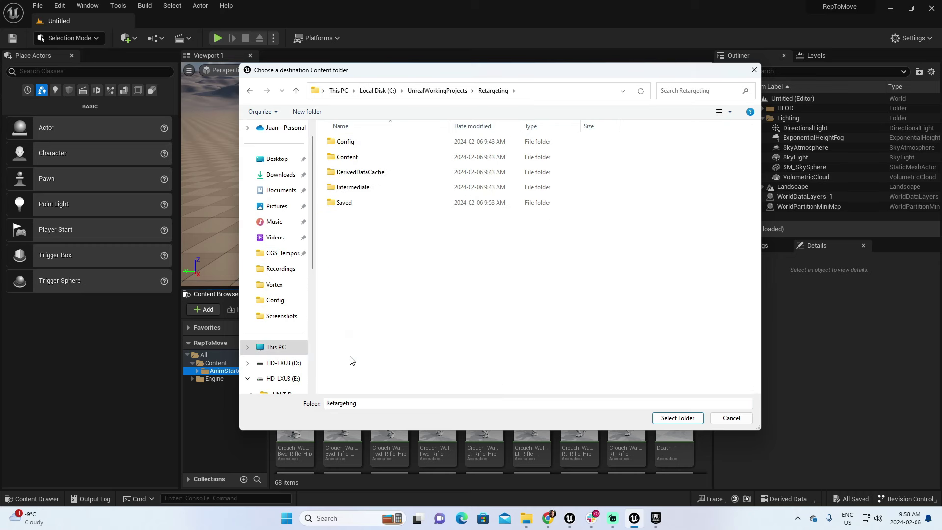
double_click(345, 158)
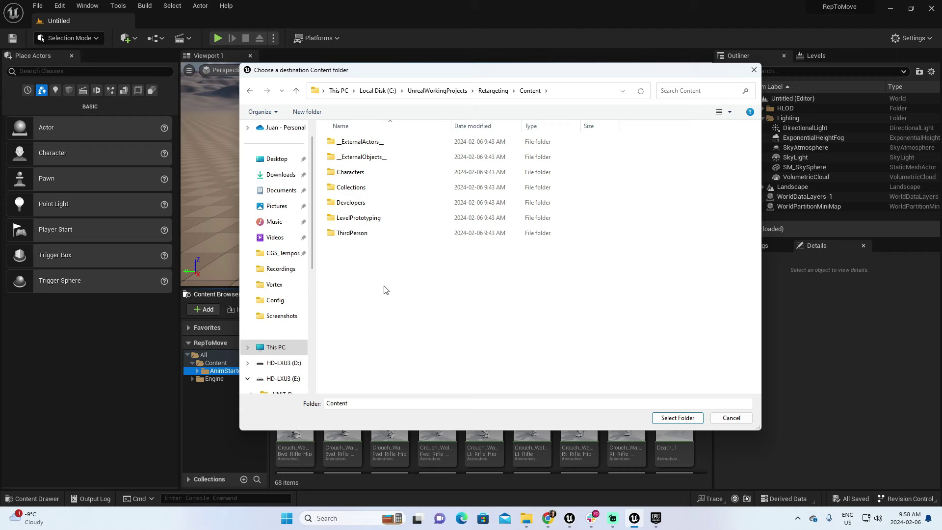
left_click(666, 419)
Step: Switch to the Retargeting project's editor and check the migrated assets in the AnimStarterPack folder
key("super+d")
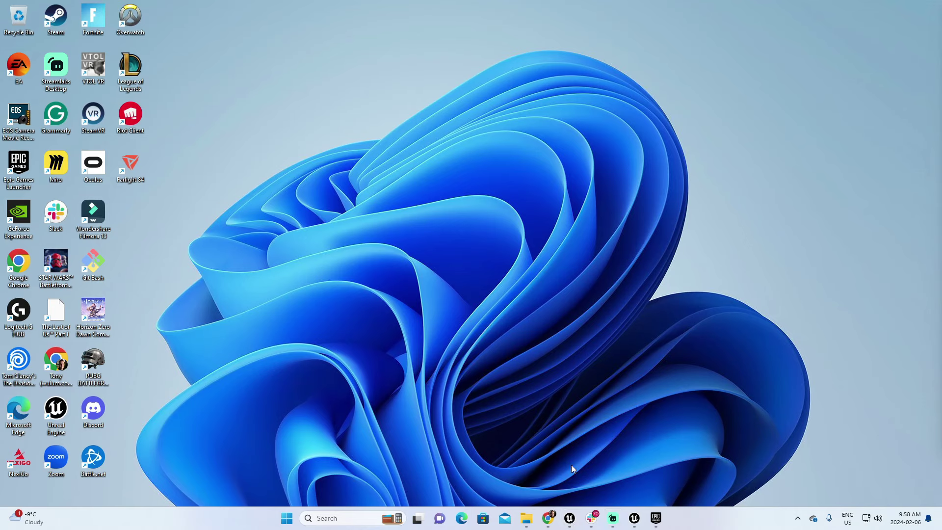
mouse_move(570, 518)
left_click(619, 468)
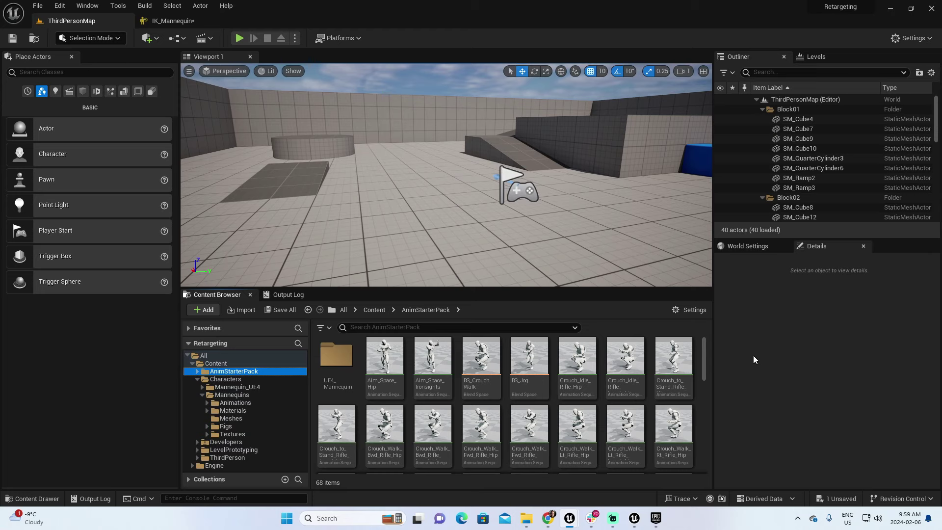
mouse_move(705, 348)
left_mouse_down()
mouse_move(715, 401)
mouse_move(706, 330)
left_mouse_up()
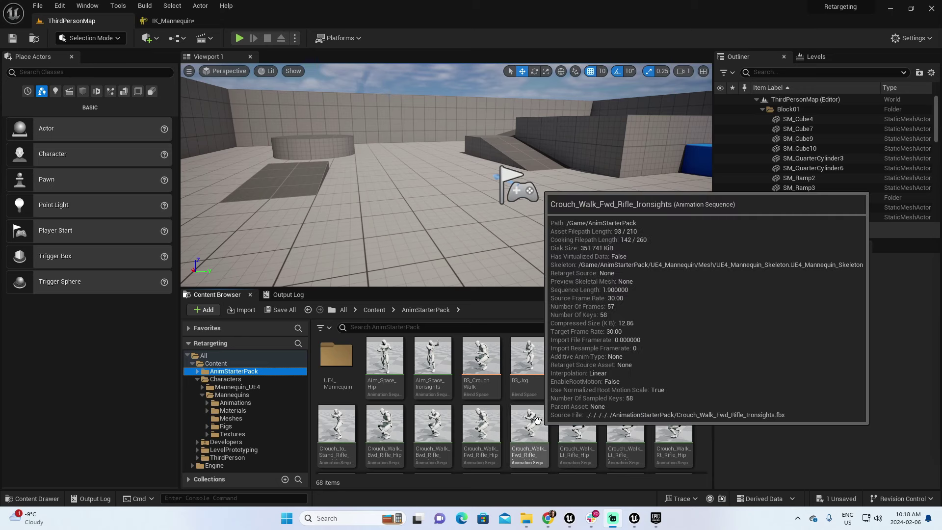
Step: Switch to the Epic Games Launcher, search the Marketplace for "paragon" and browse the character packs
left_click(656, 518)
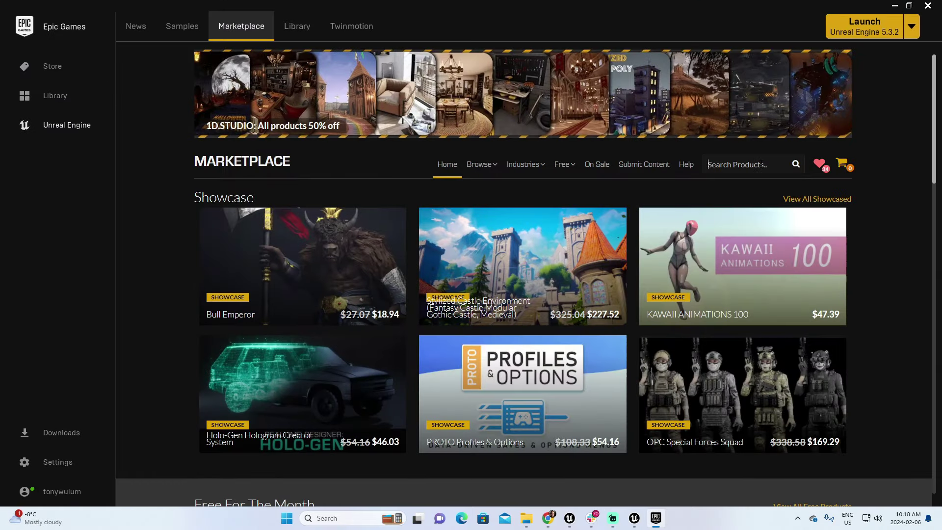
type("paragon")
key("Return")
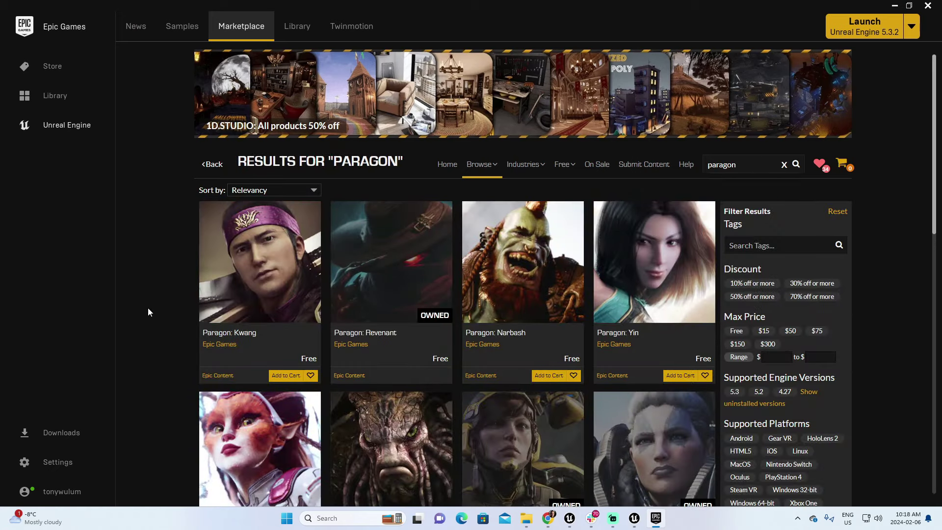
scroll(148, 307, "down", 2)
scroll(147, 309, "down", 5)
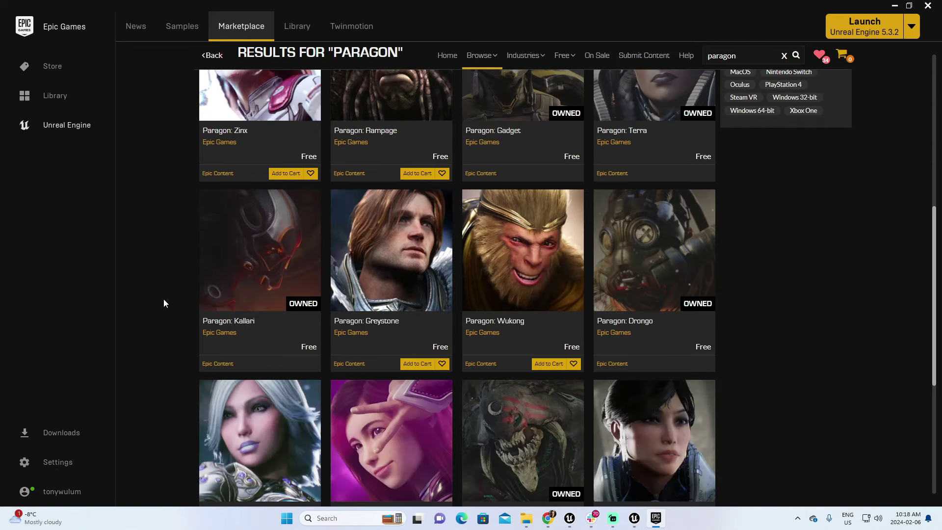
Step: Find the Paragon: Murdock pack in the search results and add it to the Retargeting project
scroll(164, 299, "down", 5)
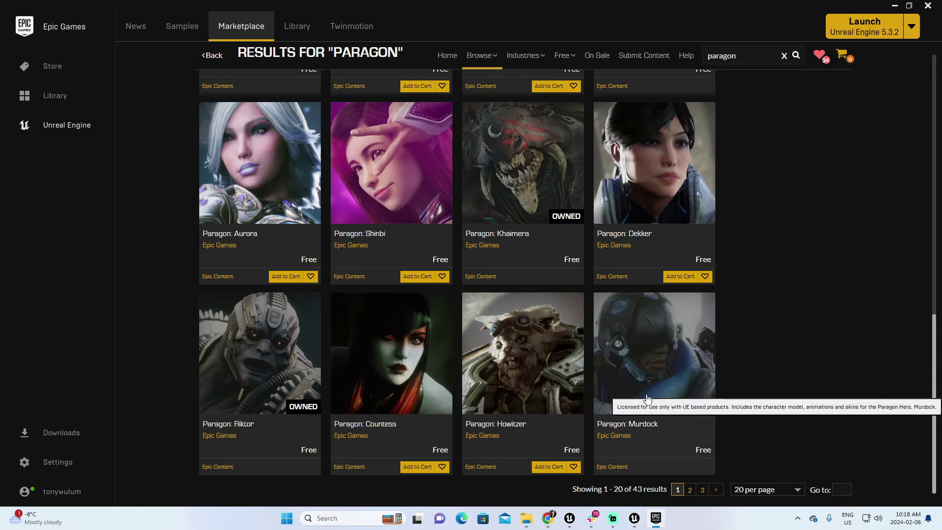
left_click(653, 330)
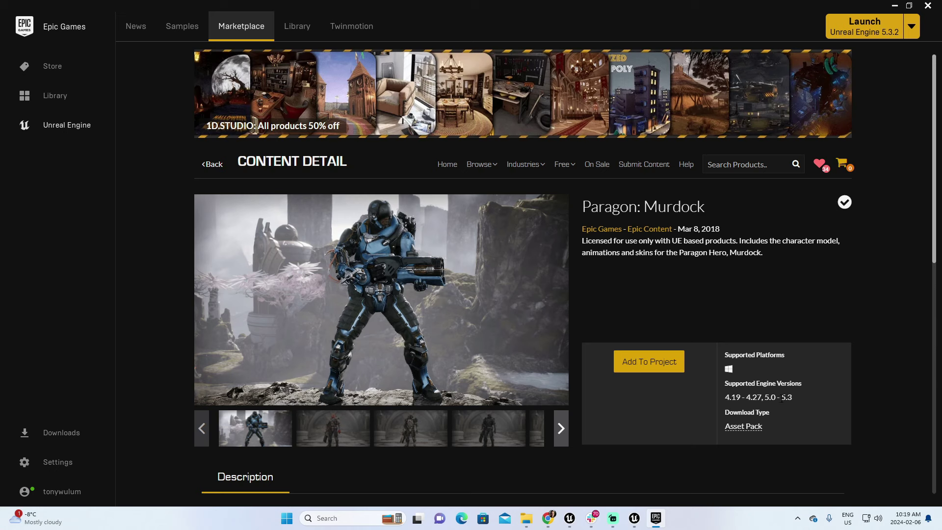
left_click_drag(780, 398, 785, 398)
left_click(662, 365)
scroll(603, 230, "down", 3)
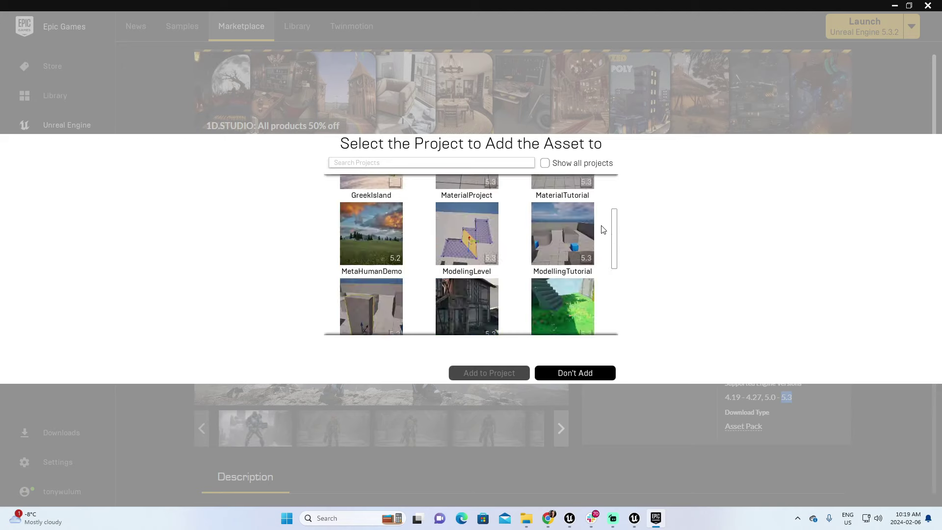
scroll(603, 229, "down", 2)
left_click(466, 244)
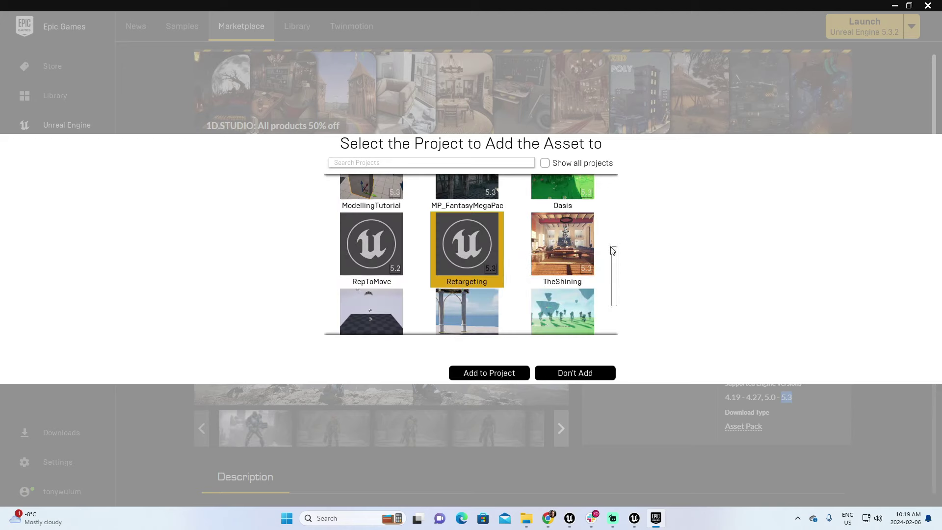
left_click(484, 372)
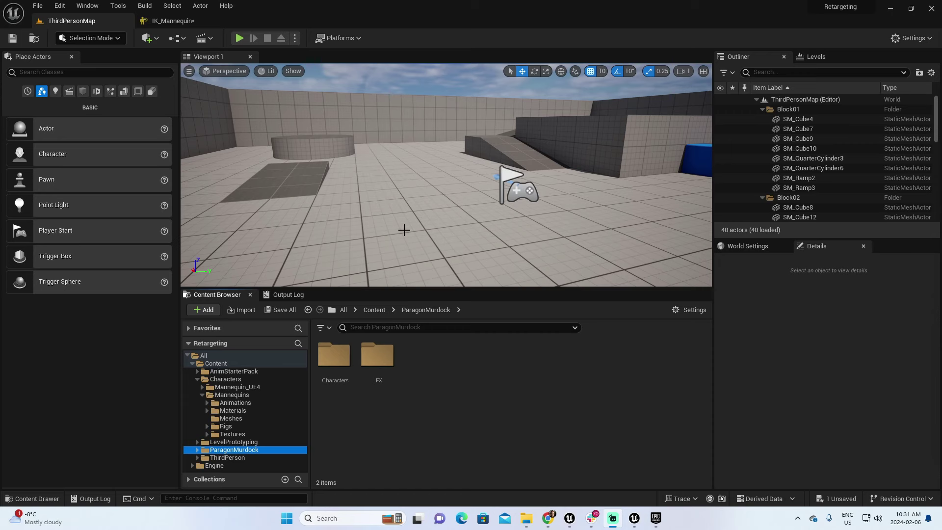
Step: In the Retargeting project's Unreal Editor, open the ParagonMurdock/Characters/Heroes/Murdock/Animations folder
double_click(226, 452)
left_click(226, 459)
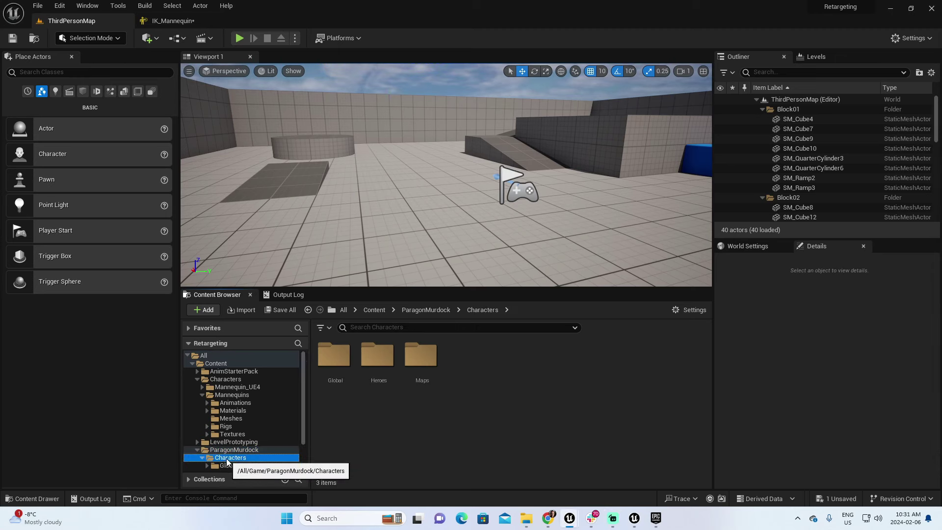
scroll(226, 458, "down", 2)
double_click(227, 443)
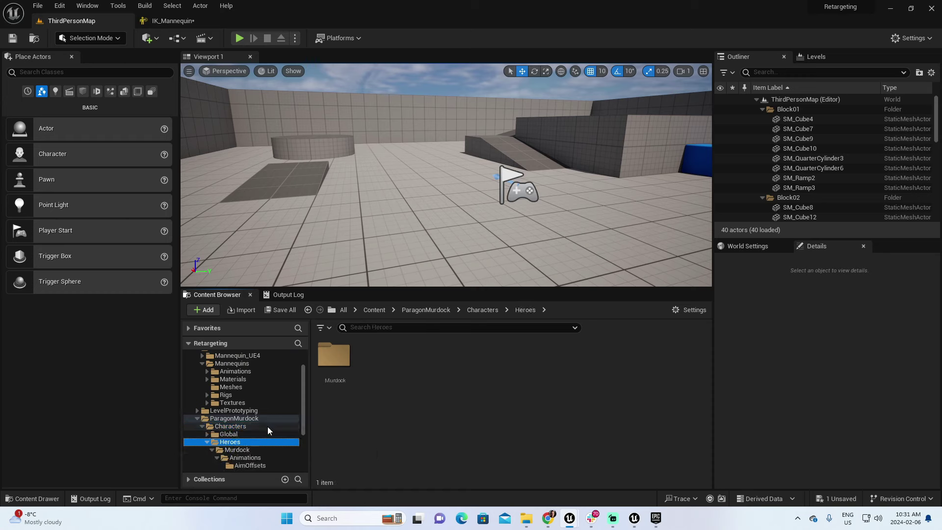
scroll(267, 426, "down", 2)
left_click(239, 419)
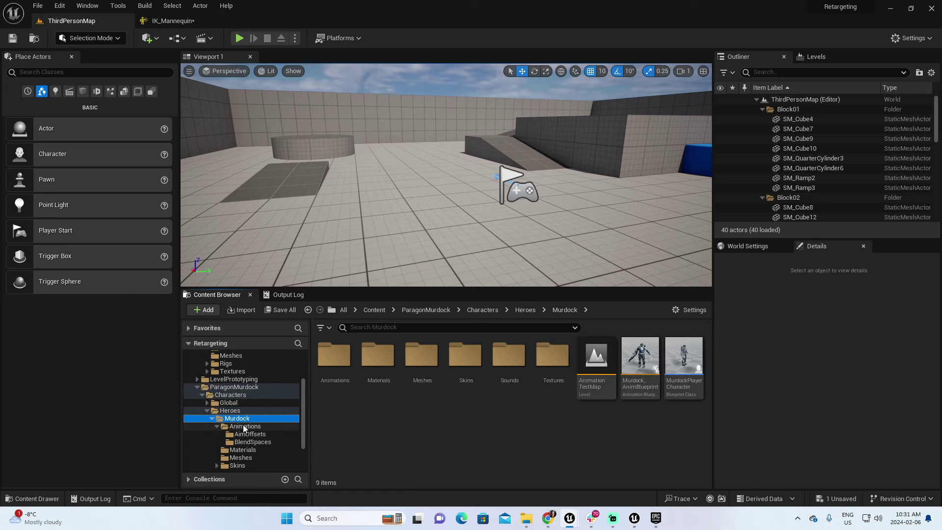
left_click(244, 426)
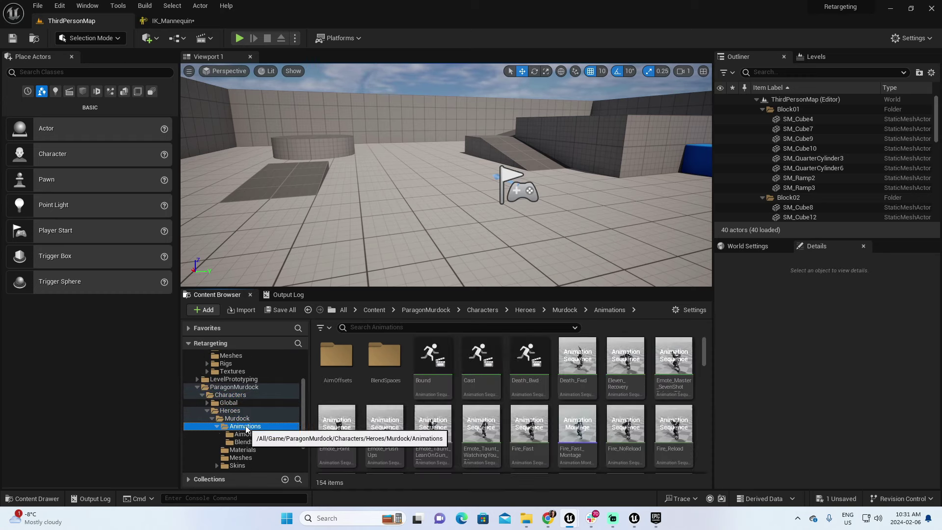
Step: Preview Murdock's Cast animation sequence, then close it and return to the ThirdPersonMap level
double_click(476, 363)
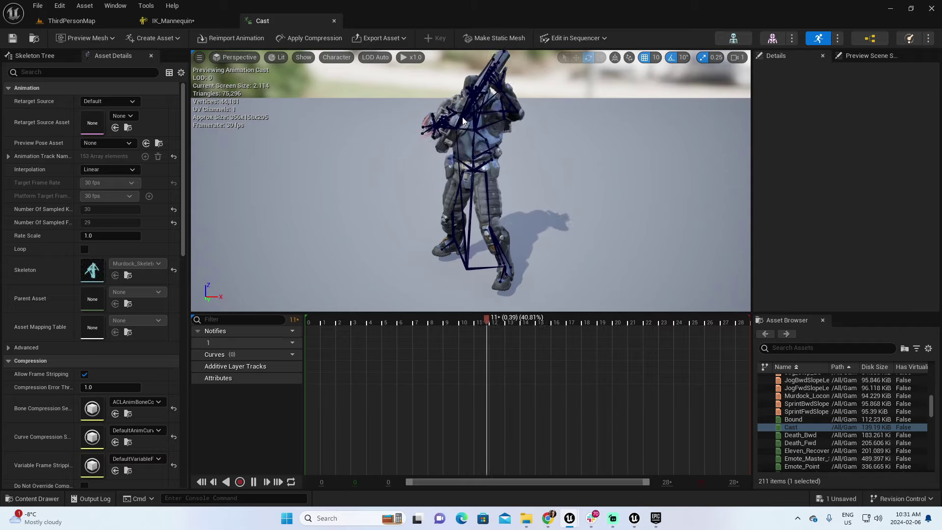
left_click(334, 21)
left_click(88, 21)
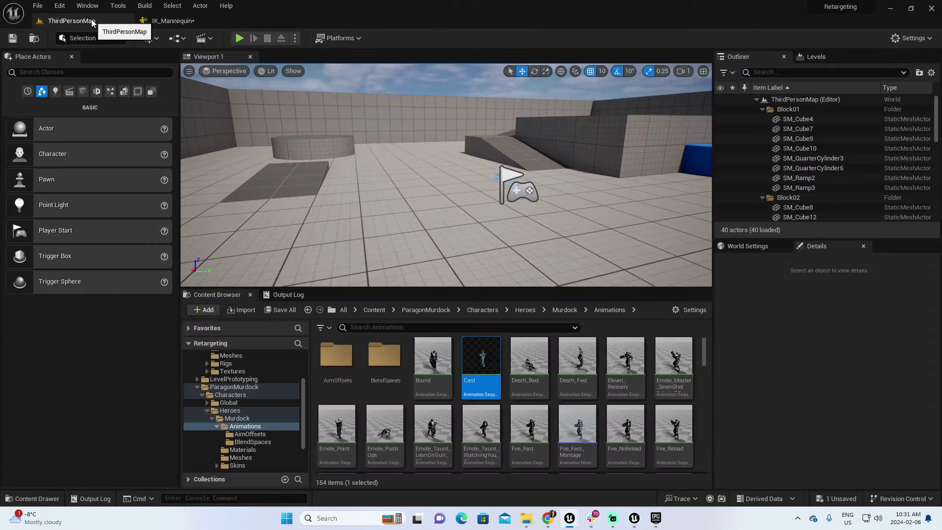
Step: Create a folder named Rigs inside AnimStarterPack/UE4_Mannequin
left_click(216, 426)
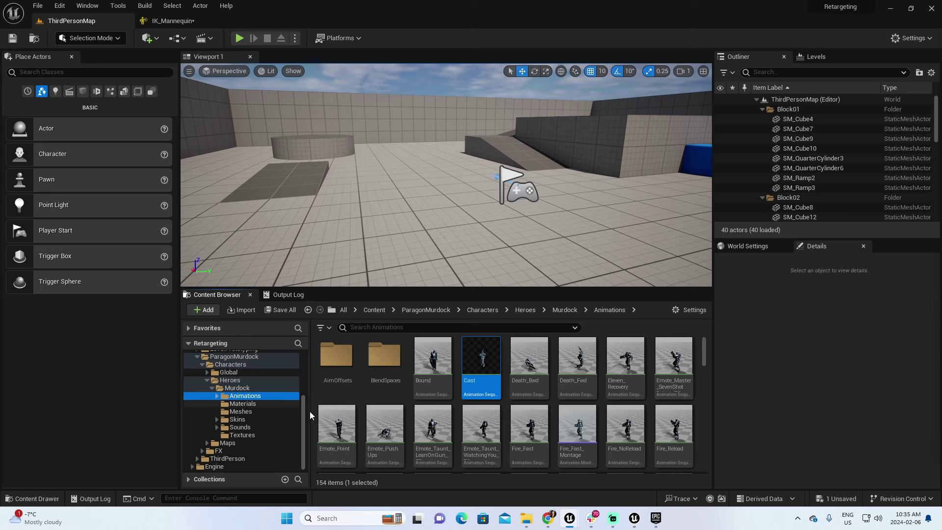
left_click_drag(301, 413, 300, 363)
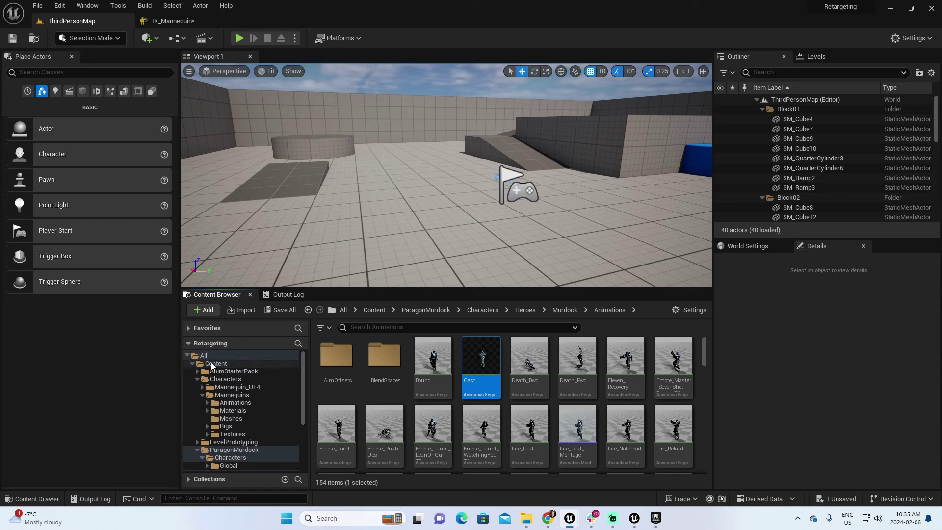
left_click(197, 371)
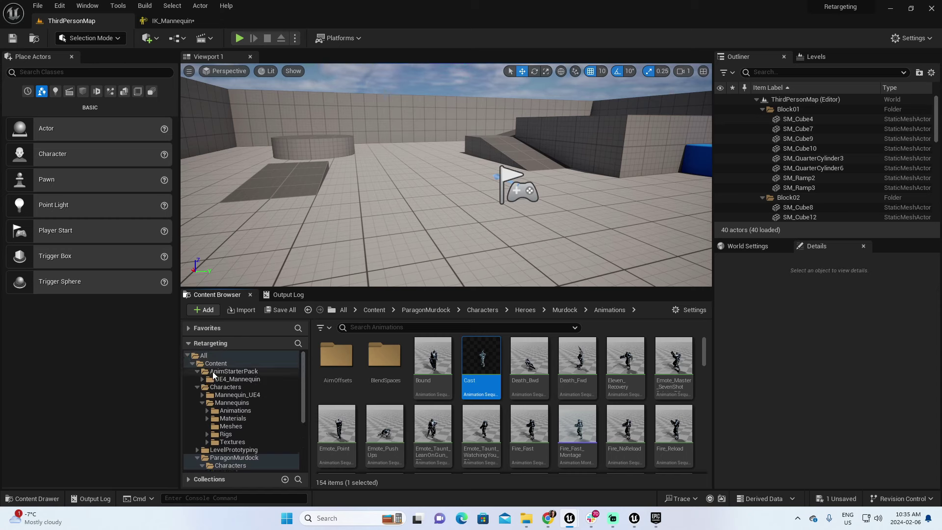
double_click(203, 379)
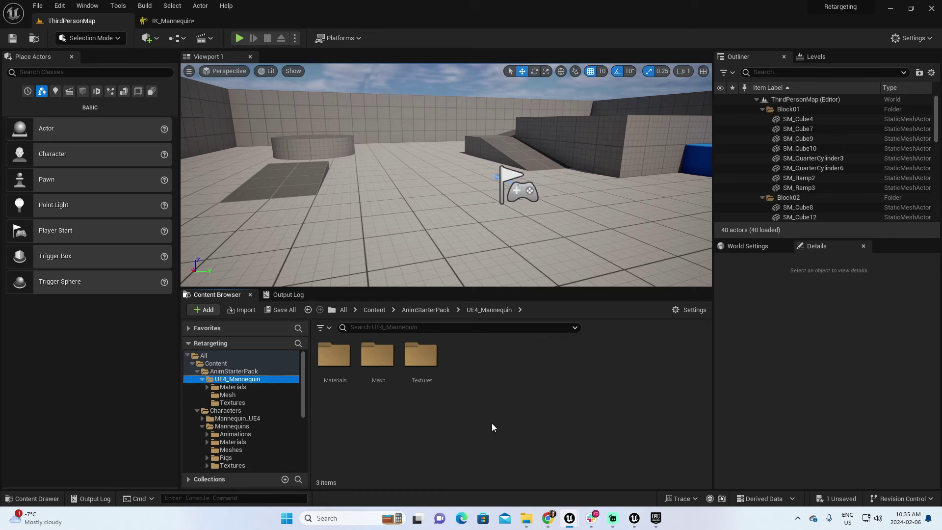
right_click(484, 400)
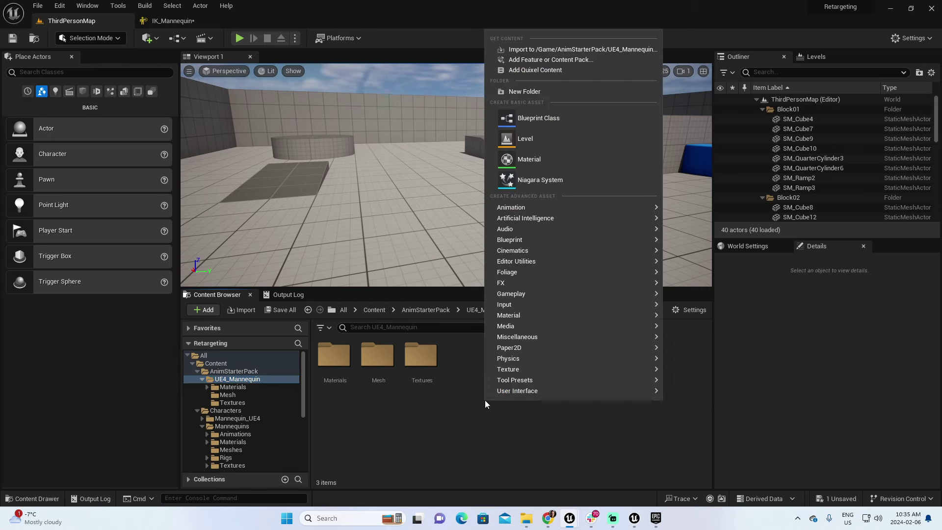
left_click(570, 90)
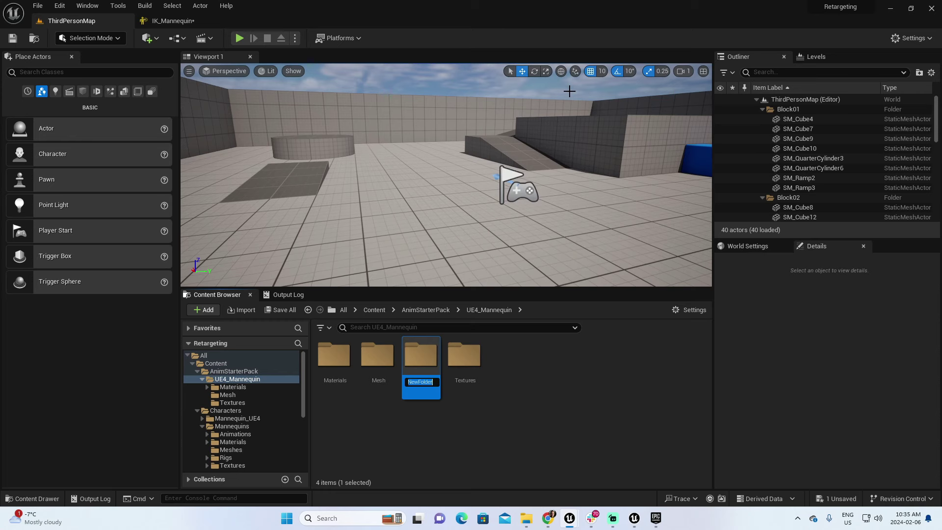
type("Rigs")
key("Return")
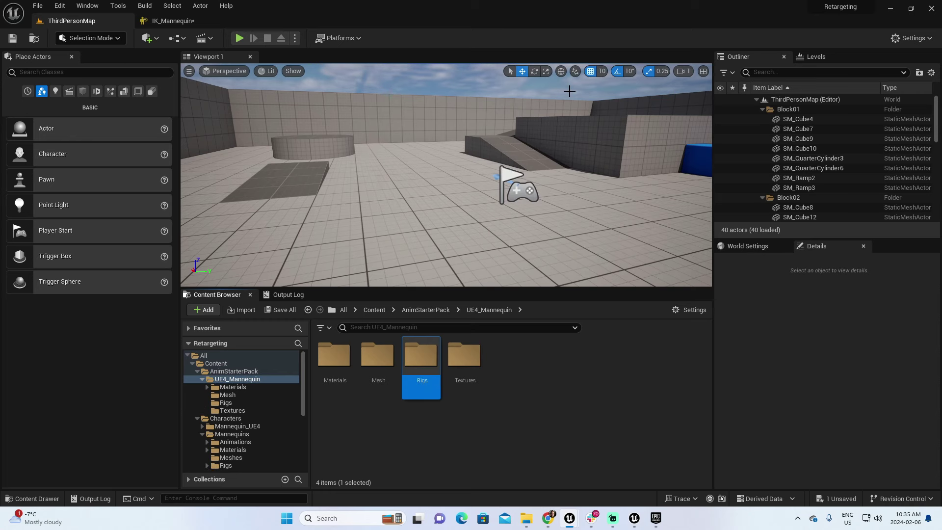
Step: Create an IK Rig named IK_Mannequin in the new Rigs folder and open it for editing
double_click(428, 356)
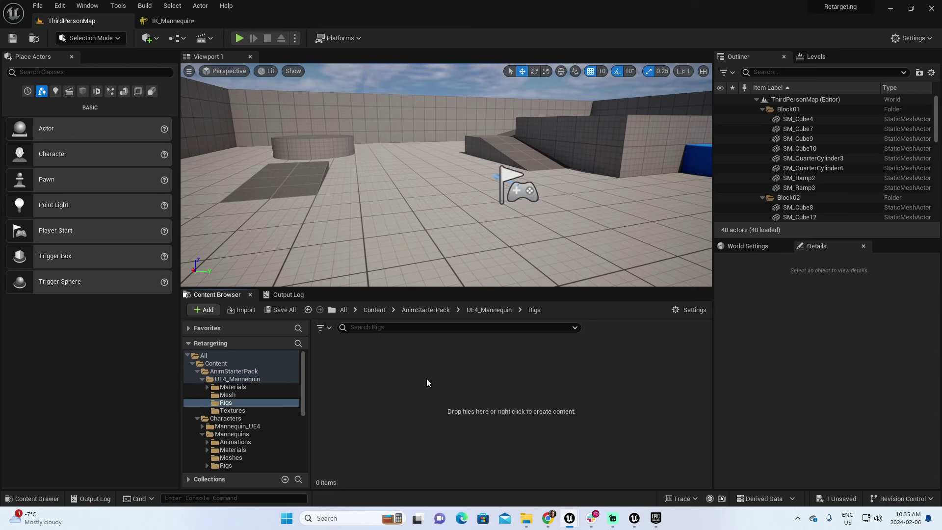
right_click(387, 388)
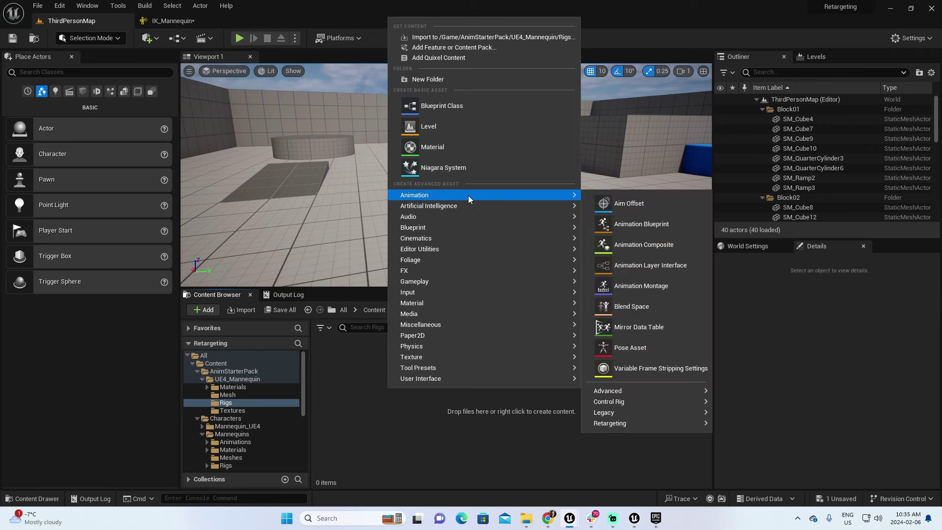
mouse_move(557, 194)
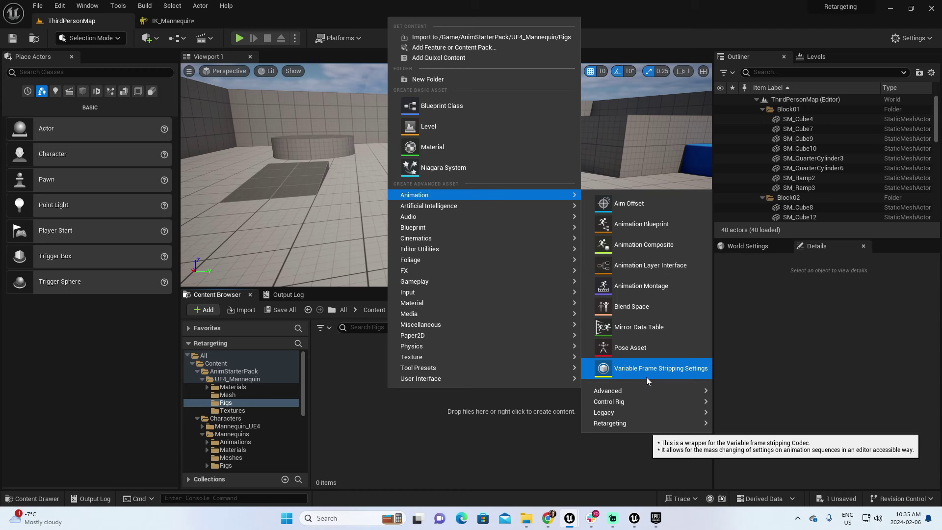
mouse_move(646, 422)
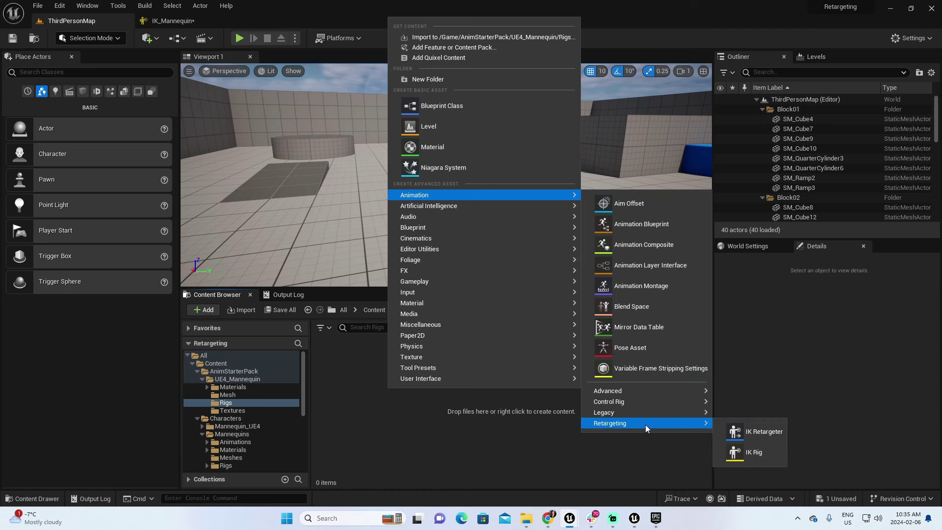
left_click(757, 454)
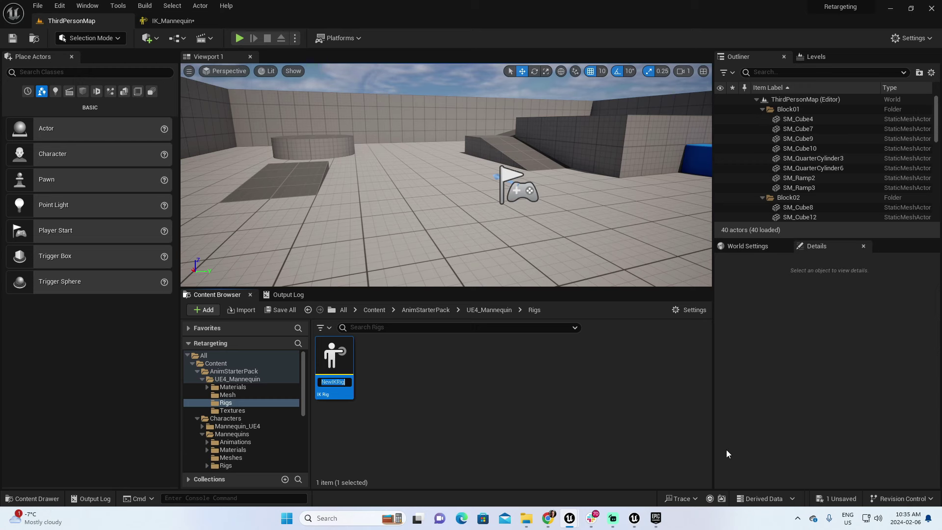
type("IK")
type("_")
type("Ma")
type("nnequin")
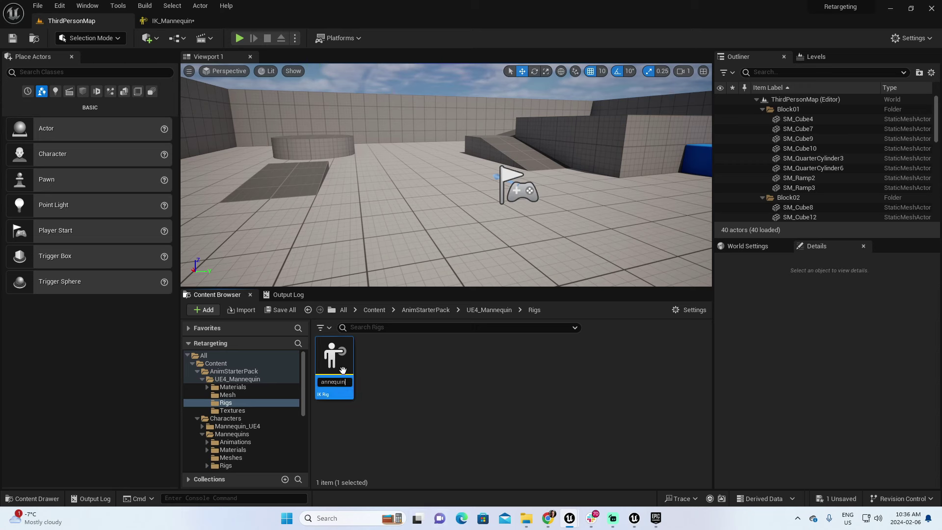
key("Return")
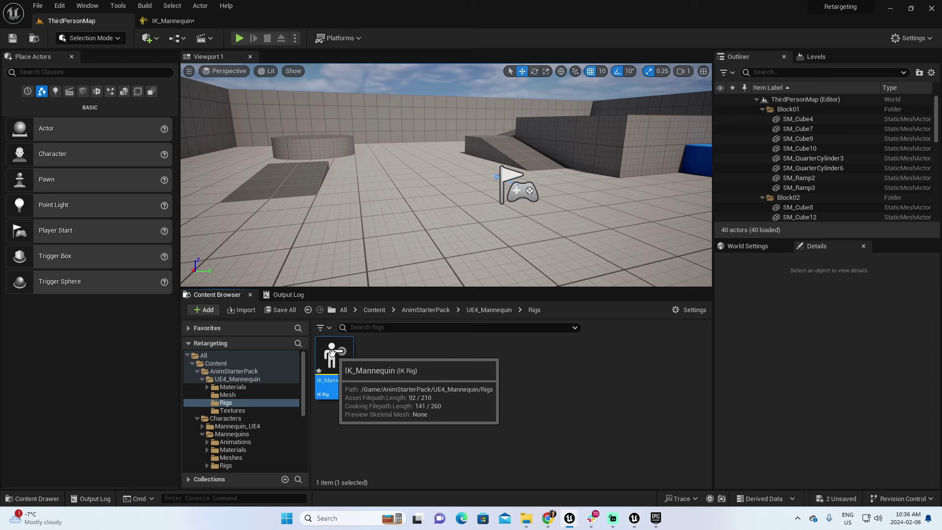
double_click(331, 353)
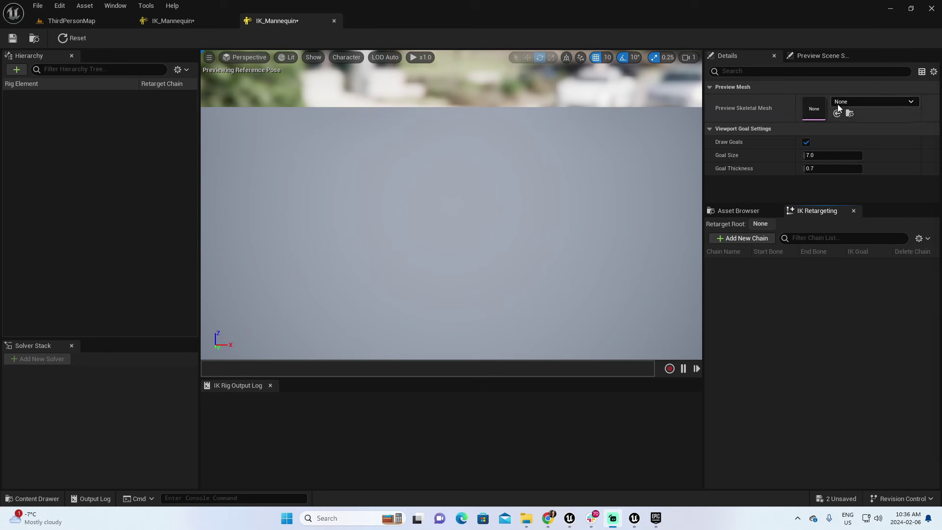
Step: Assign SK_Mannequin from AnimStarterPack/UE4_Mannequin/Mesh as the new IK rig's preview skeletal mesh
left_click(169, 22)
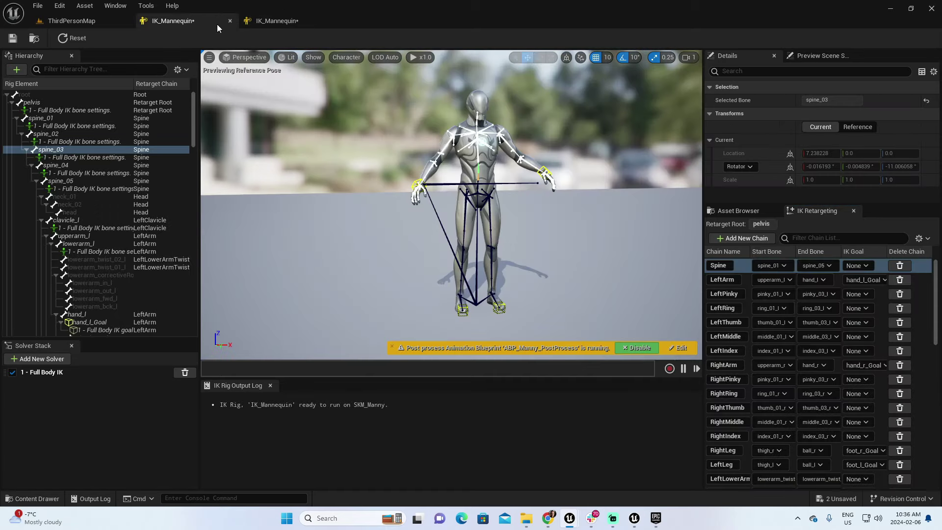
left_click(83, 19)
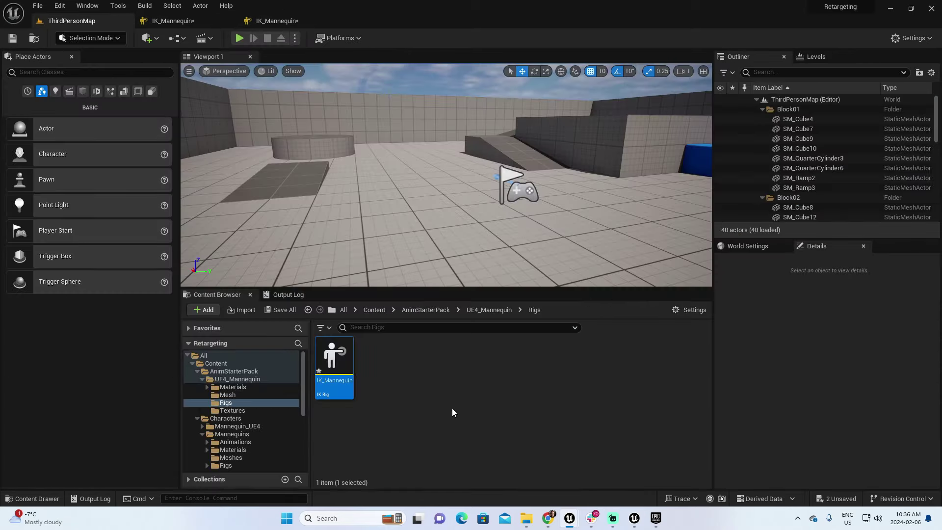
left_click(227, 395)
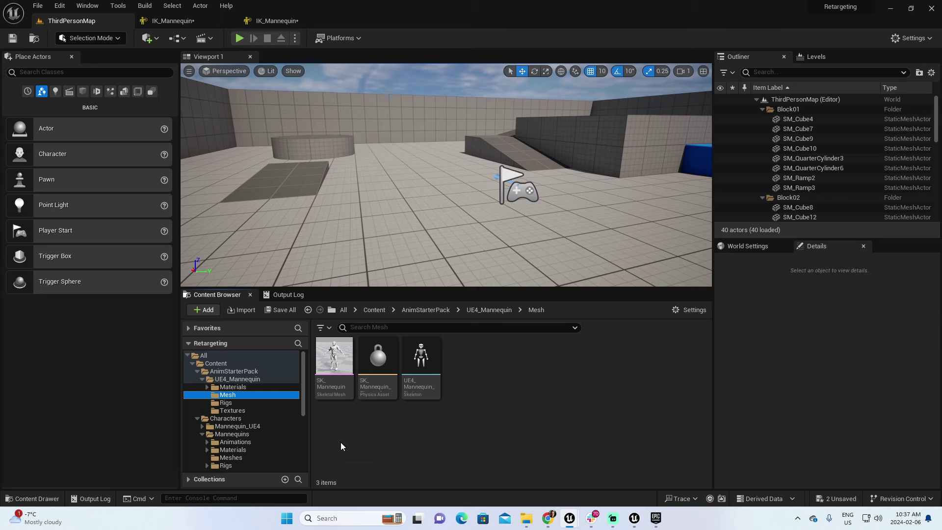
mouse_move(334, 385)
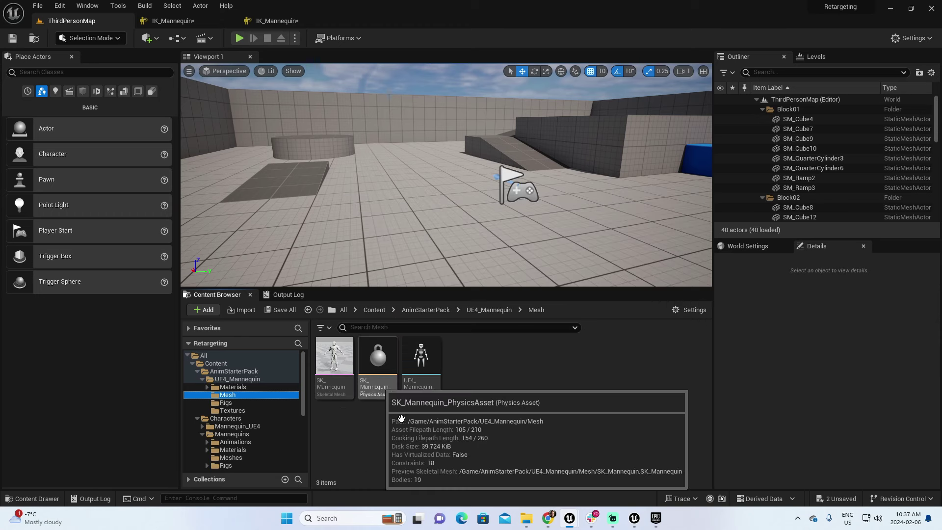
mouse_move(430, 389)
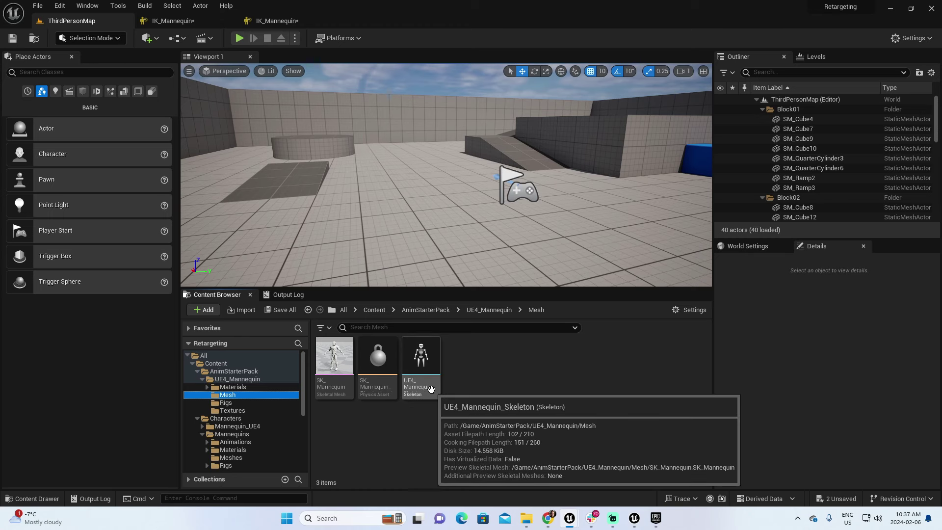
left_click(330, 384)
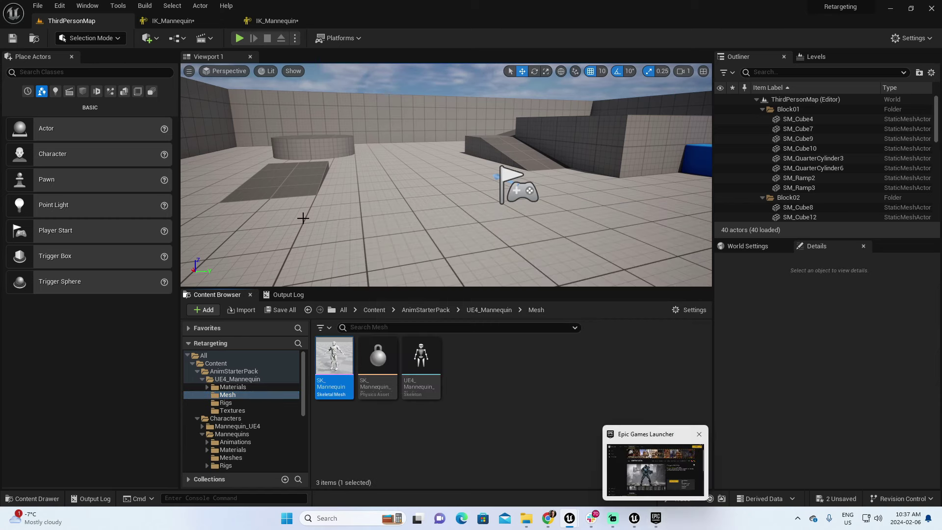
left_click(277, 21)
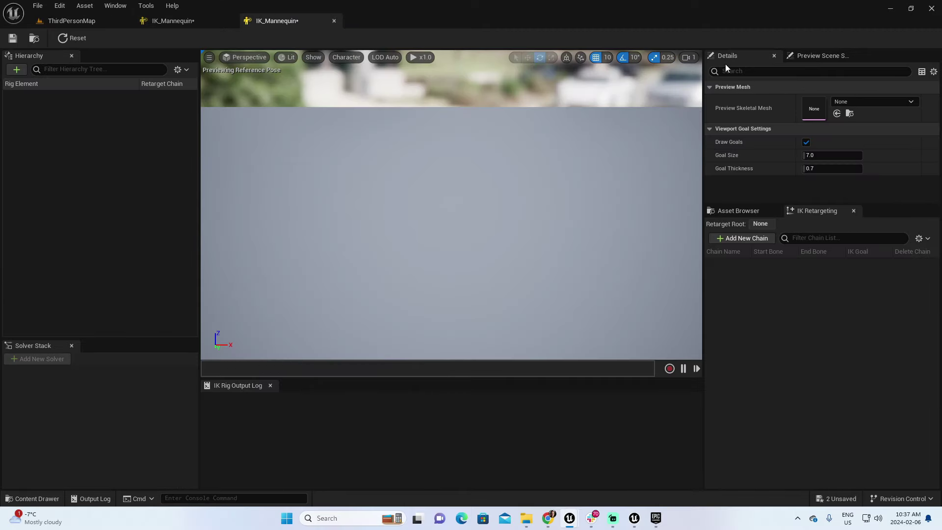
left_click(836, 115)
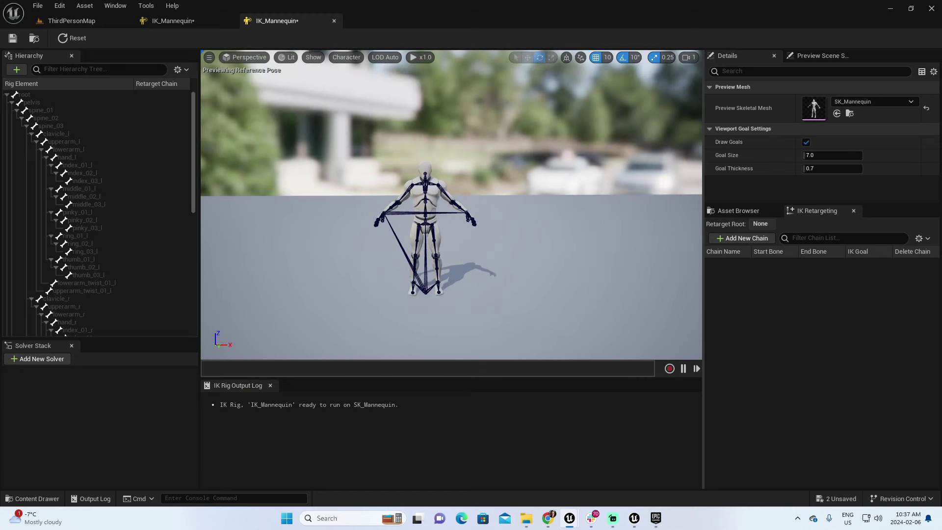
left_click_drag(441, 206, 466, 194)
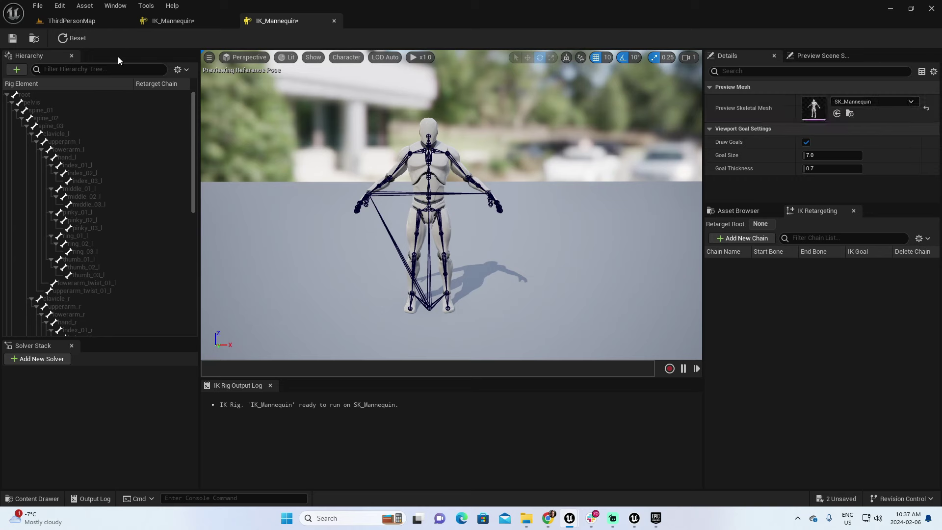
Step: Compare with the SKM_Manny IK rig's retarget assignments and set the pelvis bone as retarget root in the new SK_Mannequin IK rig
left_click(168, 21)
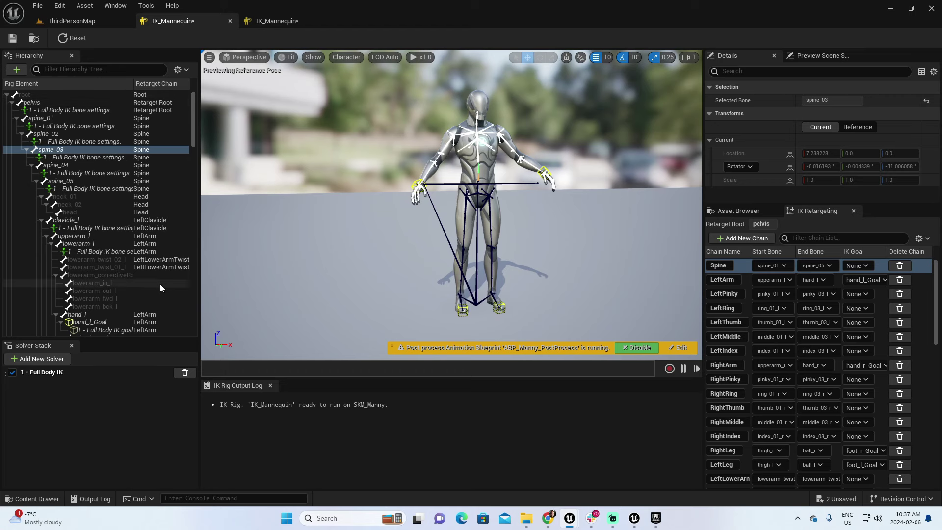
left_click(274, 20)
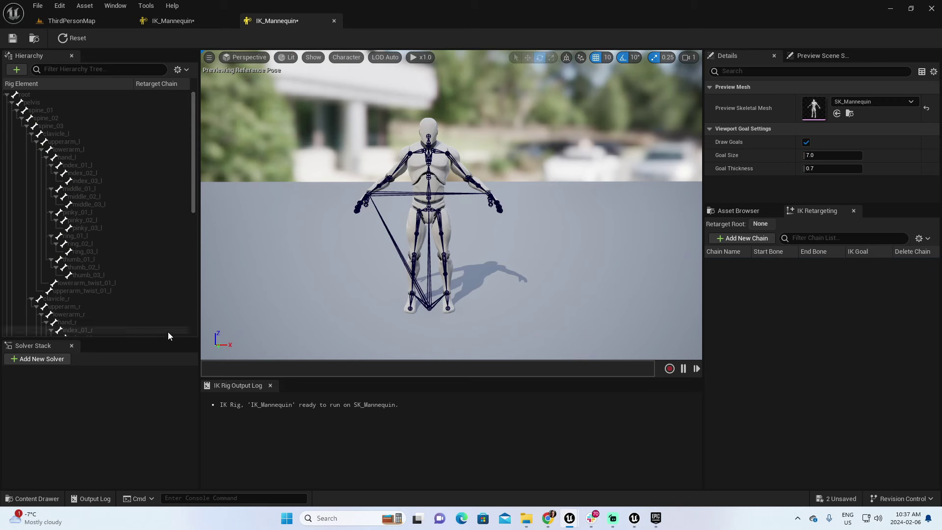
left_click(167, 21)
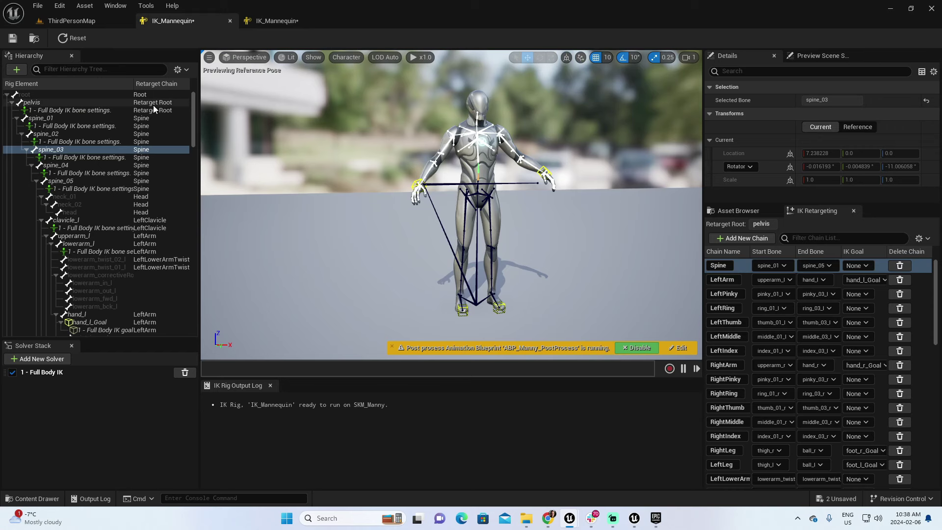
left_click(270, 19)
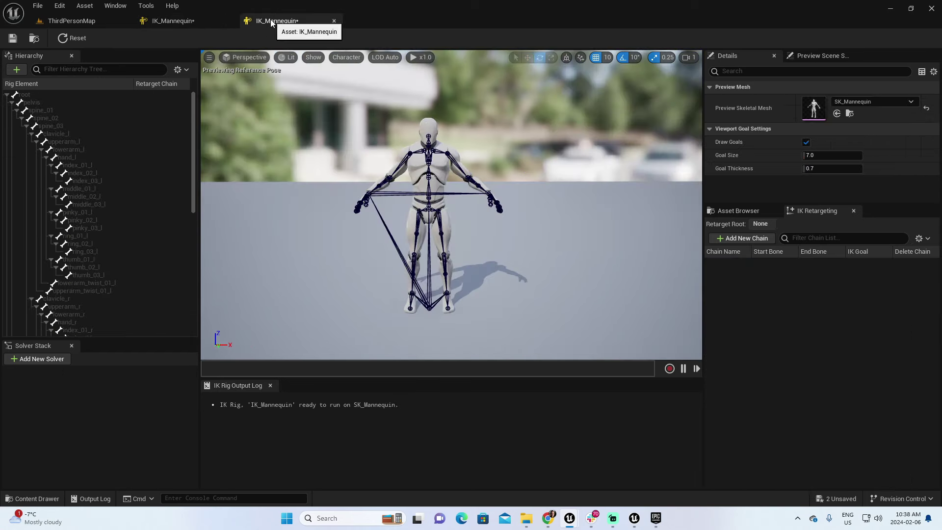
left_click(31, 103)
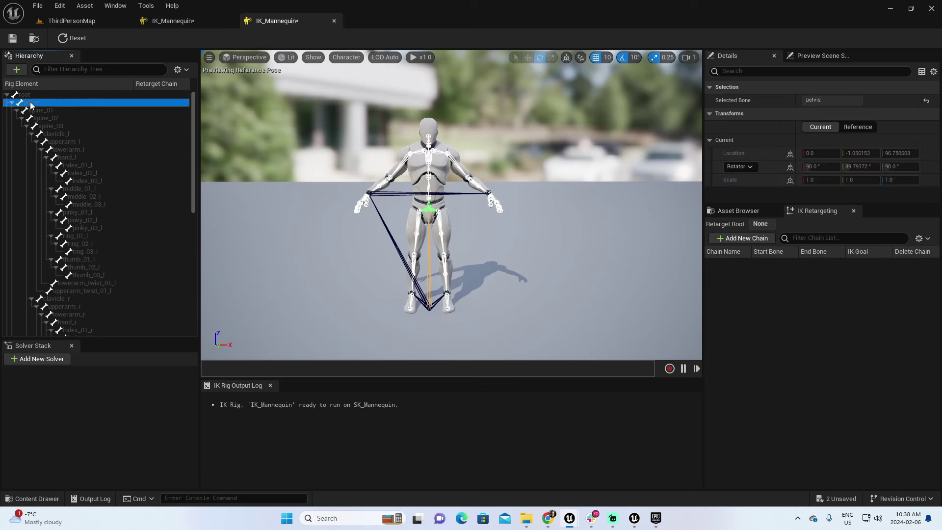
left_click(39, 109)
left_click(38, 96)
left_click(36, 101)
right_click(36, 101)
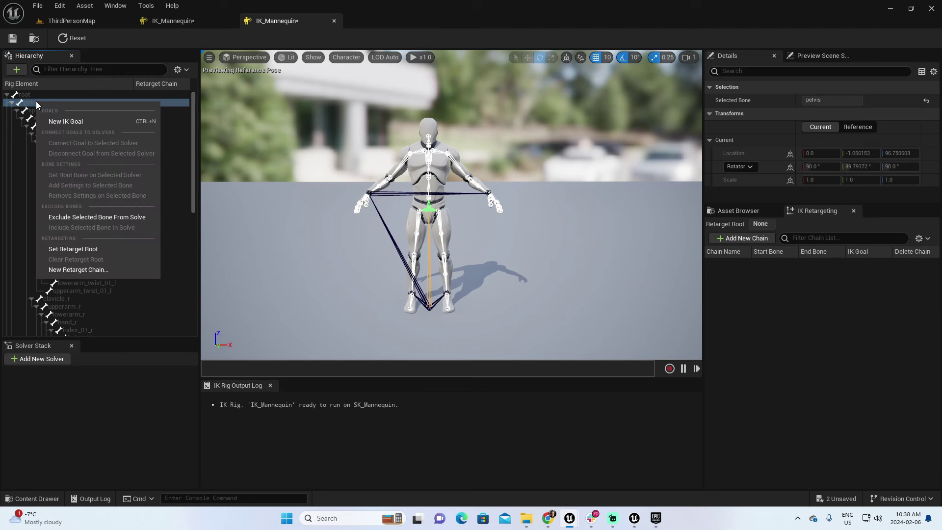
left_click(81, 249)
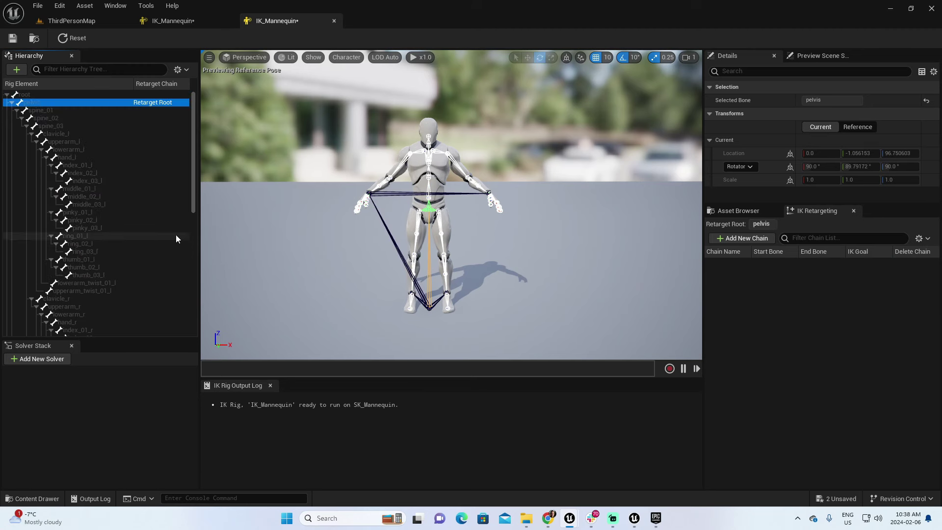
Step: Add a retarget chain named Root from the root bone, without a goal
left_click(27, 95)
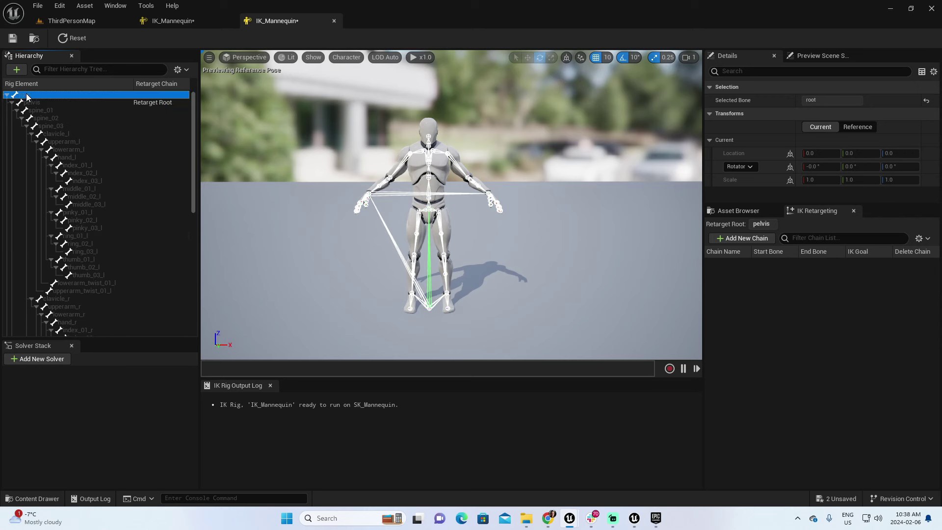
right_click(26, 96)
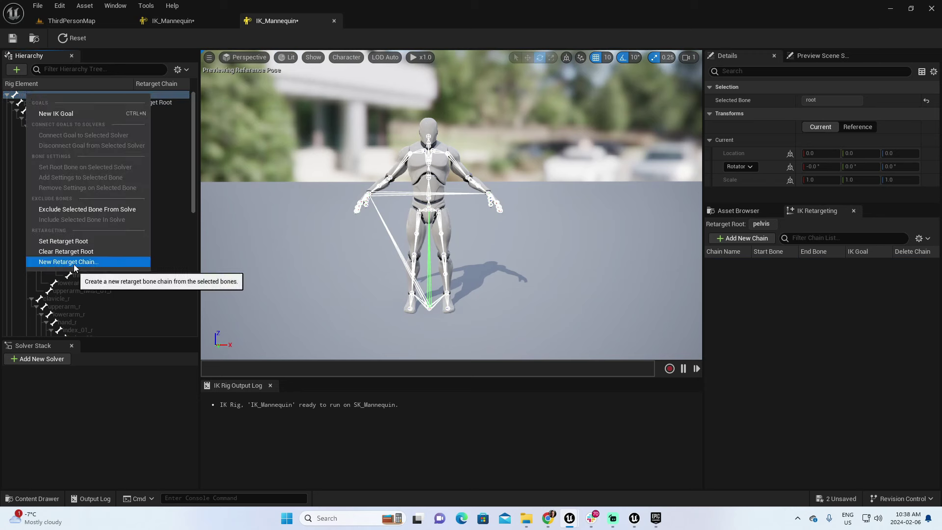
left_click(78, 263)
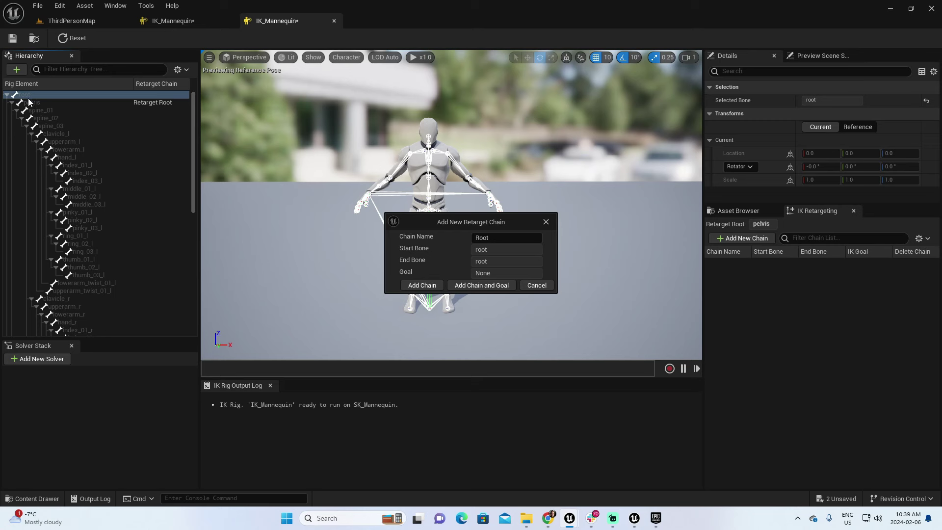
left_click(415, 285)
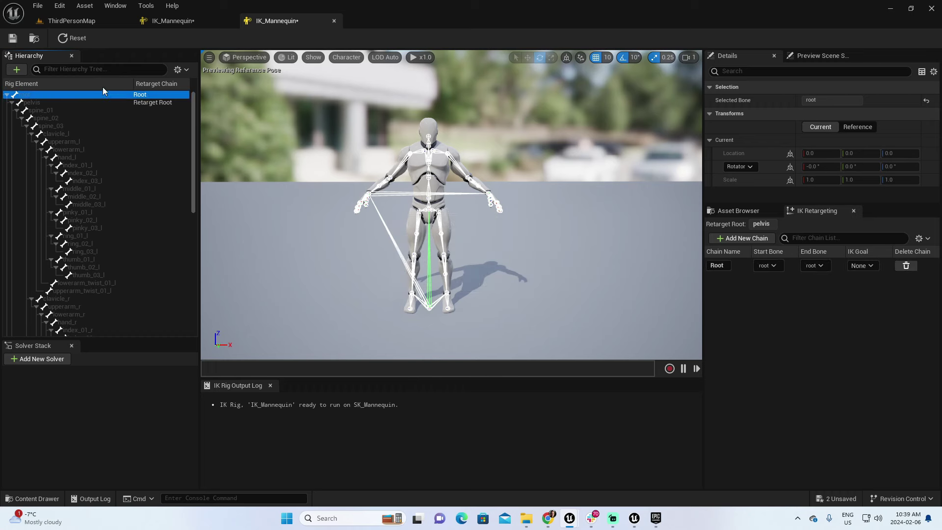
Step: Compare the root and pelvis assignments in the SKM_Manny IK rig with those in the new SK_Mannequin IK rig
left_click(174, 21)
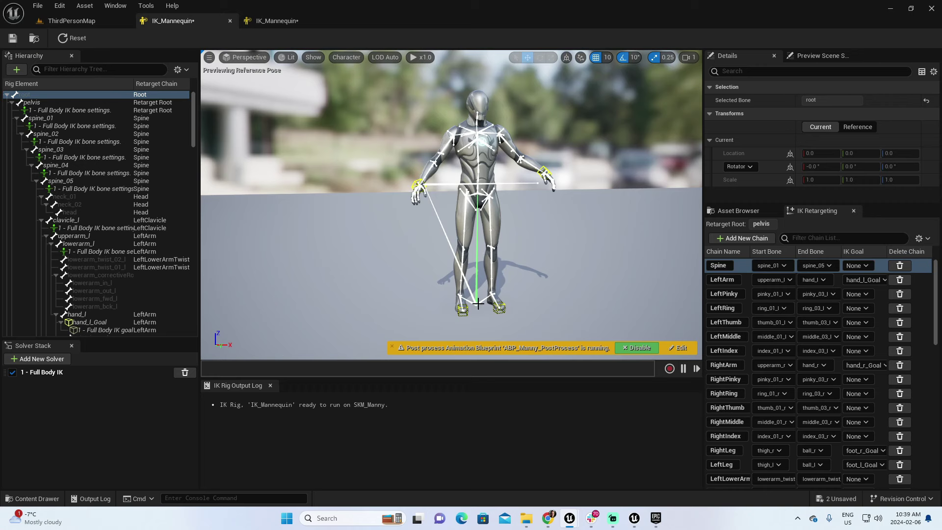
left_click(263, 22)
left_click(167, 102)
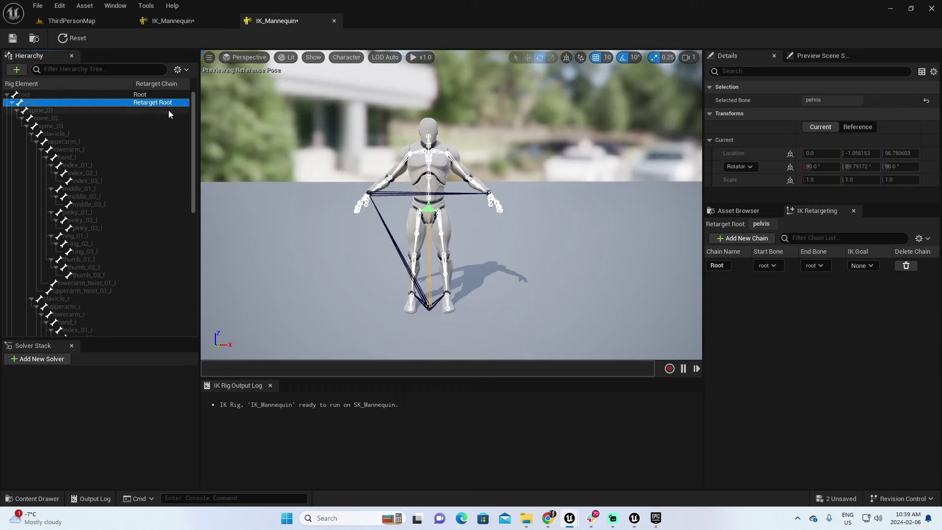
left_click(213, 19)
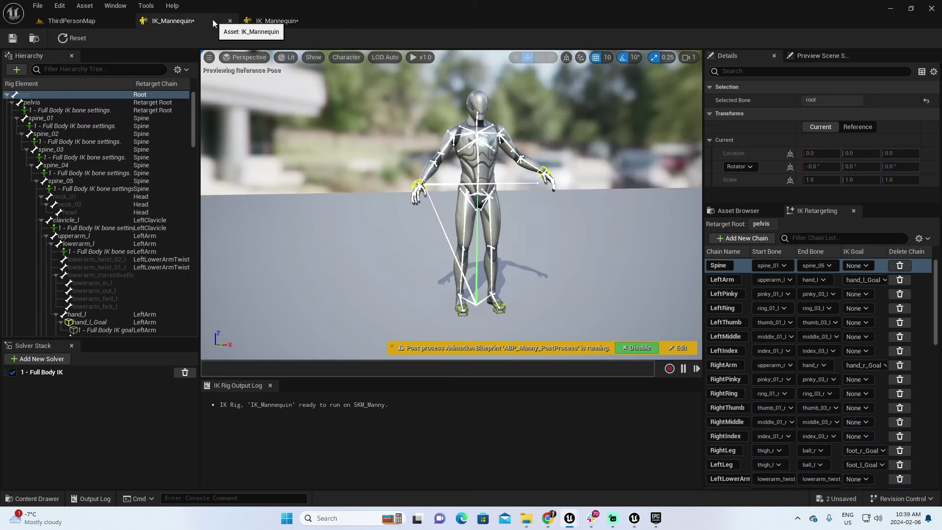
left_click(40, 102)
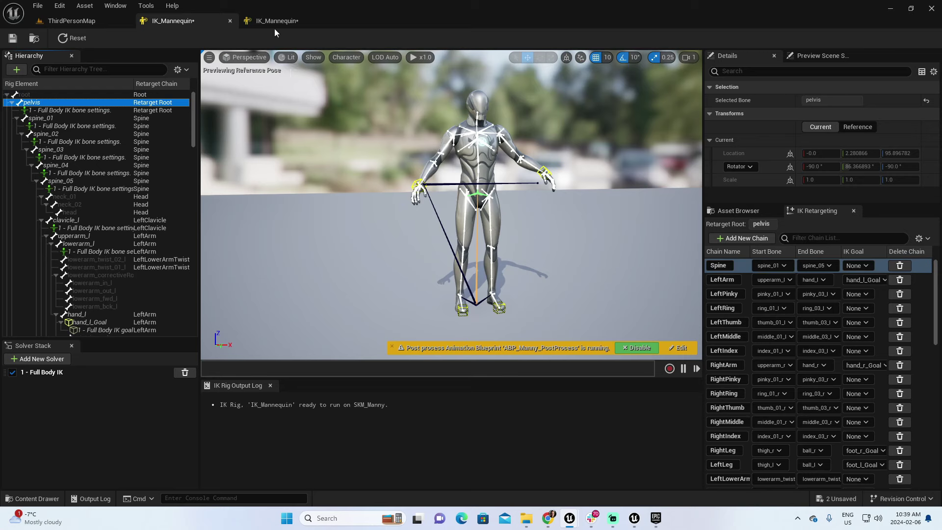
left_click(273, 21)
left_click(198, 22)
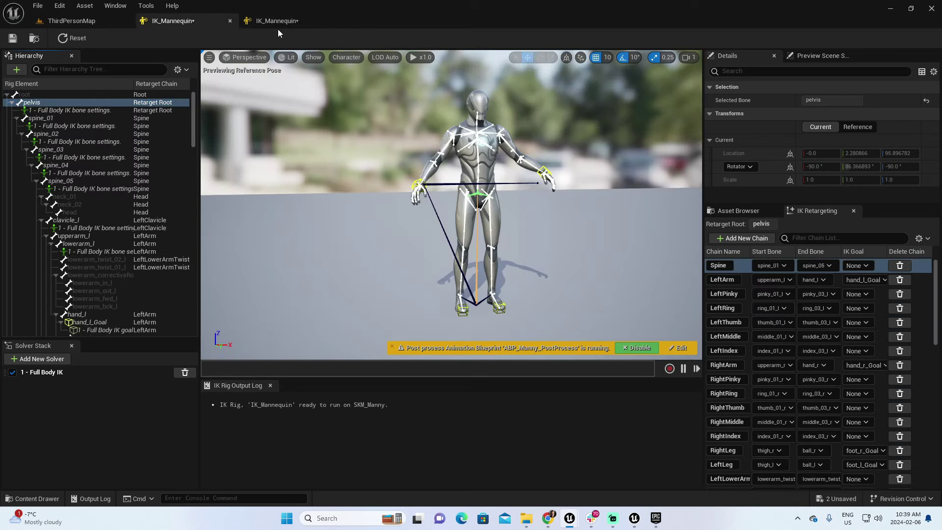
left_click(280, 21)
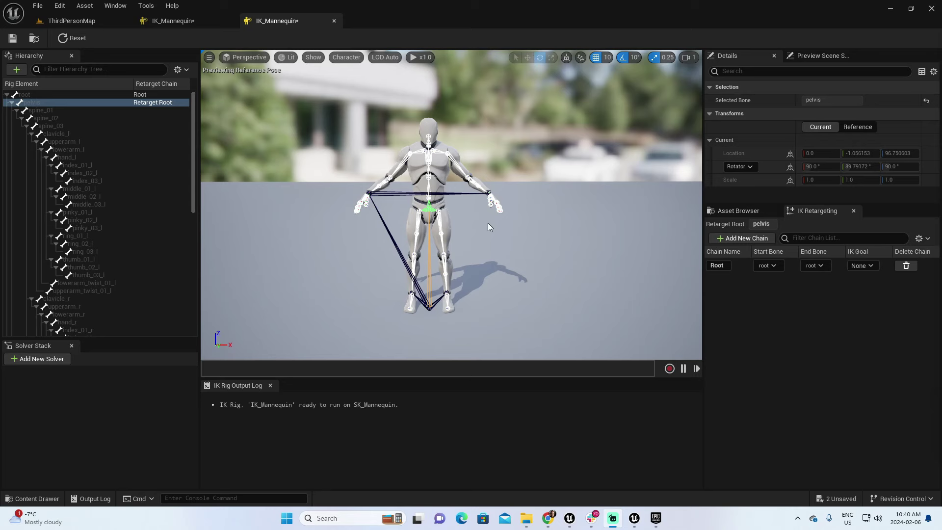
left_click(207, 20)
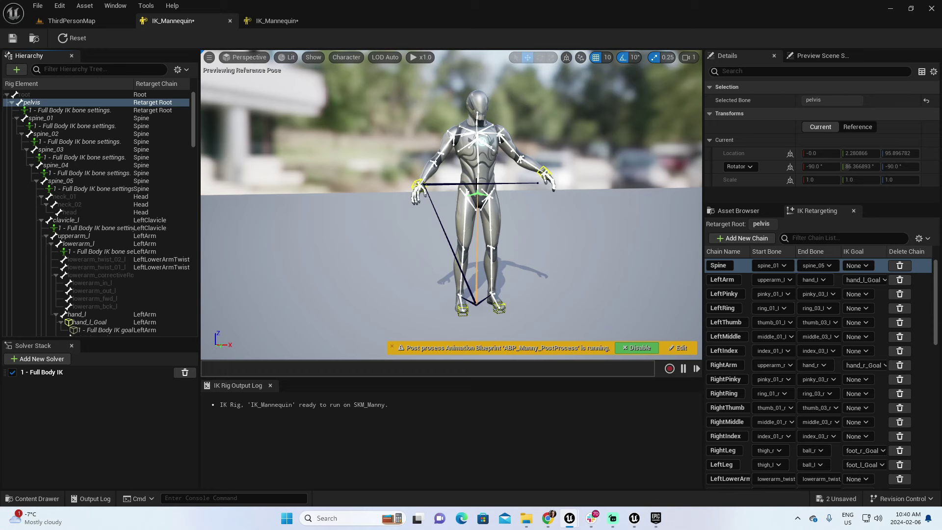
left_click(280, 23)
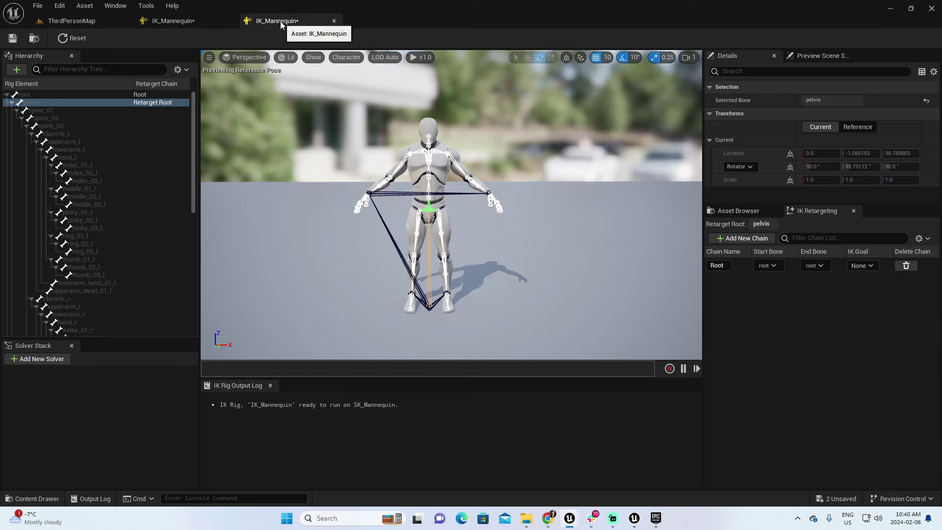
Step: Add a retarget chain named Spine running from spine_01 to spine_03, without a goal
left_click(67, 111)
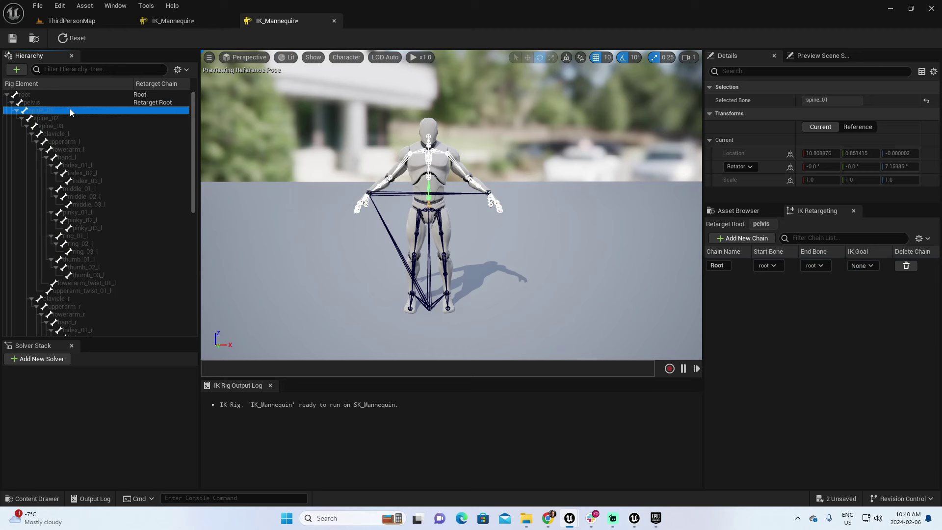
left_click(75, 126, "shift")
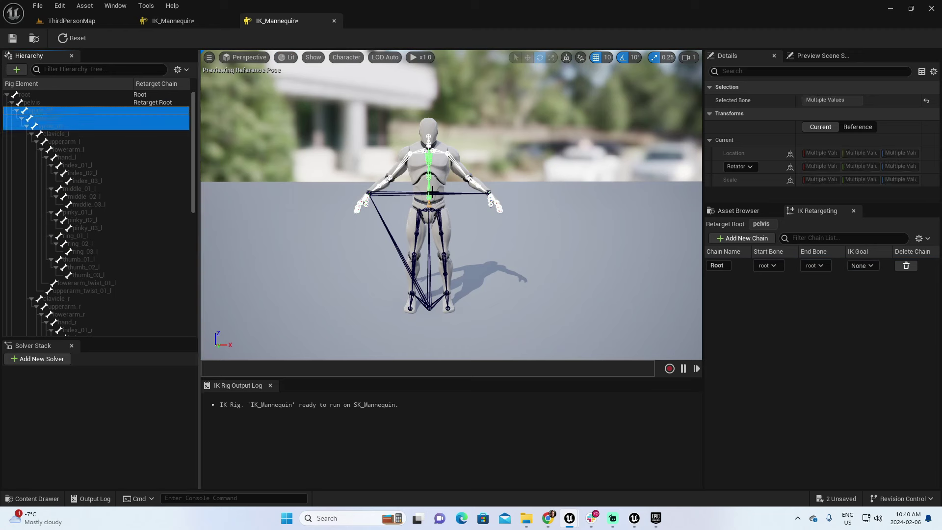
scroll(423, 181, "up", 1)
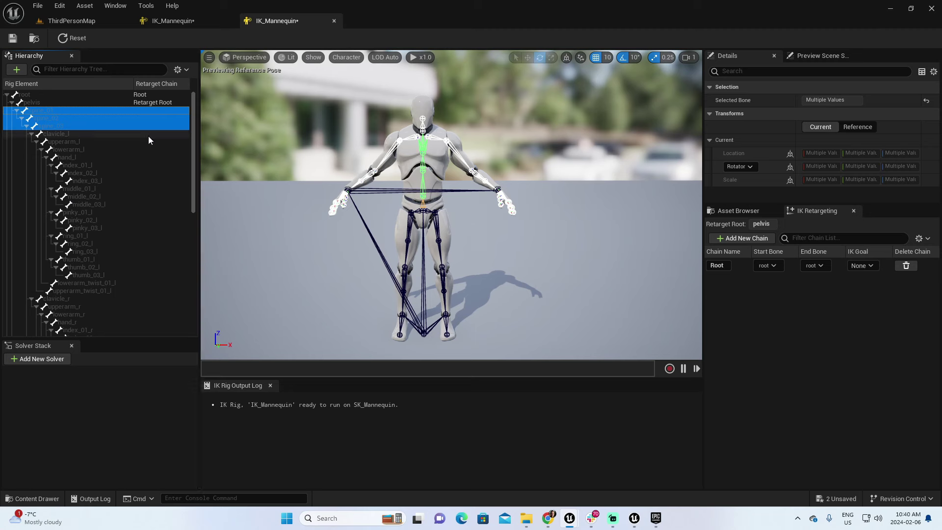
left_click(89, 126)
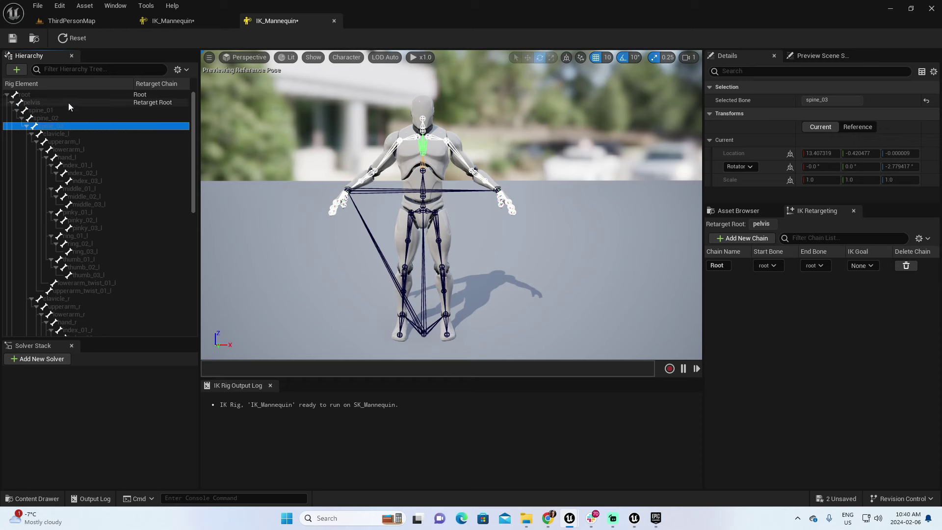
left_click(72, 110, "shift")
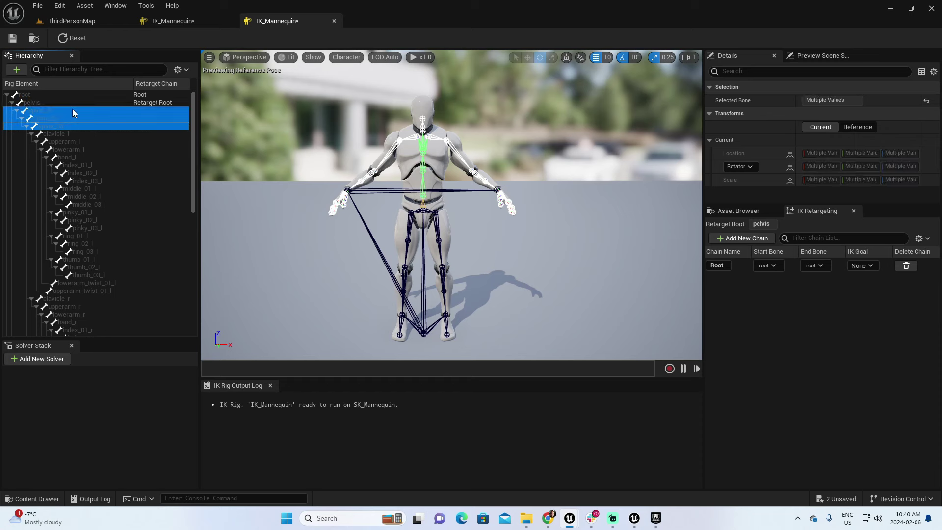
right_click(78, 112)
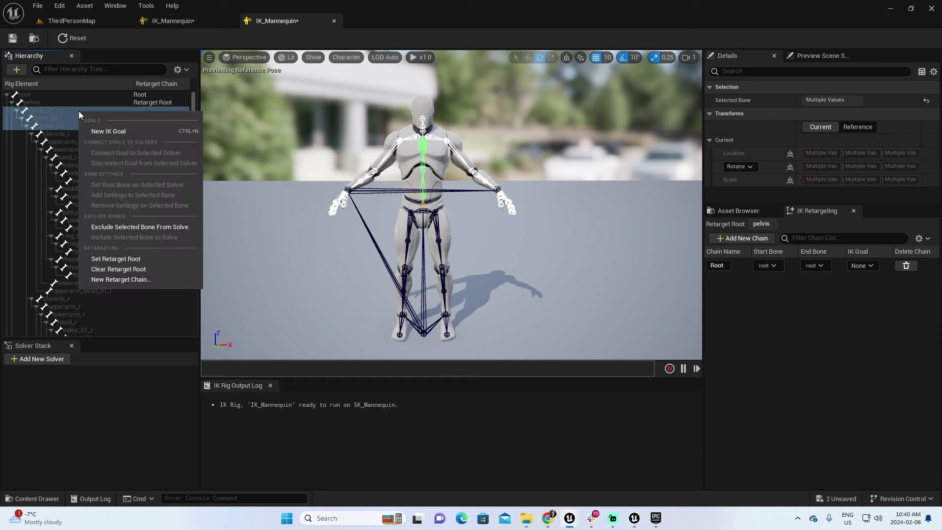
left_click(137, 279)
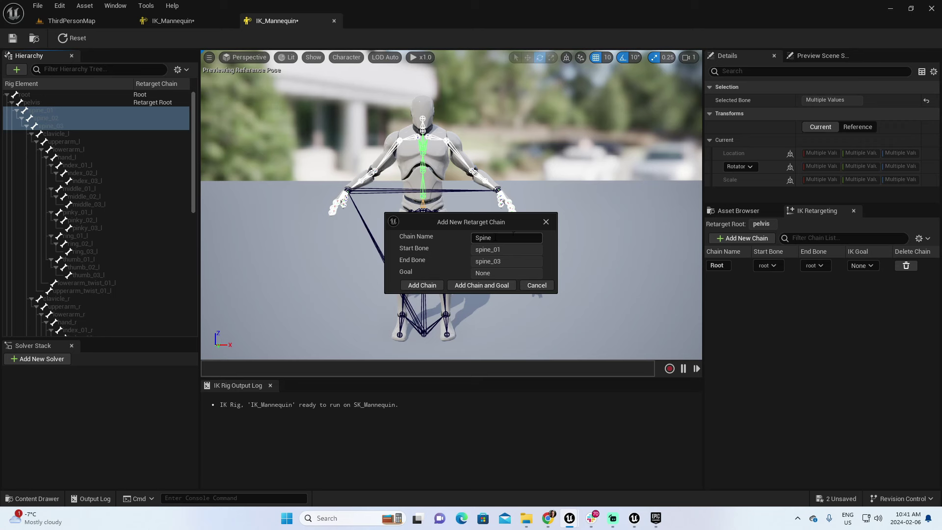
left_click(430, 286)
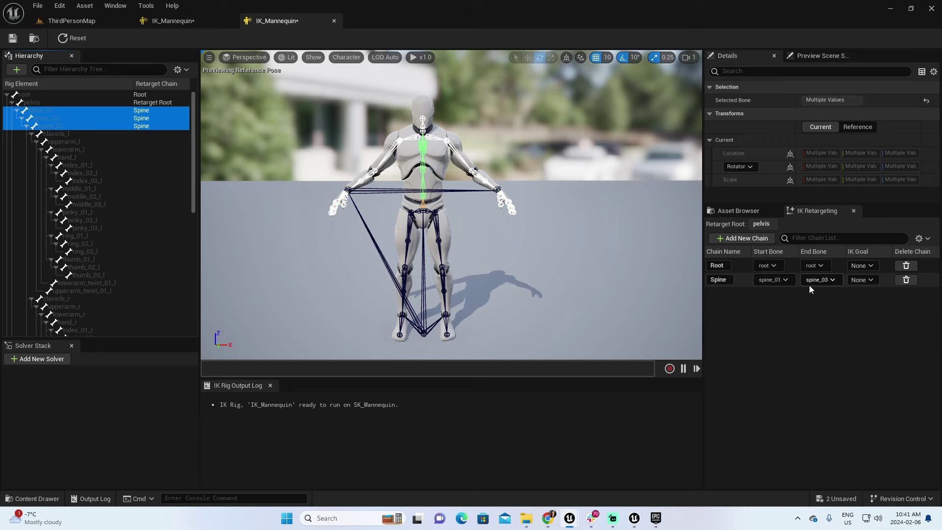
Step: Examine which bones the Spine chain covers in the SKM_Manny IK rig, and return to the SK_Mannequin IK rig
left_click(180, 20)
left_click(149, 117)
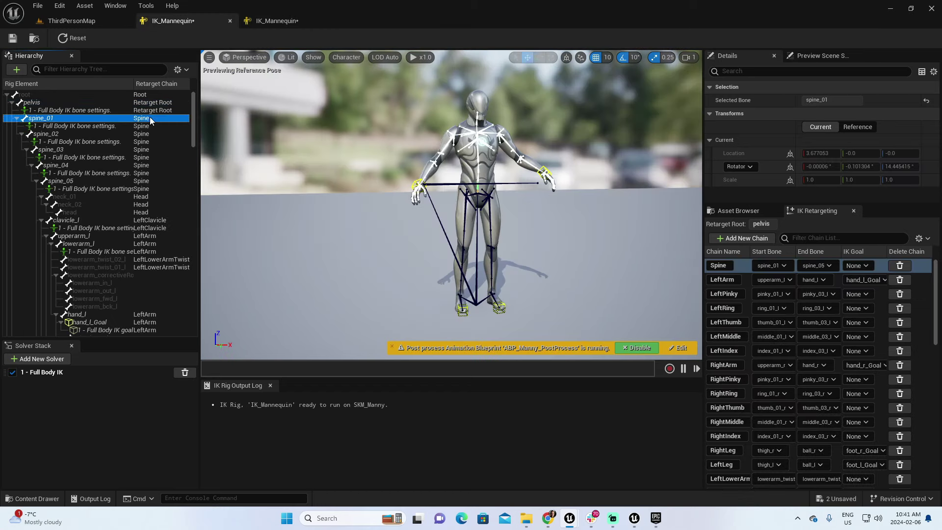
left_click(160, 181, "shift")
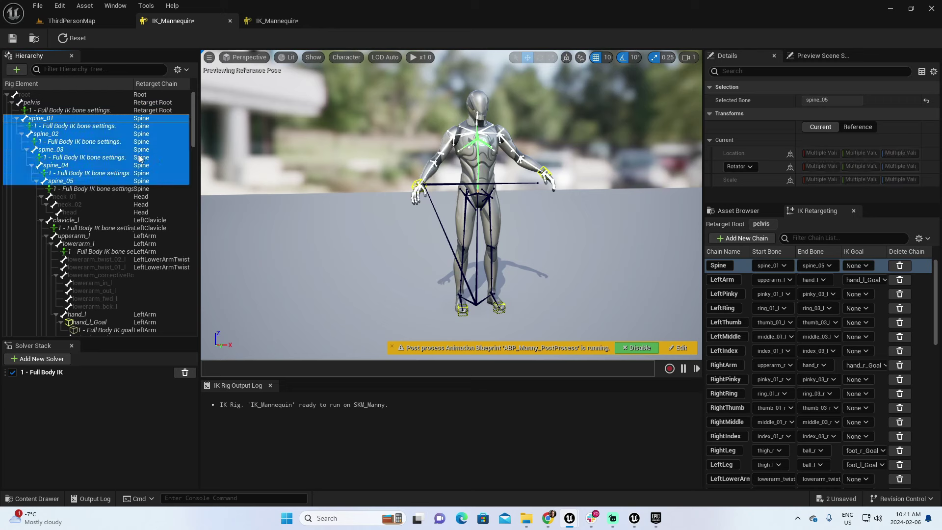
left_click(268, 20)
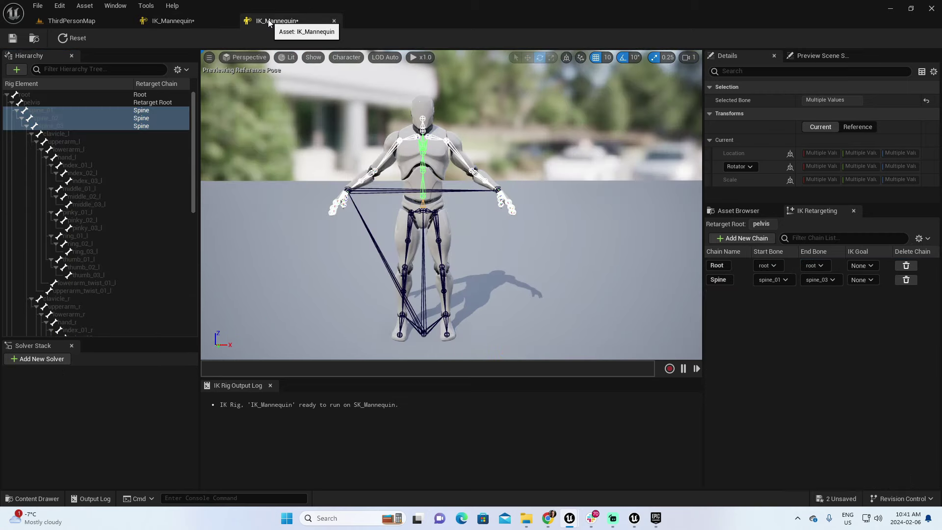
Step: Check which retarget chain clavicle_l uses in the SKM_Manny IK rig, and return to the SK_Mannequin IK rig
left_click(84, 133)
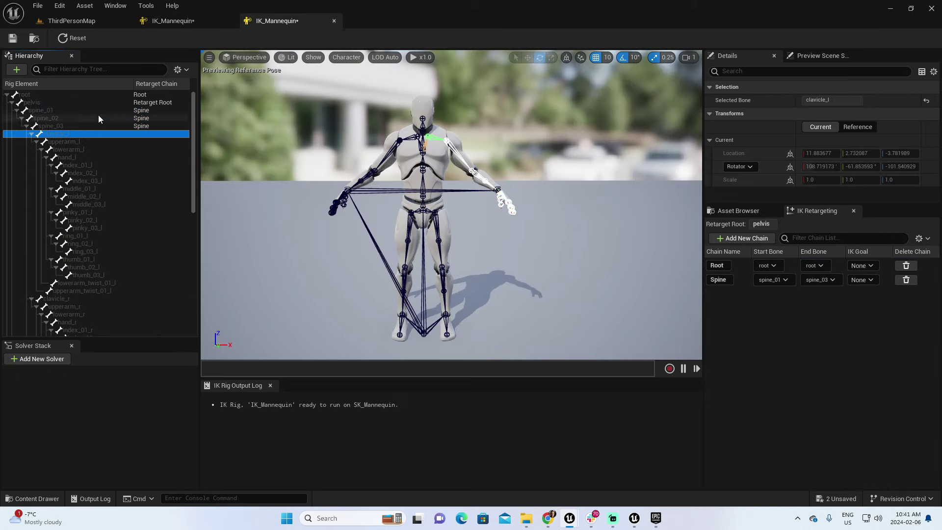
left_click(179, 21)
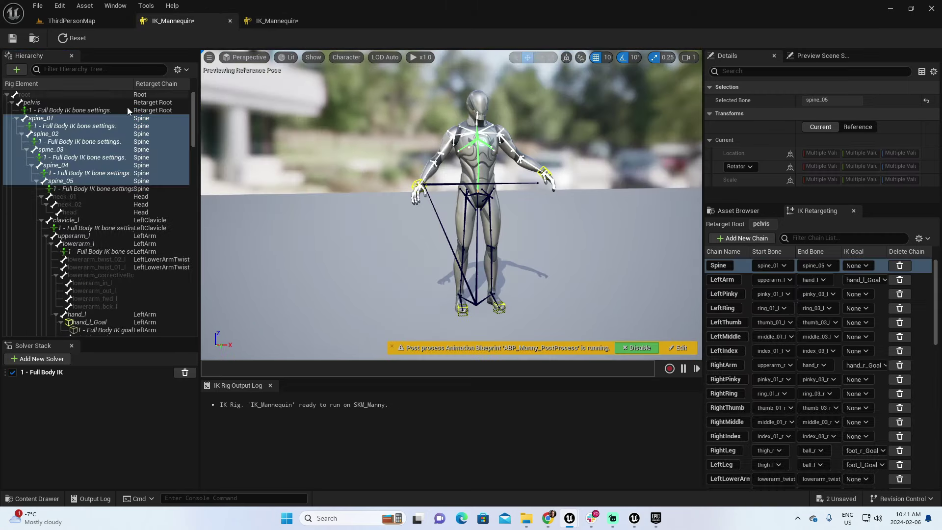
left_click(84, 220)
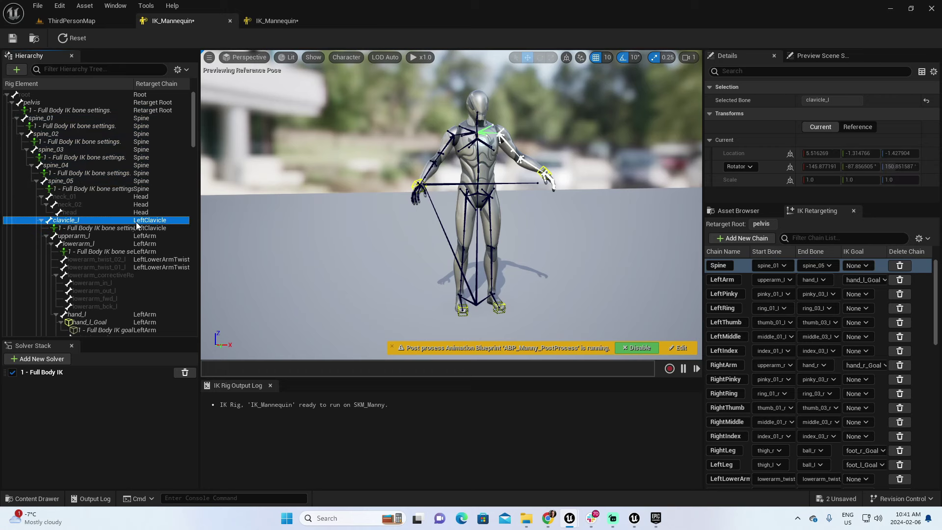
left_click(283, 20)
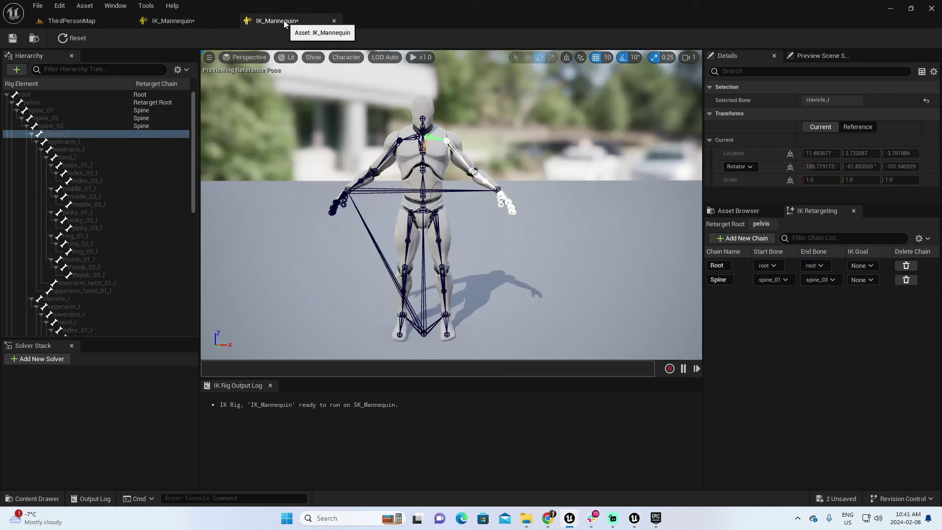
Step: Add a retarget chain named LeftClavicle from the clavicle_l bone, without a goal
left_click(83, 133)
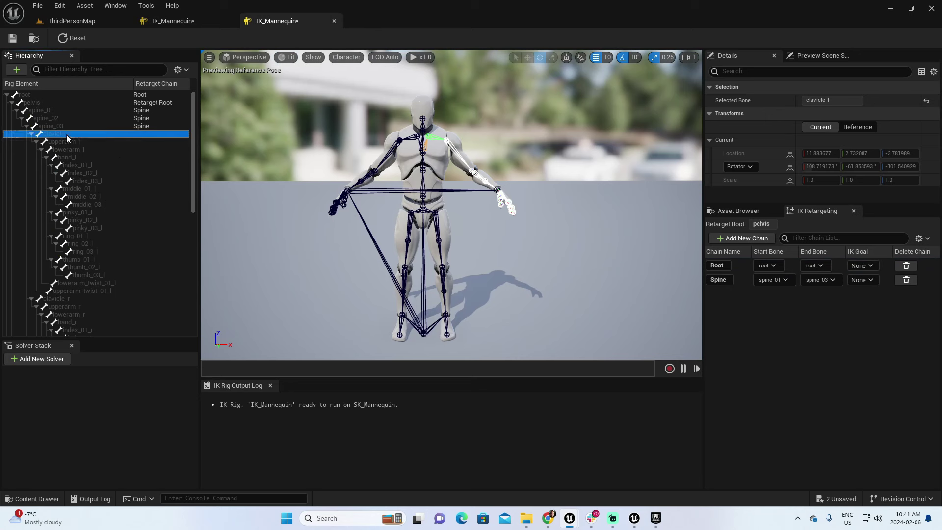
right_click(67, 134)
left_click(122, 303)
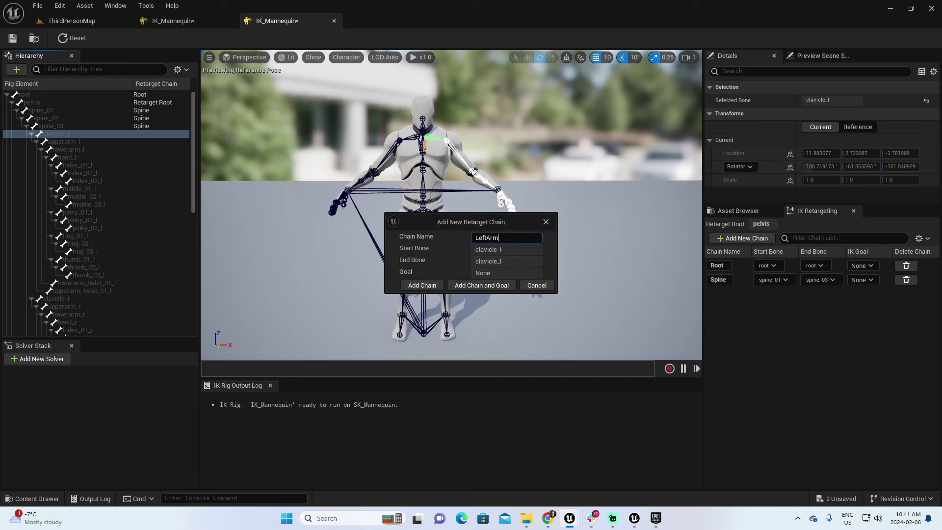
key("BackSpace")
key("BackSpace")
type("Clavicle")
key("shift+Home")
key("shift+Right")
key("shift+Right")
left_click(438, 289)
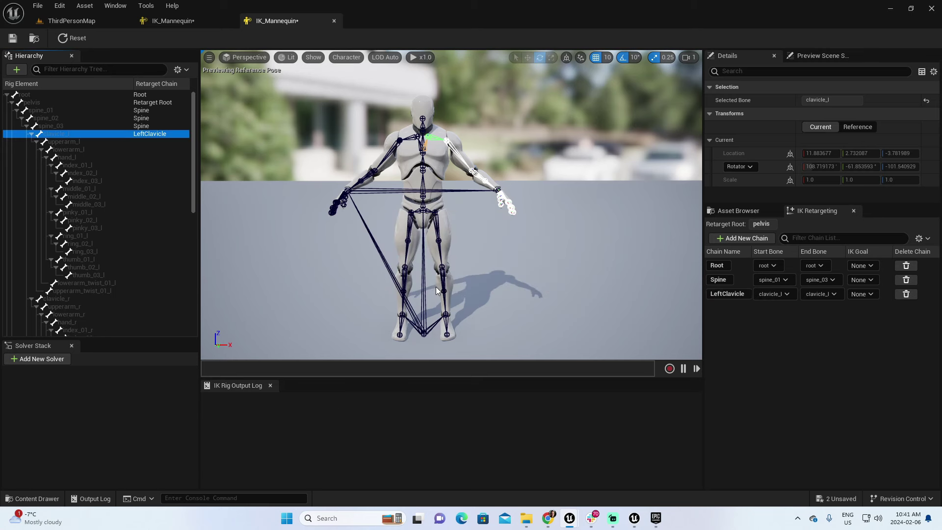
Step: Add a retarget chain named RightClavicle from the clavicle_r bone, without a goal
left_click(31, 134)
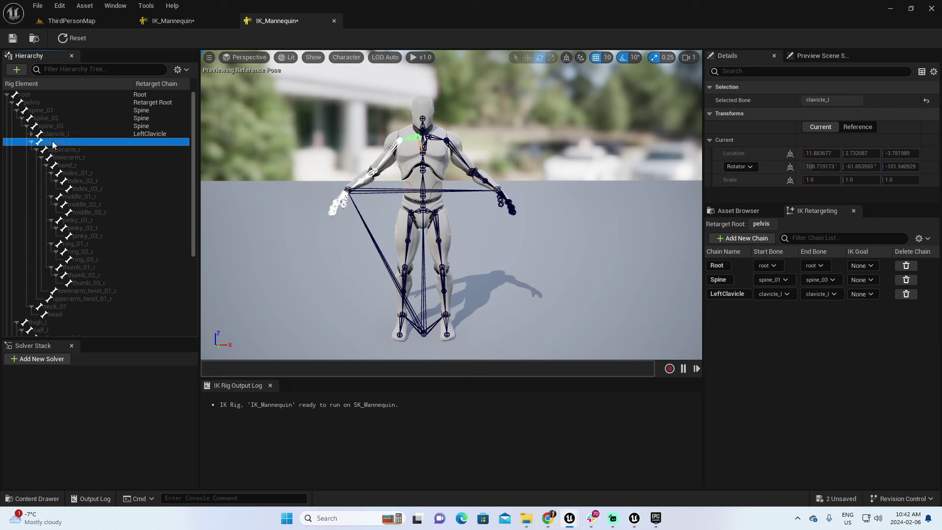
left_click(52, 142)
right_click(53, 142)
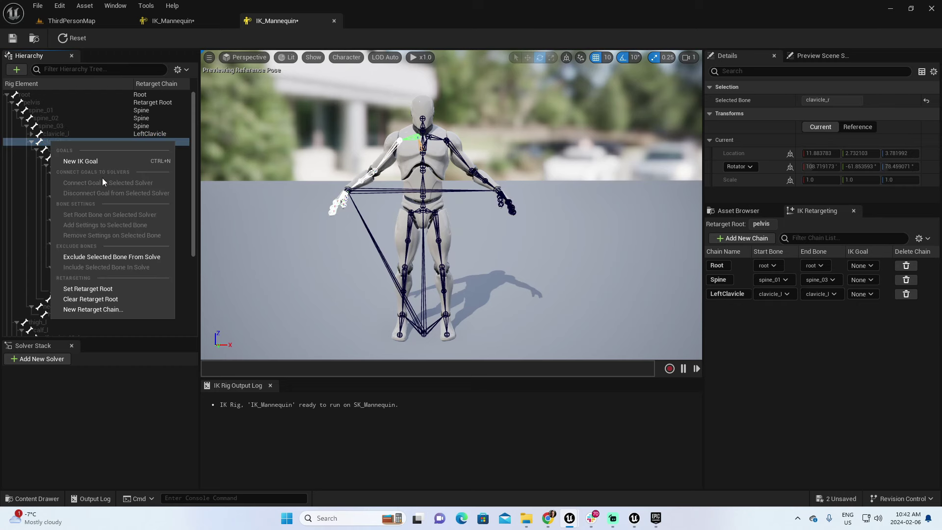
left_click(110, 311)
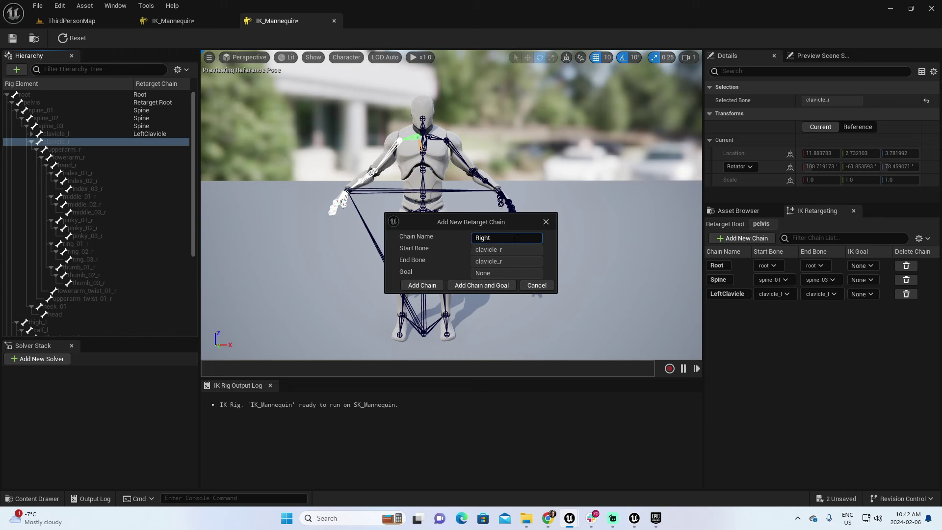
type("Clavicle")
left_click(433, 286)
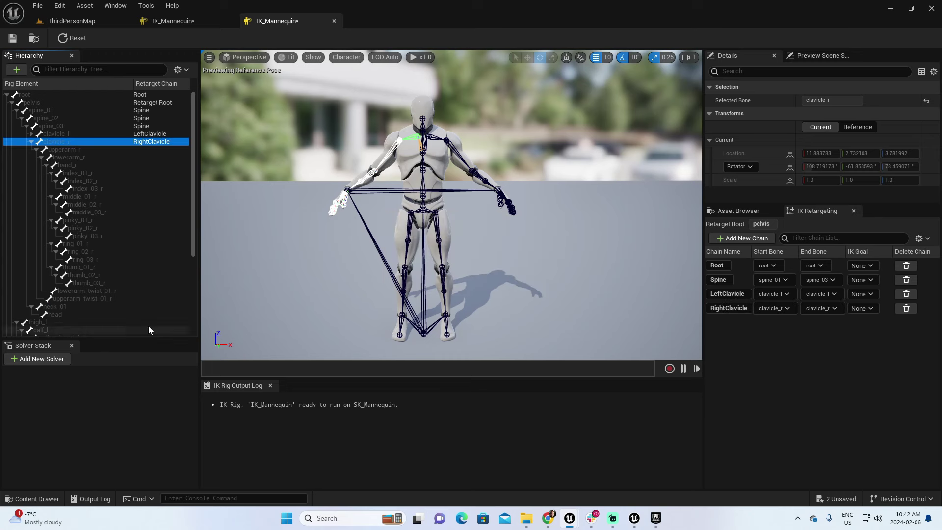
left_click(32, 142)
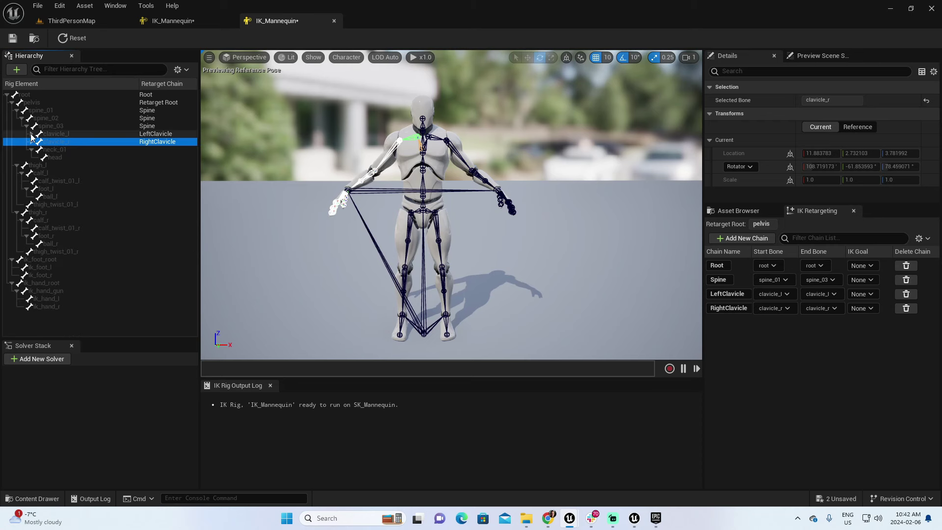
Step: Examine which bones the left arm and finger chains cover in the SKM_Manny IK rig, and return to the SK_Mannequin IK rig
left_click(31, 134)
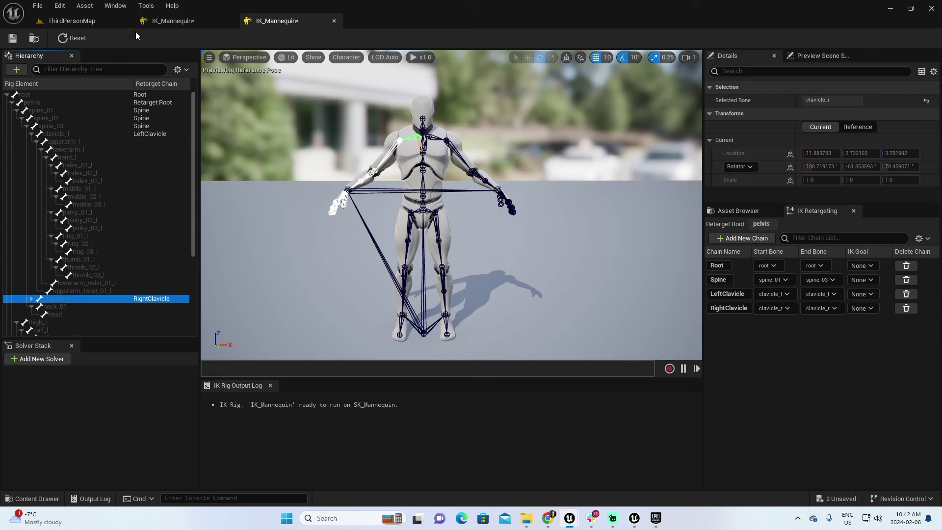
left_click(164, 22)
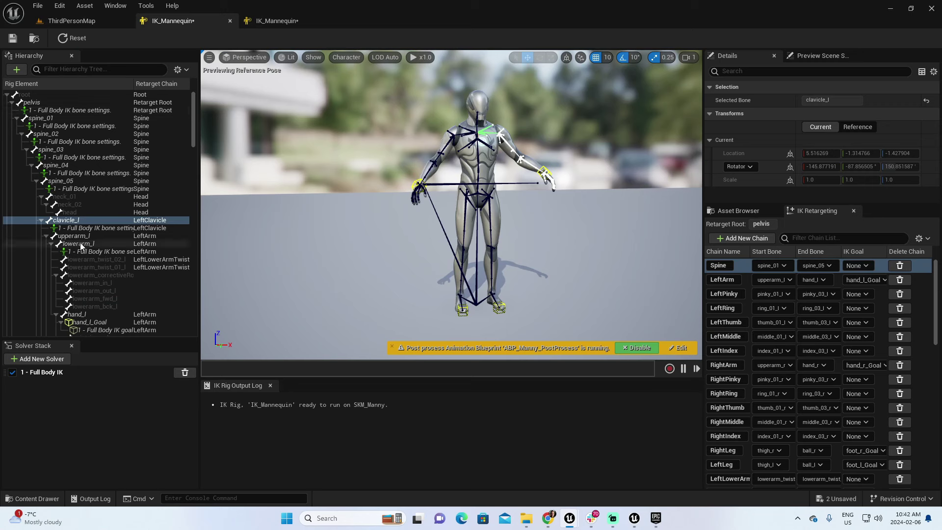
left_click(122, 236)
scroll(132, 242, "down", 1)
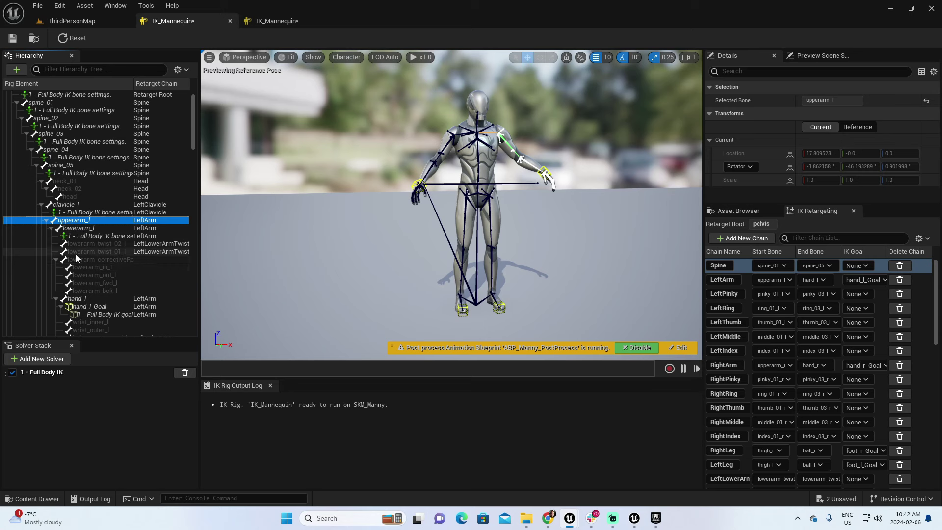
scroll(104, 285, "down", 3)
scroll(102, 285, "down", 2)
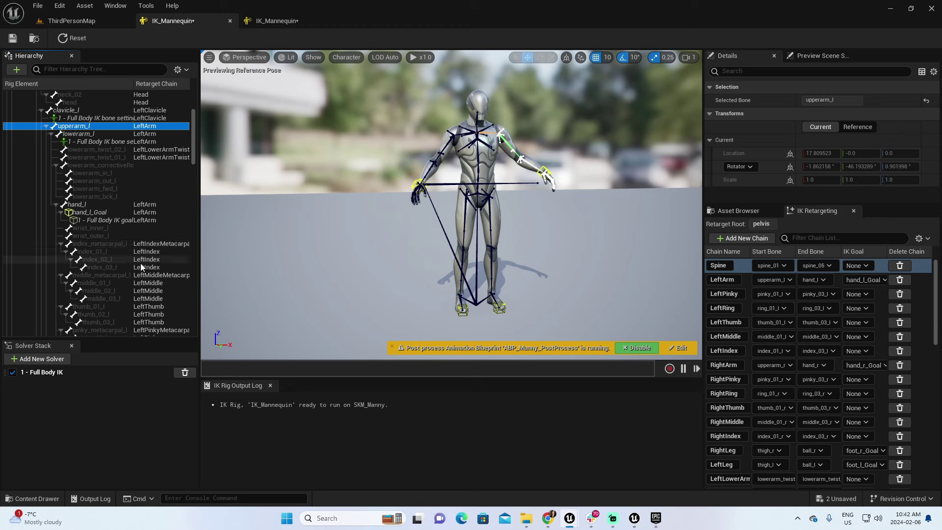
left_click(274, 21)
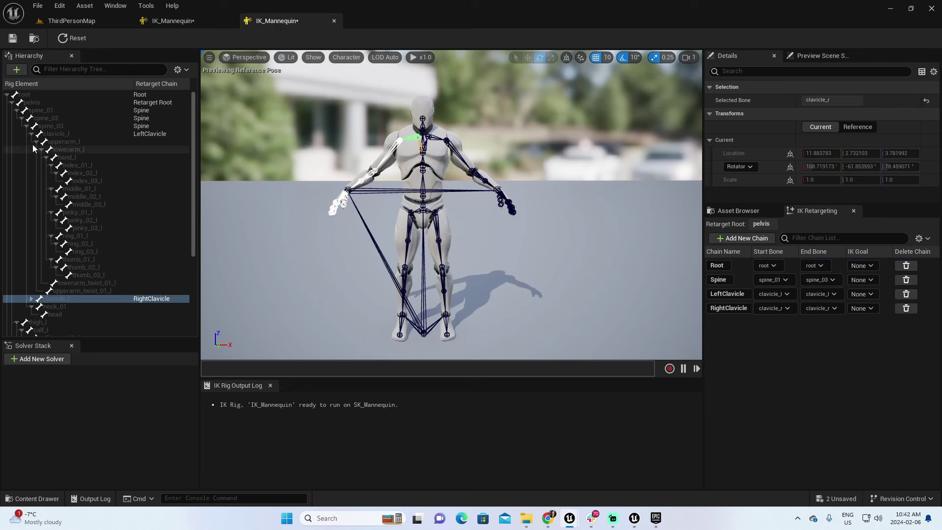
Step: Add a retarget chain named LeftArm running from upperarm_l to hand_l, without a goal
left_click(76, 141)
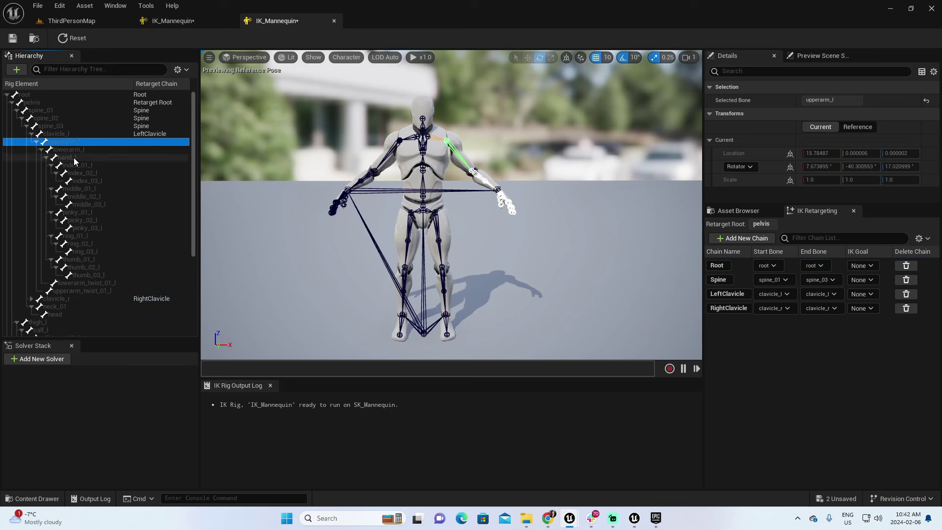
left_click(74, 158, "shift")
right_click(74, 158)
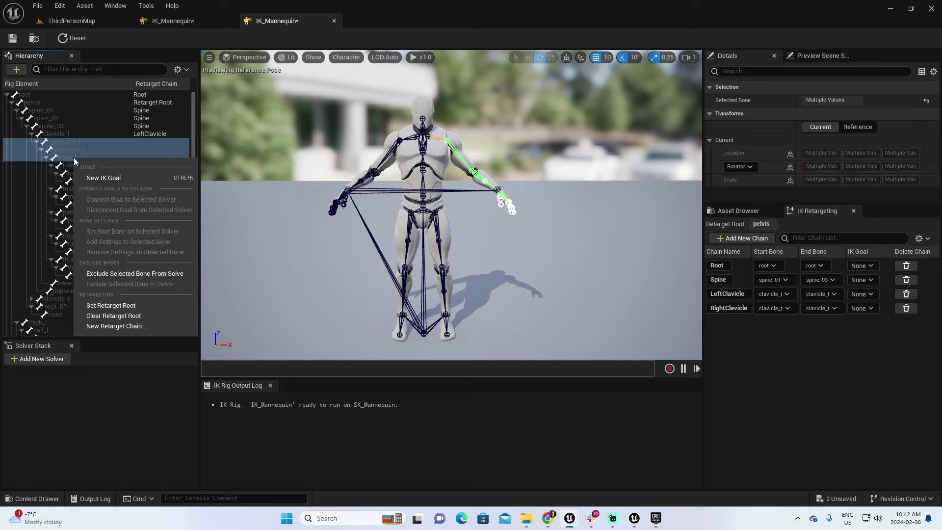
left_click(128, 326)
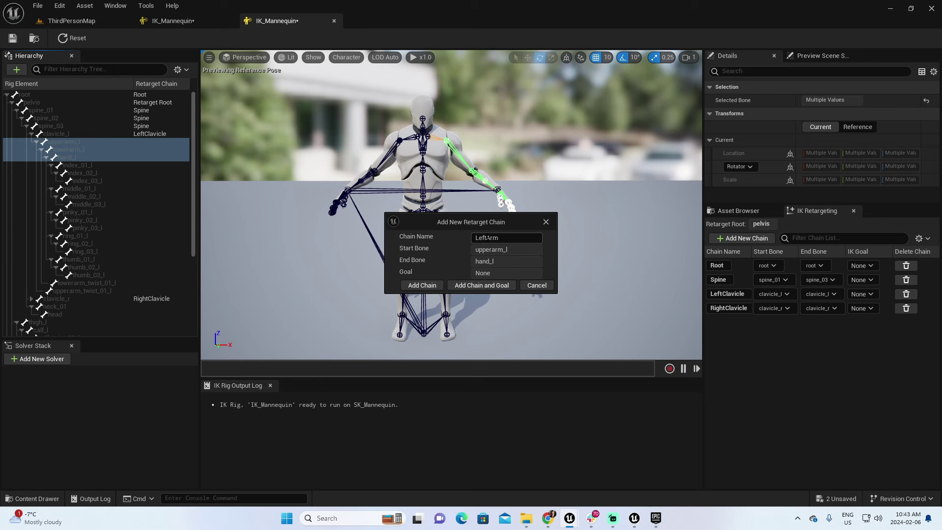
left_click(420, 285)
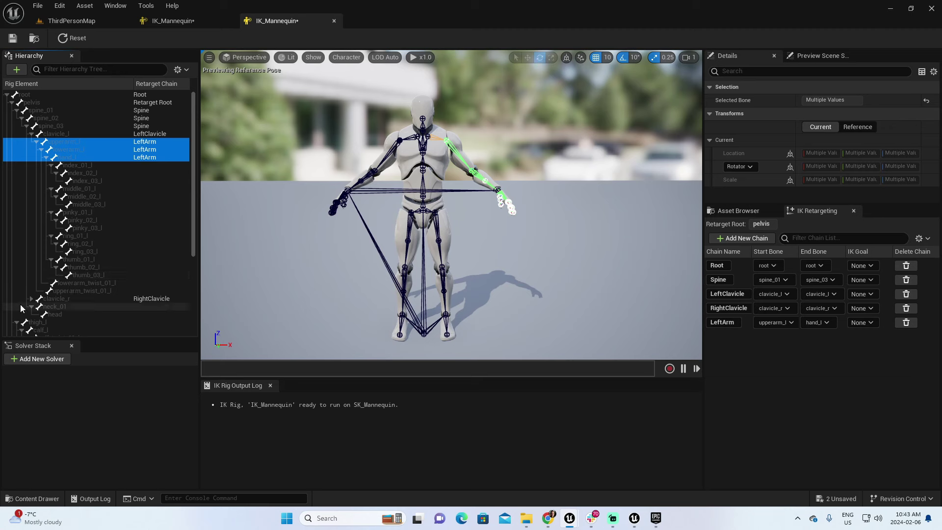
Step: Add a retarget chain named RightArm running from upperarm_r to hand_r, without a goal
scroll(122, 256, "down", 2)
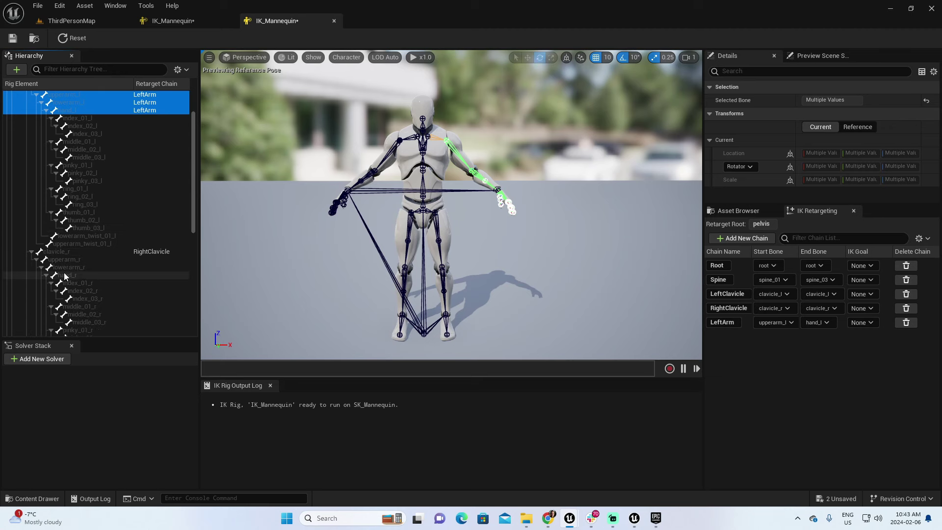
scroll(122, 254, "down", 1)
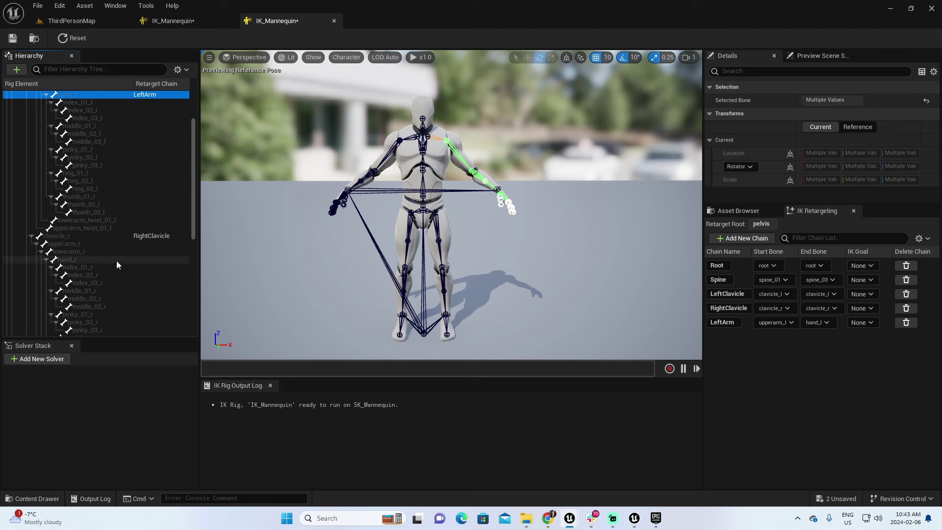
left_click(84, 243)
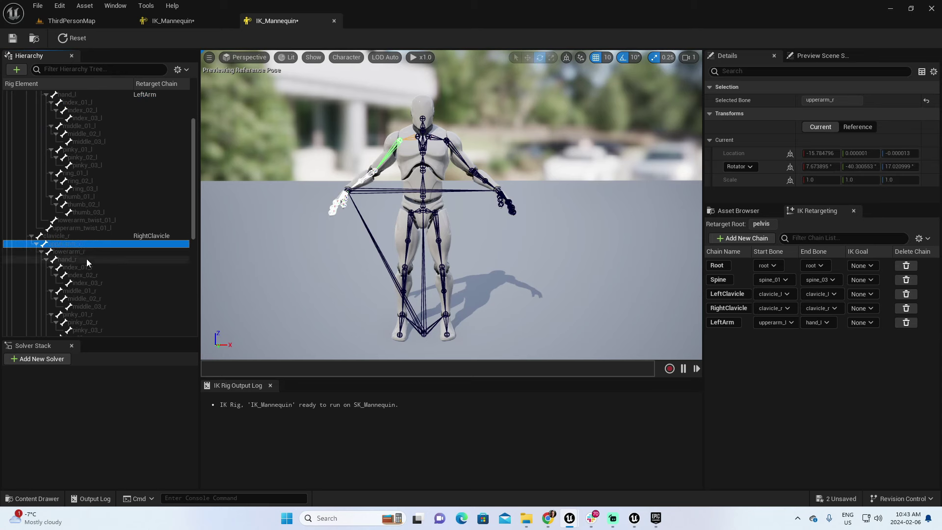
left_click(86, 259, "shift")
right_click(86, 259)
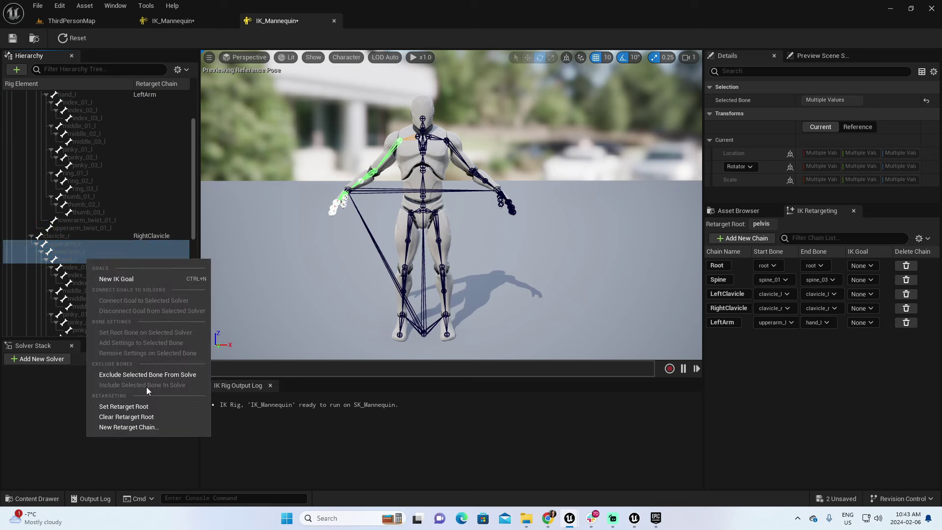
left_click(140, 427)
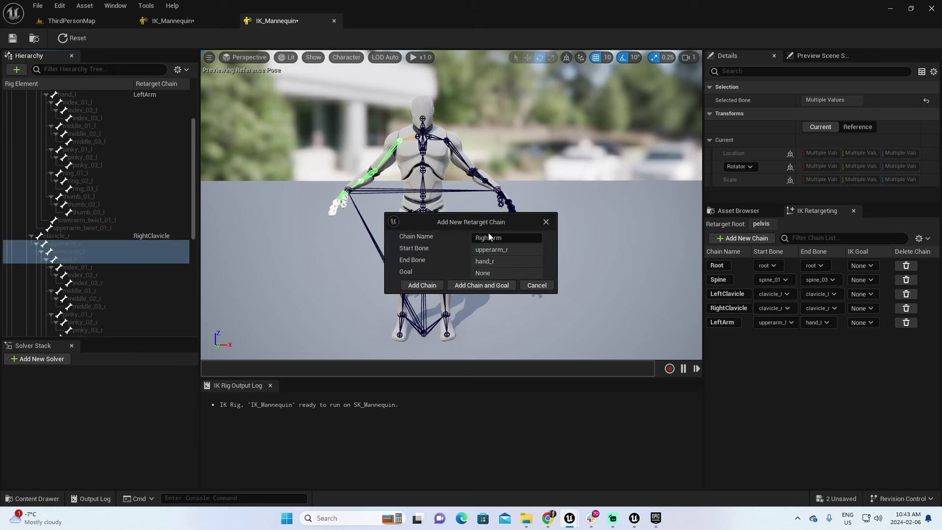
left_click(421, 285)
Step: Add a retarget chain named LeftIndex running from index_01_l to index_03_l, without a goal
scroll(86, 181, "up", 3)
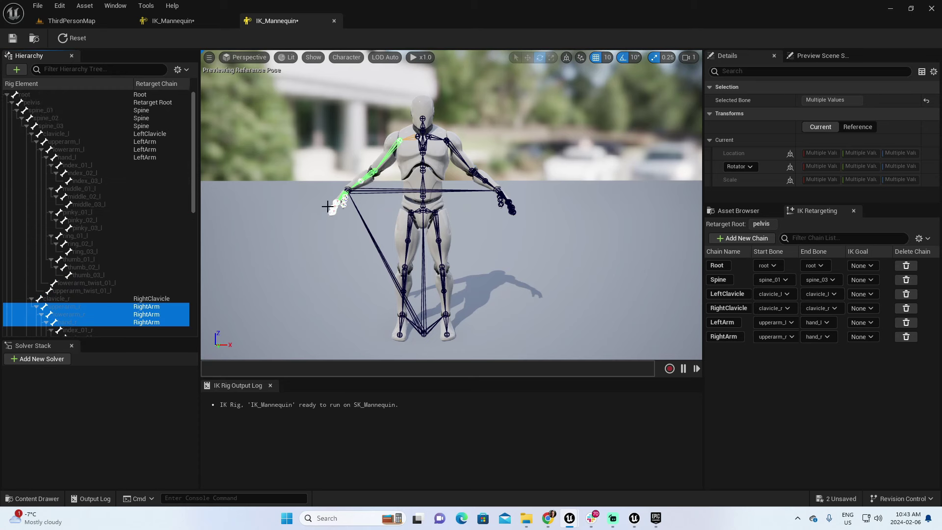
left_click(104, 166)
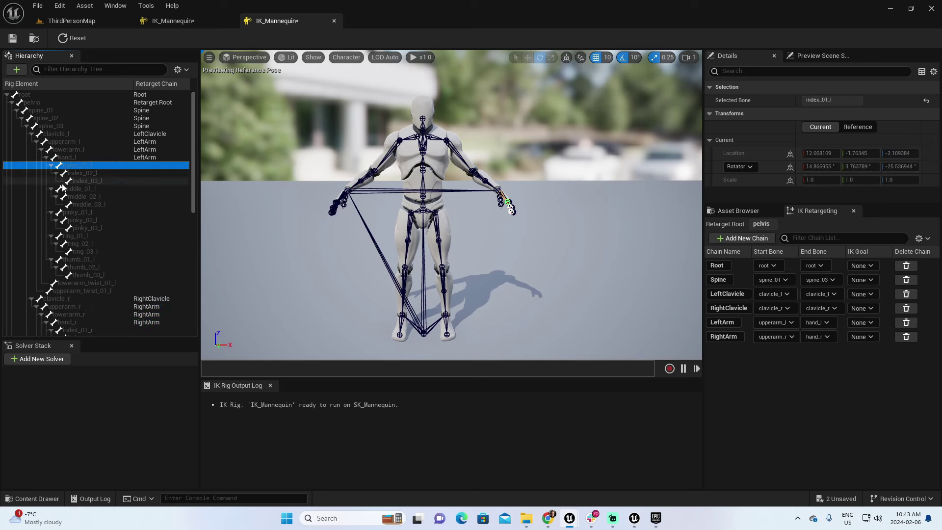
left_click(105, 174)
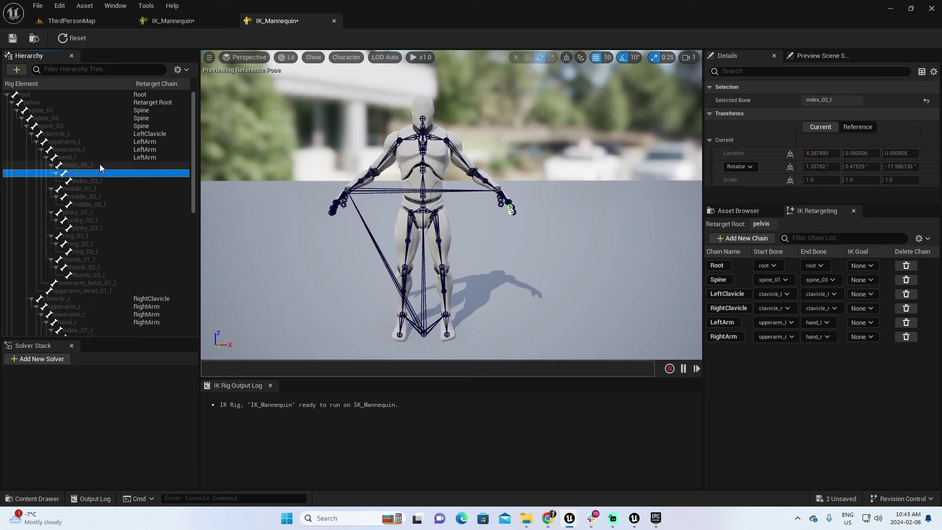
left_click(101, 165)
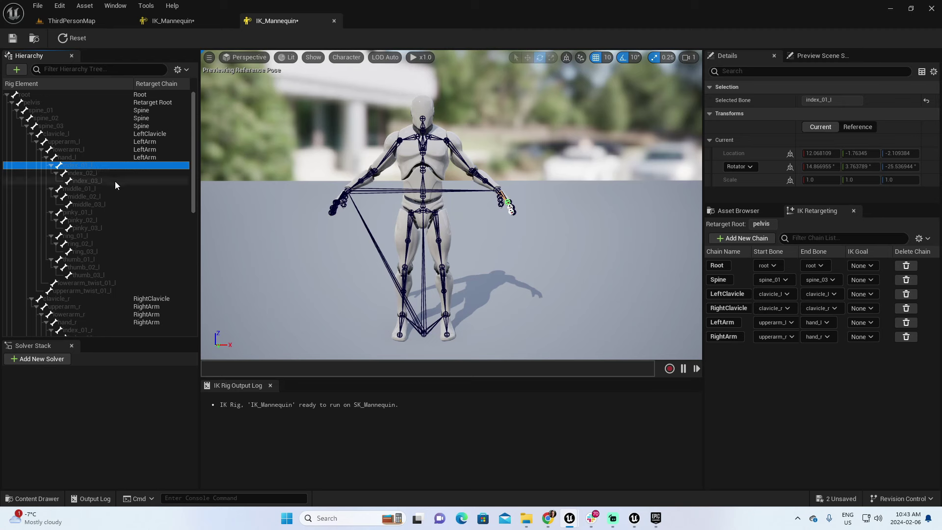
left_click(114, 181, "shift")
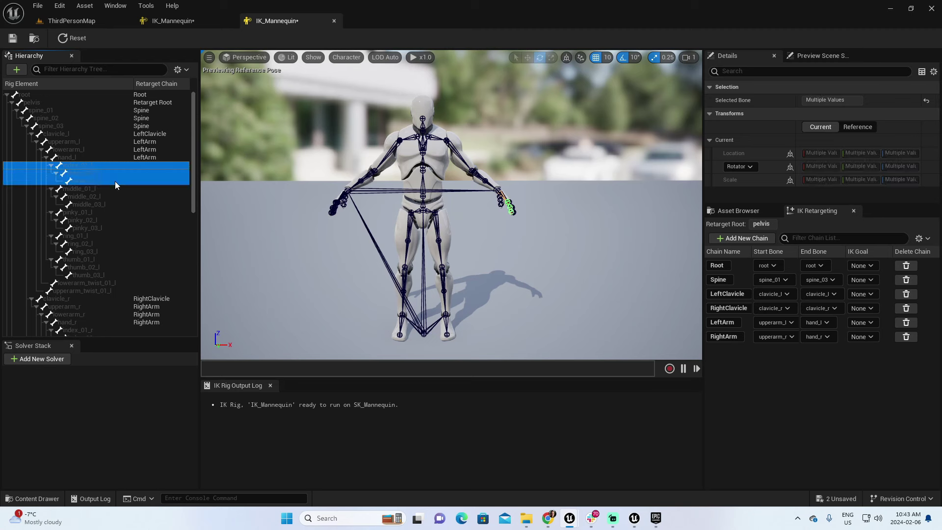
right_click(115, 181)
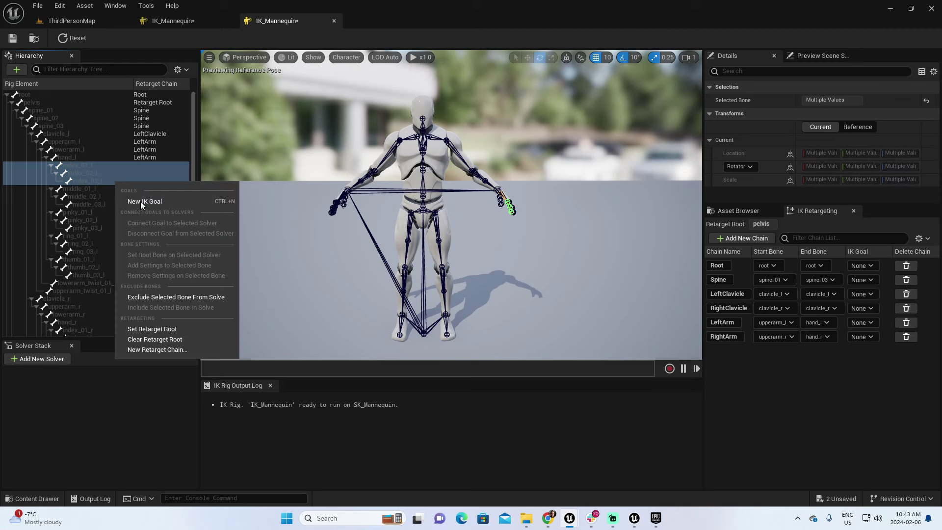
left_click(175, 351)
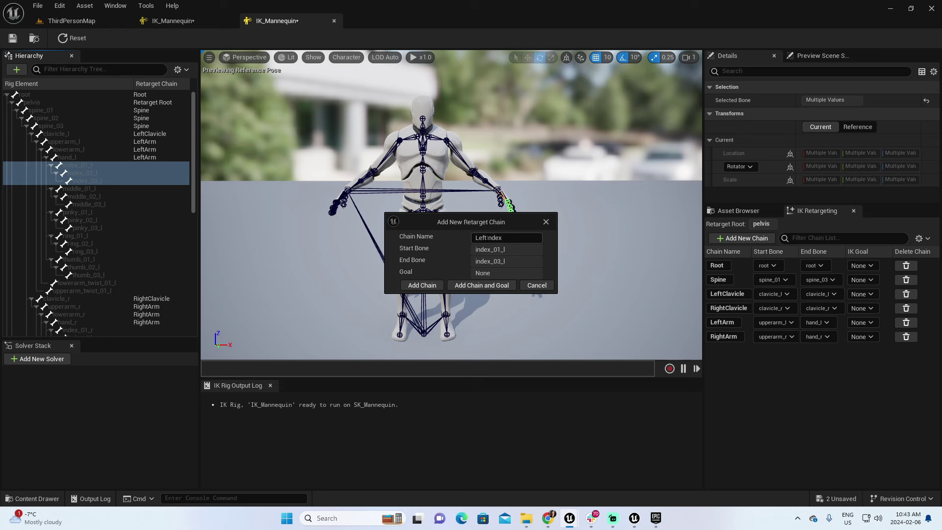
left_click(421, 285)
Step: Add a retarget chain named LeftMiddle running from middle_01_l to middle_03_l, without a goal
left_click(90, 187)
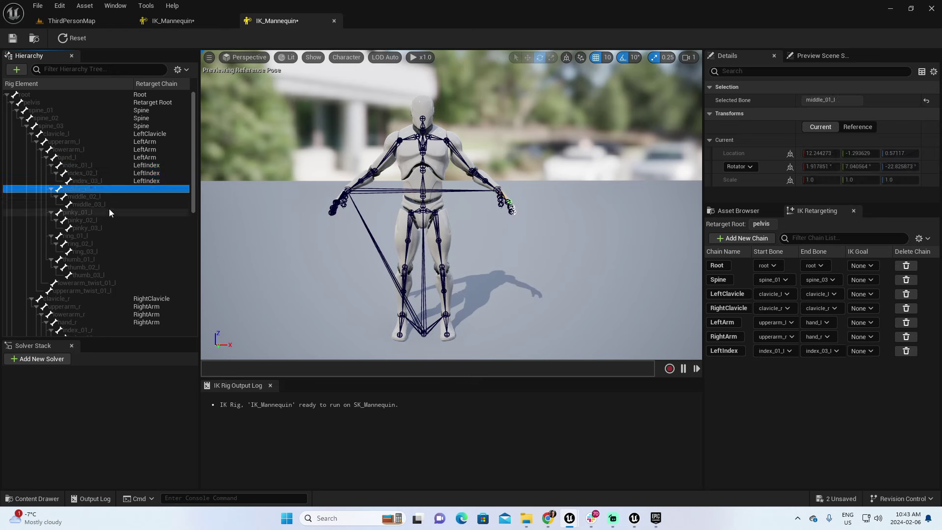
left_click(110, 204, "shift")
right_click(110, 204)
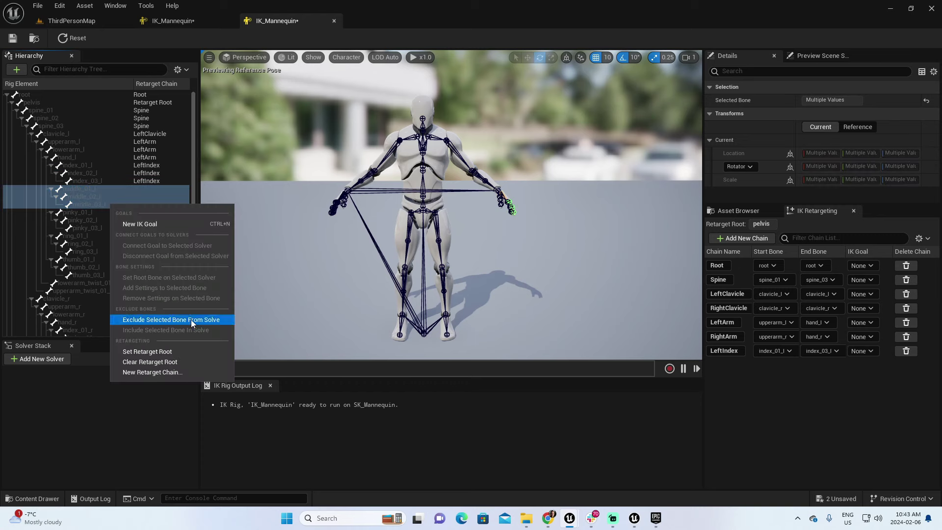
left_click(187, 371)
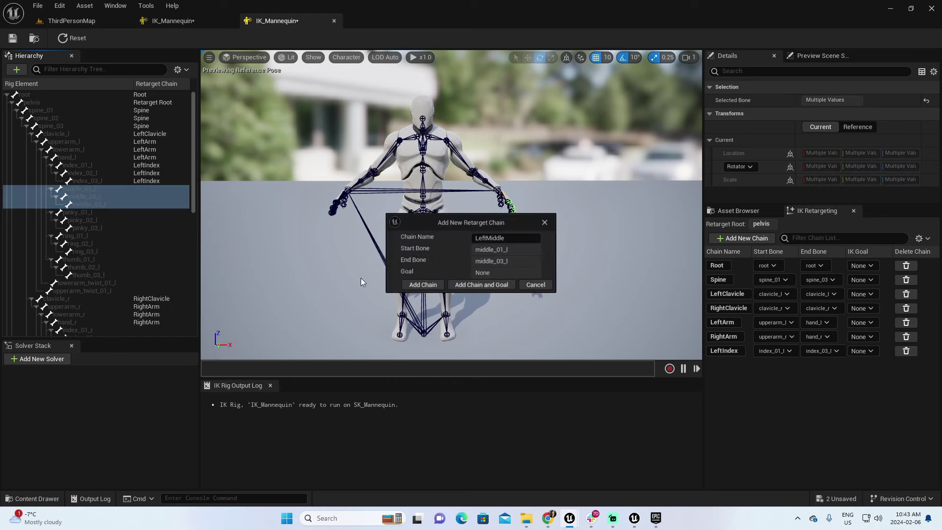
left_click(430, 286)
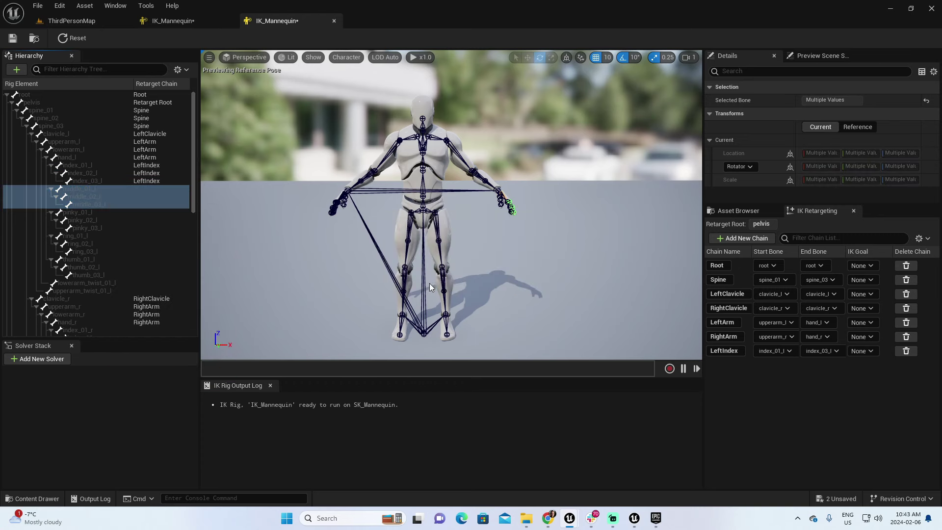
Step: Add a retarget chain named LeftPinky running from pinky_01_l to pinky_03_l, without a goal
left_click(93, 206)
left_click(95, 213)
left_click(111, 229, "shift")
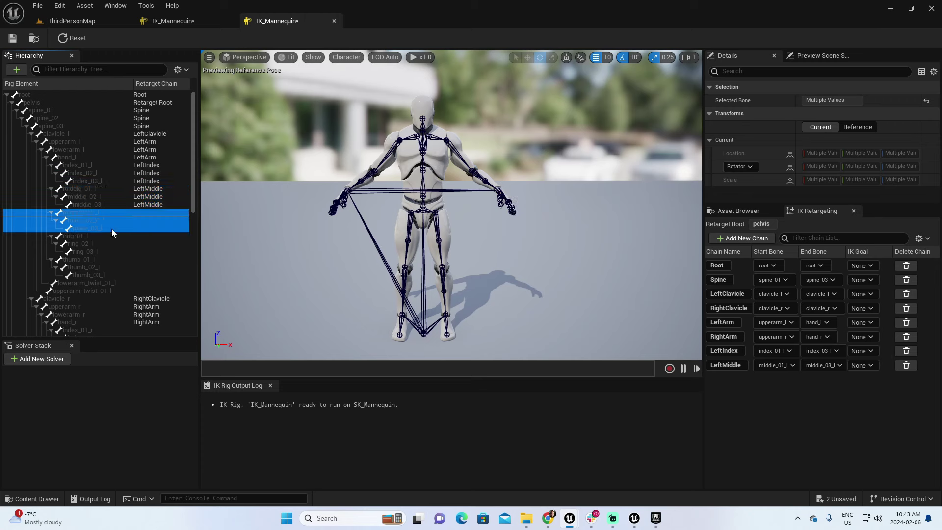
right_click(110, 229)
left_click(149, 396)
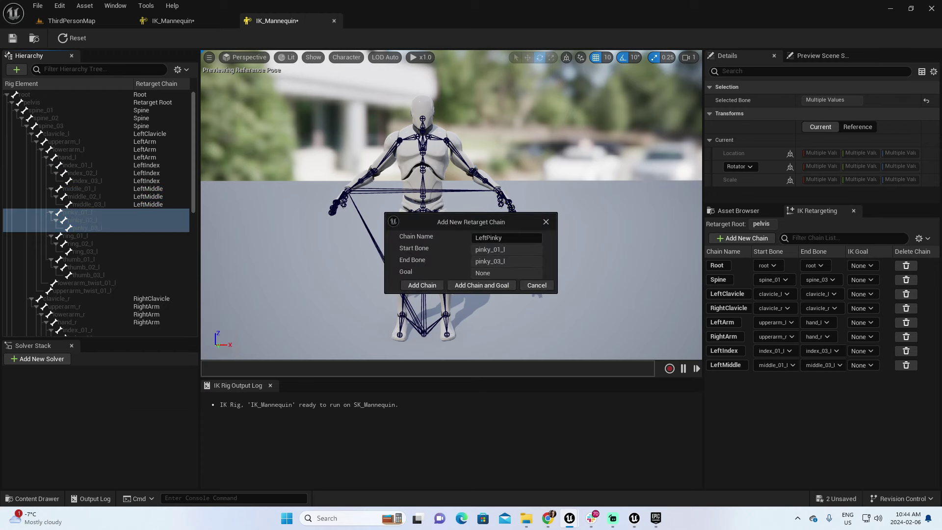
left_click(419, 286)
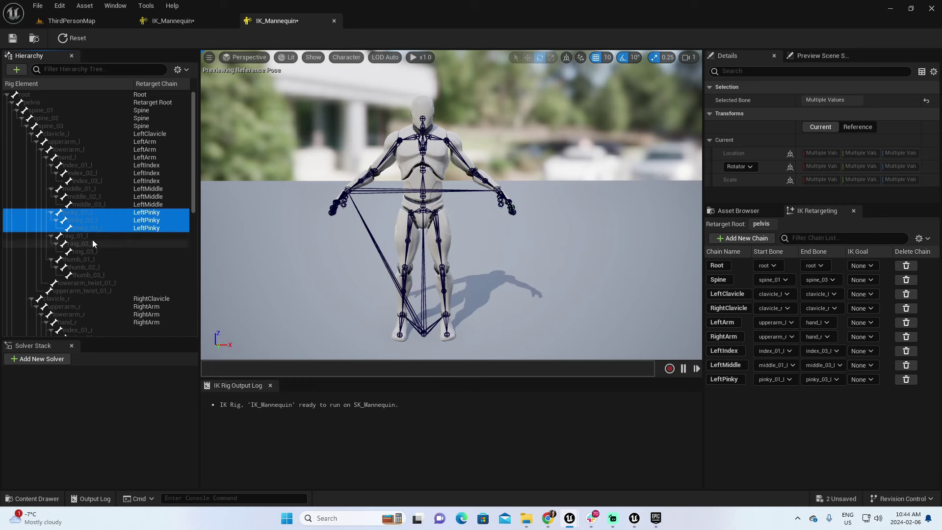
Step: Add a retarget chain named LeftRing running from ring_01_l to ring_03_l, without a goal
left_click(89, 234)
left_click(109, 252, "shift")
right_click(109, 252)
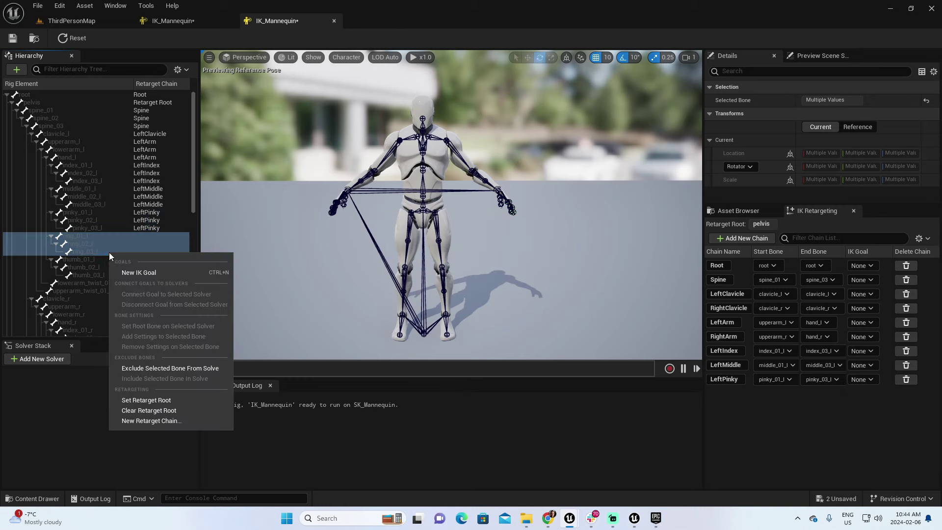
left_click(147, 421)
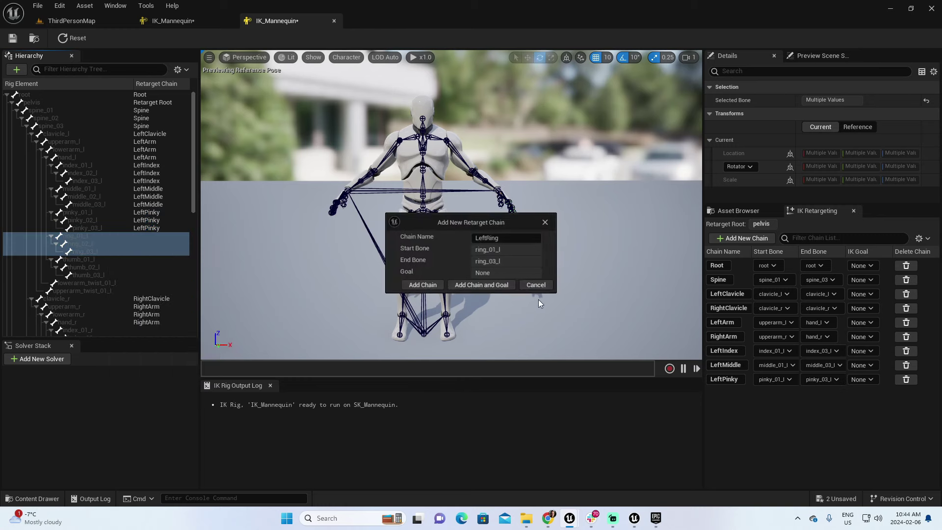
left_click(435, 286)
Step: Add a retarget chain named LeftThumb running from thumb_01_l to thumb_03_l, without a goal
left_click(116, 260)
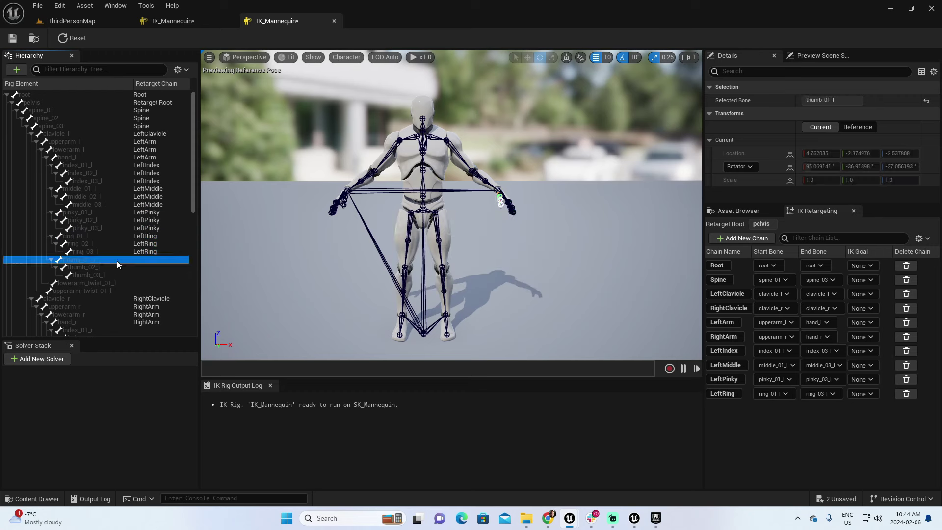
left_click(113, 276, "shift")
right_click(113, 276)
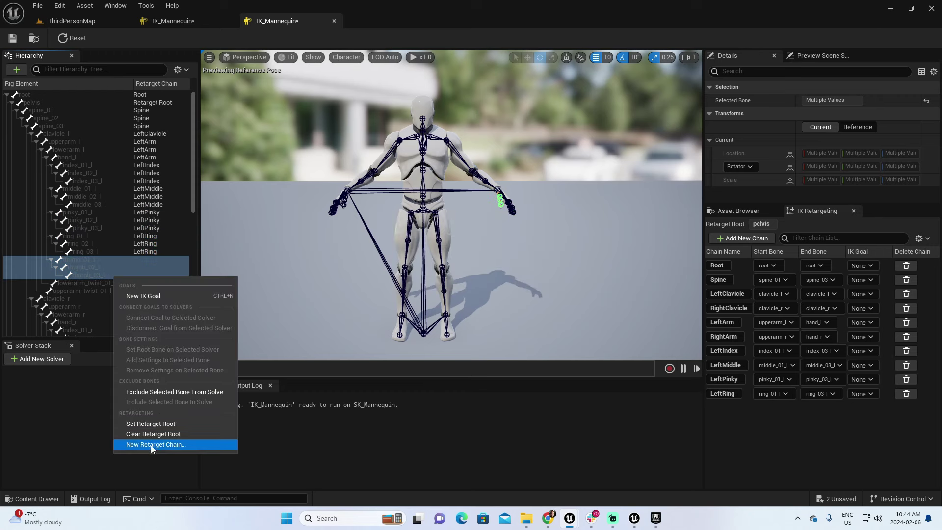
left_click(151, 444)
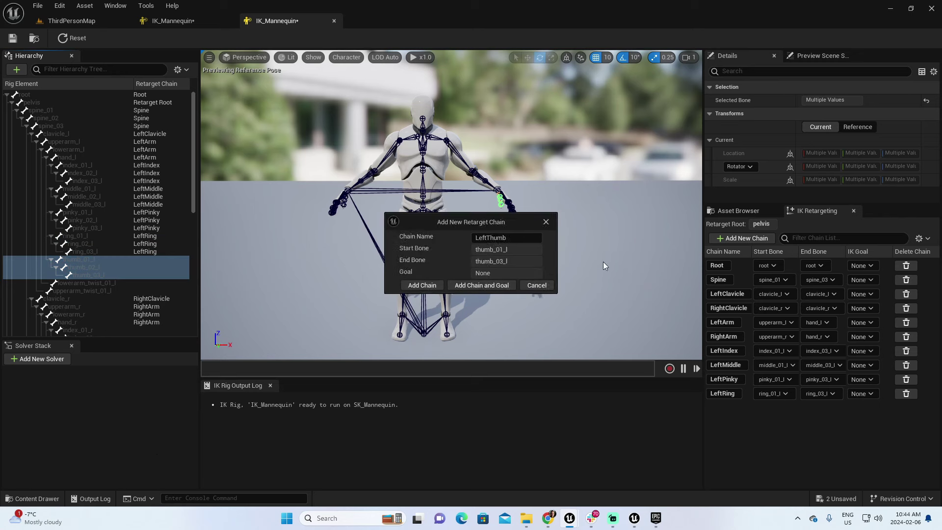
left_click(420, 284)
Step: Add a retarget chain named RightIndex running from index_01_r to index_03_r, without a goal
scroll(129, 302, "down", 7)
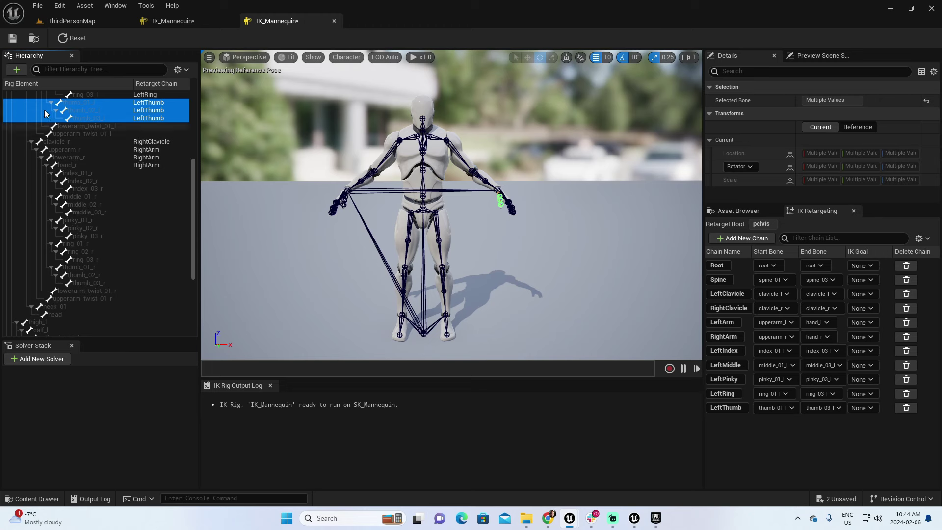
left_click(91, 173)
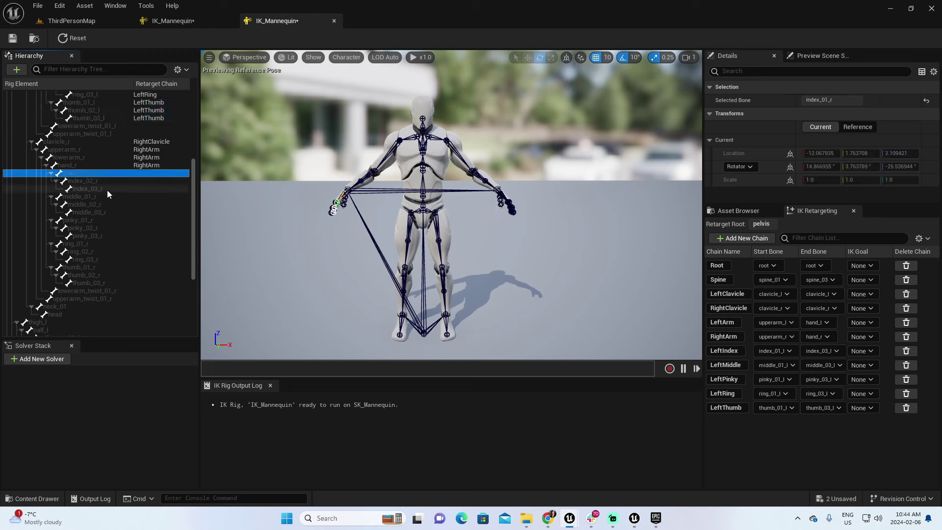
left_click(107, 190, "shift")
right_click(106, 189)
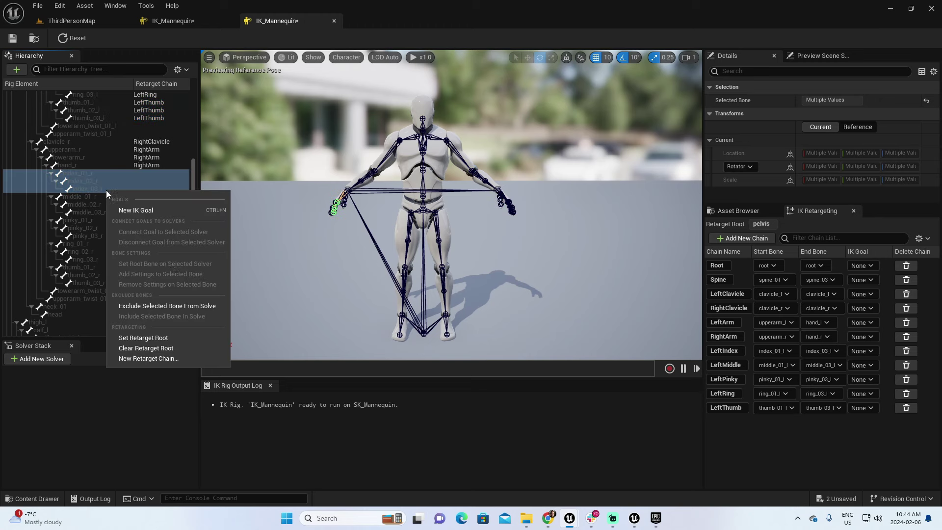
left_click(164, 359)
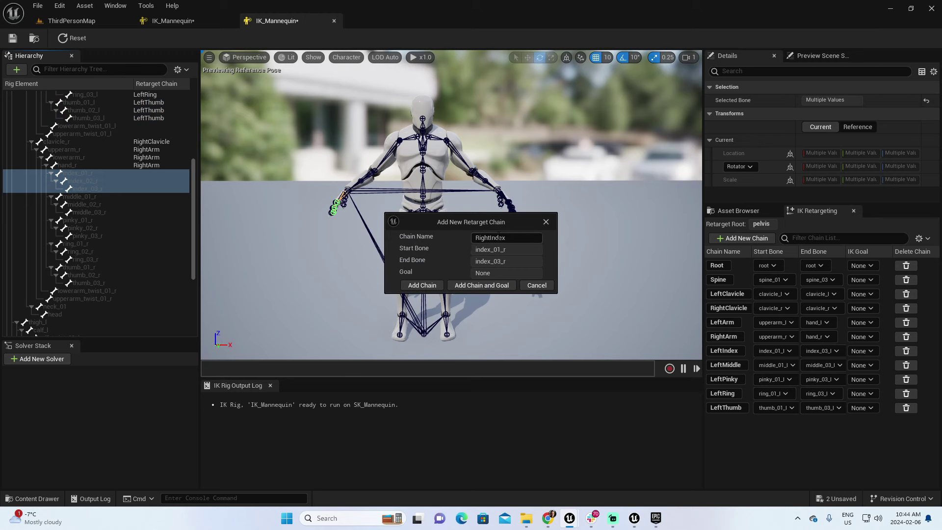
left_click(421, 285)
Step: Add a retarget chain named RightMiddle running from middle_01_r to middle_03_r, without a goal
left_click(74, 198)
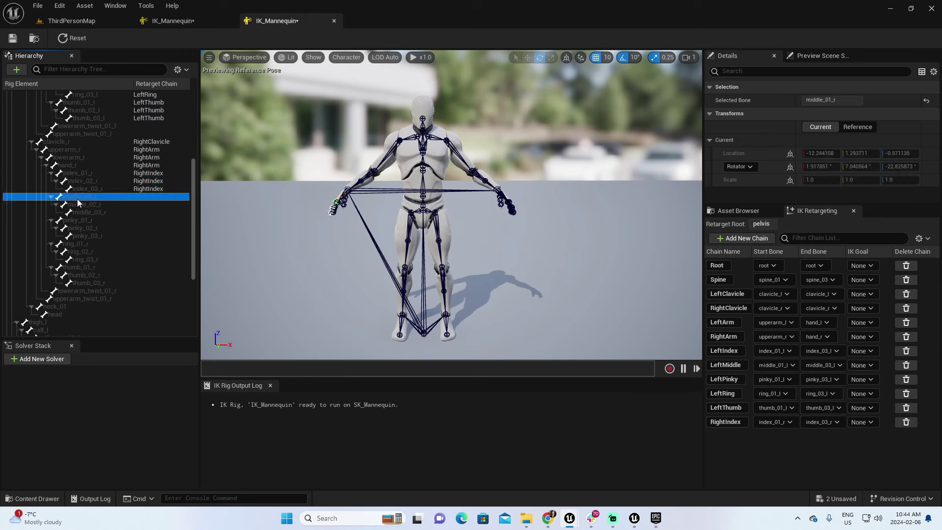
left_click(95, 210, "shift")
right_click(95, 210)
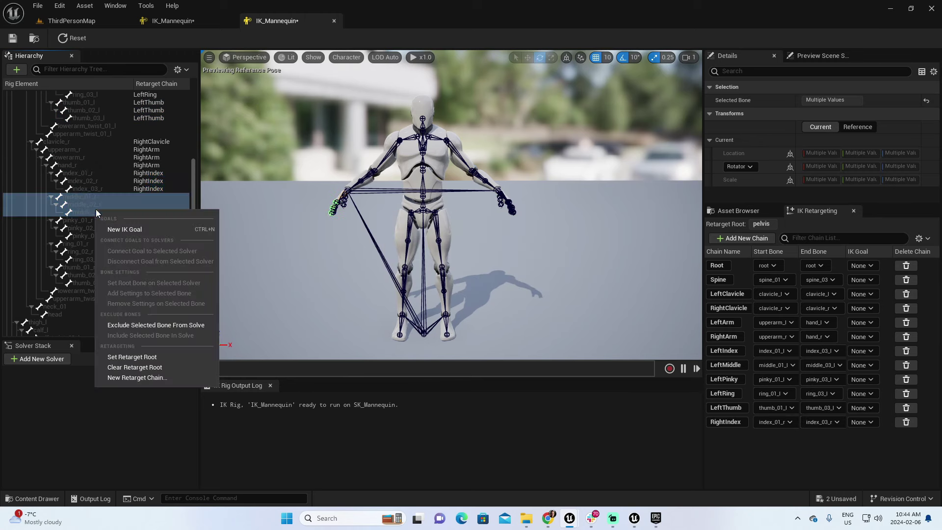
left_click(166, 379)
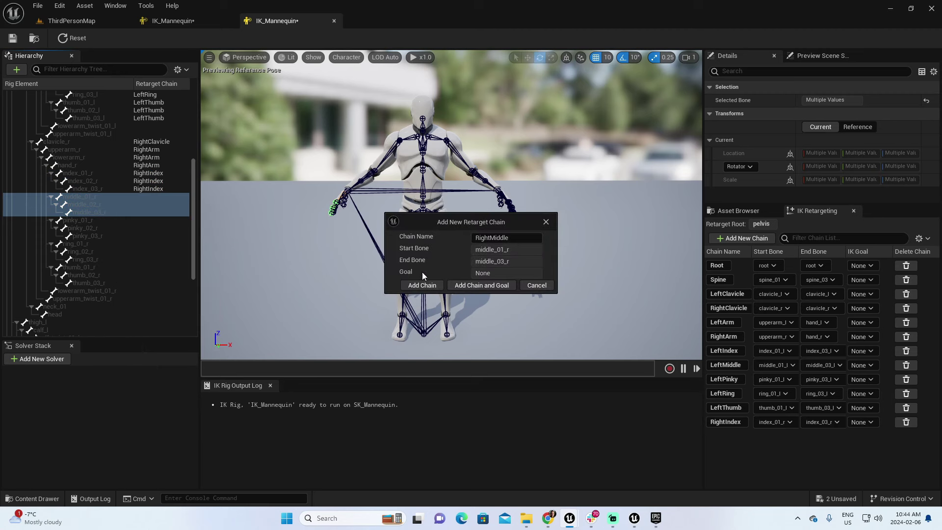
left_click(414, 285)
Step: Add a retarget chain named RightPinky running from pinky_01_r to pinky_03_r, without a goal
left_click(81, 222)
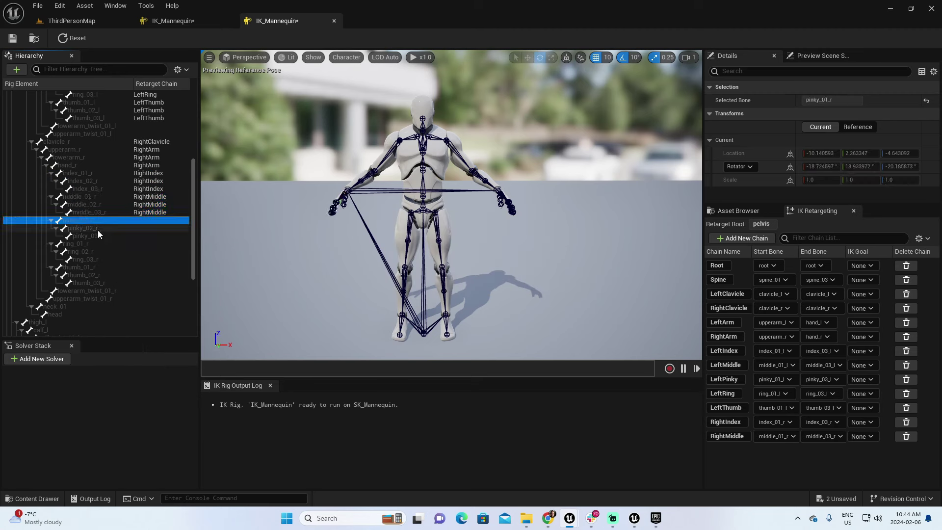
left_click(96, 237, "shift")
right_click(96, 236)
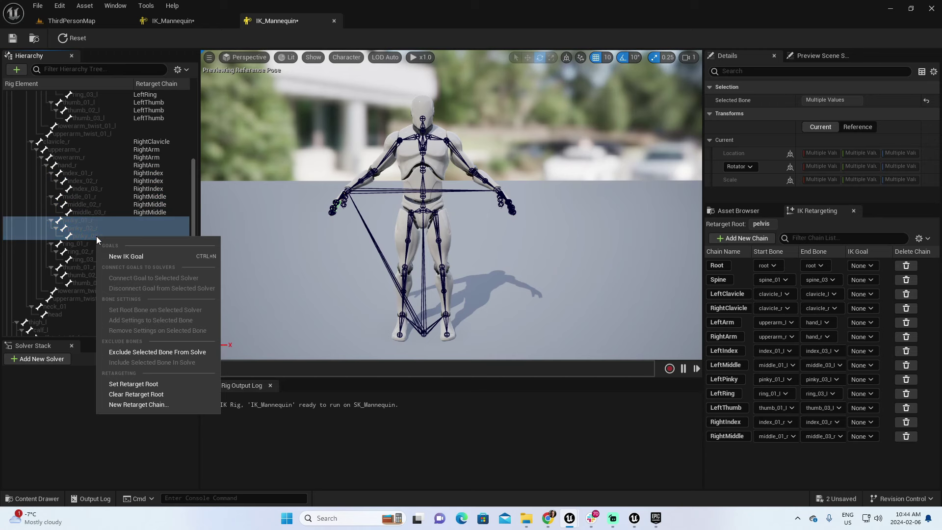
left_click(130, 404)
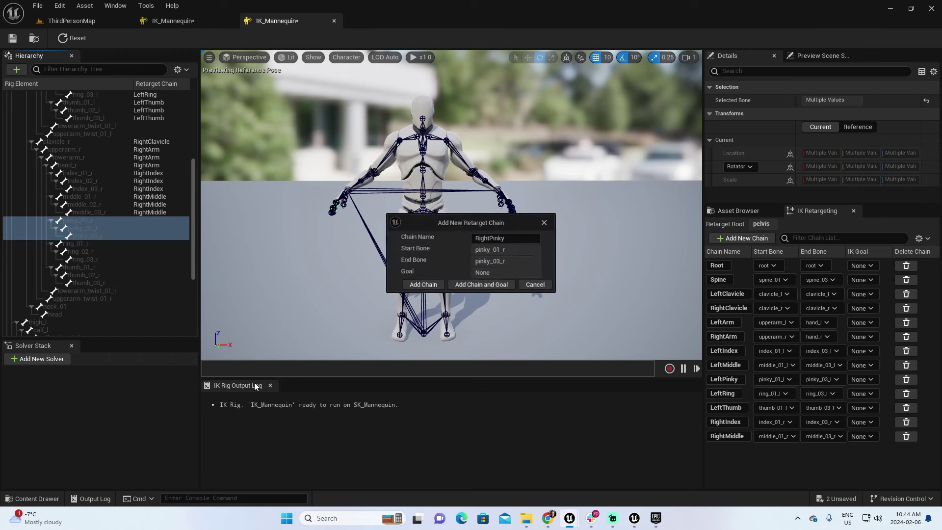
left_click(418, 286)
Step: Add a retarget chain named RightRing running from ring_01_r to ring_03_r, without a goal
left_click(95, 243)
left_click(109, 259, "shift")
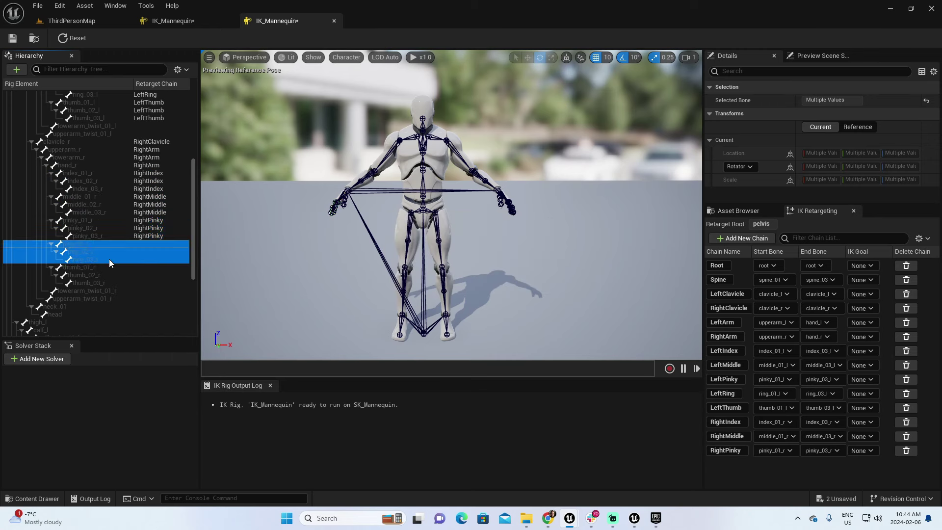
right_click(102, 259)
left_click(131, 427)
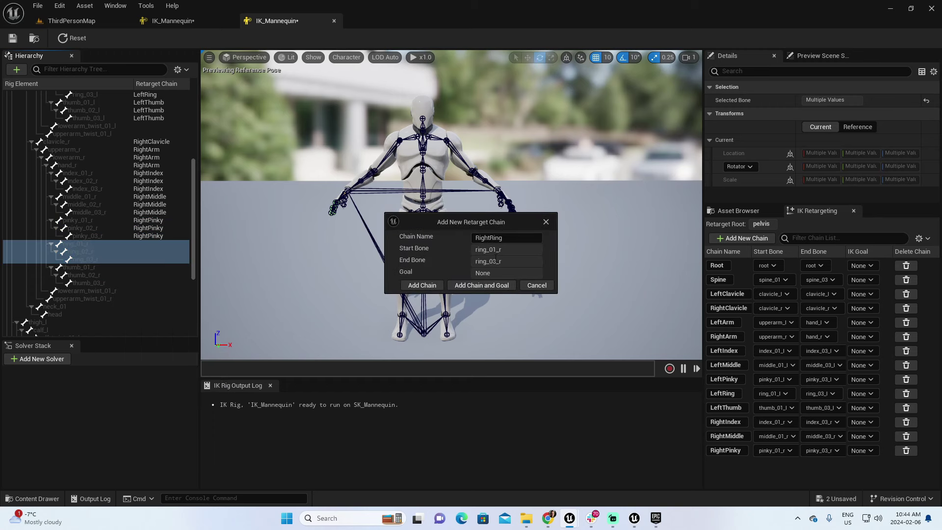
left_click(428, 288)
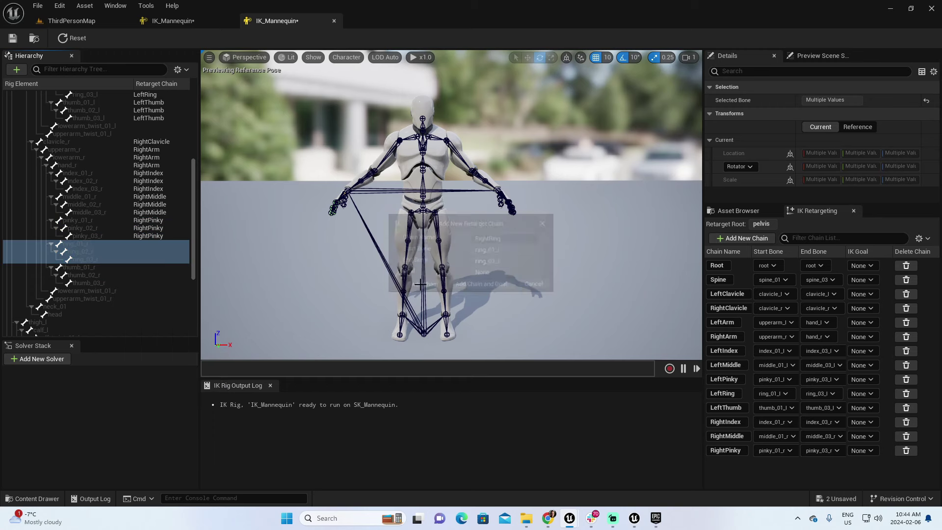
Step: Add a retarget chain named RightThumb running from thumb_01_r to thumb_03_r, without a goal
left_click(91, 265)
left_click(103, 284, "shift")
right_click(103, 284)
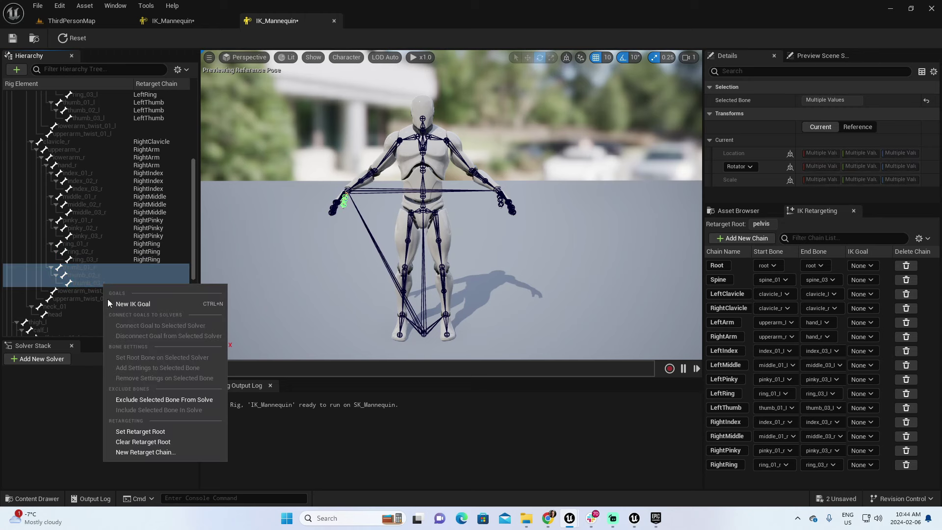
left_click(128, 452)
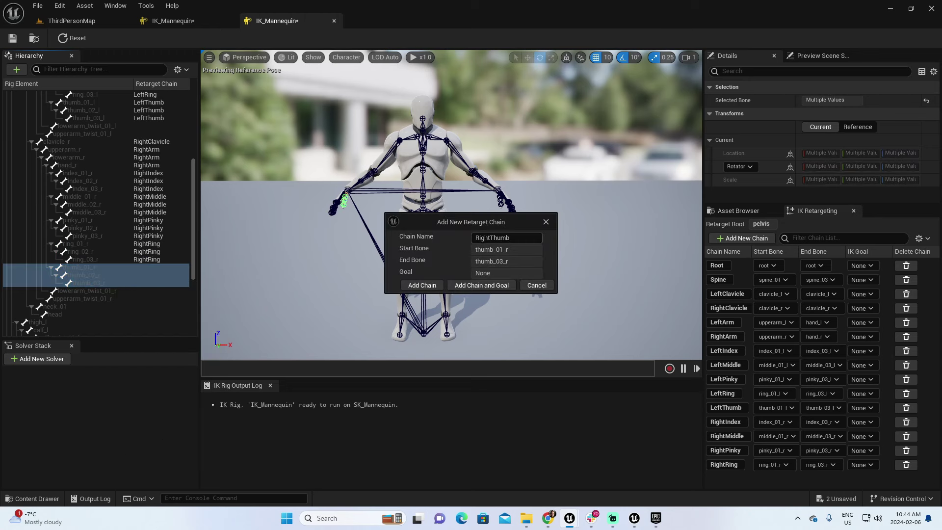
left_click(414, 287)
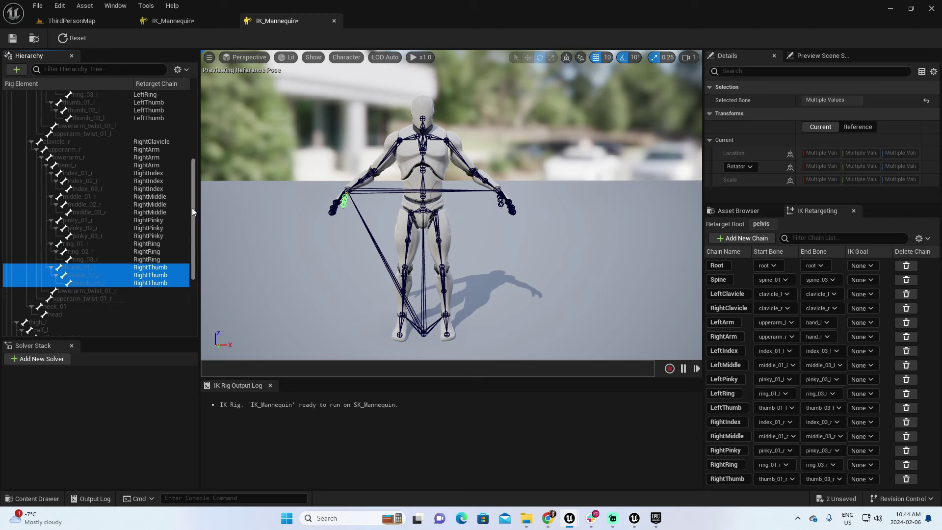
Step: Examine which bones the right leg chain covers in the SKM_Manny IK rig, and return to the SK_Mannequin IK rig
left_click_drag(193, 204, 196, 261)
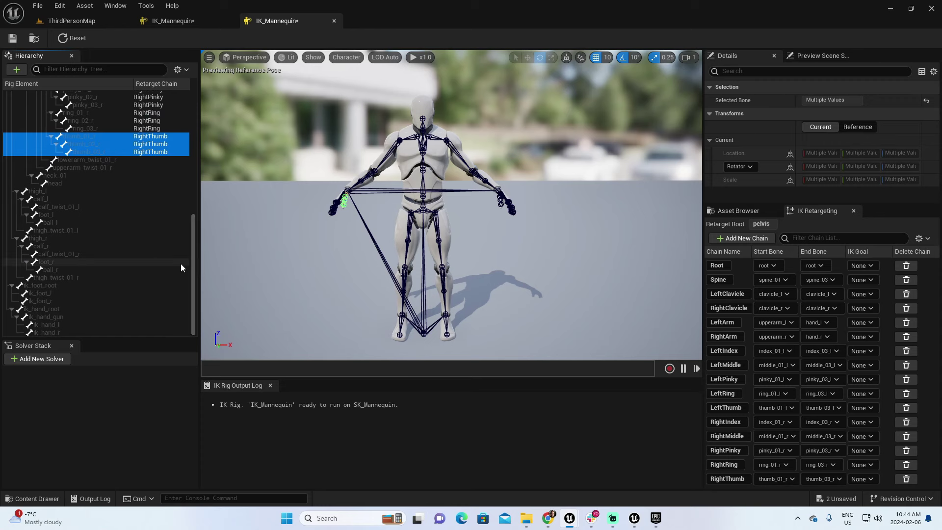
left_click(142, 21)
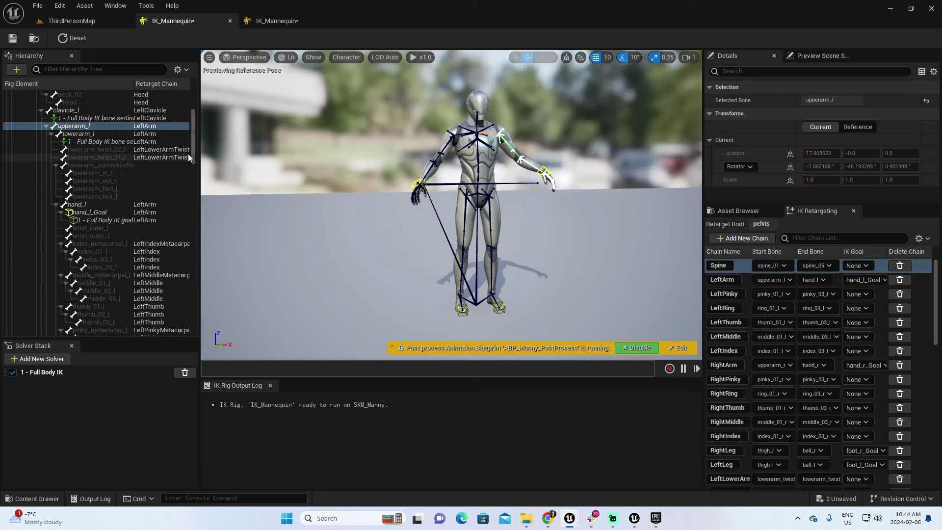
left_click(40, 110)
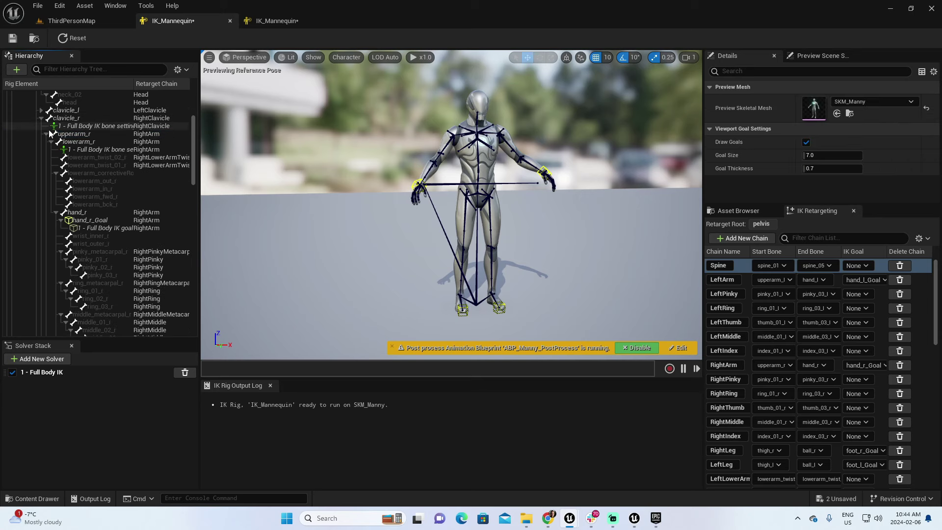
left_click(40, 117)
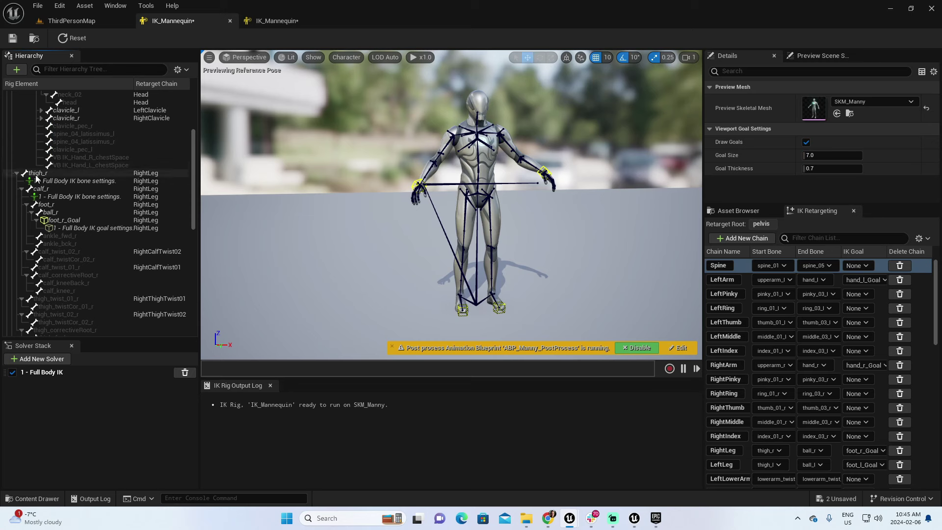
left_click(61, 175)
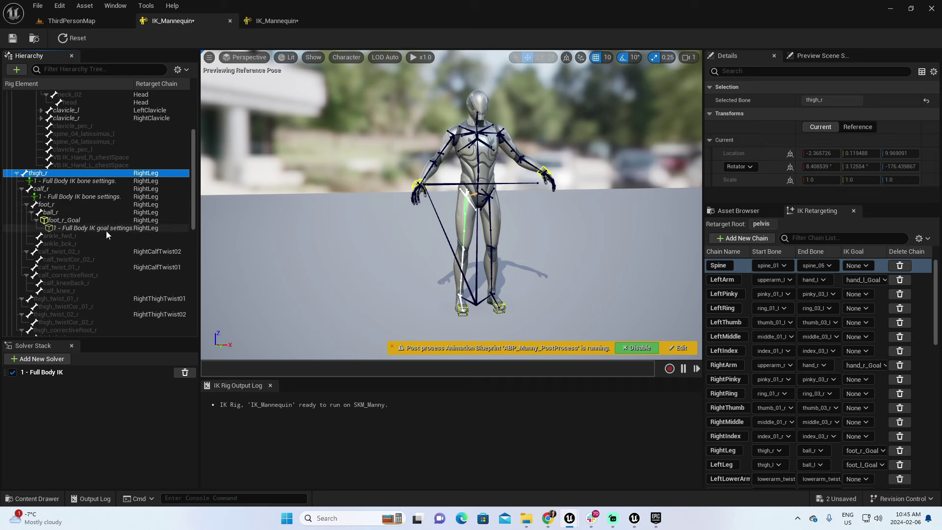
left_click(68, 214)
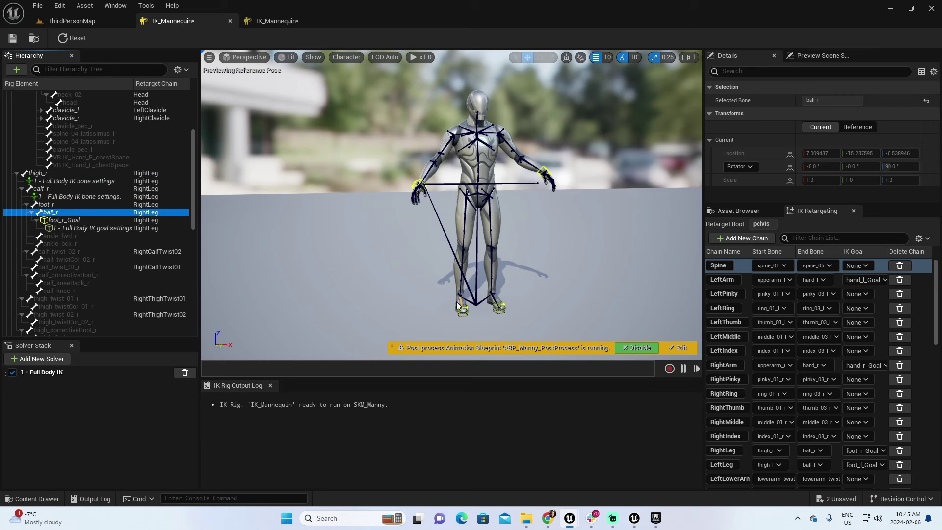
left_click(271, 22)
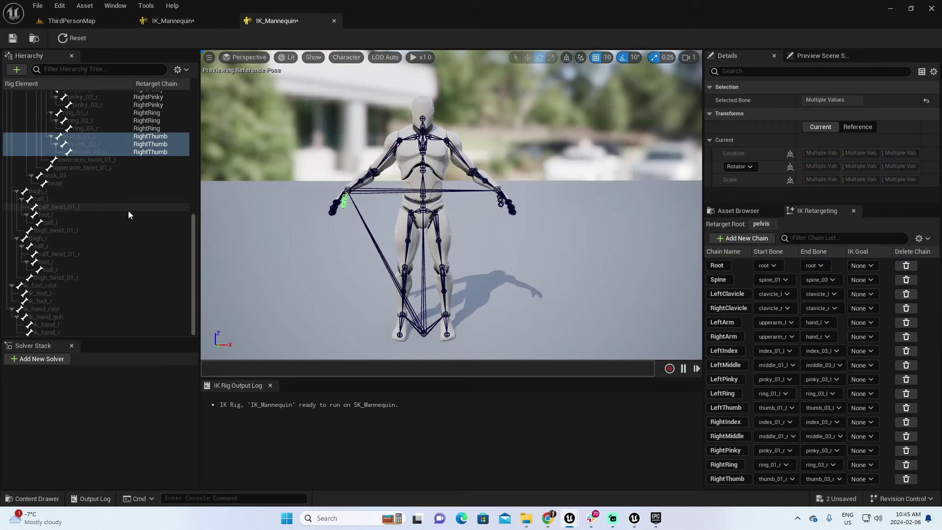
Step: Add a retarget chain named LeftLeg starting at thigh_l, without a goal, and set its end bone to ball_l
left_click(57, 191)
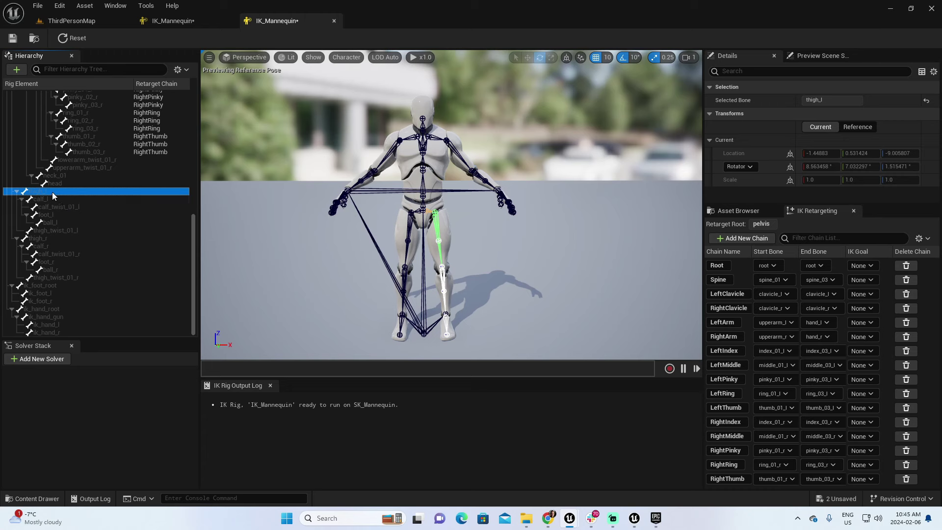
left_click(68, 222, "shift")
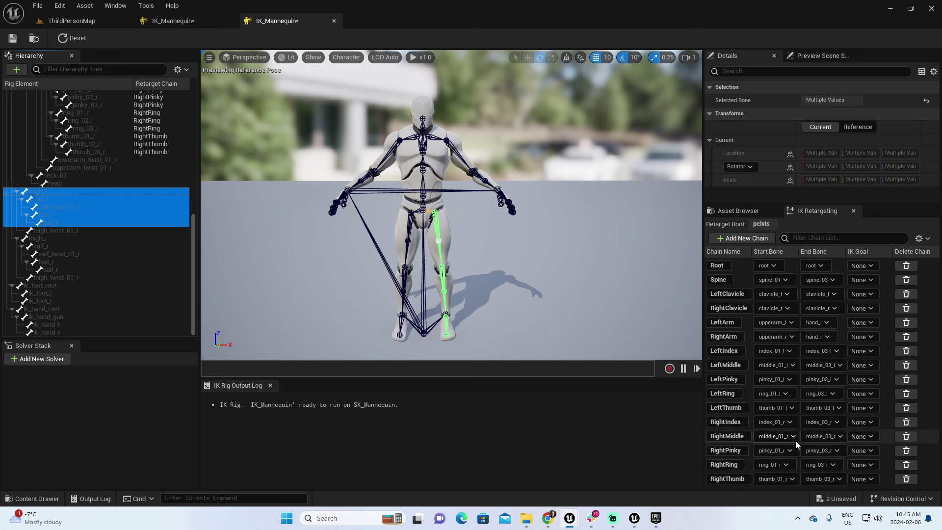
right_click(44, 191)
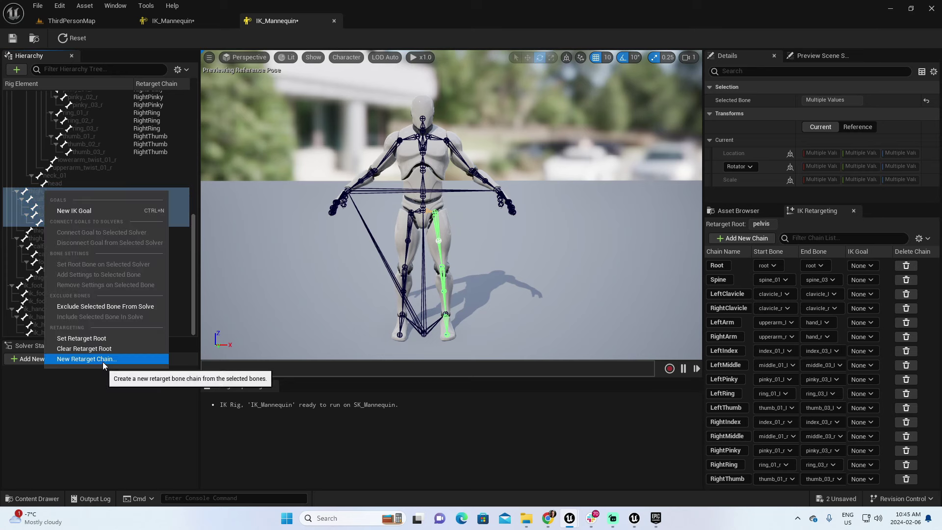
left_click(86, 359)
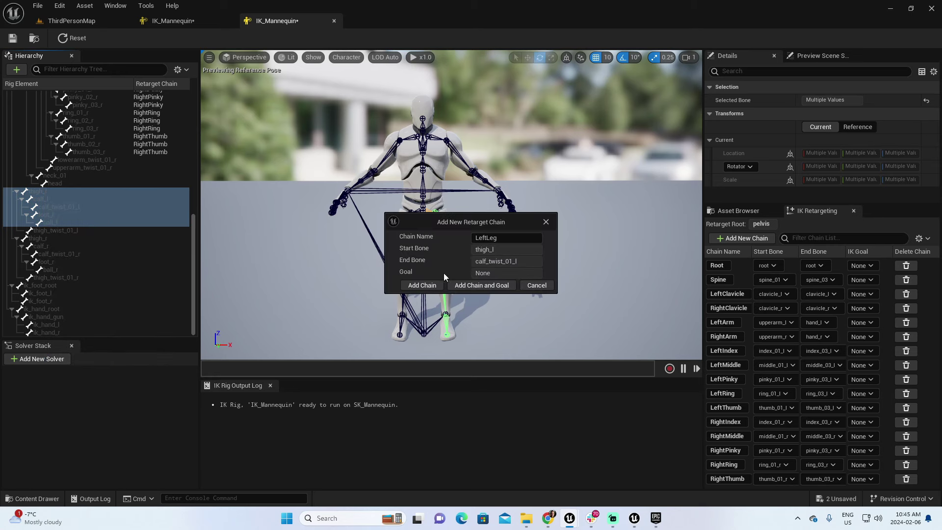
left_click(427, 285)
left_click(534, 289)
scroll(824, 382, "down", 1)
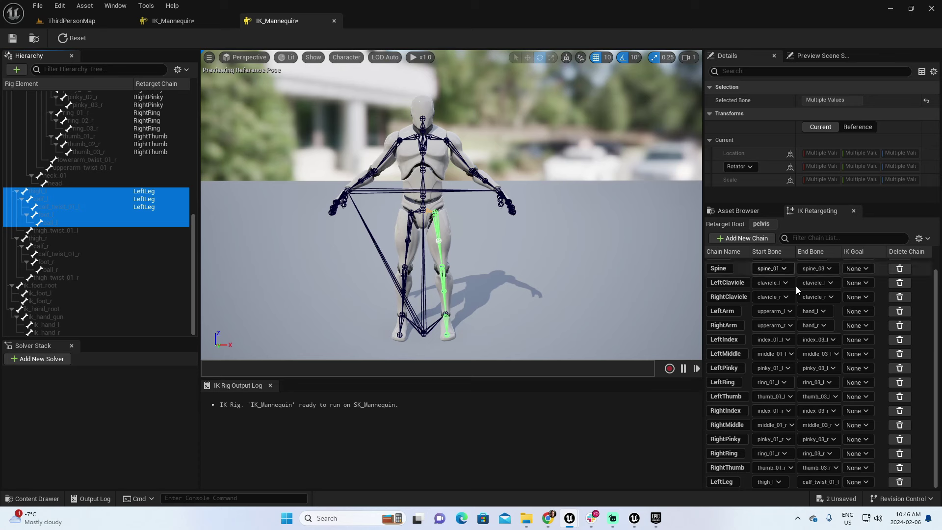
left_click(832, 482)
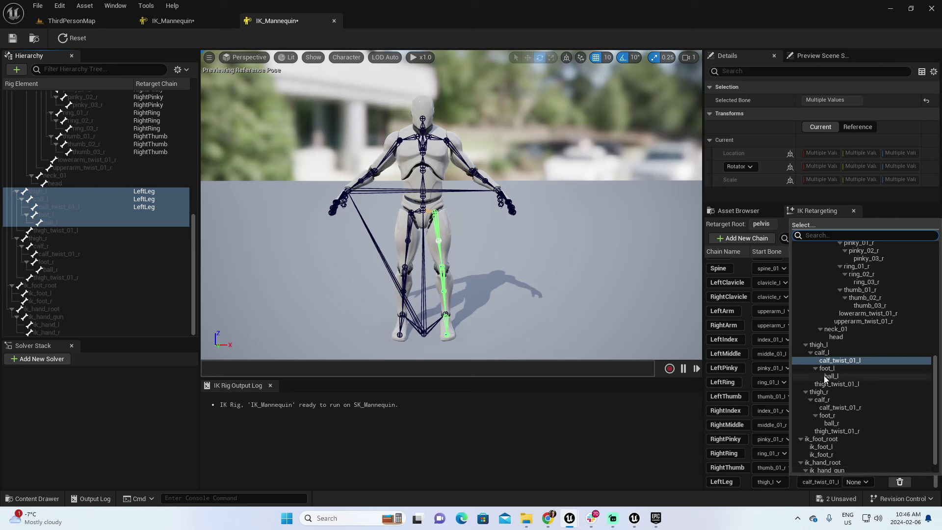
left_click(840, 376)
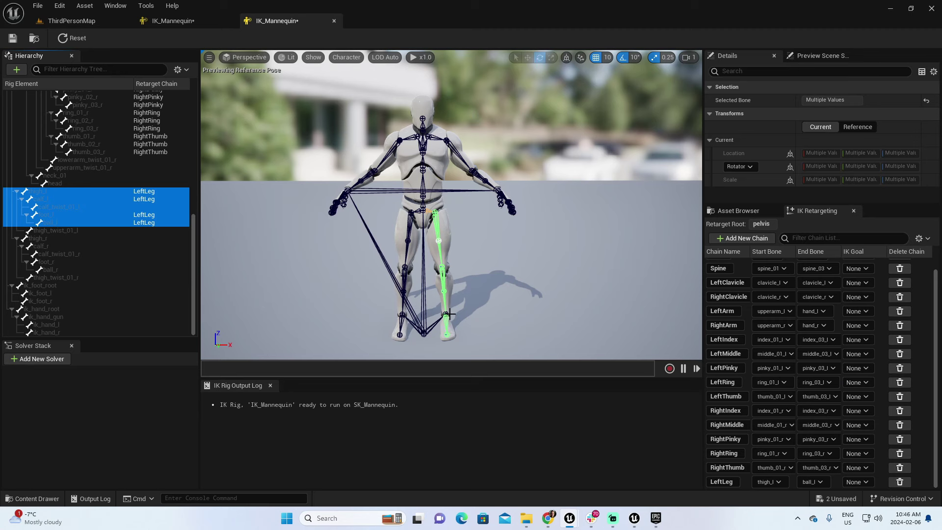
Step: Add a retarget chain named RightLeg starting at thigh_r, and set its end bone to ball_r
left_click(72, 239)
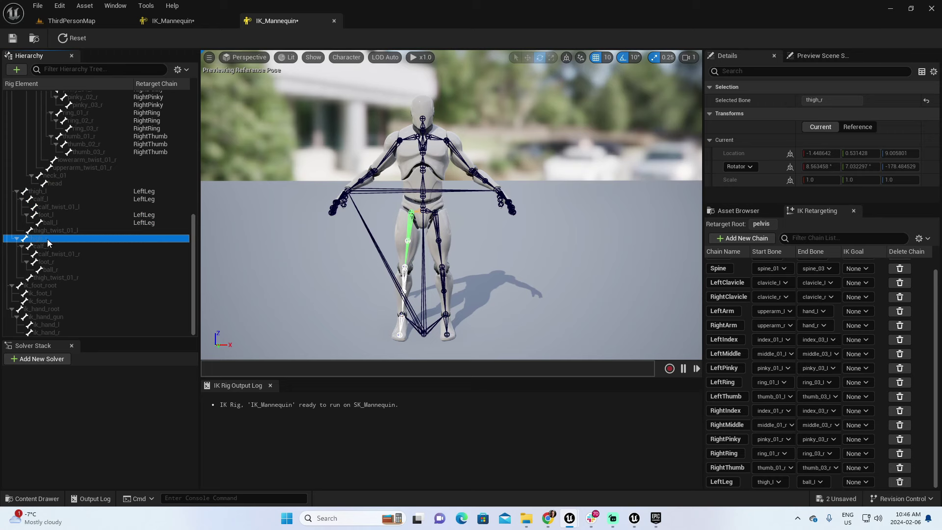
right_click(47, 239)
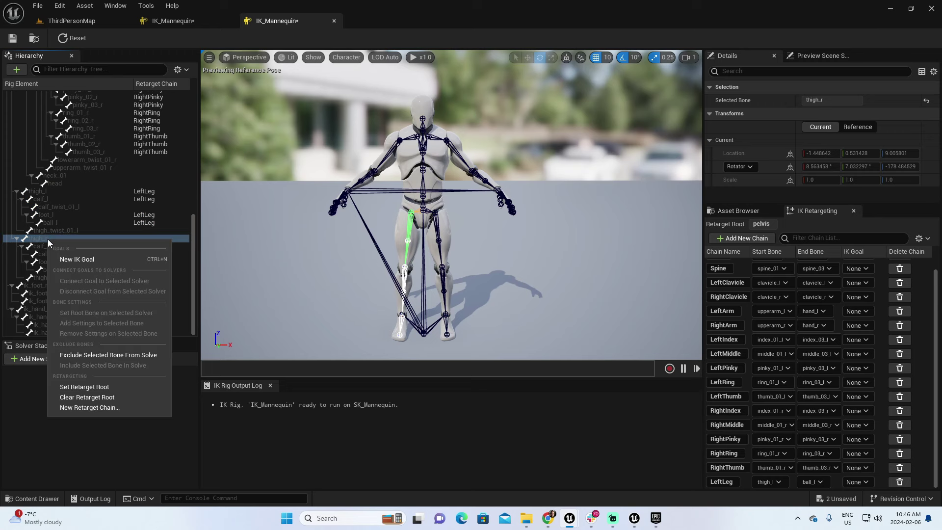
left_click(88, 407)
left_click(421, 285)
scroll(833, 456, "down", 1)
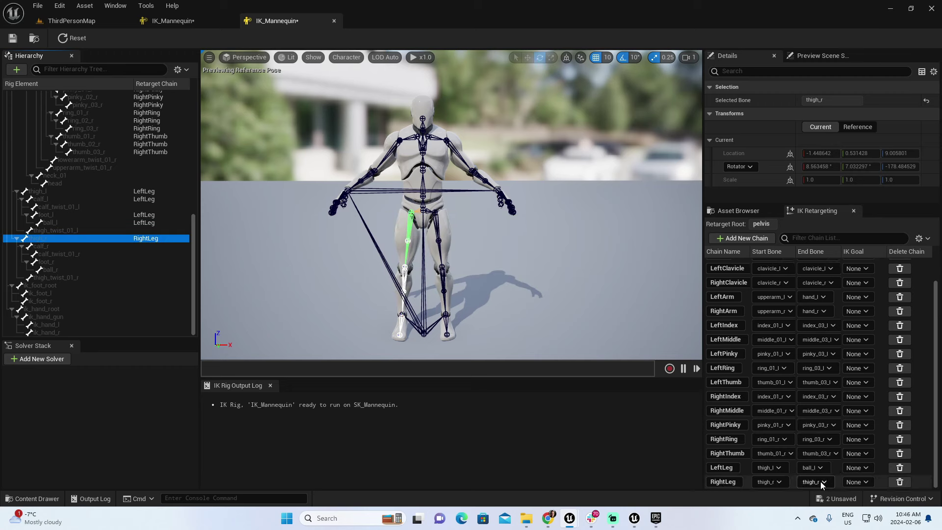
left_click(824, 482)
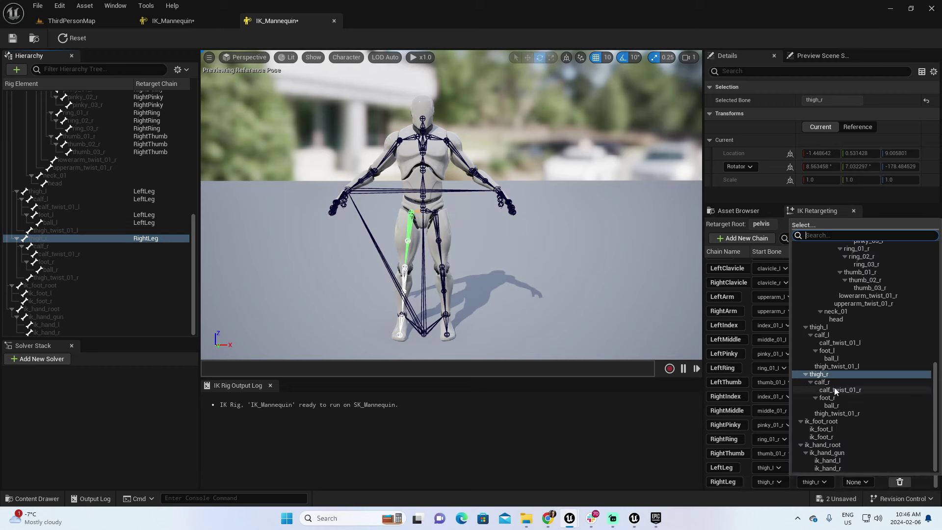
left_click(828, 406)
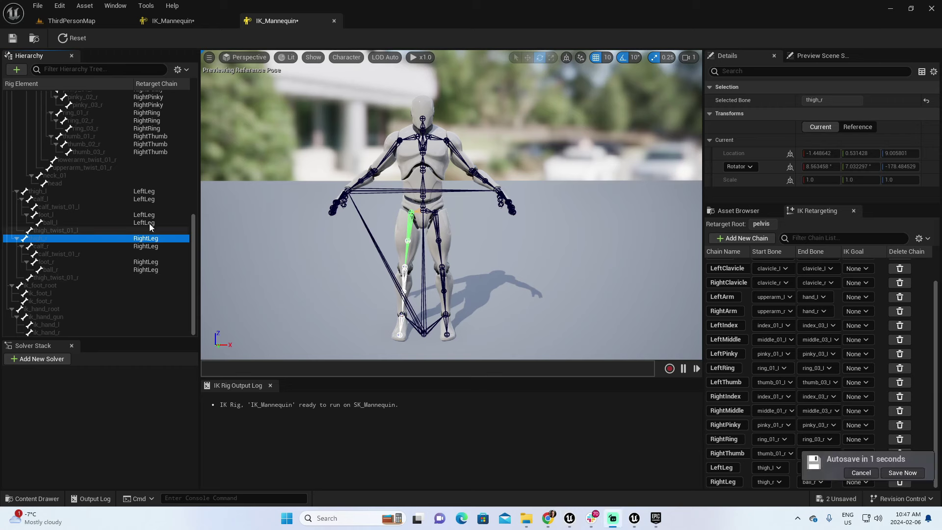
Step: Collapse the clavicle_l and clavicle_r branches in the bone hierarchy, and select the neck_01 and head bones
scroll(149, 217, "up", 3)
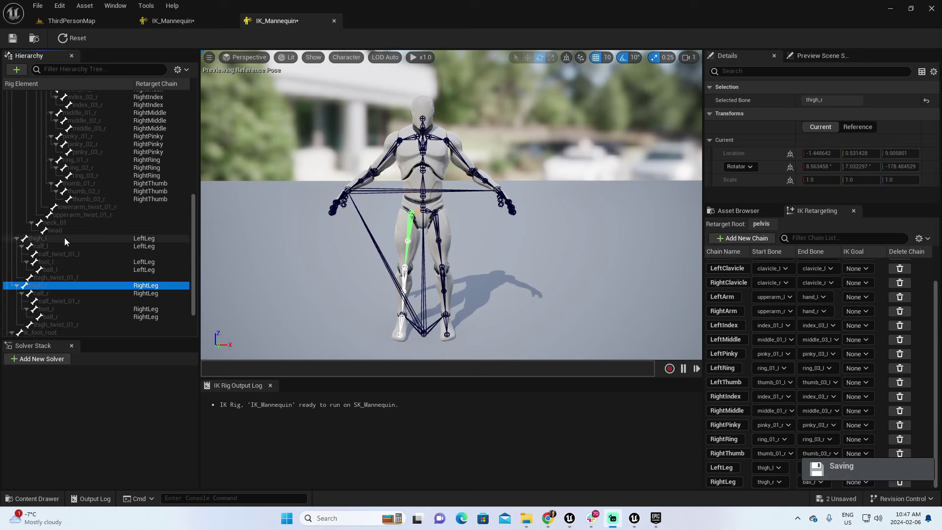
left_click(70, 228)
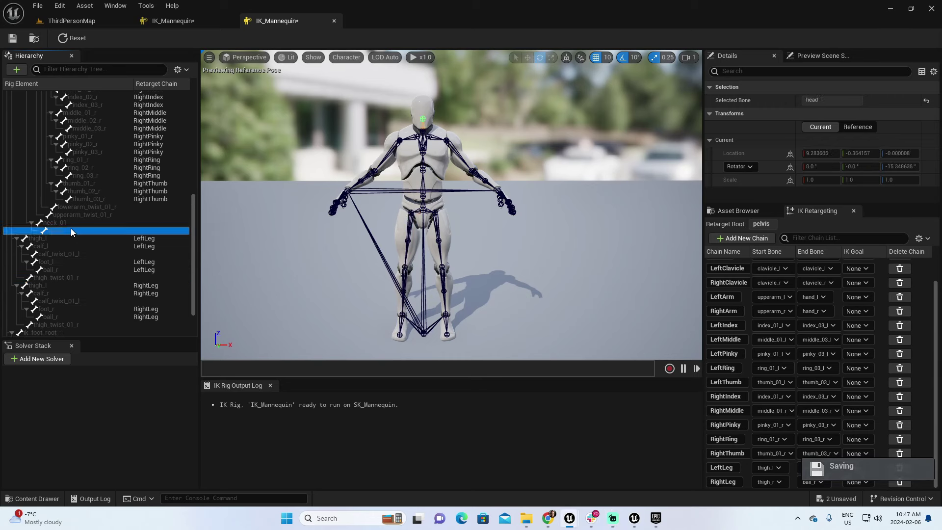
scroll(147, 189, "up", 2)
scroll(144, 199, "up", 13)
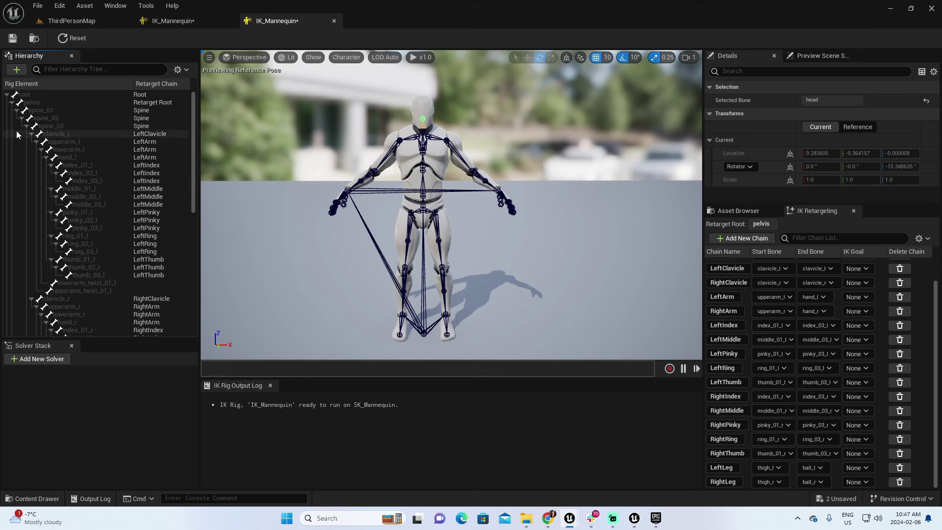
left_click(31, 134)
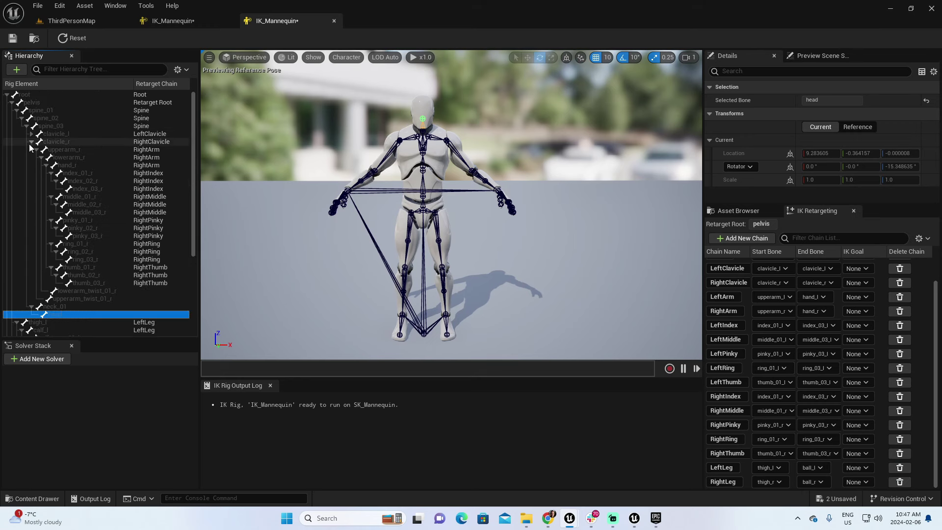
left_click(31, 141)
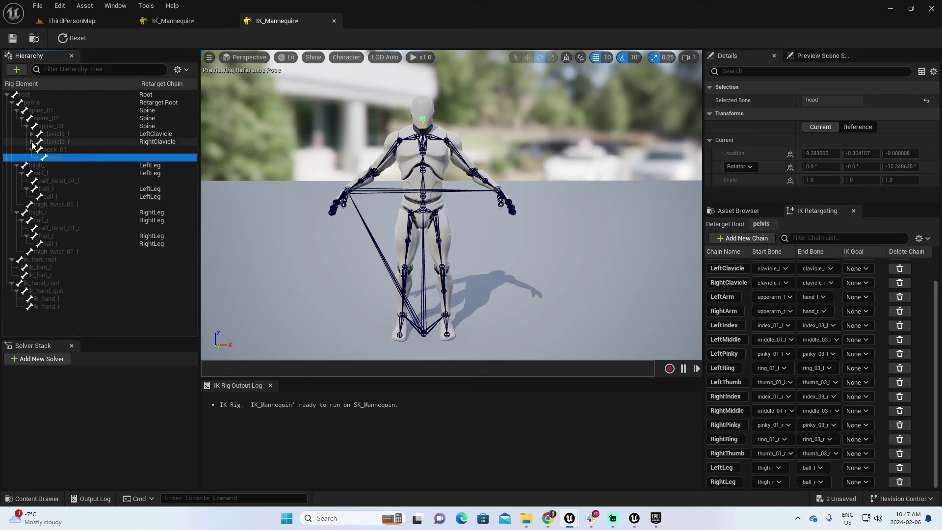
left_click(62, 149)
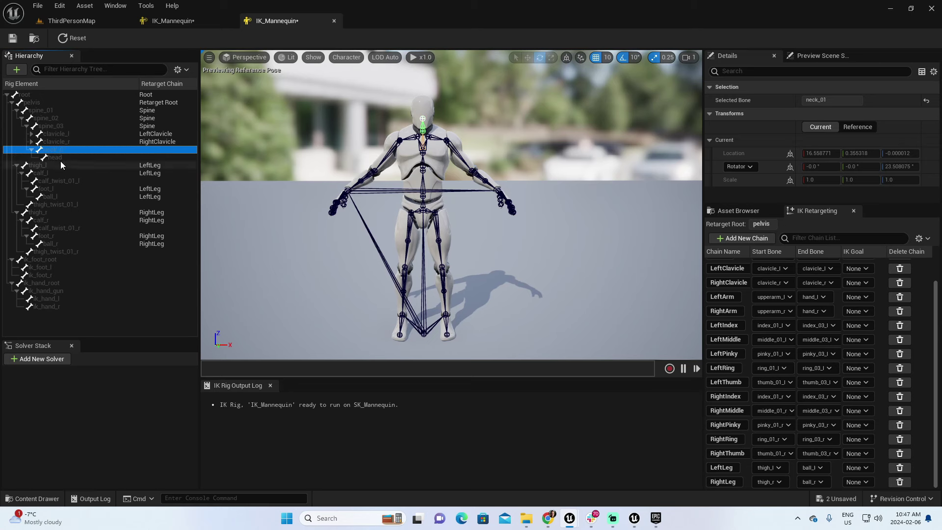
left_click(64, 157, "shift")
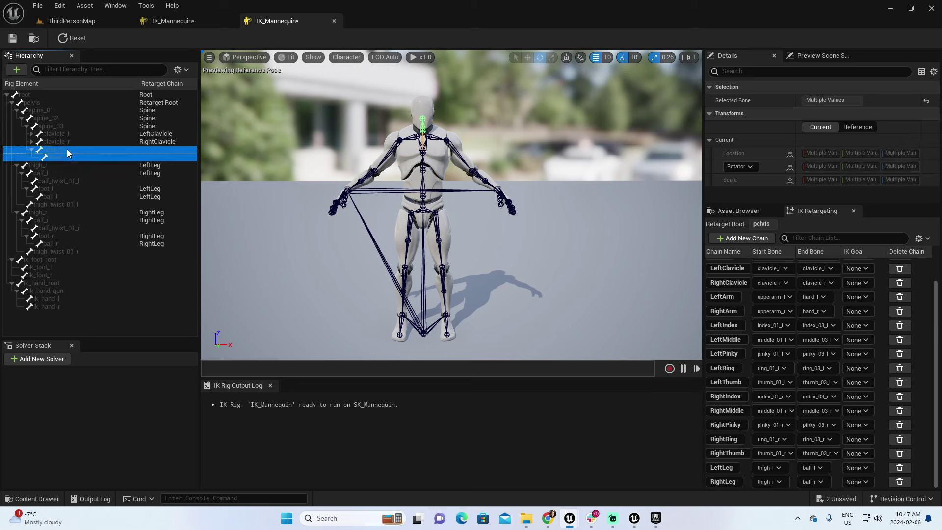
right_click(67, 149)
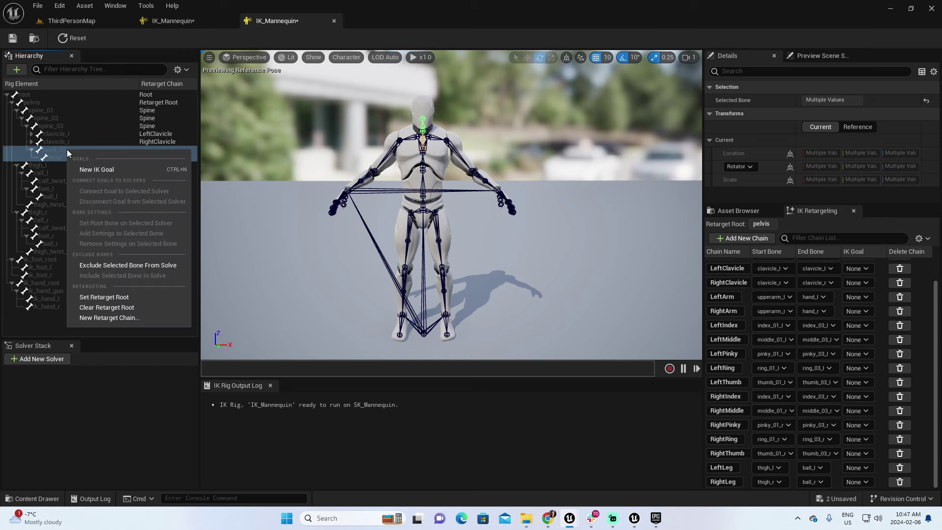
left_click(124, 318)
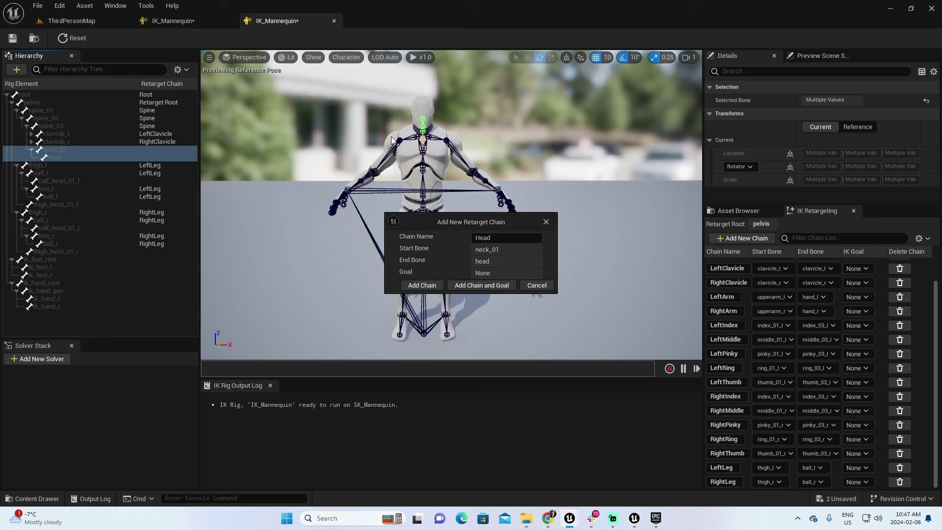
left_click(537, 285)
Step: Check the Head chain's bones in the SKM_Manny IK rig, and start a Head retarget chain from neck_01 to head in the SK_Mannequin rig
left_click(160, 22)
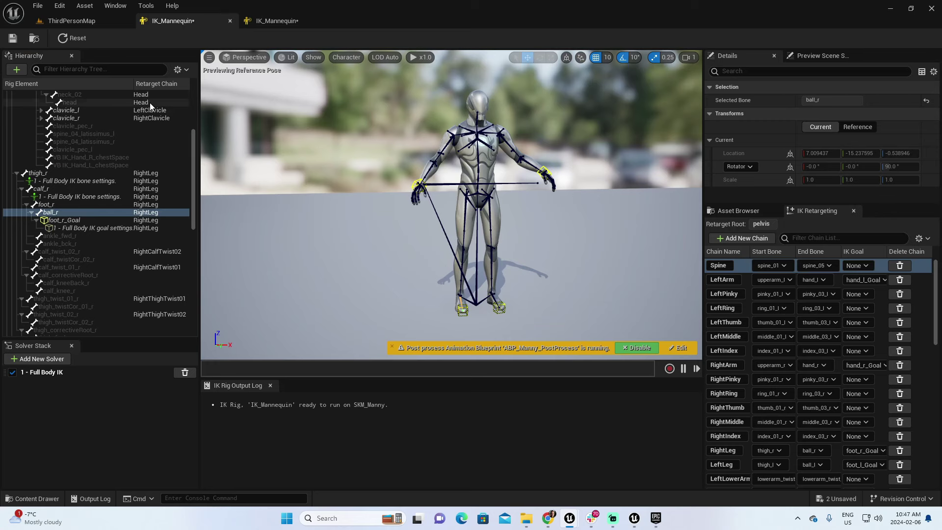
left_click(276, 20)
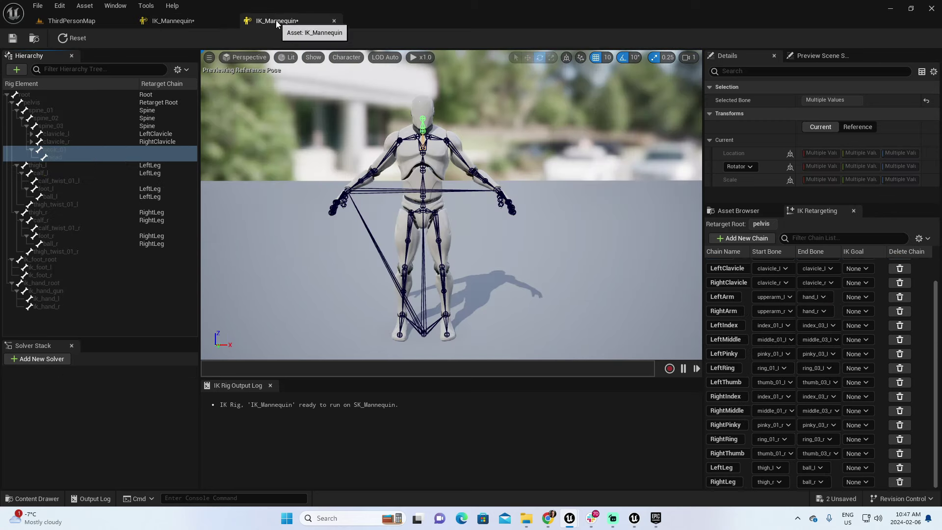
right_click(52, 150)
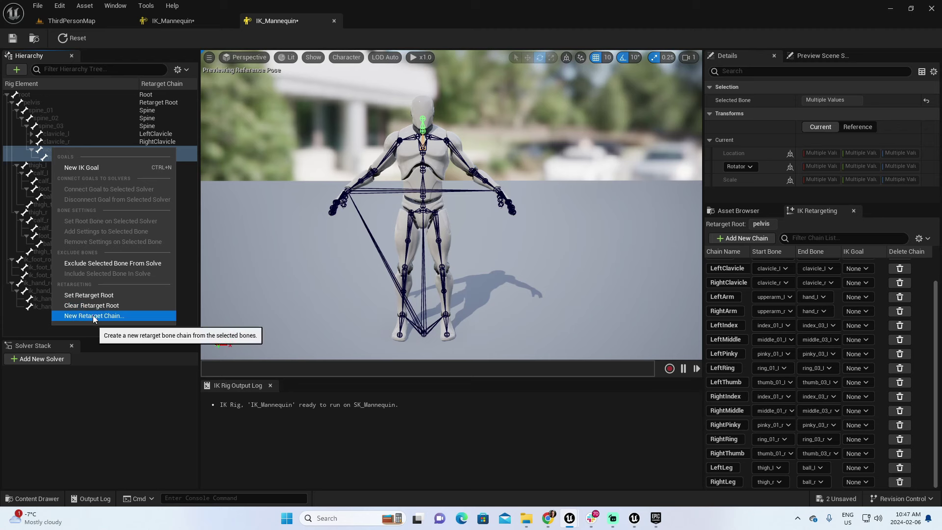
left_click(93, 316)
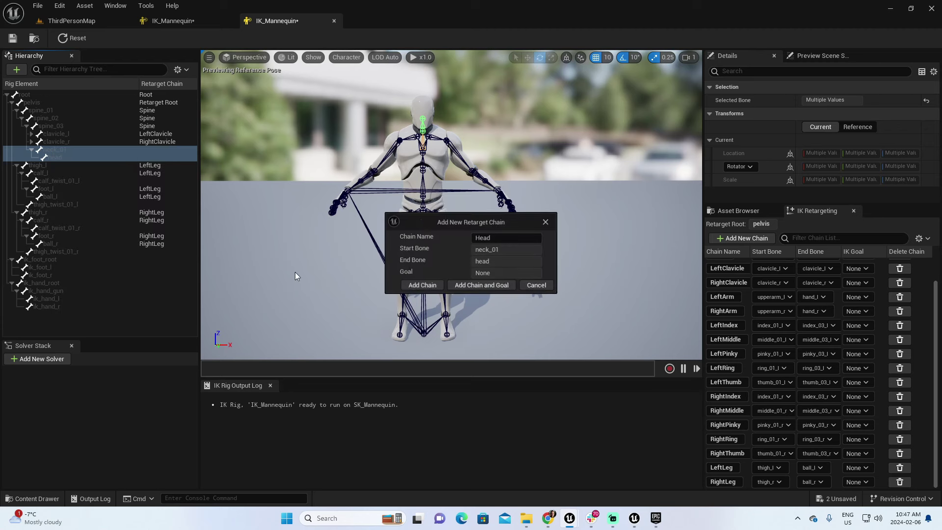
Step: Add the Head retarget chain from neck_01 to head without a goal and save the IK_Mannequin rig
left_click(422, 287)
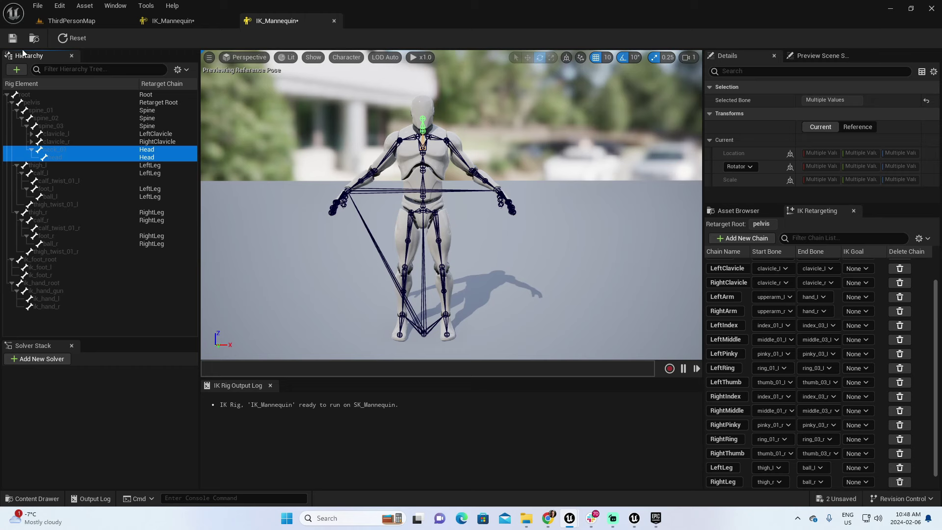
left_click(12, 38)
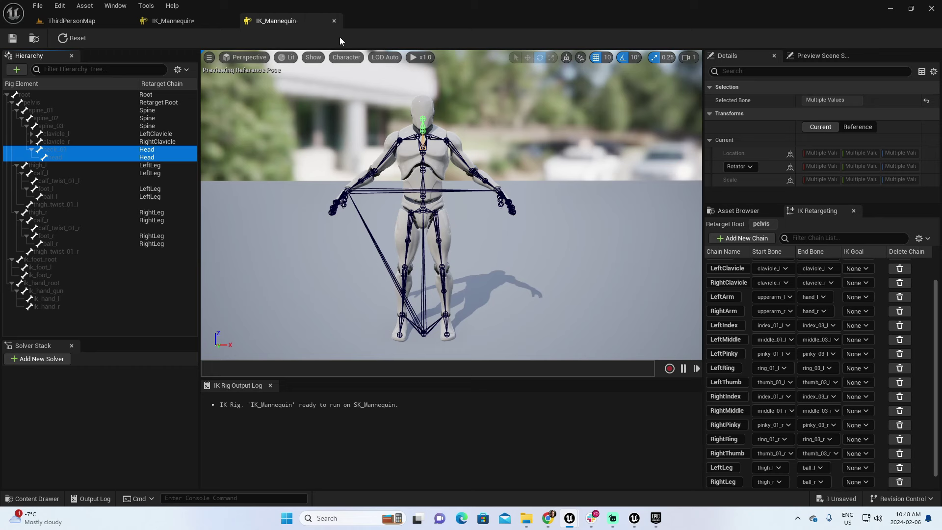
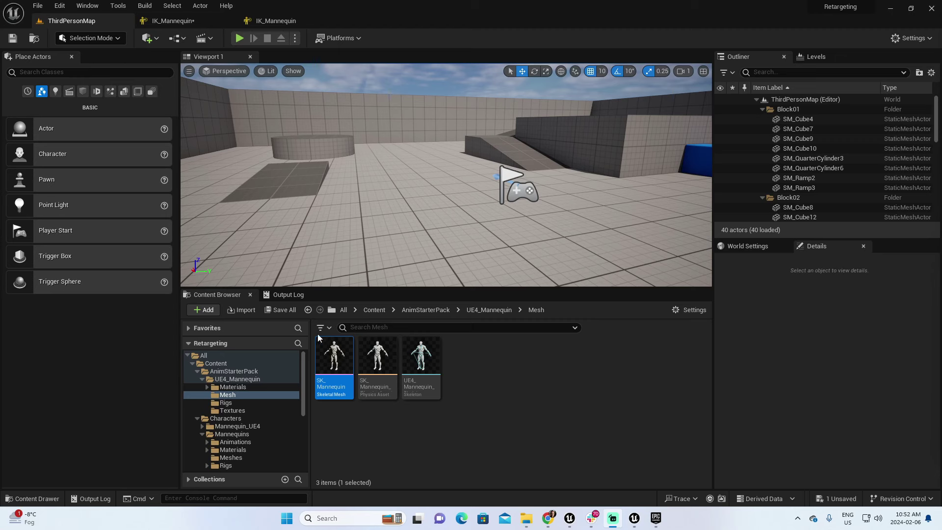
Step: Create a folder named Rigs inside ParagonMurdock/Characters/Heroes/Murdock
left_click_drag(302, 369, 299, 423)
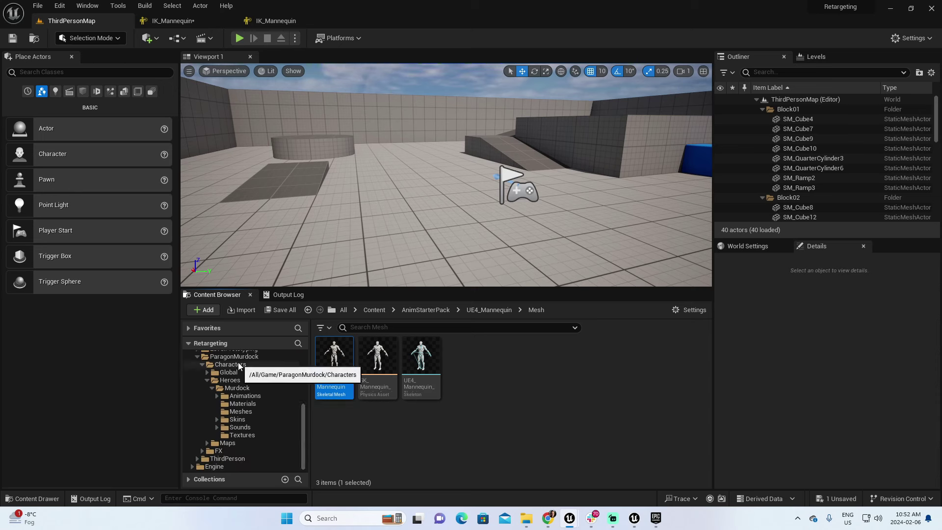
left_click(256, 387)
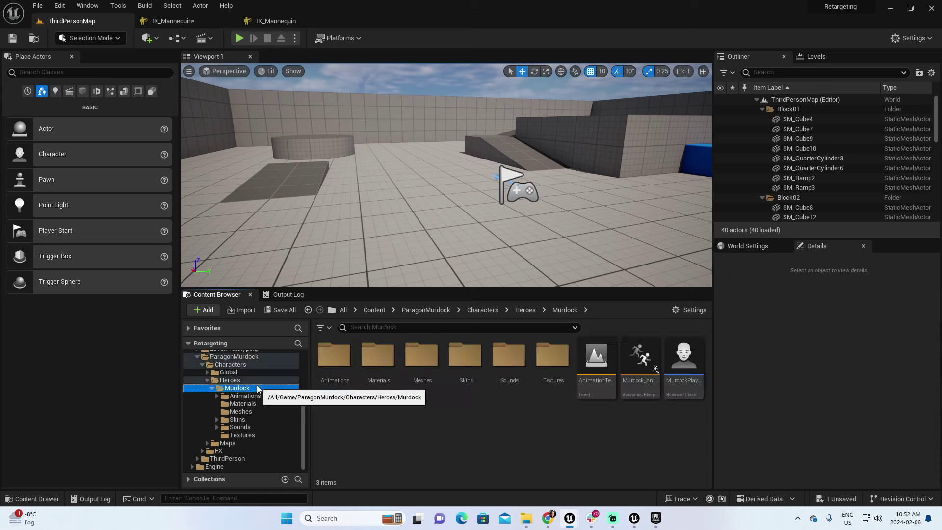
left_click(249, 410)
left_click(243, 389)
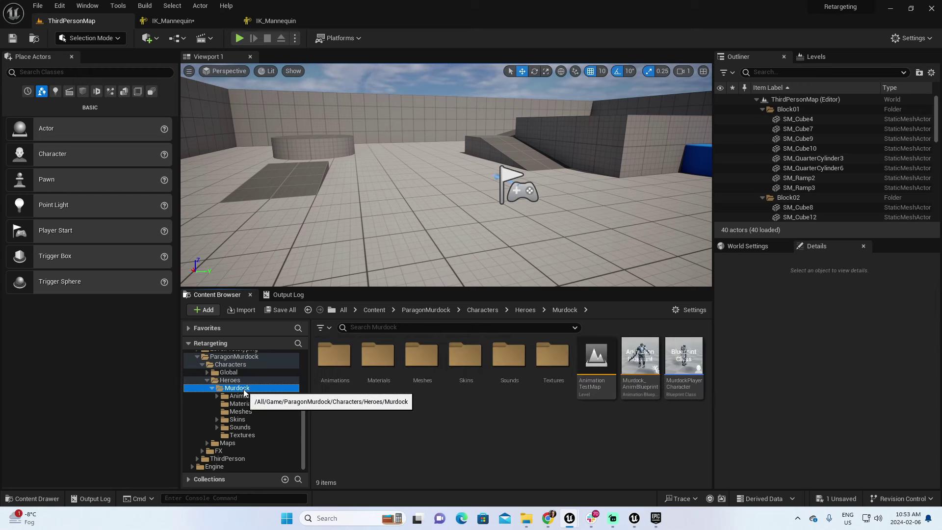
right_click(434, 434)
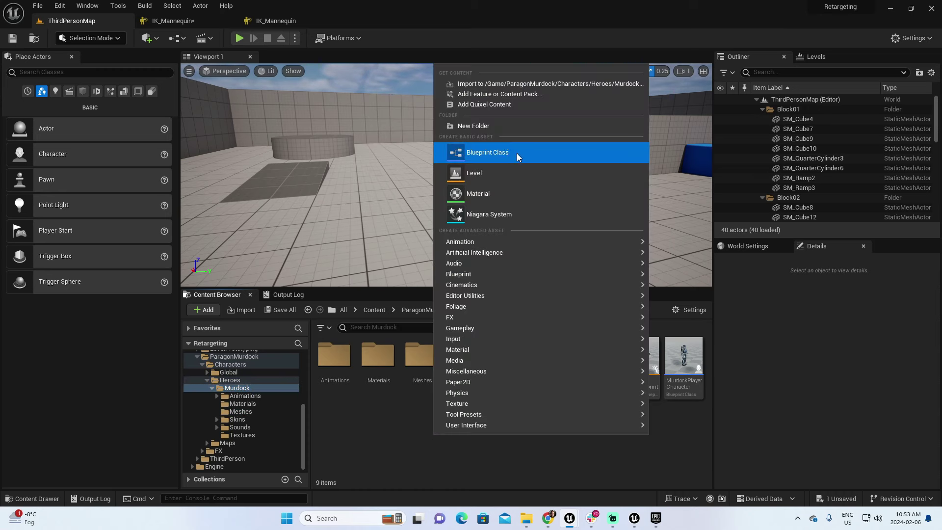
left_click(501, 126)
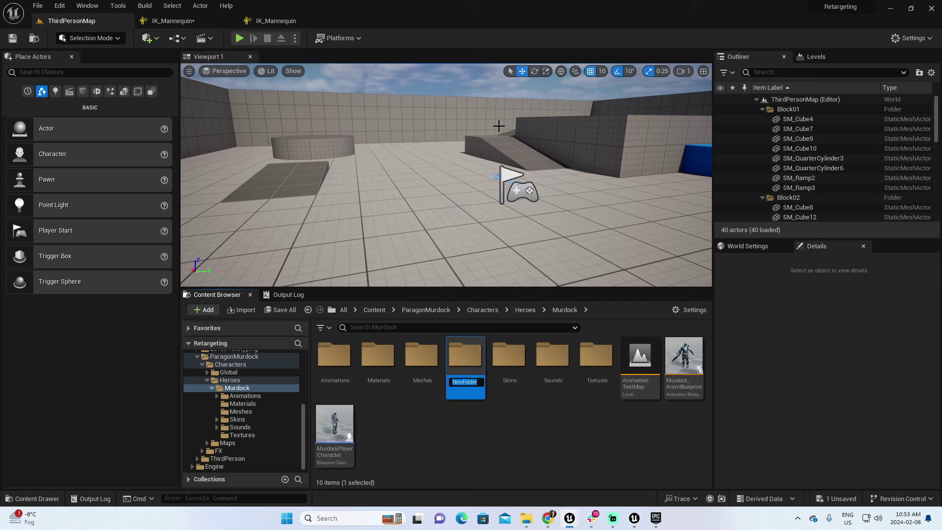
type("Rigs")
key("Return")
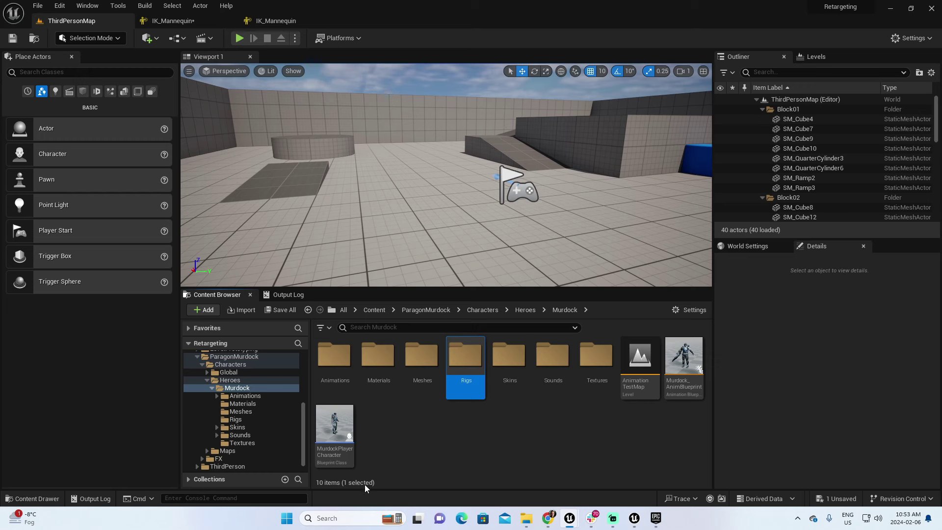
Step: Create an IK Rig asset named IK_Murdock inside Murdock's new Rigs folder
left_click(237, 421)
right_click(415, 395)
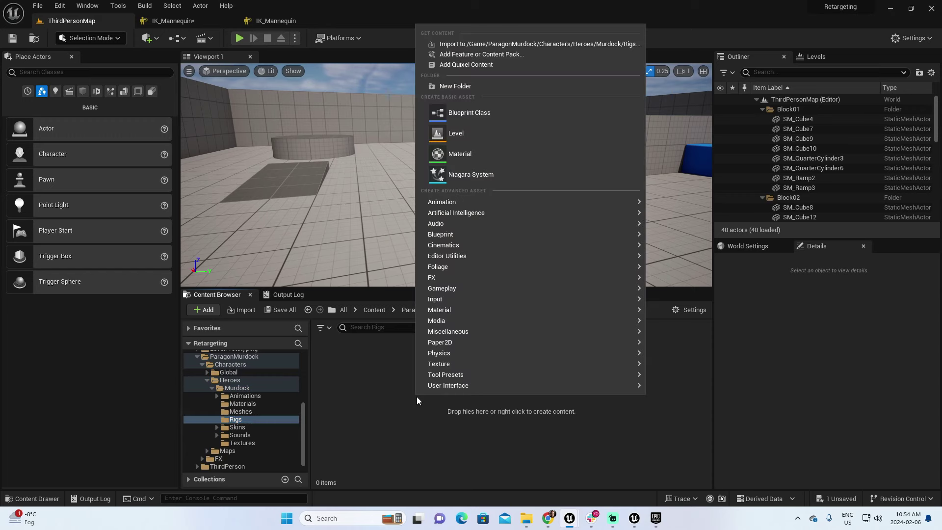
mouse_move(469, 205)
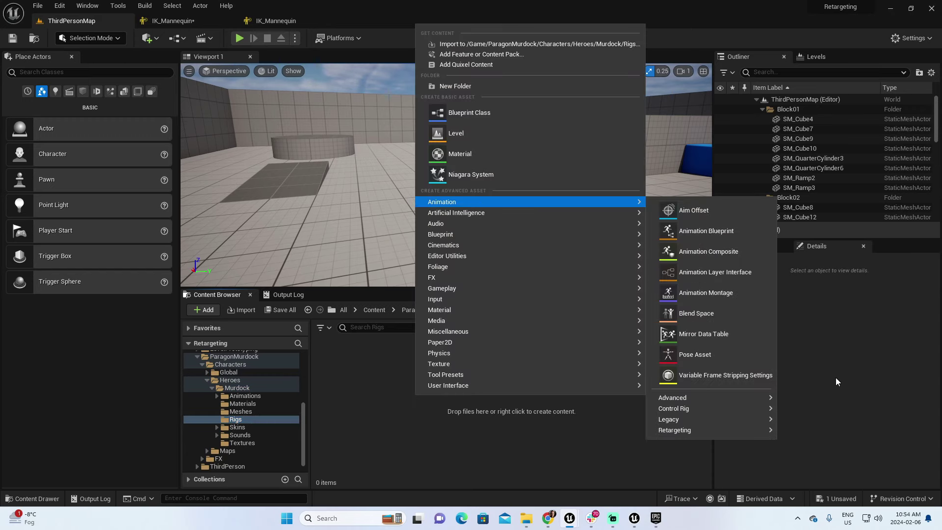
mouse_move(700, 434)
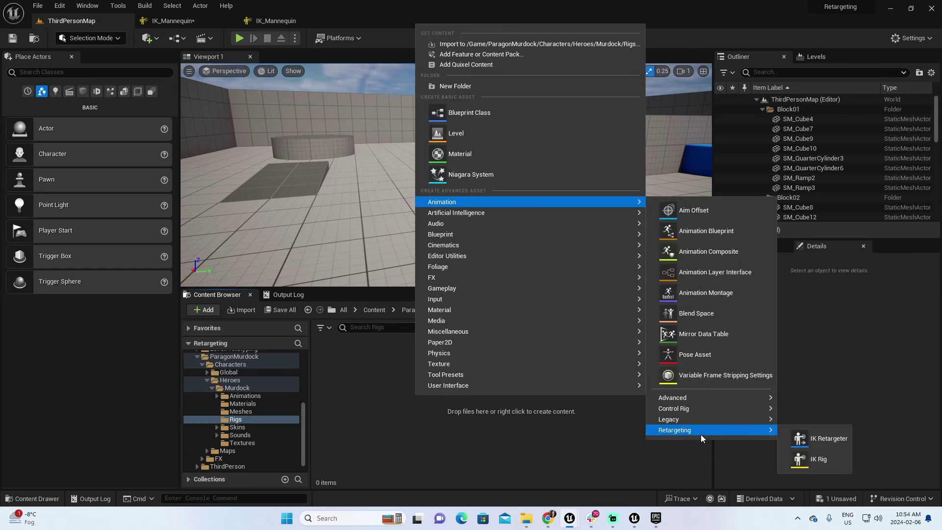
left_click(828, 460)
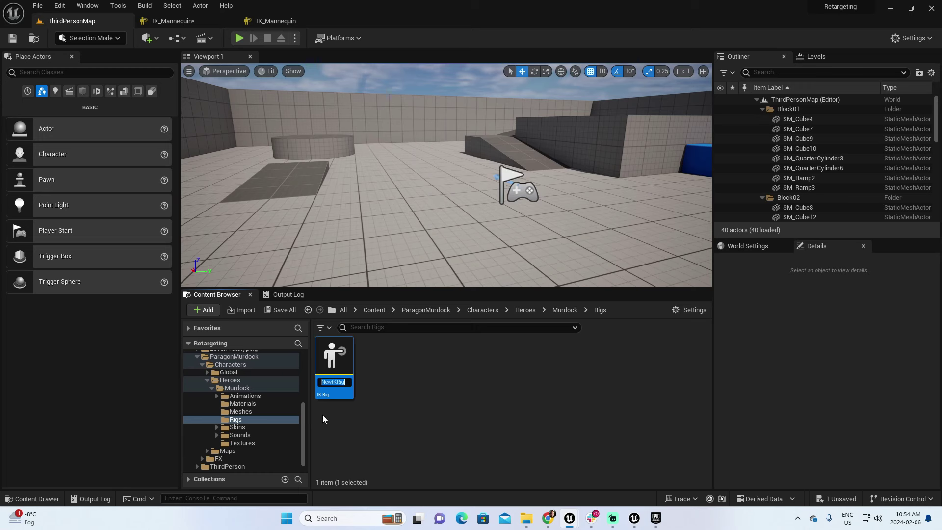
type("IK_")
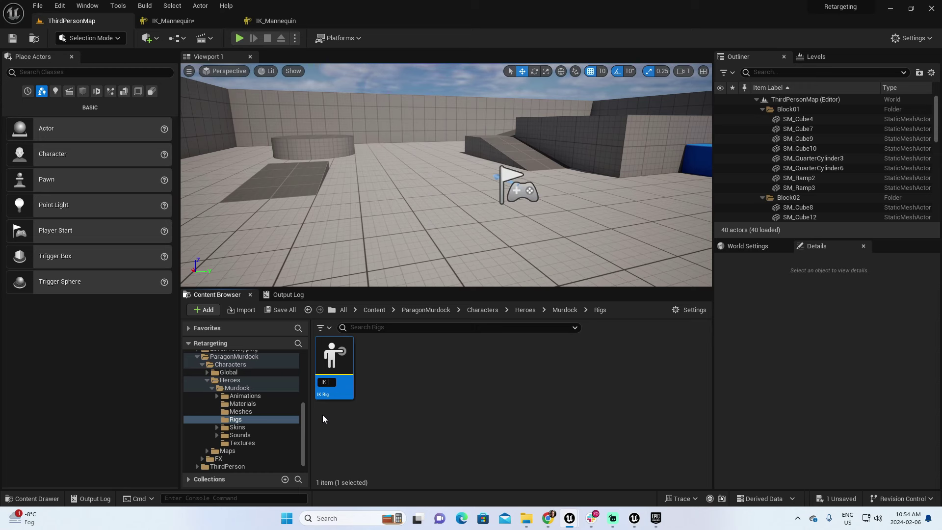
type("Murdock")
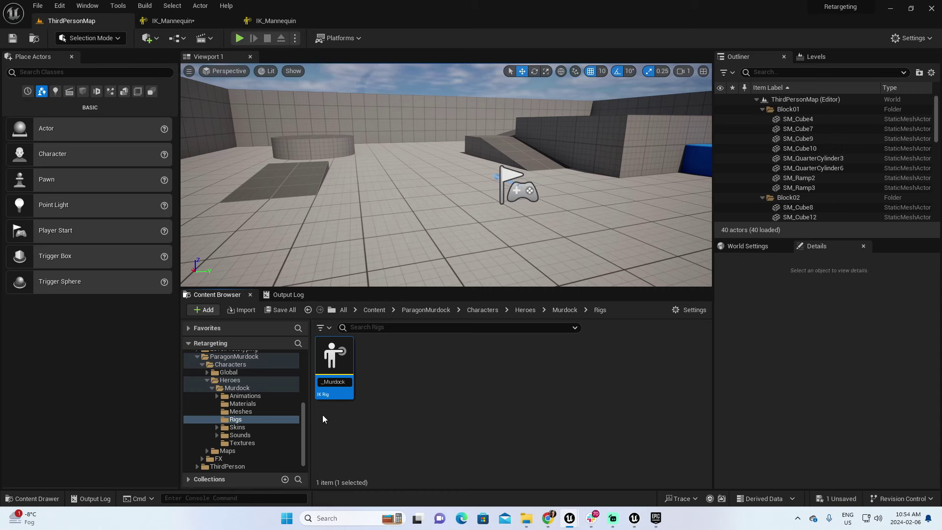
key("Return")
Step: Open IK_Murdock and assign the Murdock skeletal mesh from the Meshes folder as its preview mesh
double_click(334, 355)
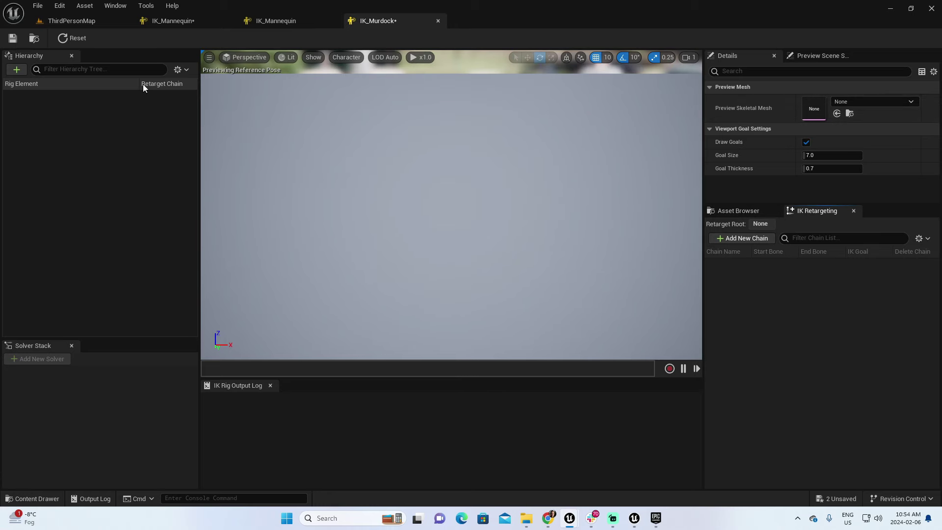
left_click(89, 21)
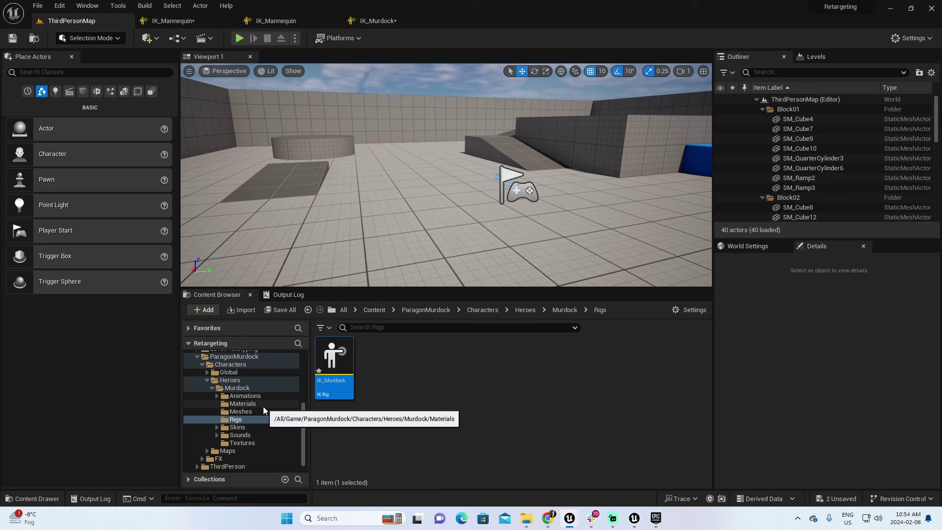
left_click(250, 412)
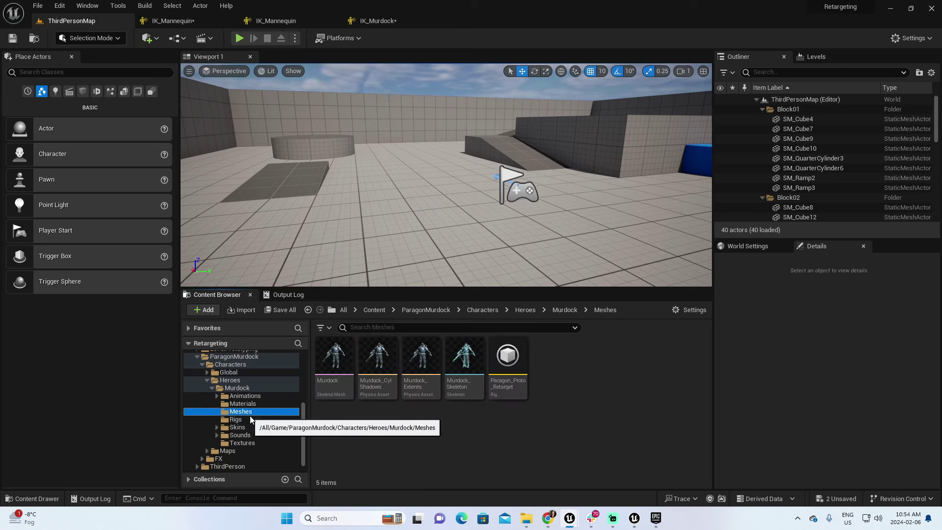
mouse_move(336, 377)
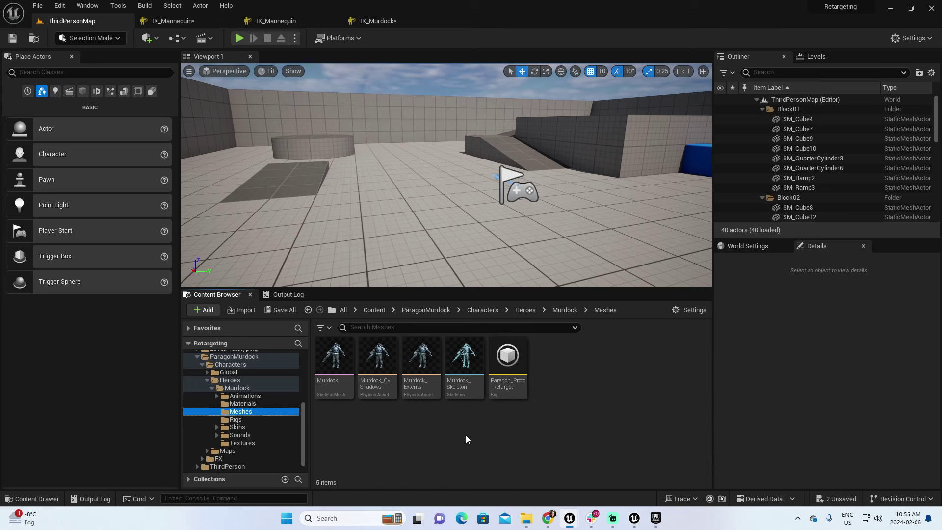
left_click(335, 363)
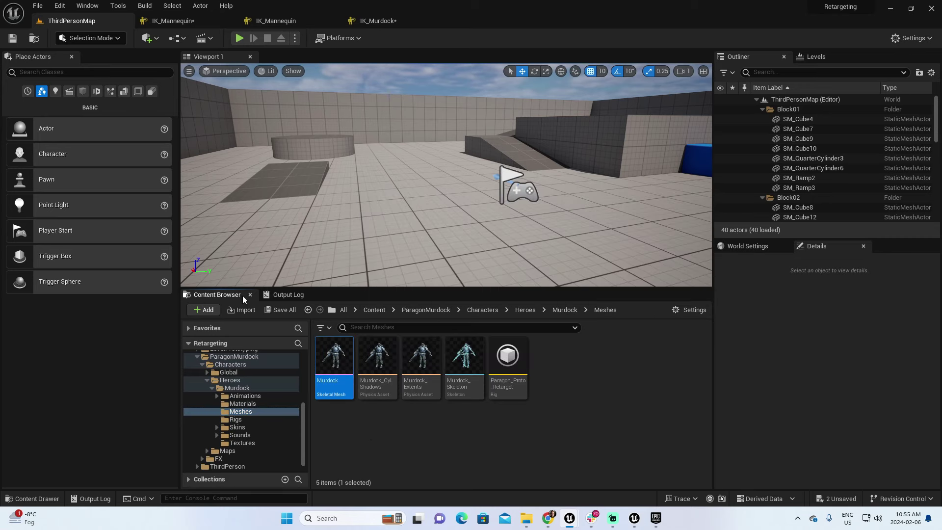
left_click(380, 20)
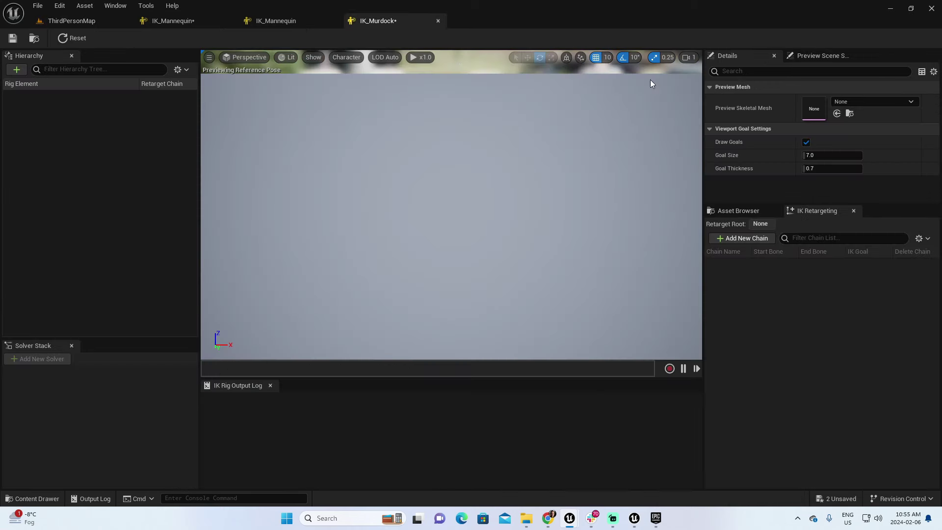
left_click(838, 114)
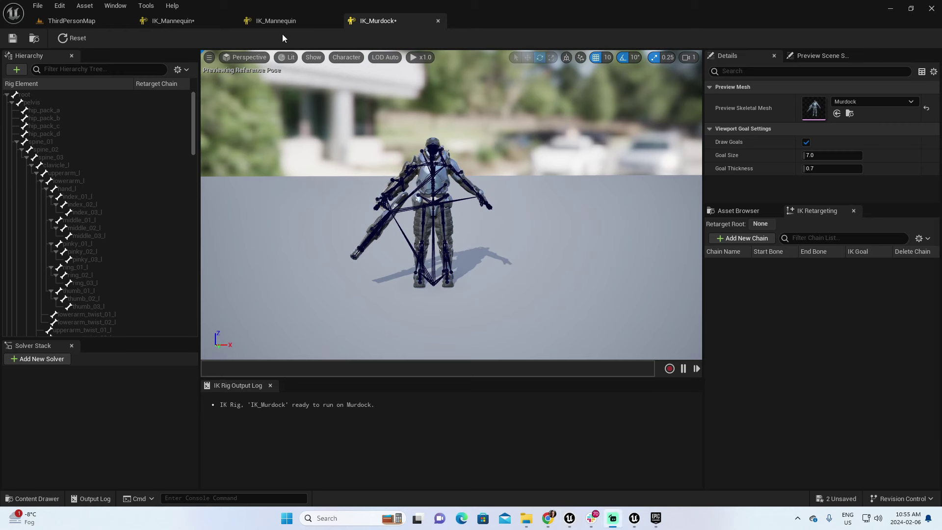
Step: Check the retarget chains at the top of the IK_Mannequin hierarchy, and collapse the spine_01, thigh_l and thigh_r branches in IK_Murdock
left_click(179, 24)
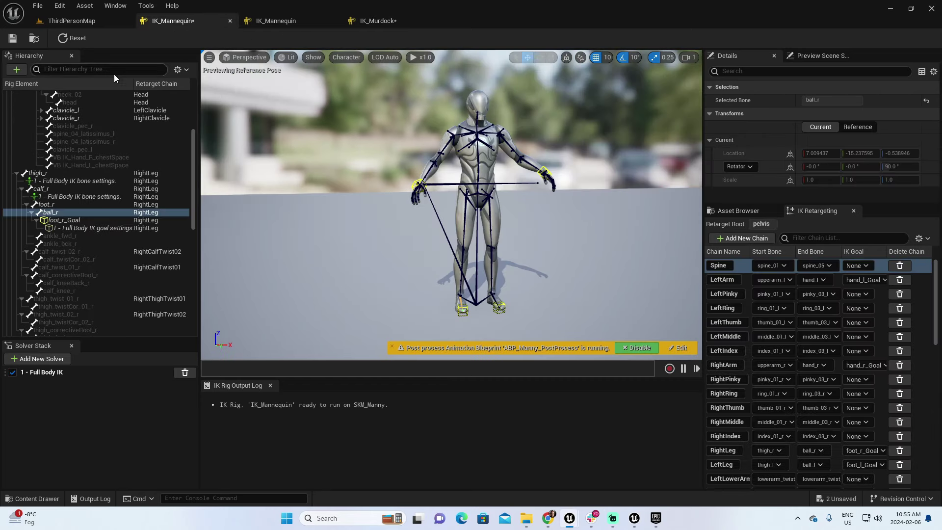
scroll(184, 142, "up", 5)
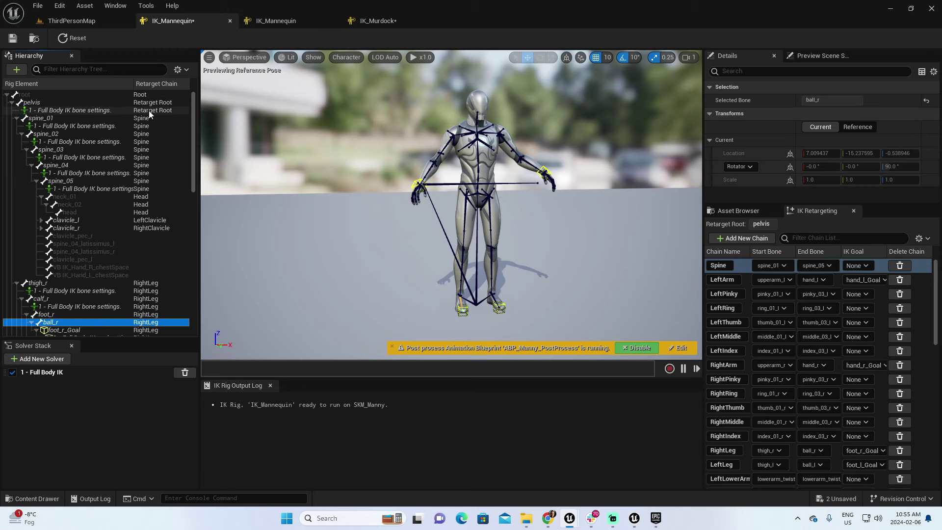
left_click(363, 21)
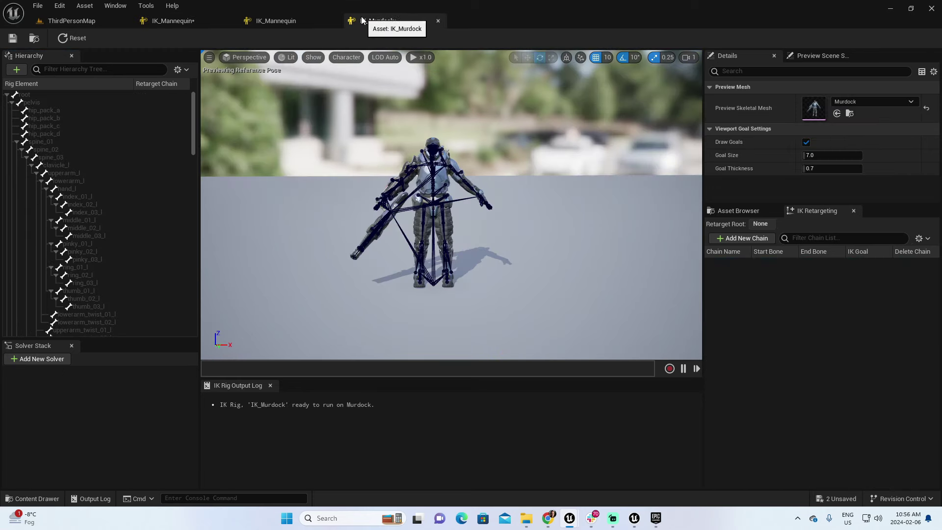
left_click(16, 142)
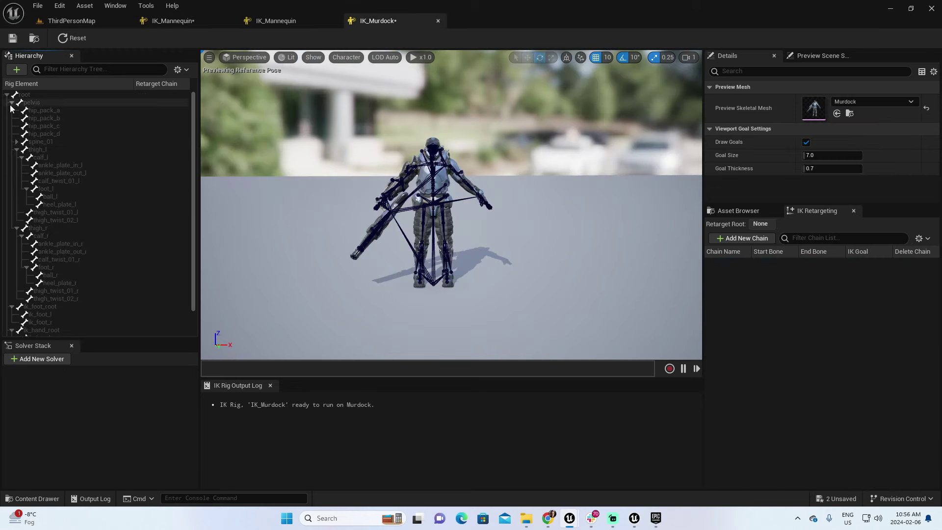
left_click(17, 149)
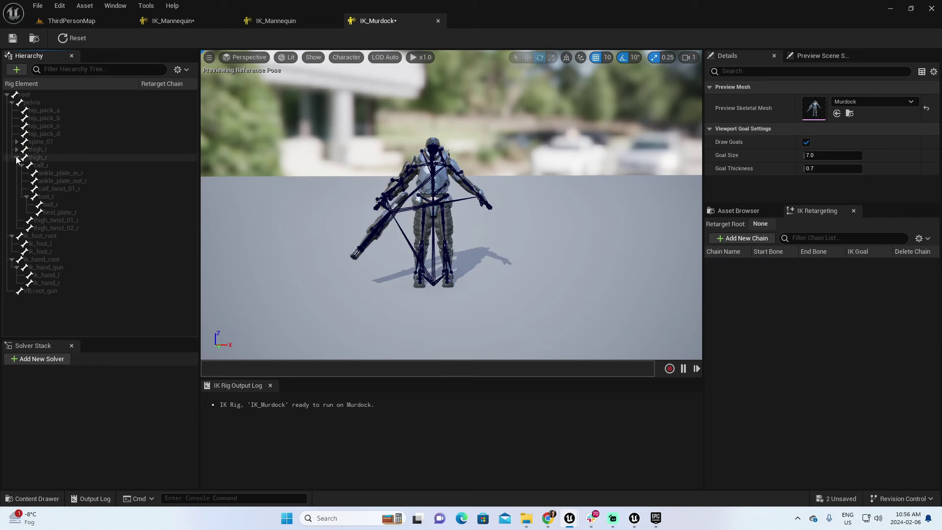
left_click(17, 157)
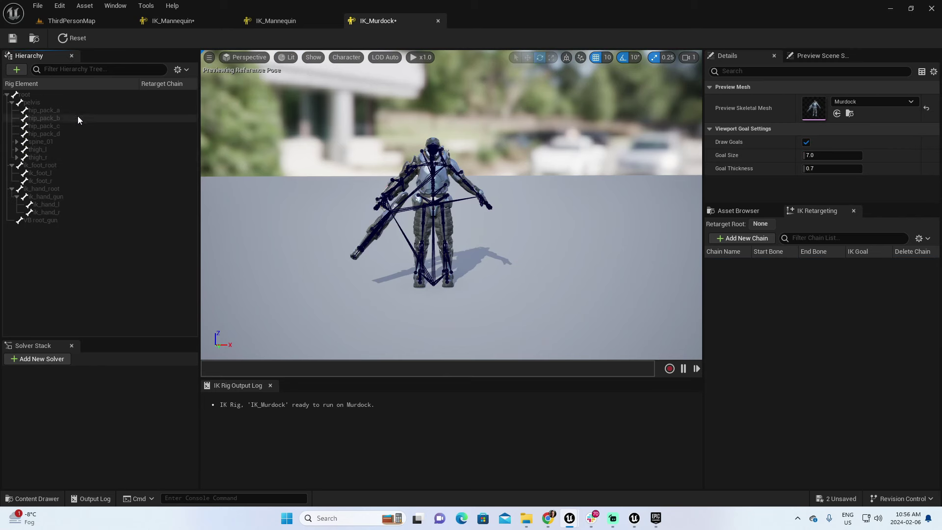
Step: Set the pelvis bone as the retarget root of IK_Murdock, matching the IK_Mannequin rig
left_click(51, 102)
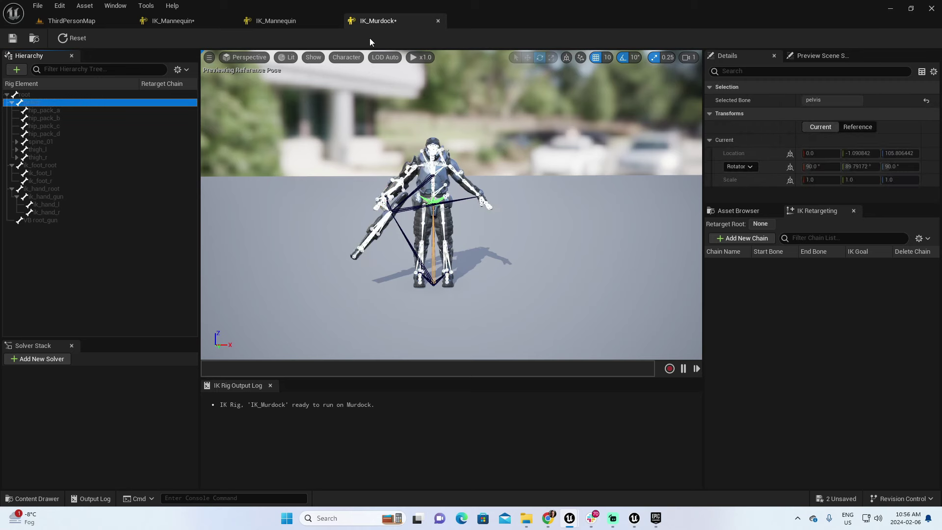
left_click(198, 20)
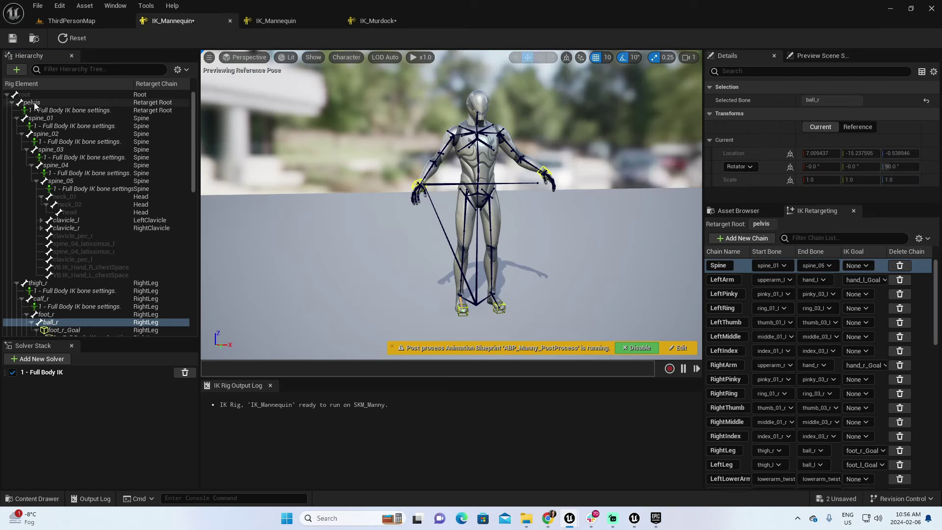
left_click(382, 20)
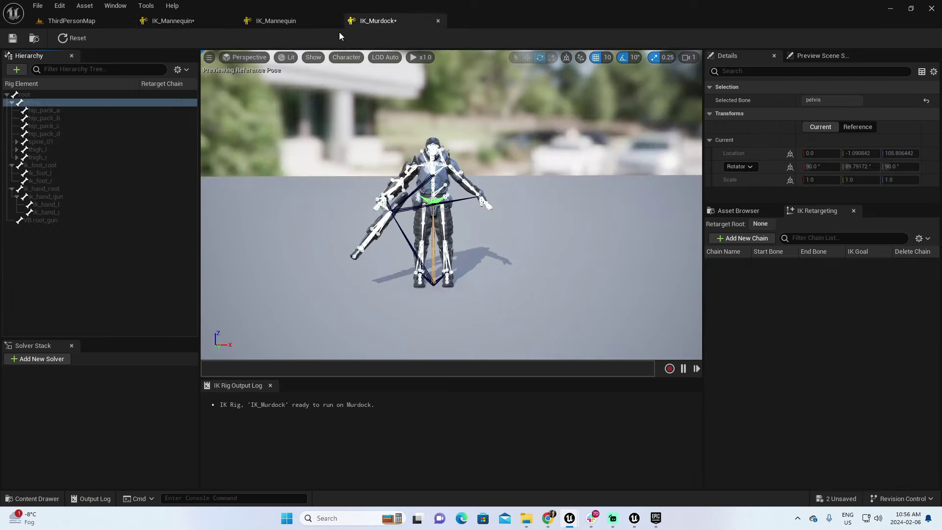
right_click(42, 102)
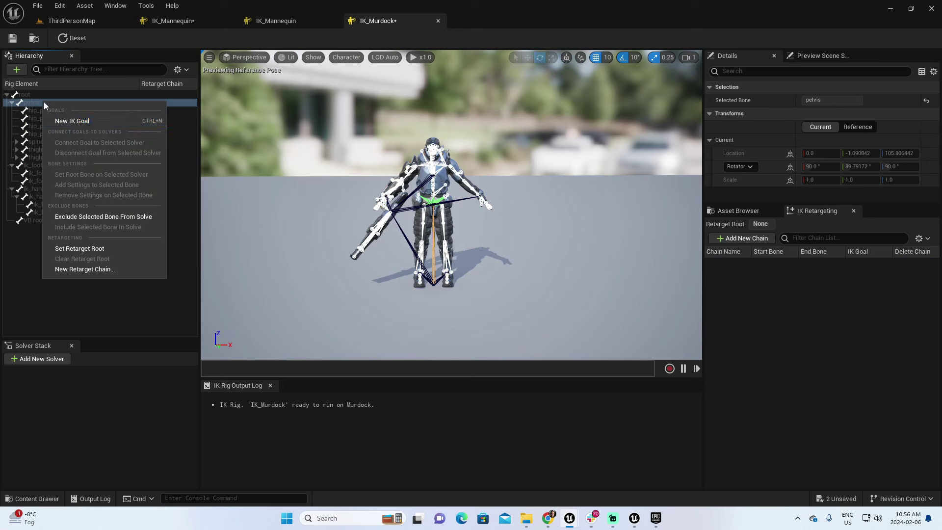
left_click(87, 248)
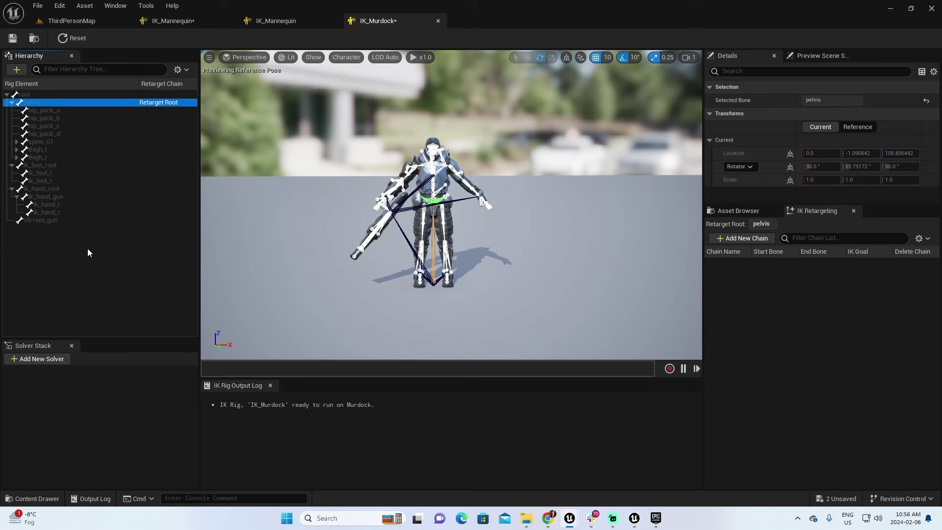
Step: Add a retarget chain named Root for the root bone of IK_Murdock, without an IK goal
left_click(29, 95)
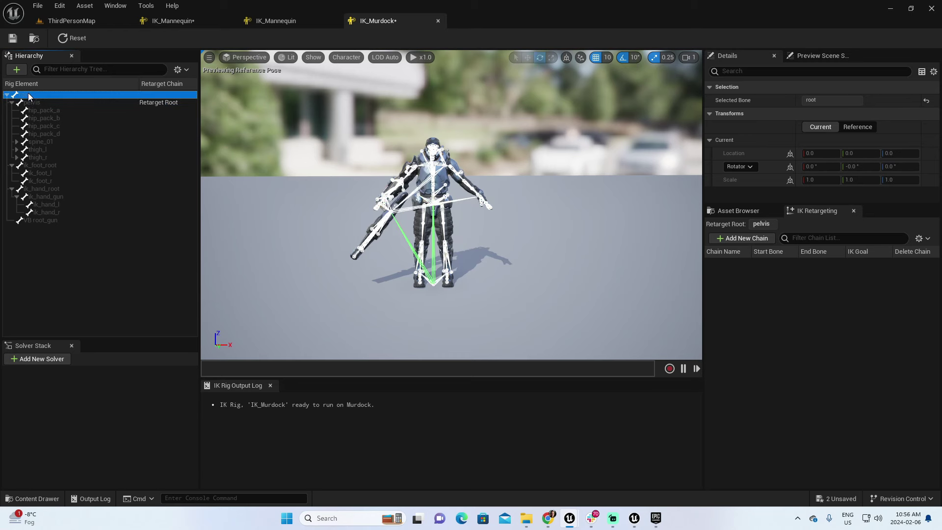
right_click(29, 96)
left_click(74, 261)
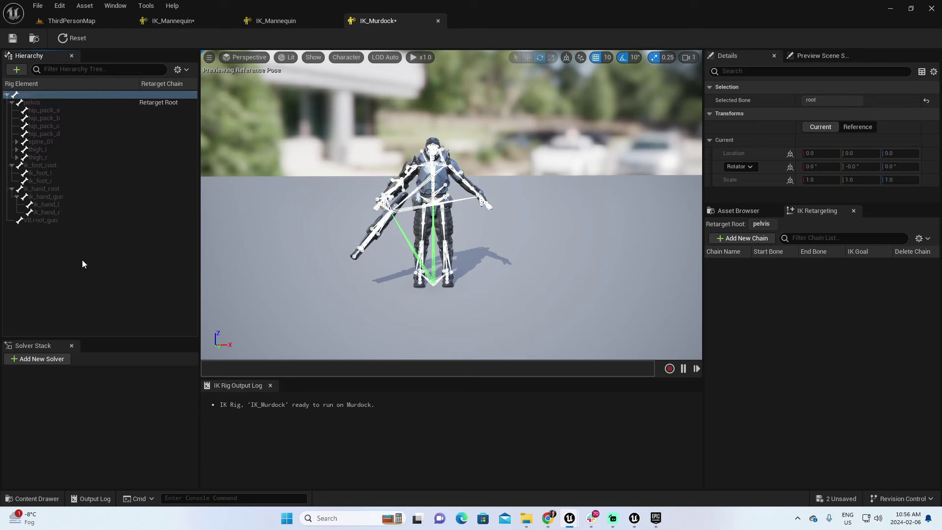
left_click(421, 287)
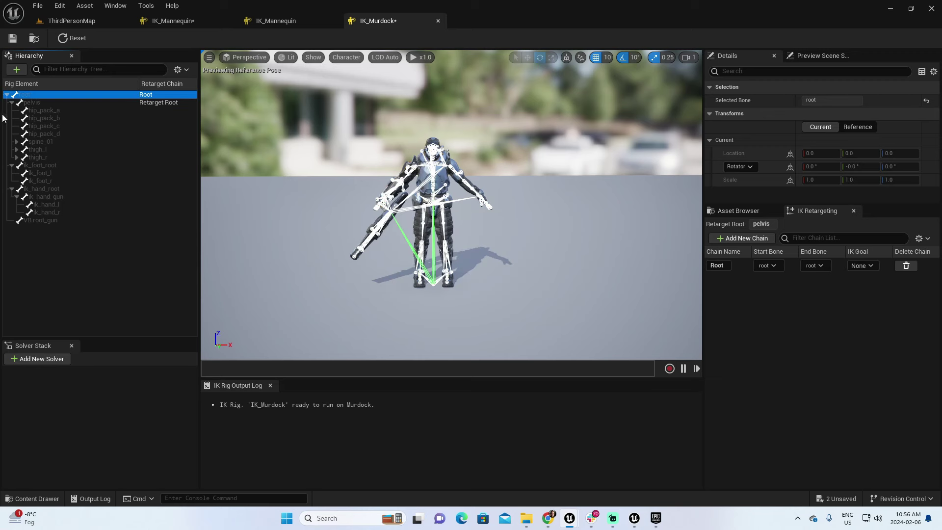
Step: Expand the spine_01 branch and add a retarget chain named Spine running from spine_01 to spine_03, without a goal
left_click(16, 142)
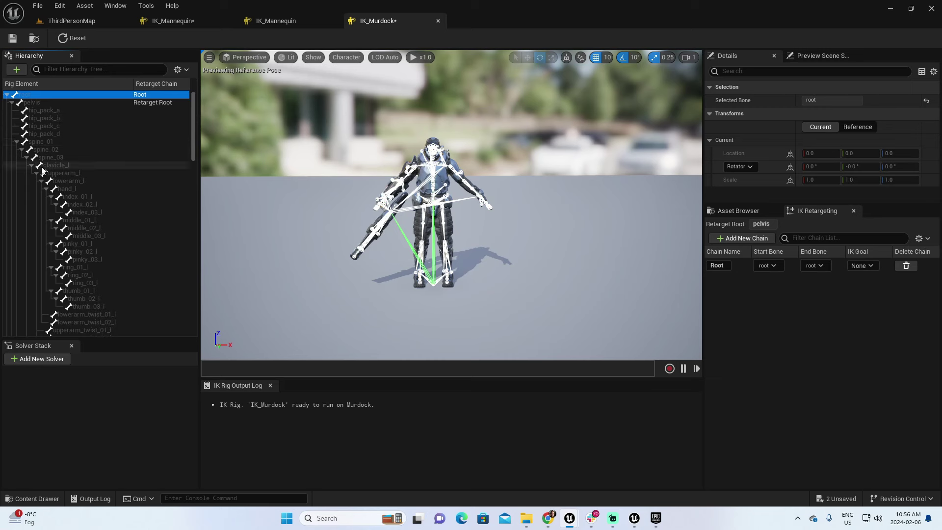
left_click(43, 141)
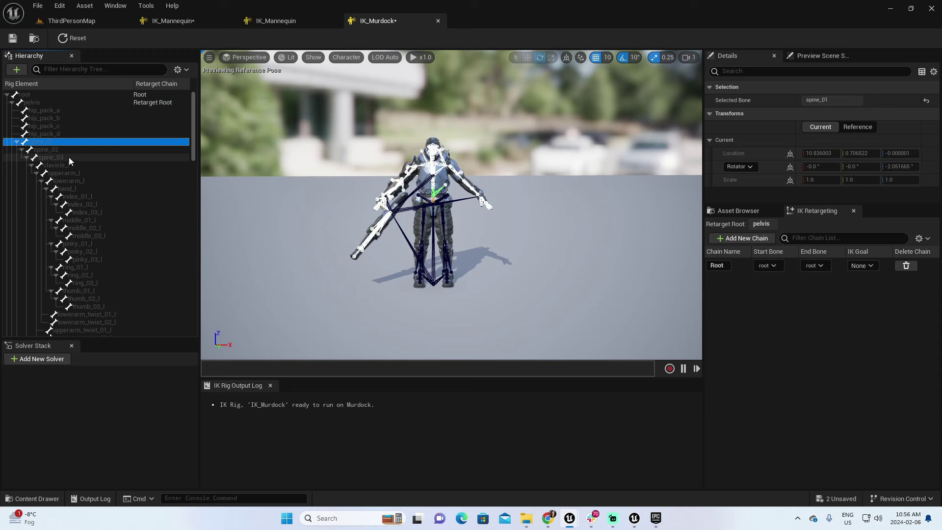
left_click(68, 157, "shift")
right_click(58, 157)
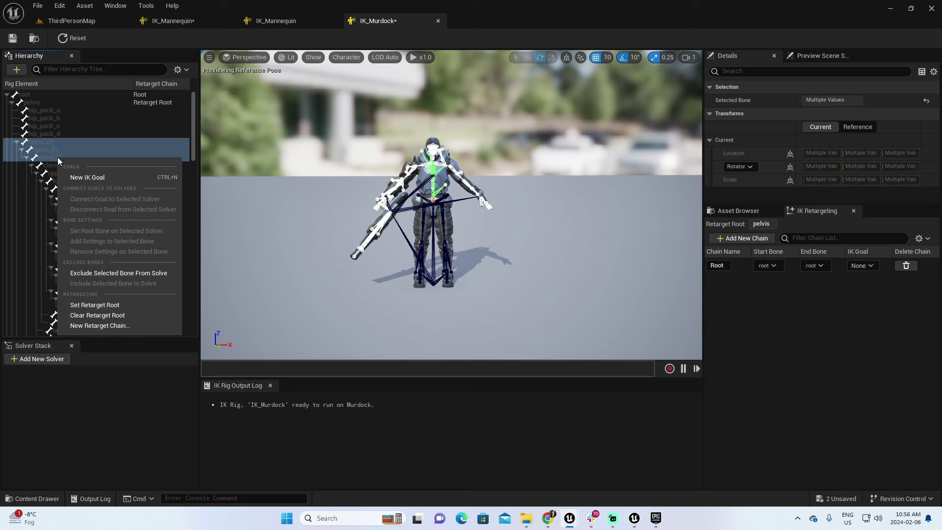
left_click(111, 327)
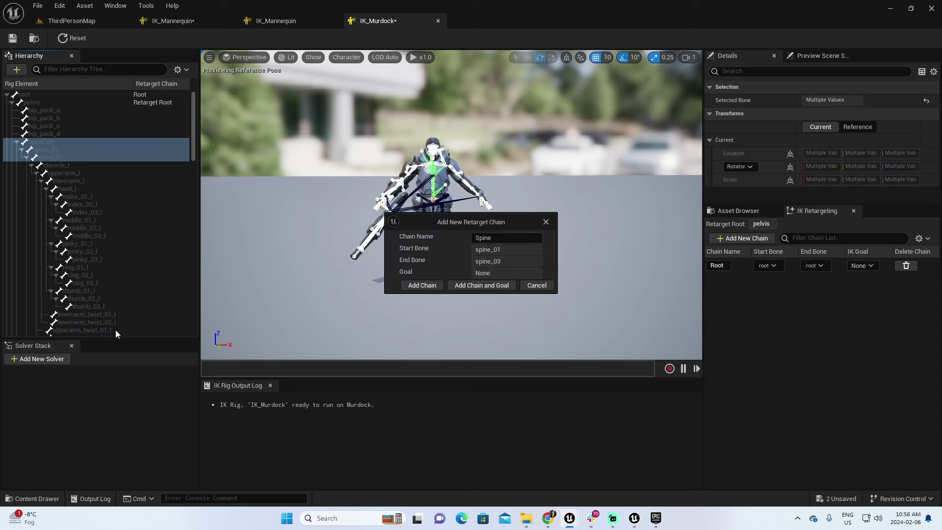
left_click(422, 285)
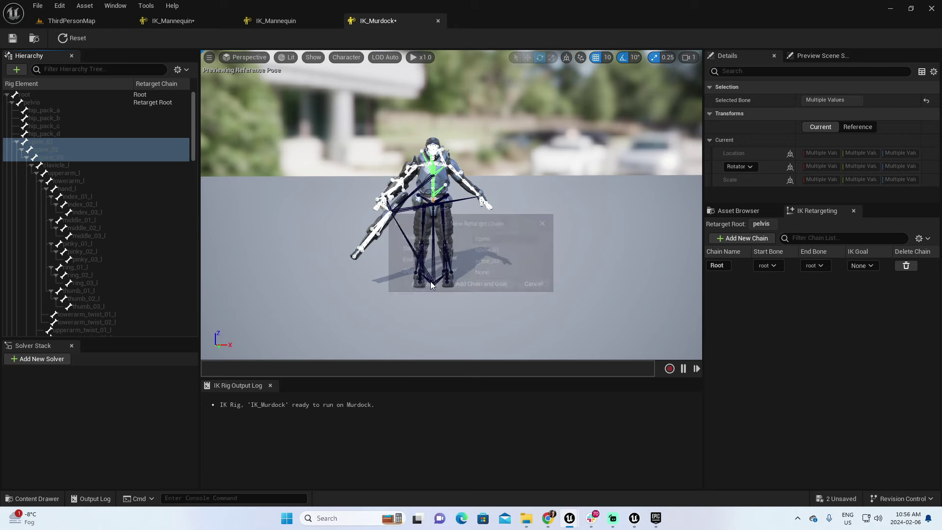
Step: Look up the clavicle chain naming in IK_Mannequin and add a matching LeftClavicle chain for clavicle_l in IK_Murdock
left_click(299, 19)
scroll(808, 361, "up", 2)
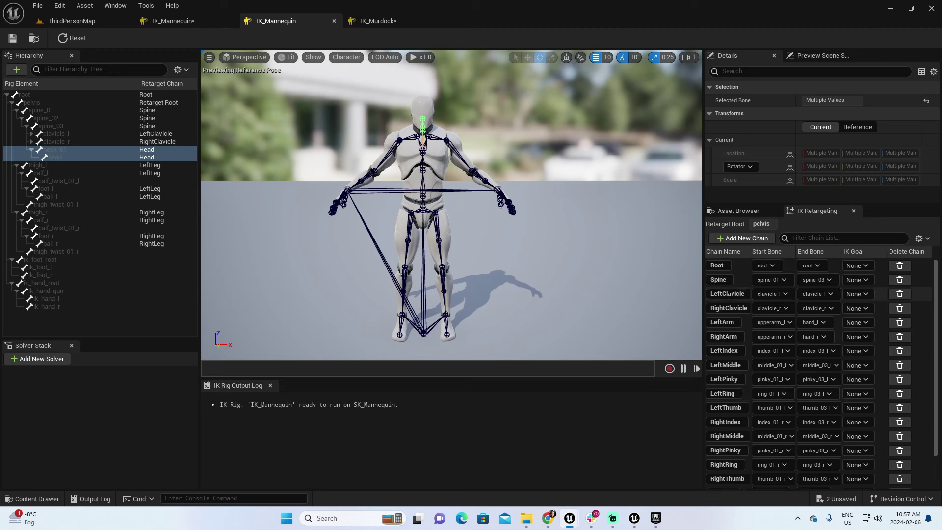
left_click(724, 293)
left_click_drag(724, 293, 744, 295)
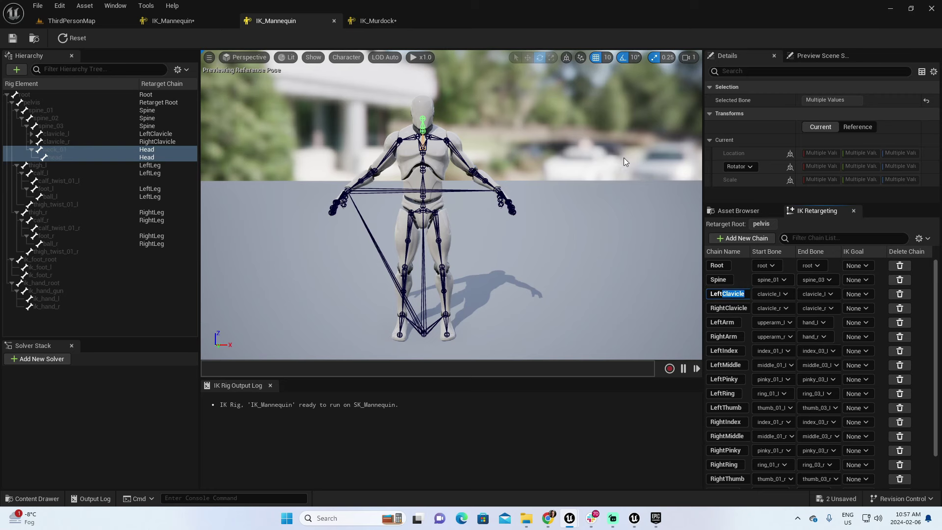
left_click(377, 21)
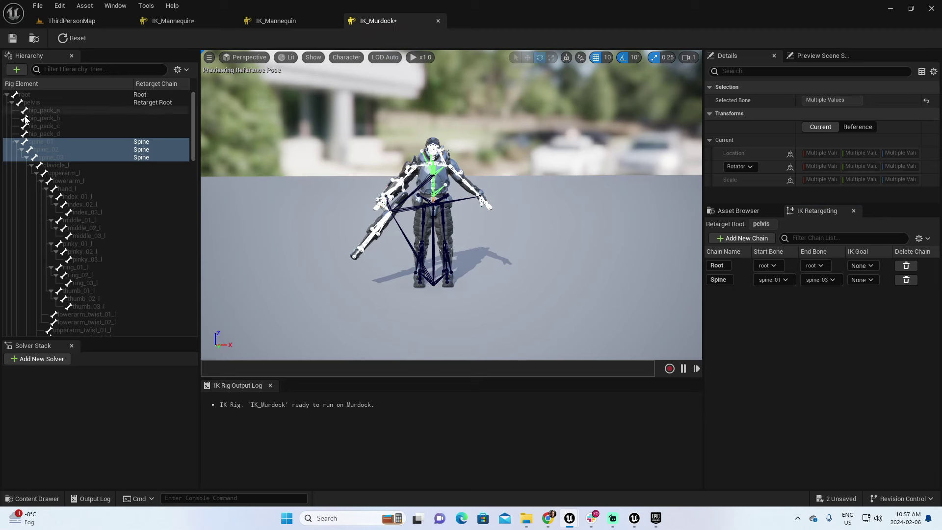
left_click(55, 164)
right_click(55, 164)
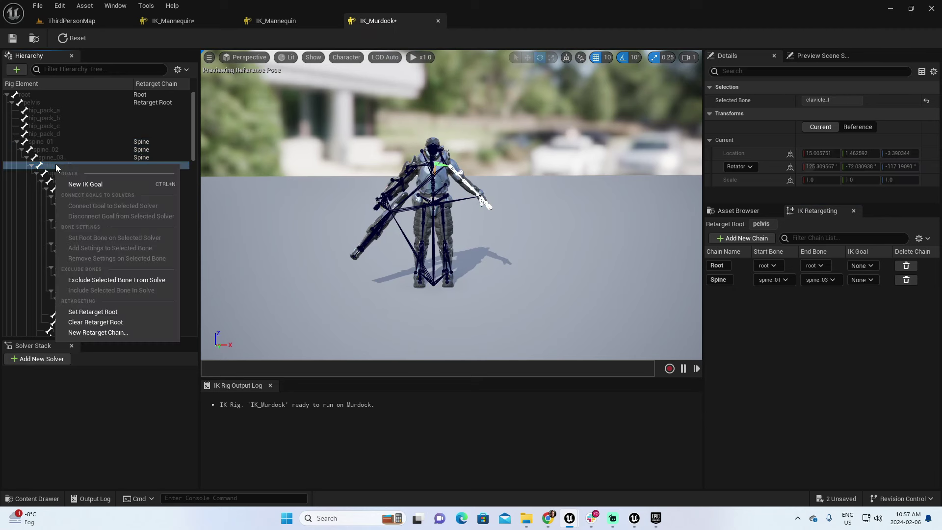
left_click(98, 332)
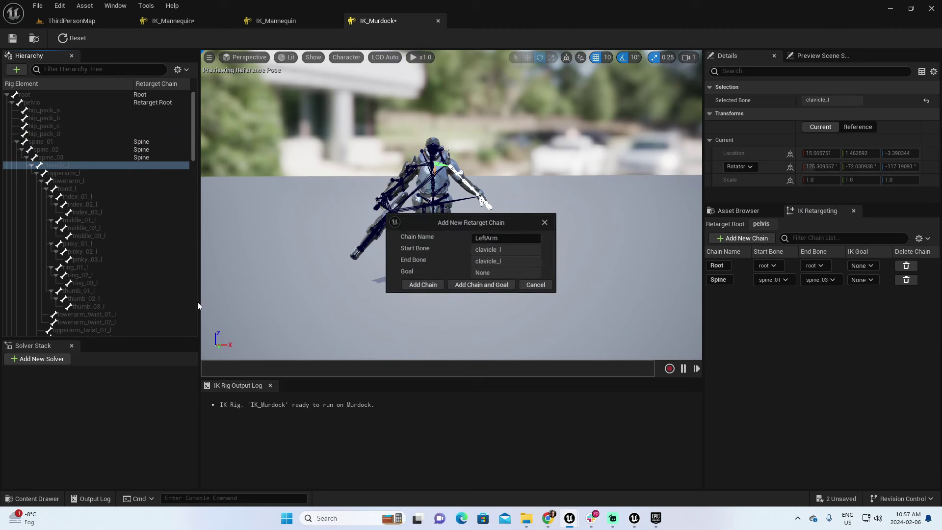
left_click(520, 237)
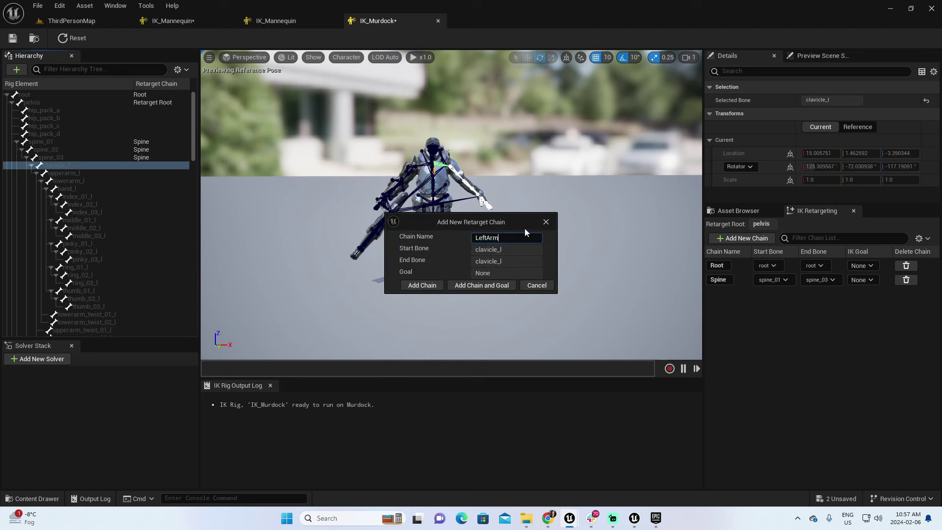
key("BackSpace")
key("BackSpace")
key("BackSpace")
type("Clavicle")
left_click(421, 286)
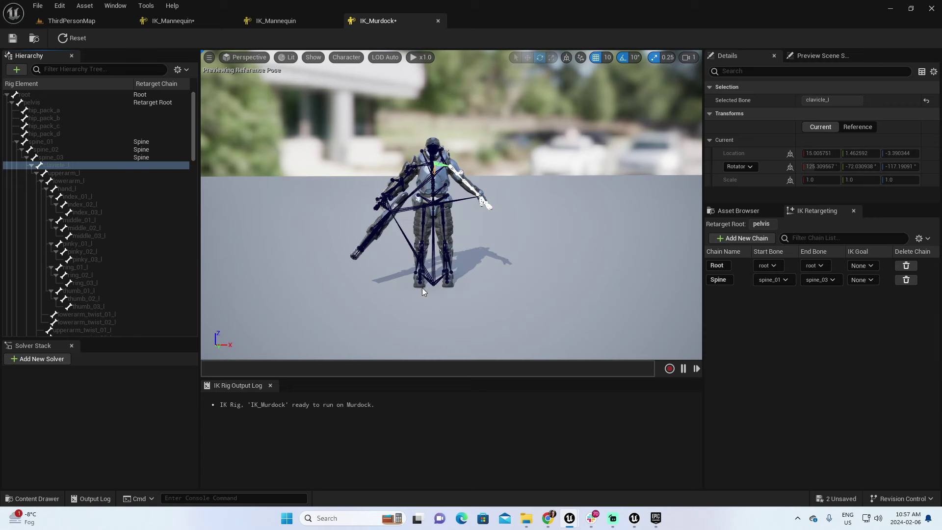
Step: Collapse the clavicle_l branch and add a retarget chain named RightClavicle for the clavicle_r bone
left_click(32, 165)
left_click(53, 172)
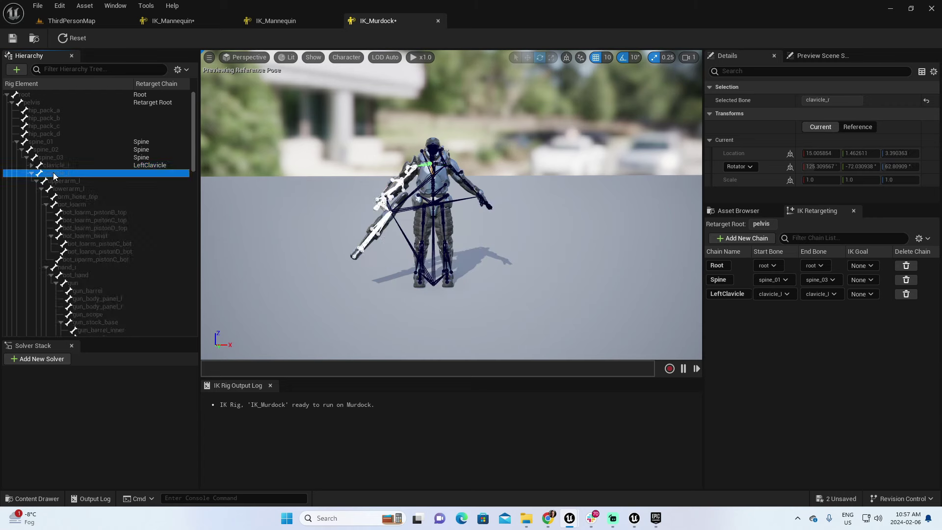
right_click(54, 175)
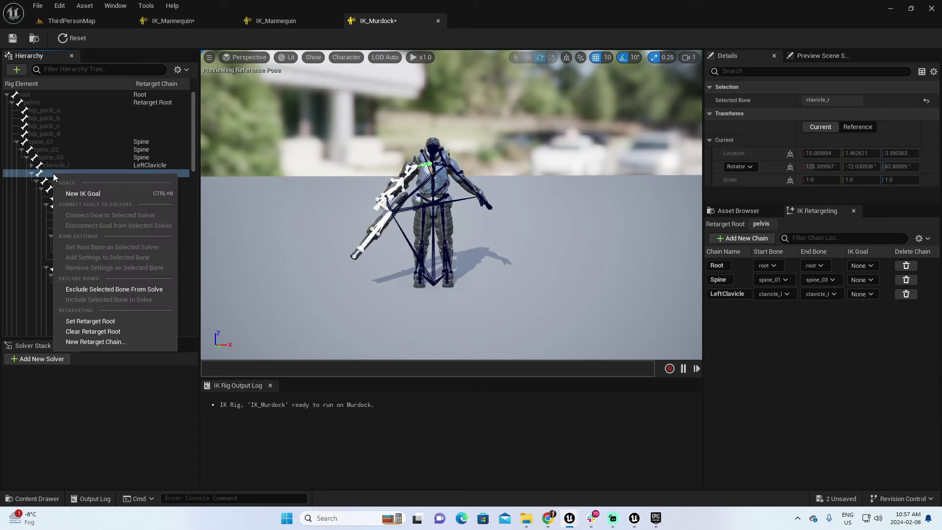
left_click(121, 342)
left_click(505, 238)
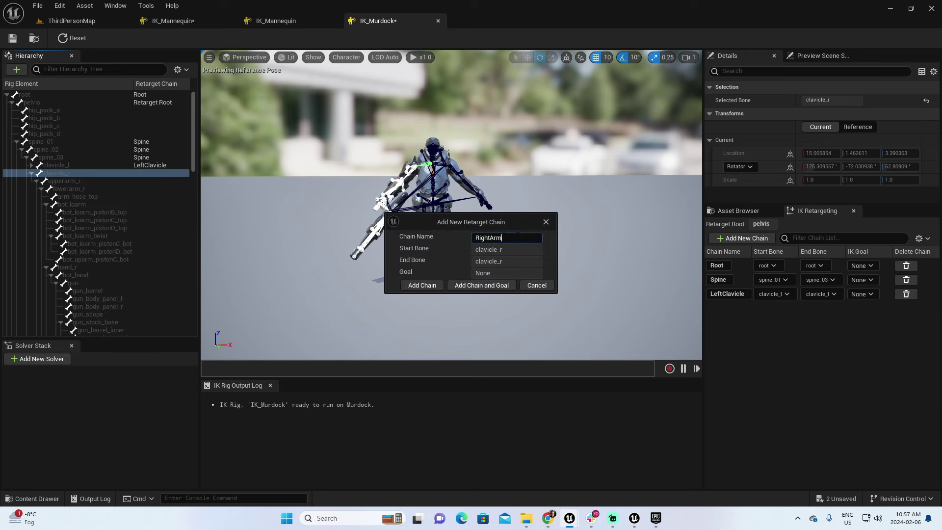
type("RightClavicle")
left_click(438, 283)
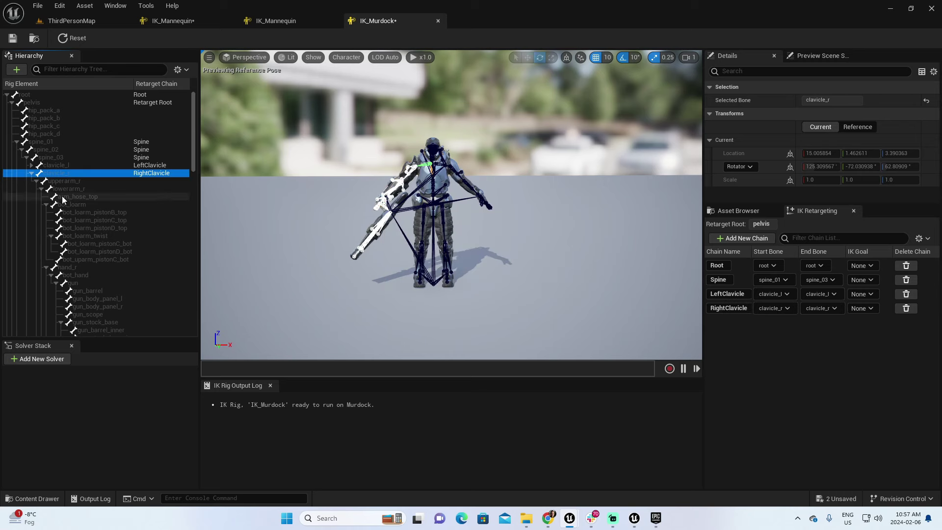
Step: Collapse the clavicle_r branch and frame the selected neck_01 and head bones in the viewport
left_click(32, 173)
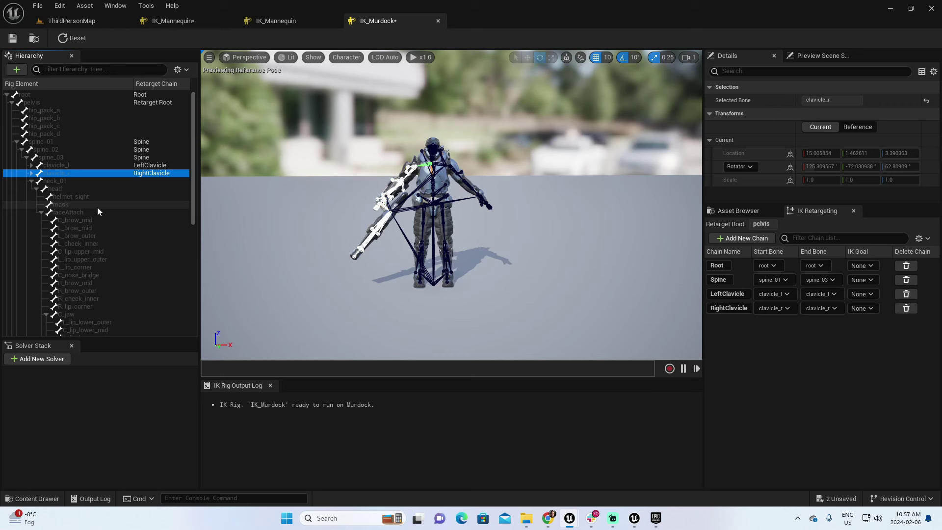
left_click(30, 181)
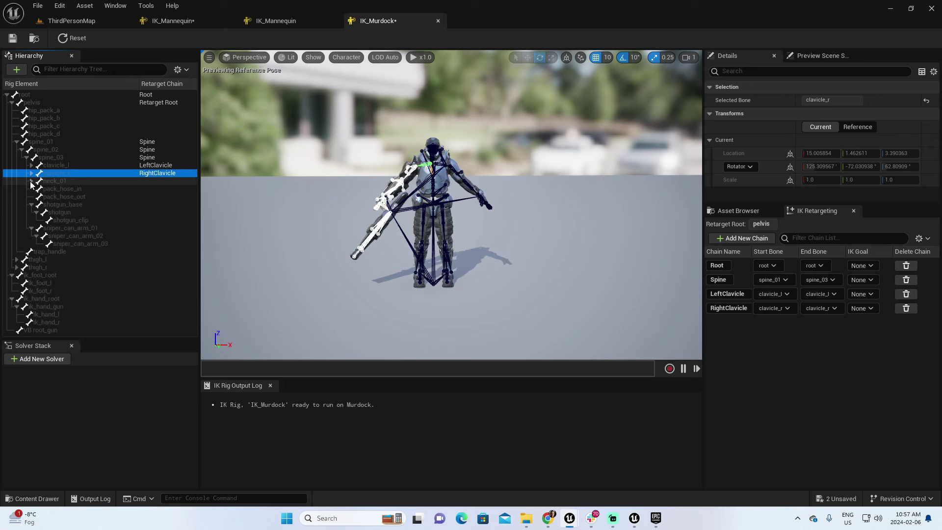
left_click(31, 182)
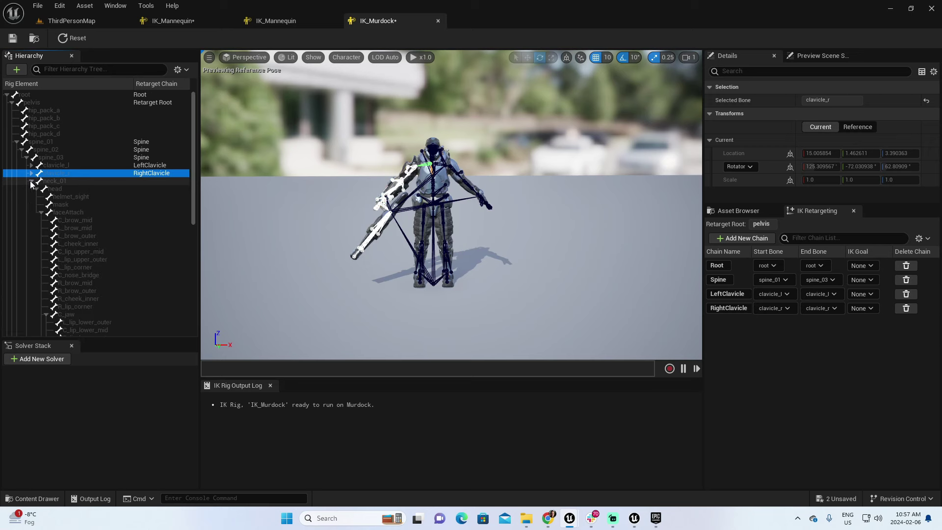
left_click(58, 180)
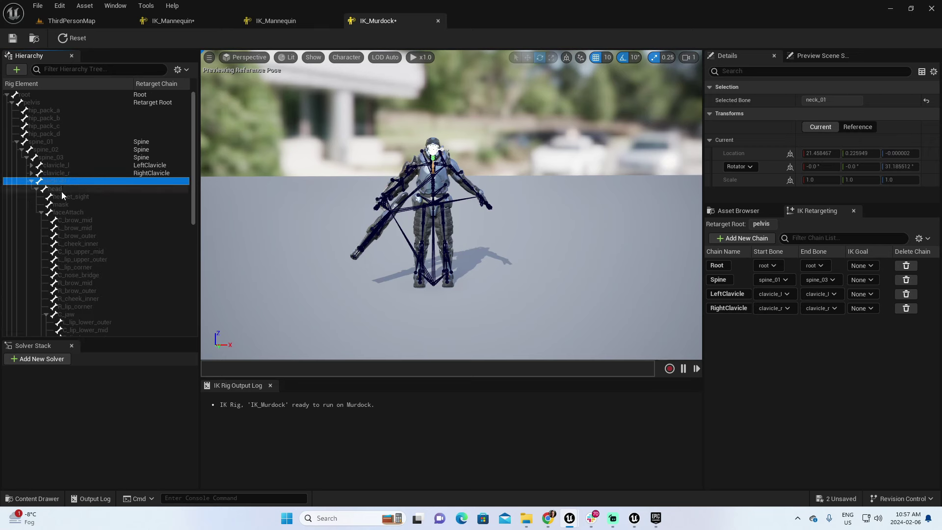
left_click(61, 187, "shift")
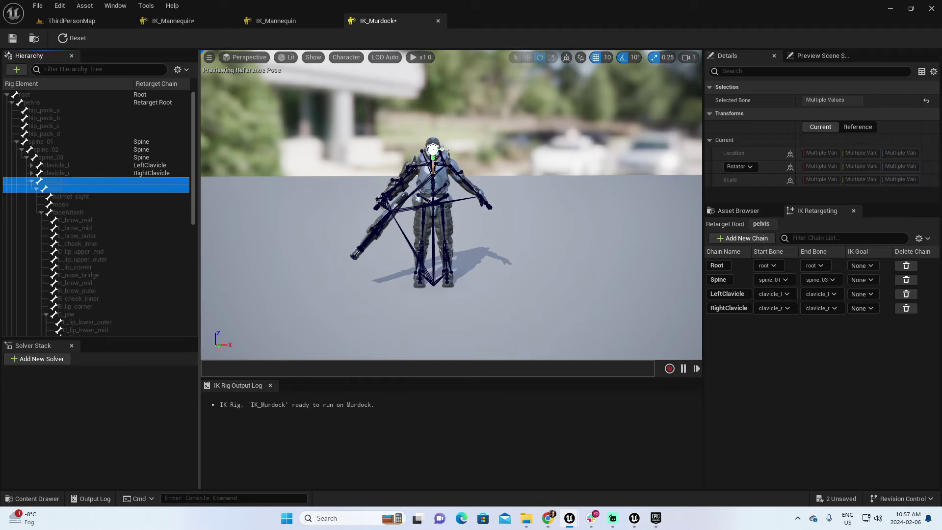
key("f")
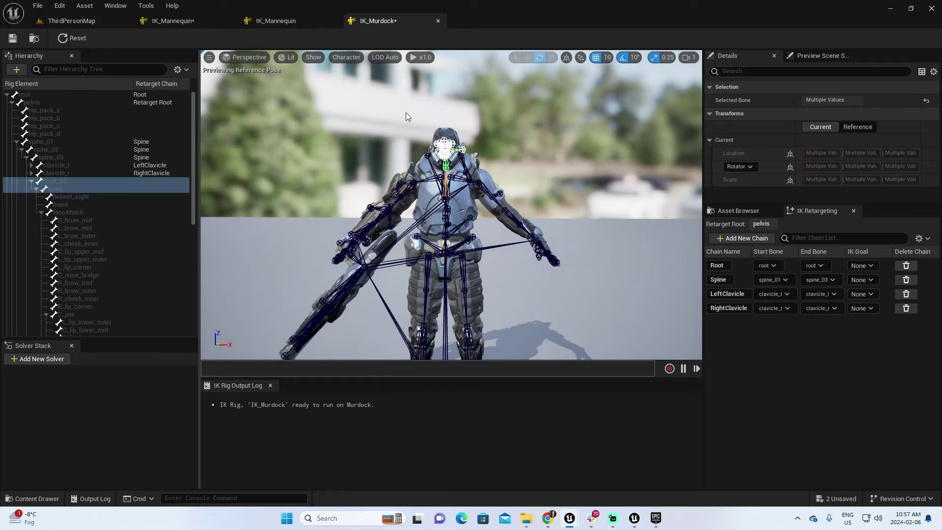
Step: Reduce the bone draw size in the character display options to make Murdock's skeleton easier to read
left_click(350, 58)
mouse_move(362, 108)
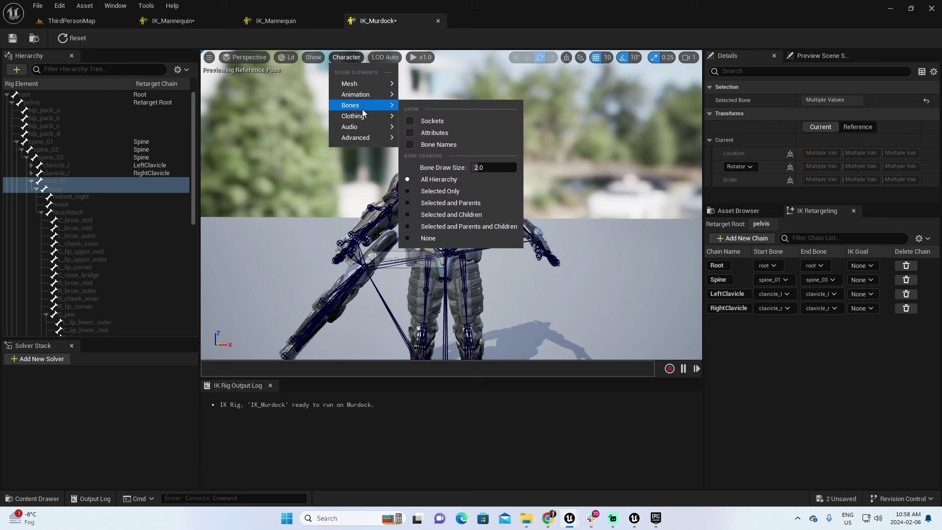
left_click_drag(479, 167, 456, 168)
left_click(542, 168)
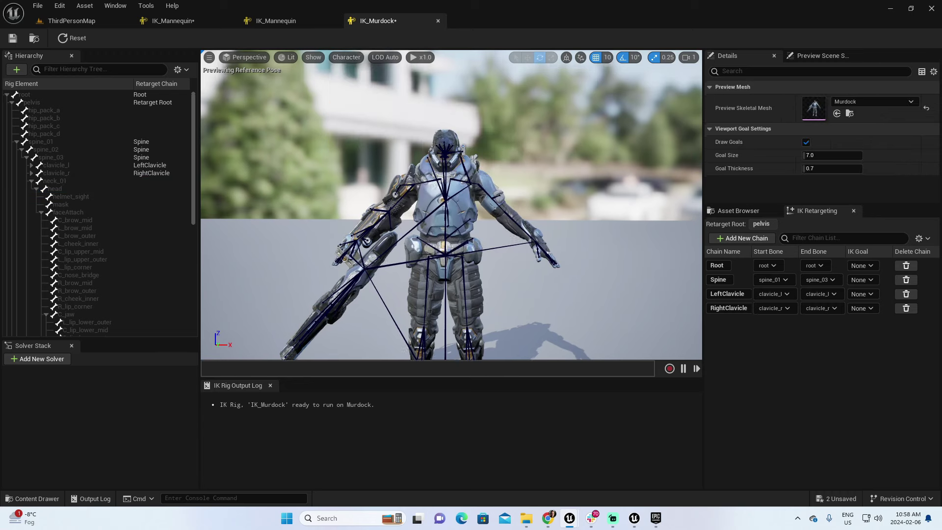
scroll(542, 168, "up", 3)
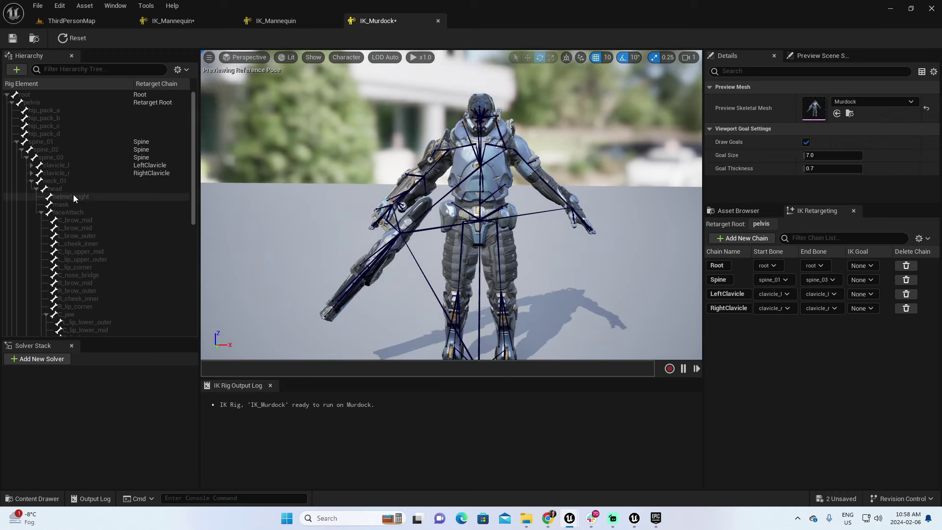
Step: Add a retarget chain named Head running from neck_01 to head, without a goal
left_click(72, 180)
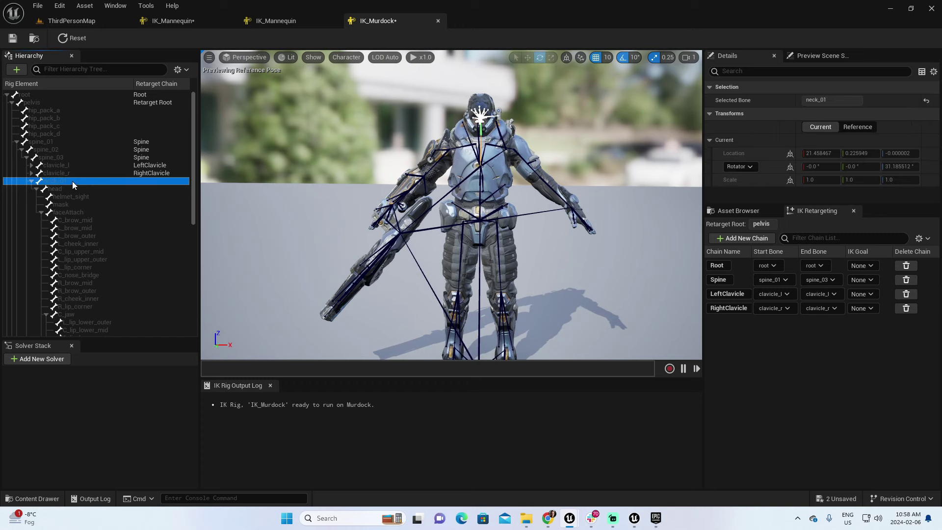
left_click(77, 188, "shift")
right_click(76, 188)
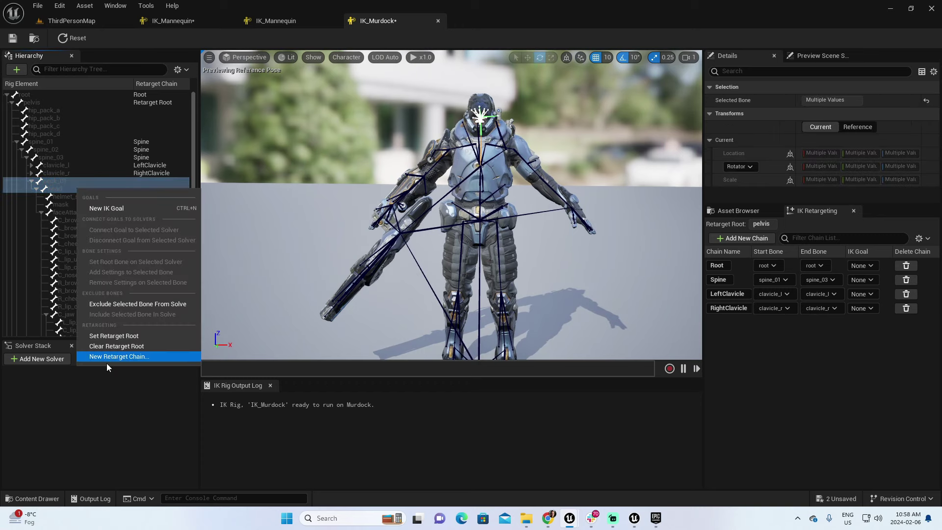
left_click(113, 357)
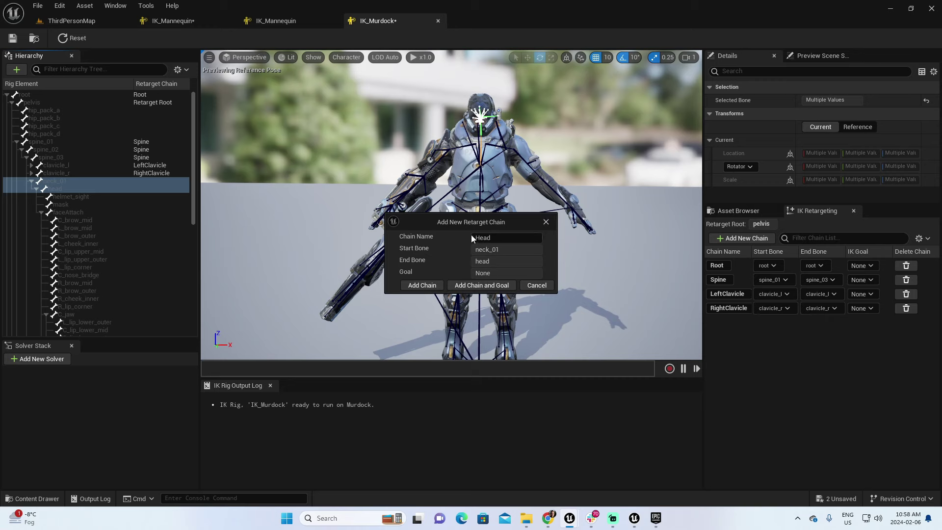
left_click(419, 285)
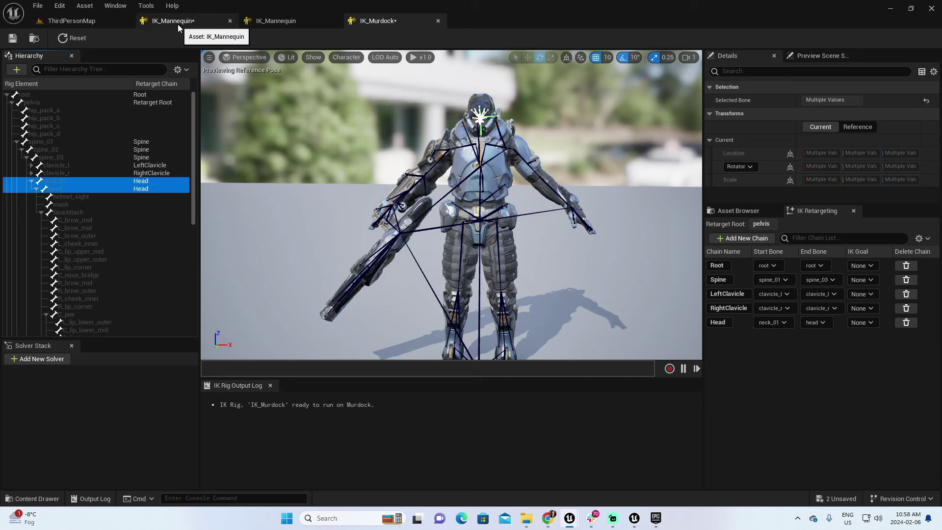
Step: Review the full retarget chain list of IK_Mannequin for chains still to match, and return to IK_Murdock
left_click(284, 20)
scroll(779, 396, "down", 3)
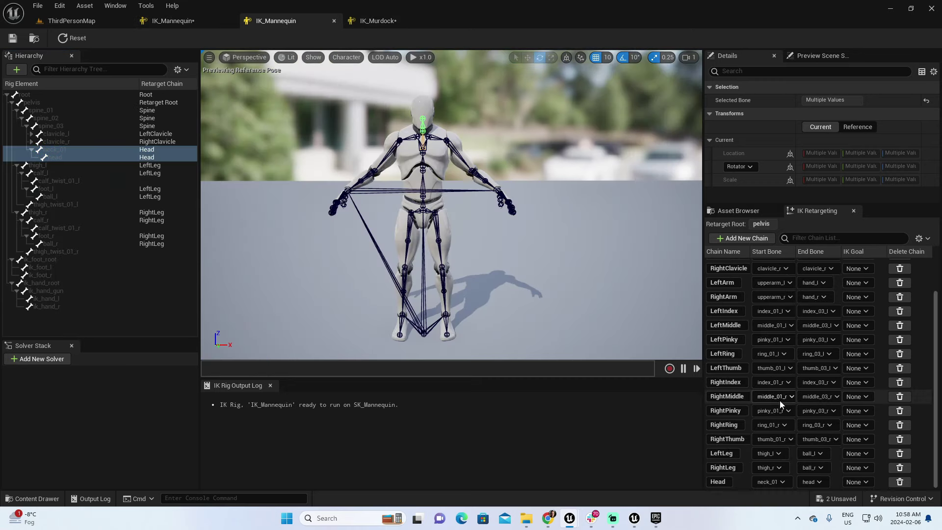
scroll(757, 398, "up", 3)
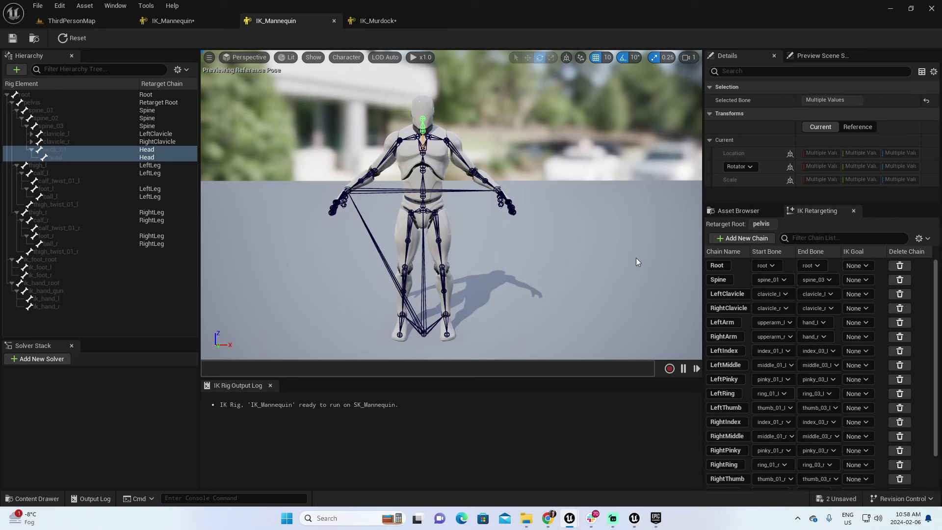
left_click(367, 22)
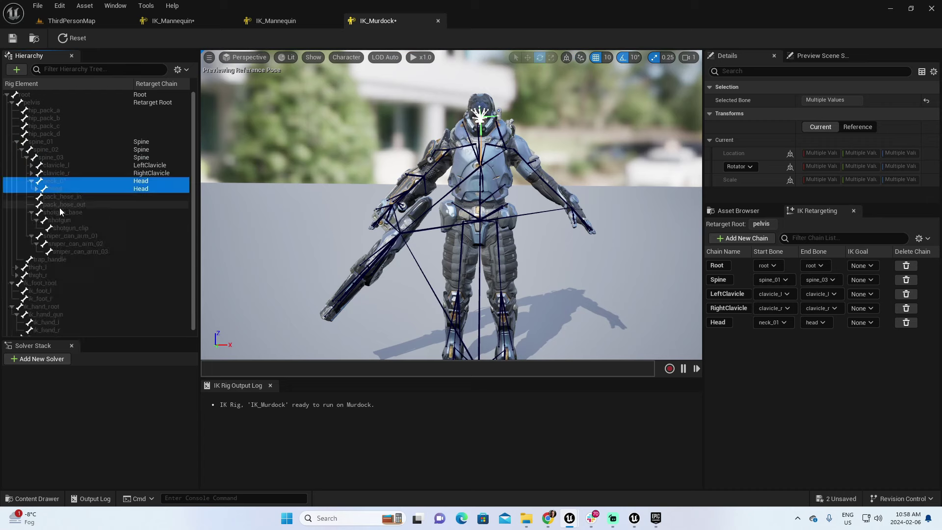
Step: Collapse the neck_01, shotgun_base and sniper_can_arm_01 branches of the bone hierarchy
left_click(32, 182)
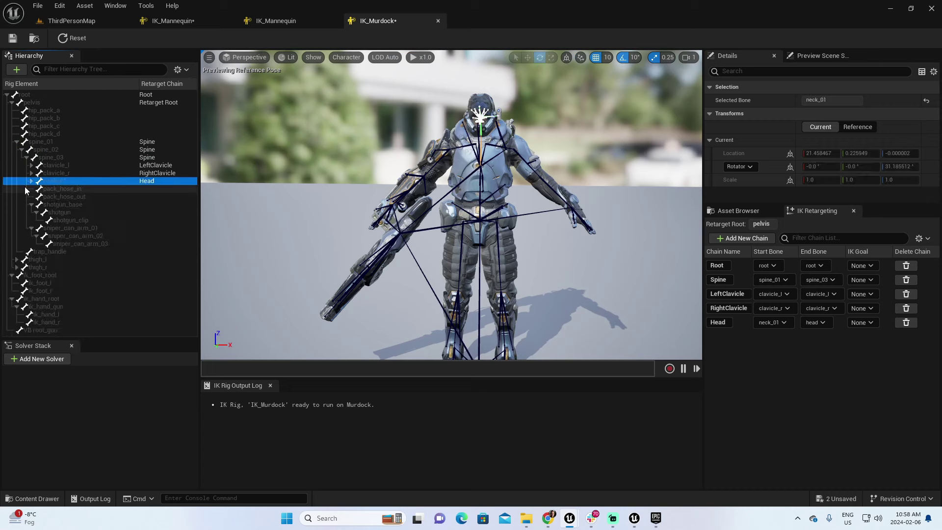
left_click(31, 205)
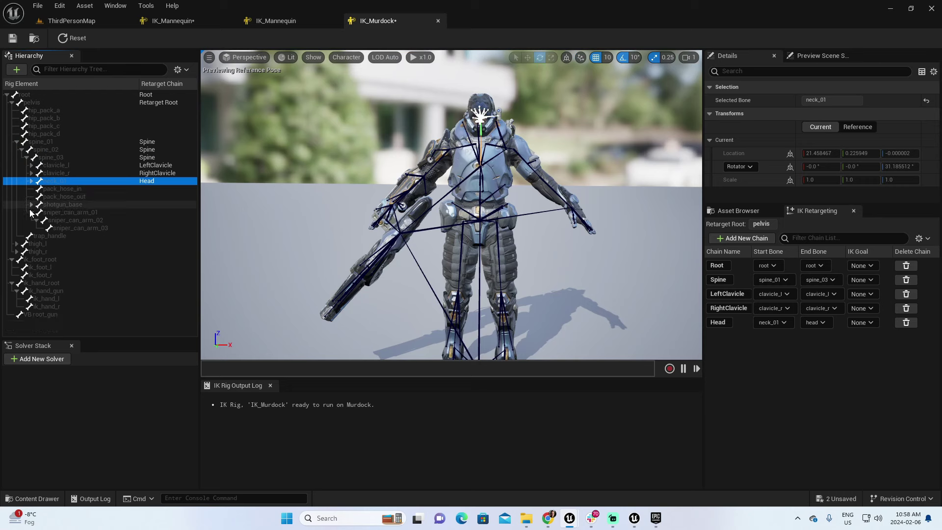
left_click(32, 213)
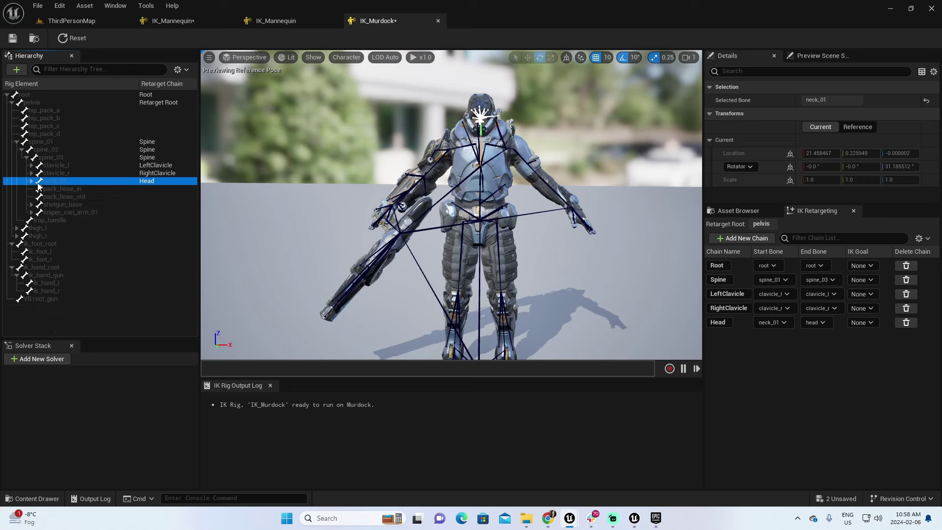
Step: Add a retarget chain named LeftArm running from upperarm_l to hand_l, without a goal
left_click(69, 165)
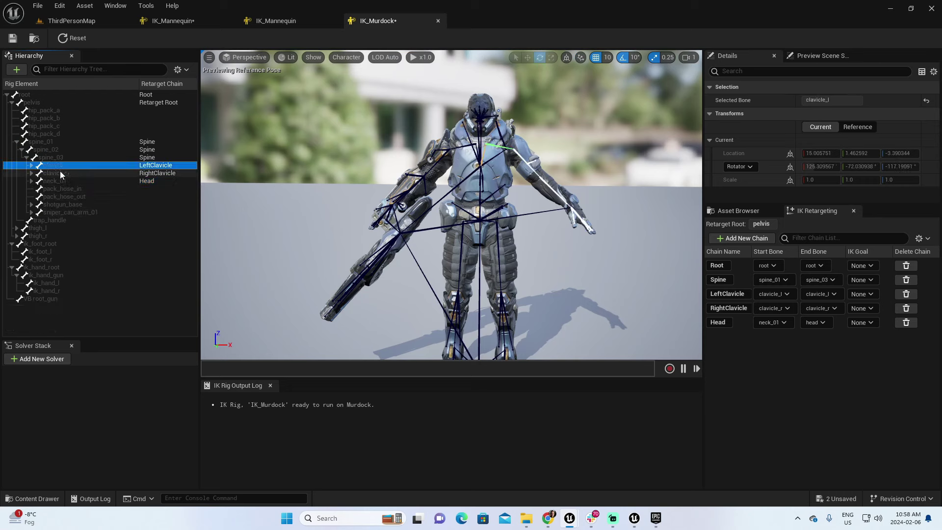
left_click(31, 166)
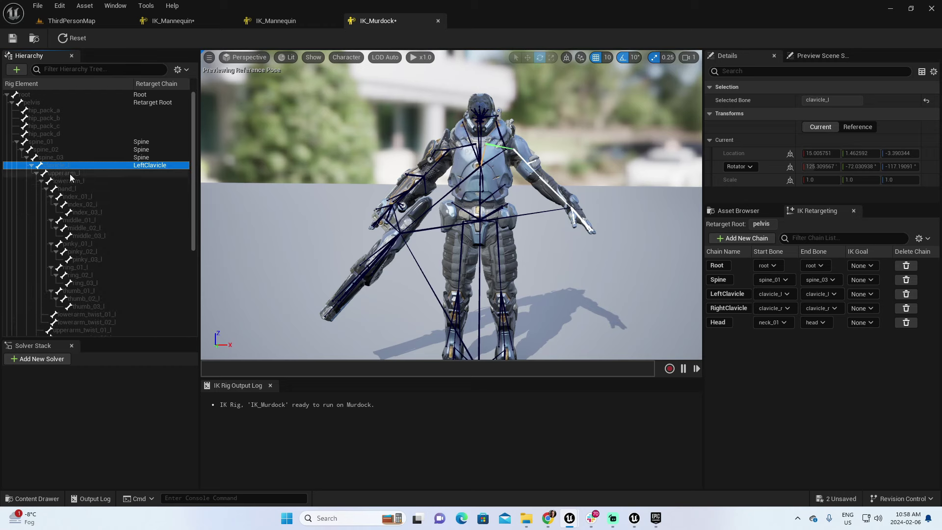
left_click(70, 174)
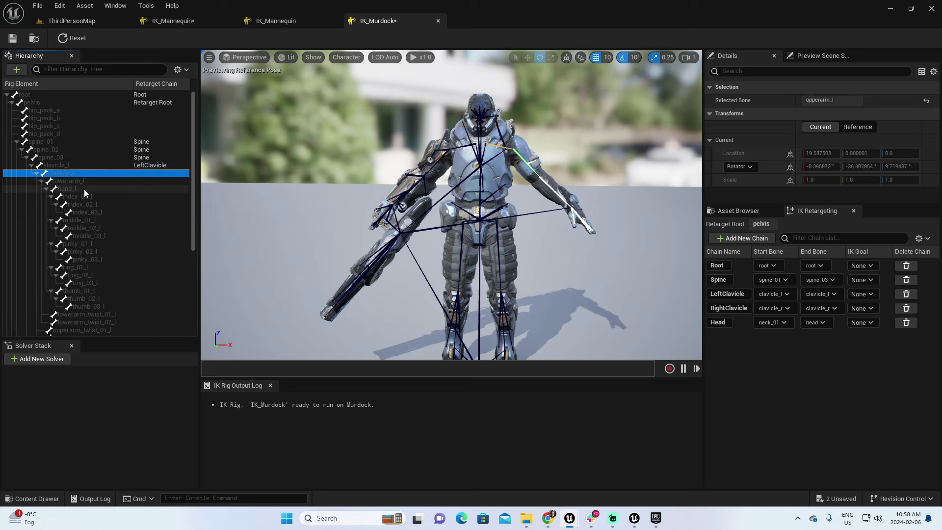
left_click(84, 190, "shift")
right_click(84, 189)
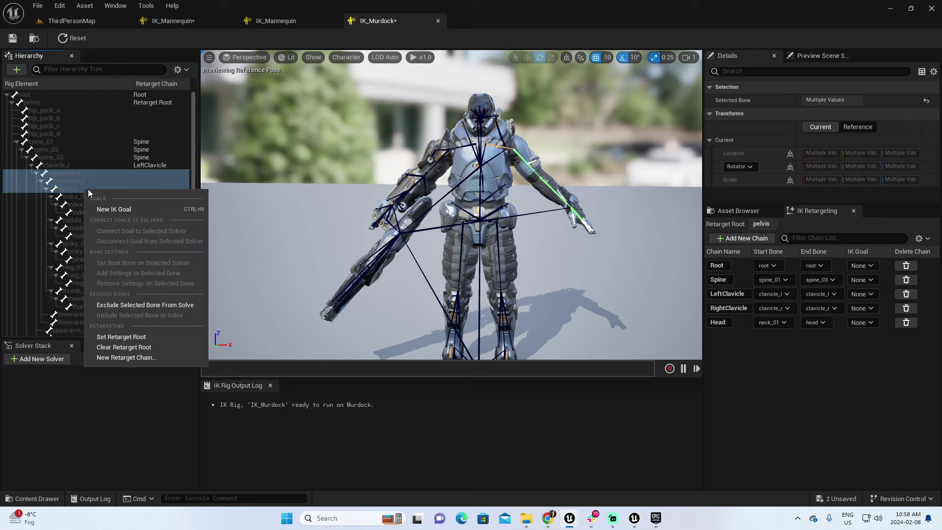
left_click(146, 357)
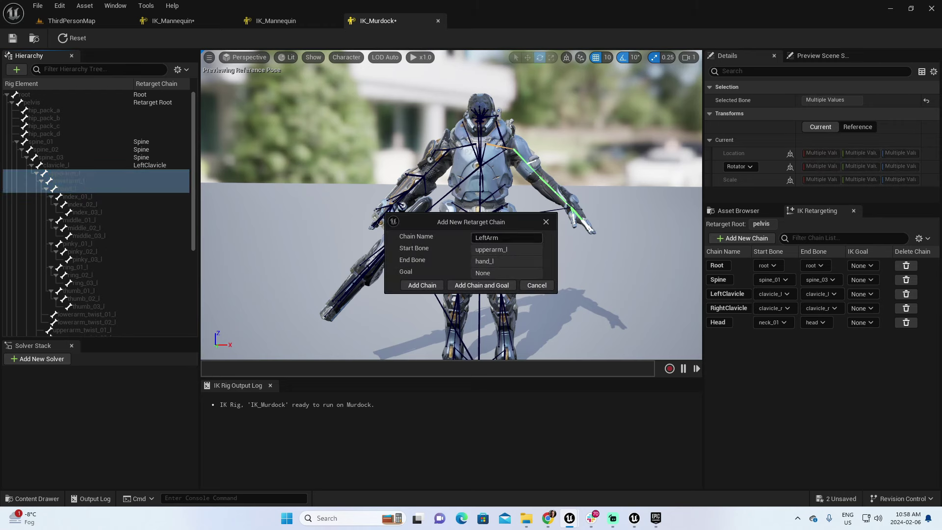
left_click(422, 285)
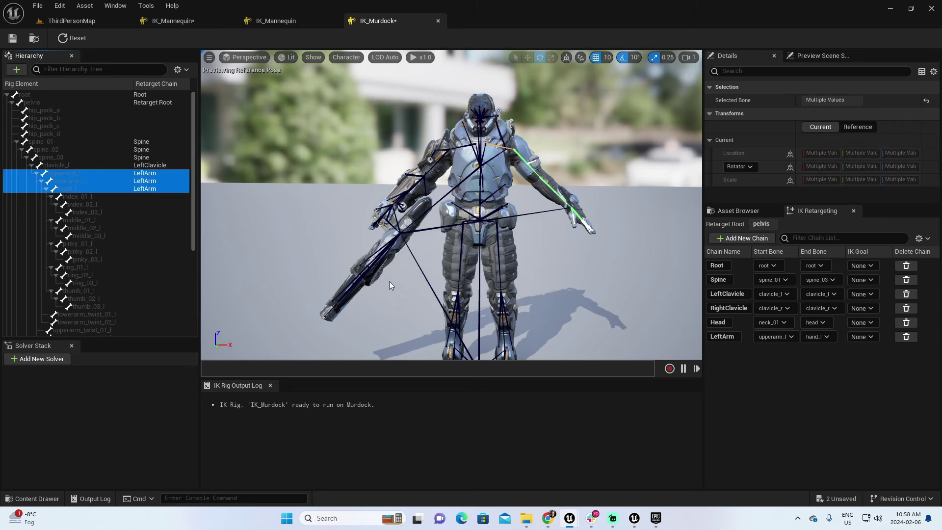
Step: Add a retarget chain named RightArm starting at upperarm_r, without a goal, and set its end bone to hand_r
left_click(37, 173)
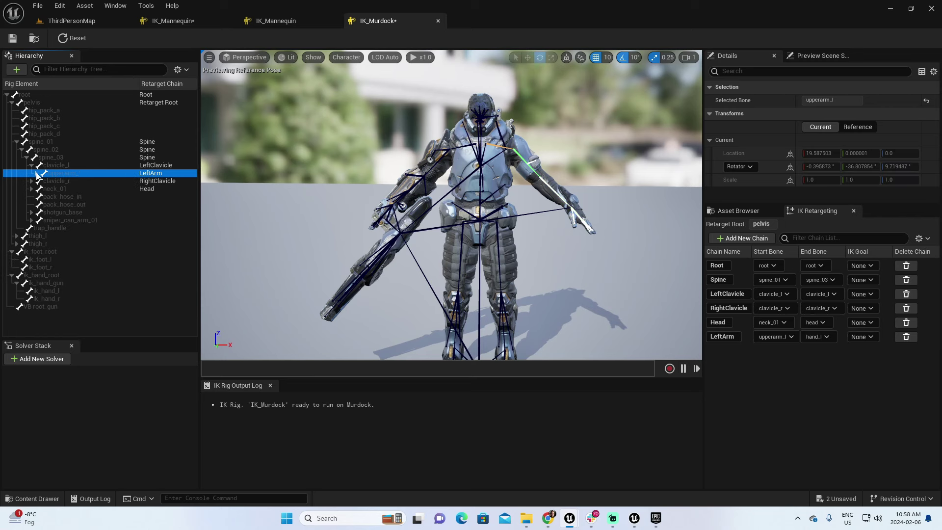
left_click(31, 181)
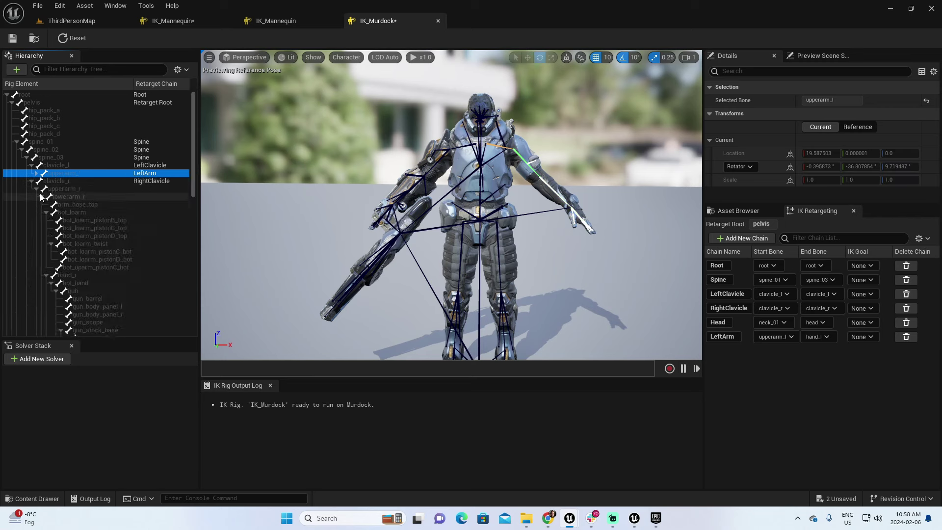
left_click(75, 189)
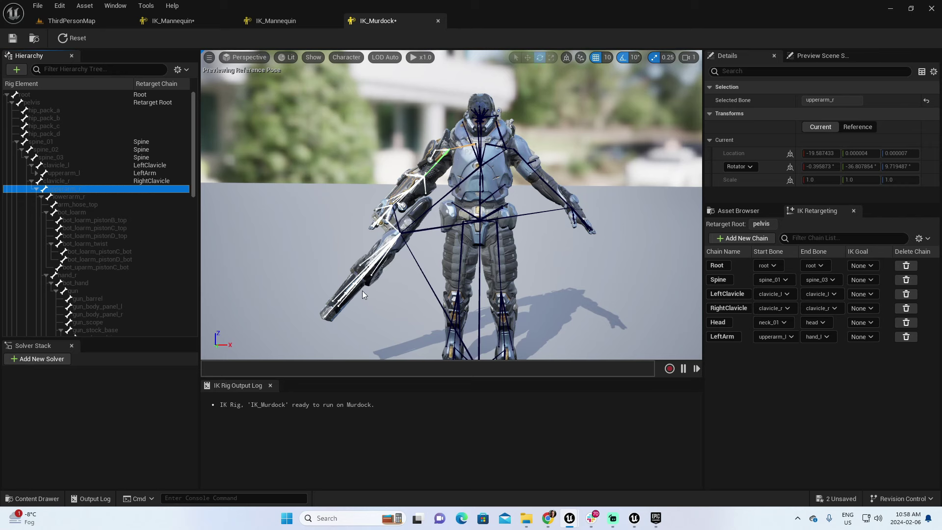
right_click(66, 188)
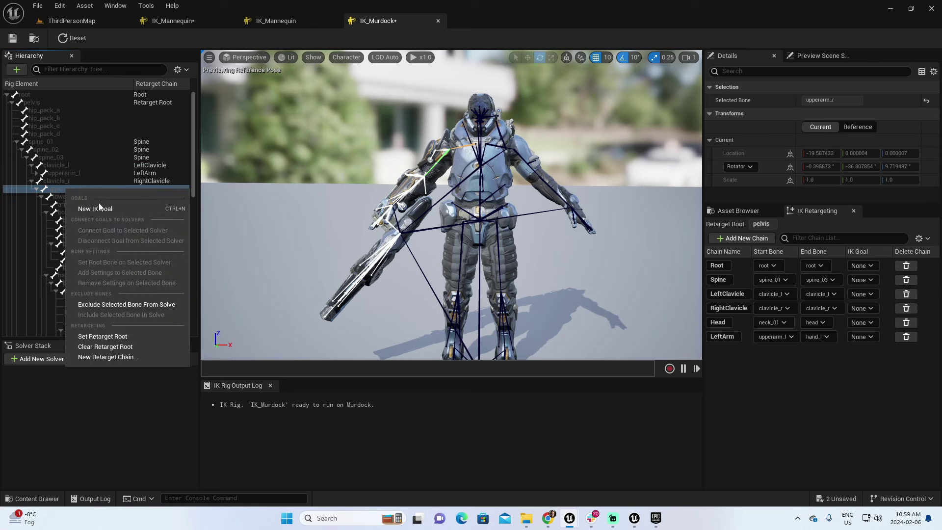
left_click(124, 360)
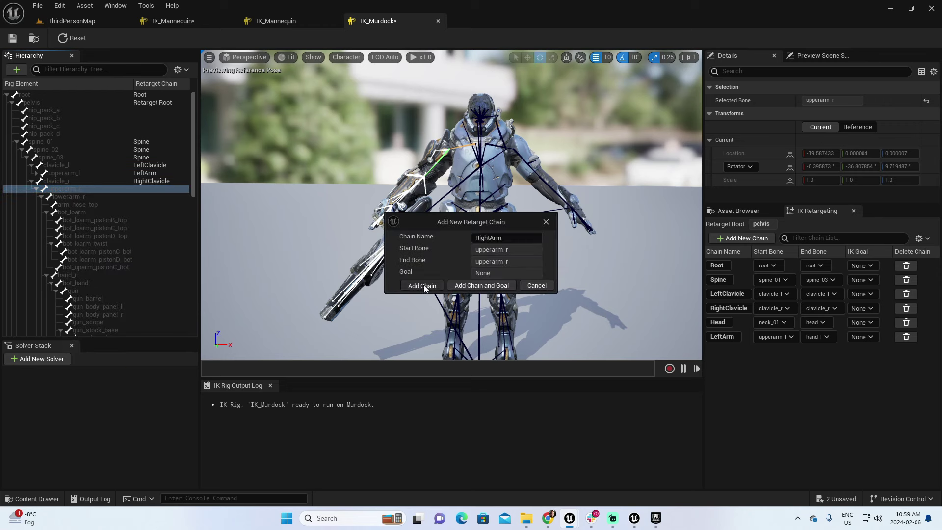
left_click(422, 285)
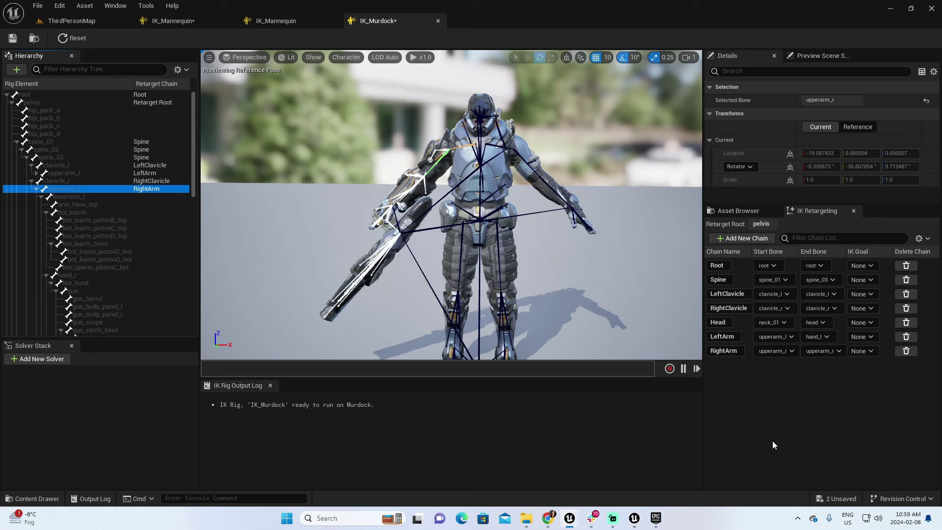
left_click(826, 351)
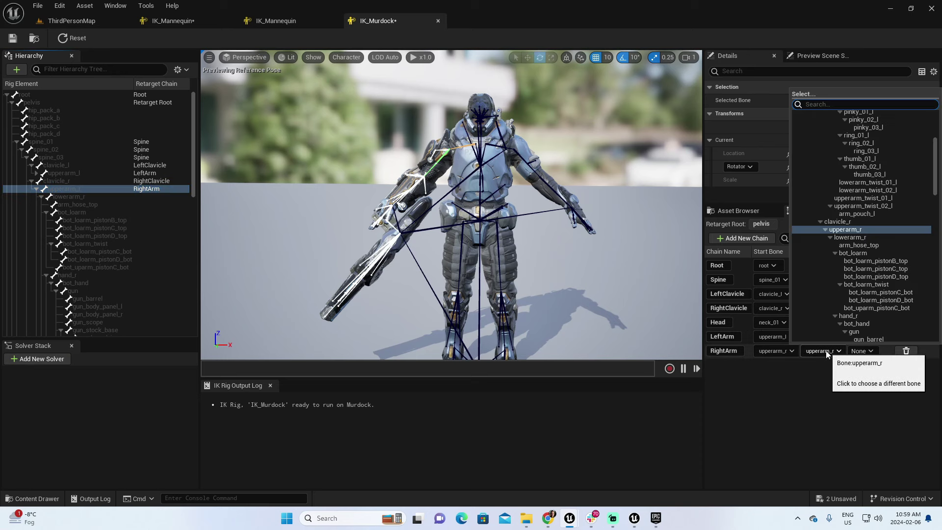
left_click(847, 317)
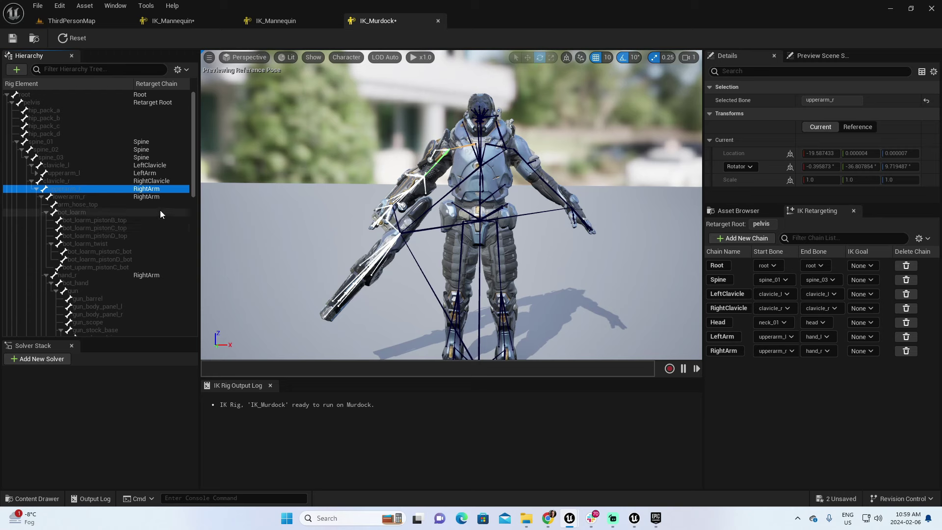
Step: Collapse the hand_r and lowerarm_r branches in the right arm's bone hierarchy
scroll(153, 264, "down", 2)
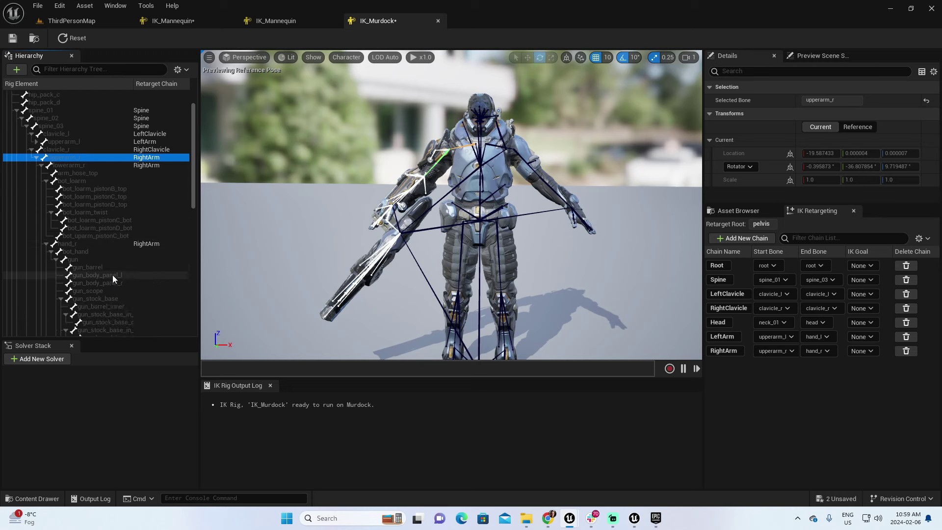
scroll(113, 276, "up", 1)
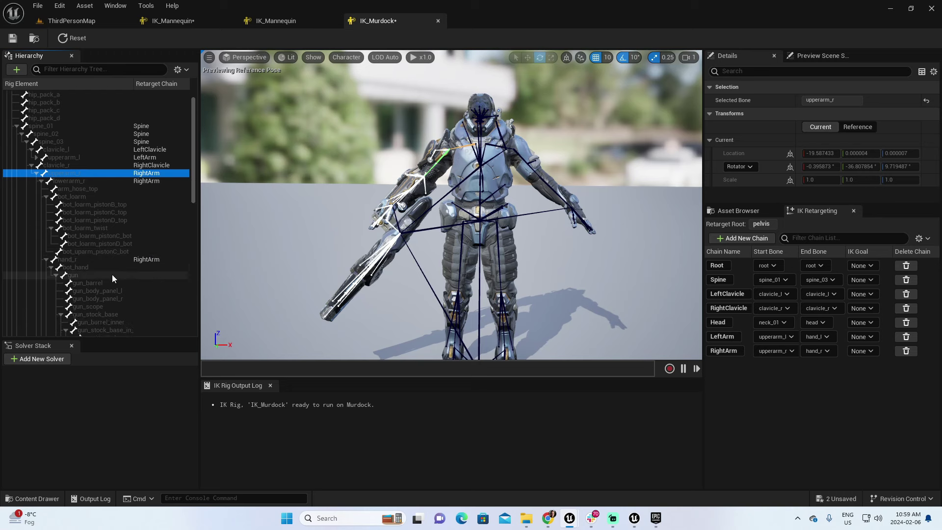
left_click(46, 260)
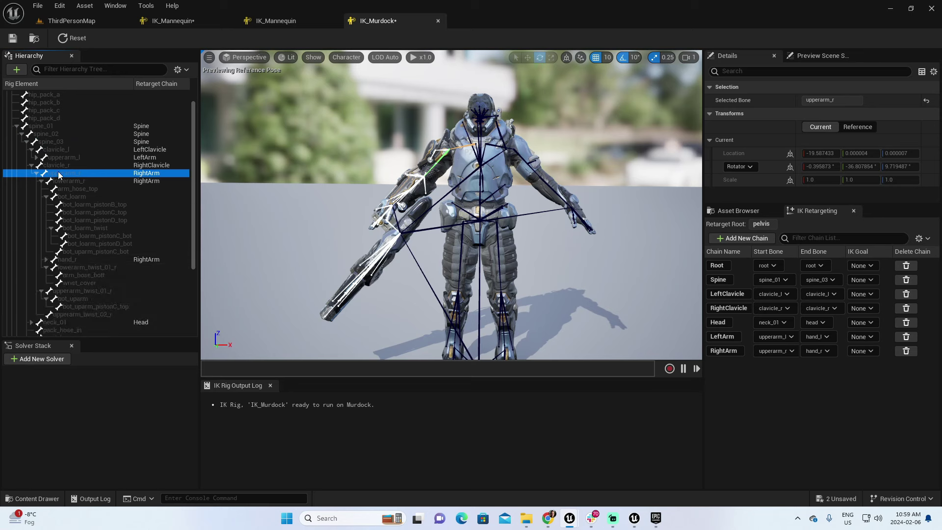
left_click(42, 181)
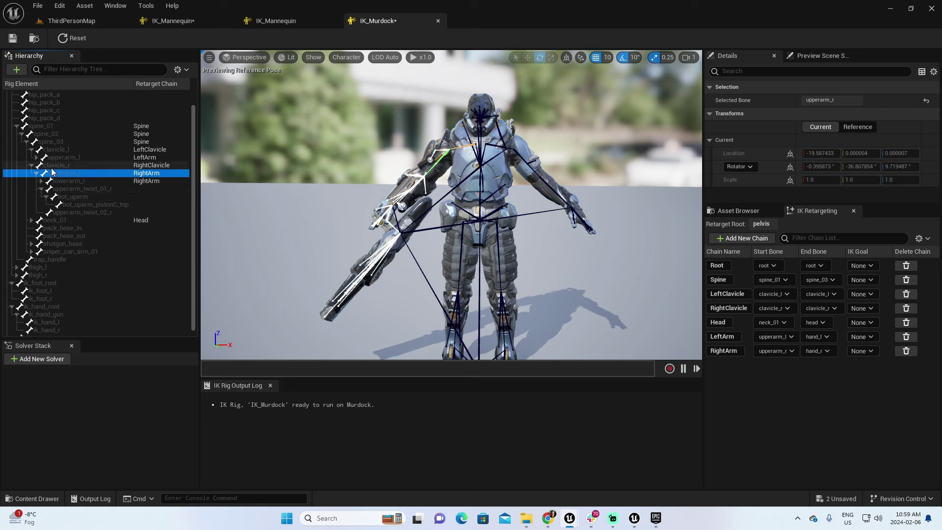
Step: Expand the upperarm_l branch and add a goal-free retarget chain named LeftIndex from index_01_l to index_03_l
left_click(36, 158)
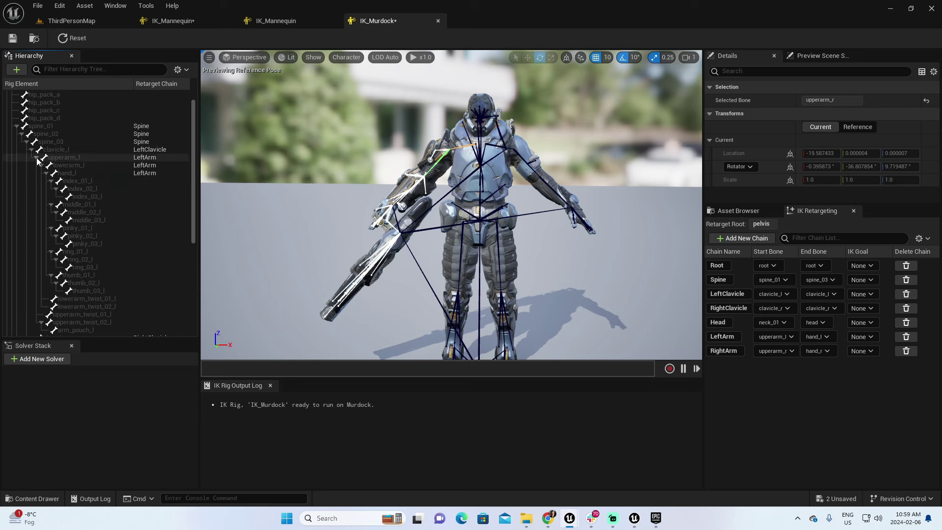
left_click(89, 172)
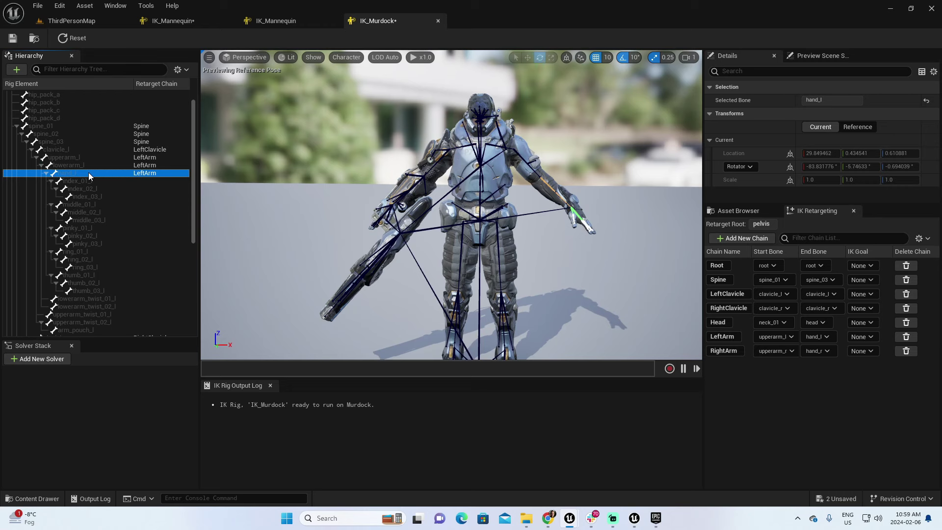
left_click(99, 181)
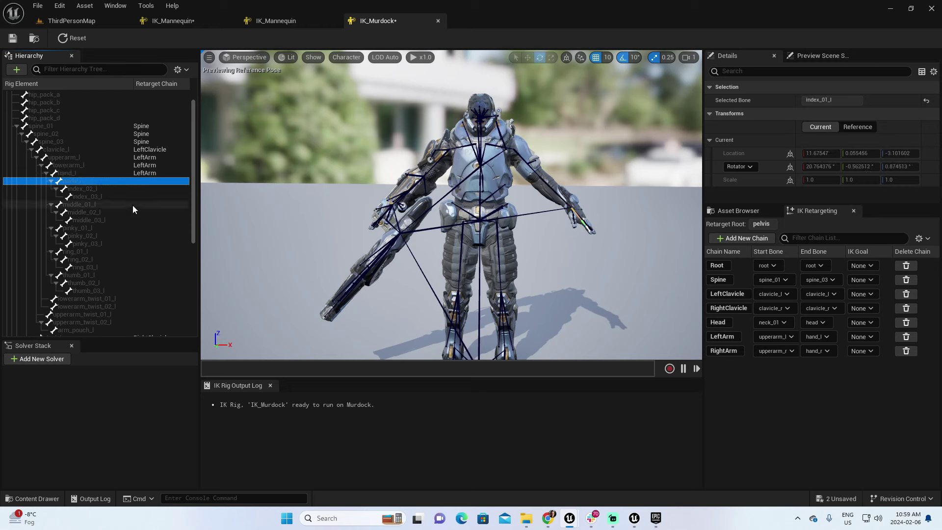
left_click(113, 197, "shift")
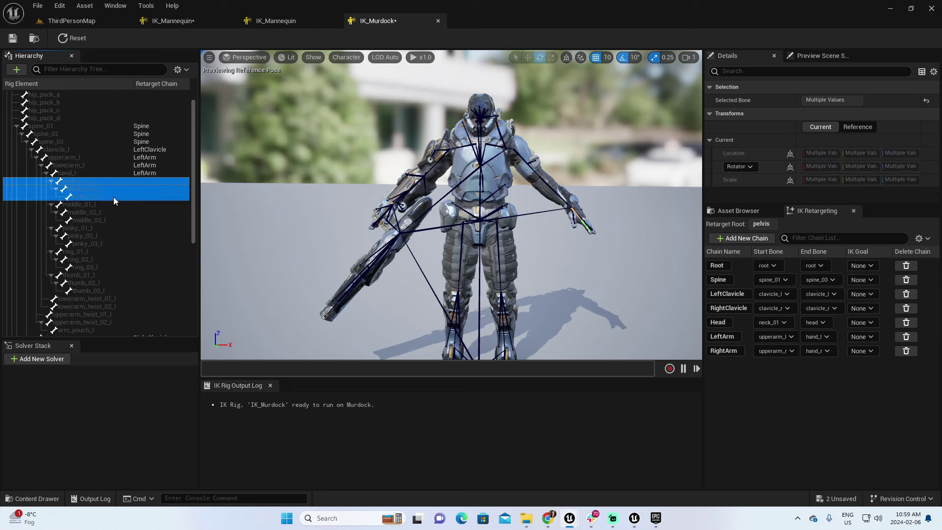
right_click(114, 197)
left_click(181, 364)
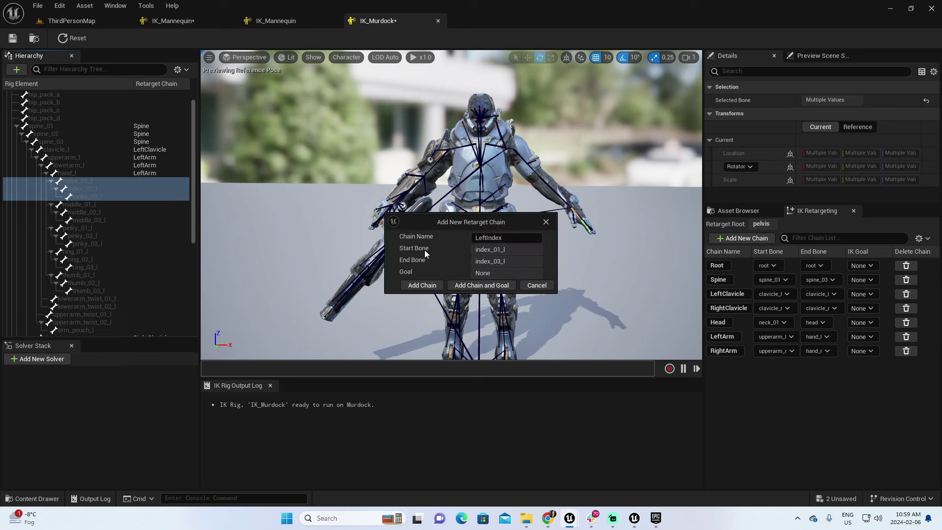
left_click(423, 289)
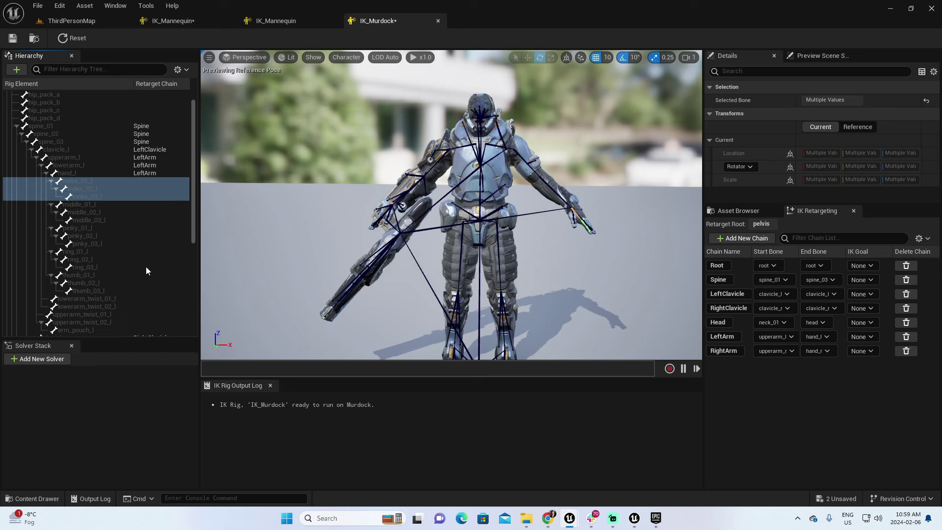
Step: Add a retarget chain named LeftMiddle running from middle_01_l to middle_03_l, without a goal
left_click(83, 199)
left_click(82, 204)
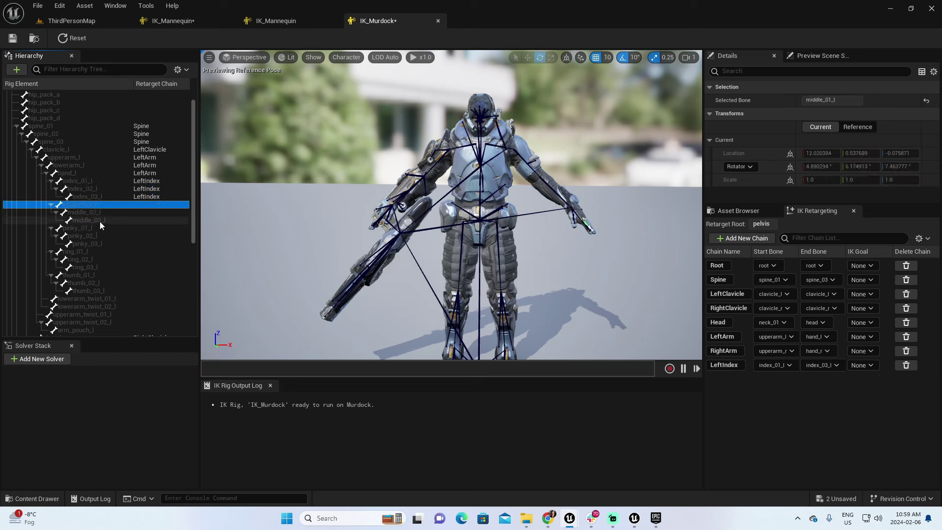
left_click(99, 221, "shift")
right_click(99, 222)
left_click(169, 389)
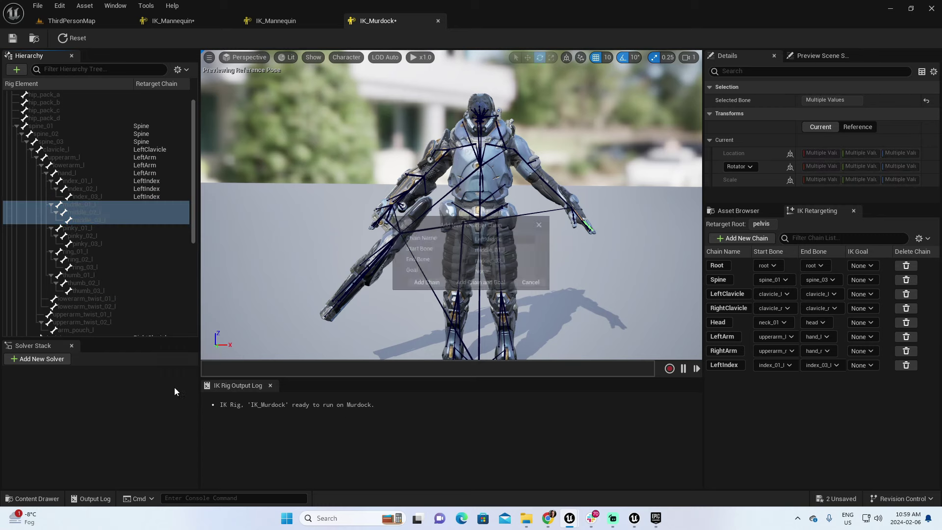
left_click(411, 288)
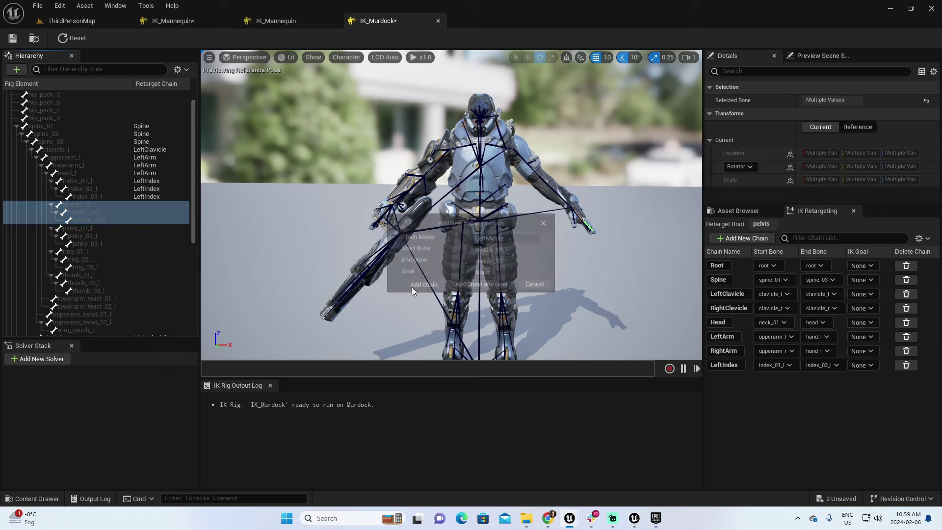
Step: Add a retarget chain named LeftPinky running from pinky_01_l to pinky_03_l, without a goal
left_click(93, 228)
left_click(110, 245, "shift")
right_click(112, 245)
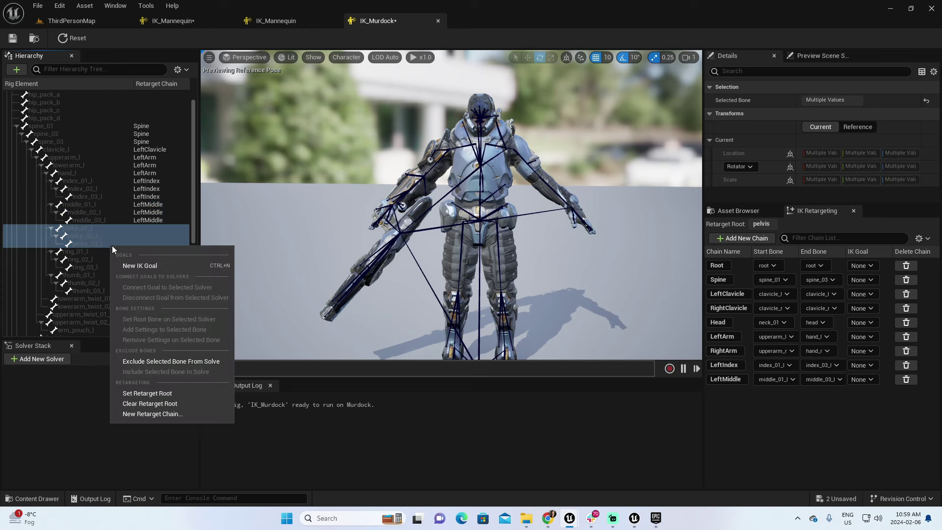
left_click(149, 417)
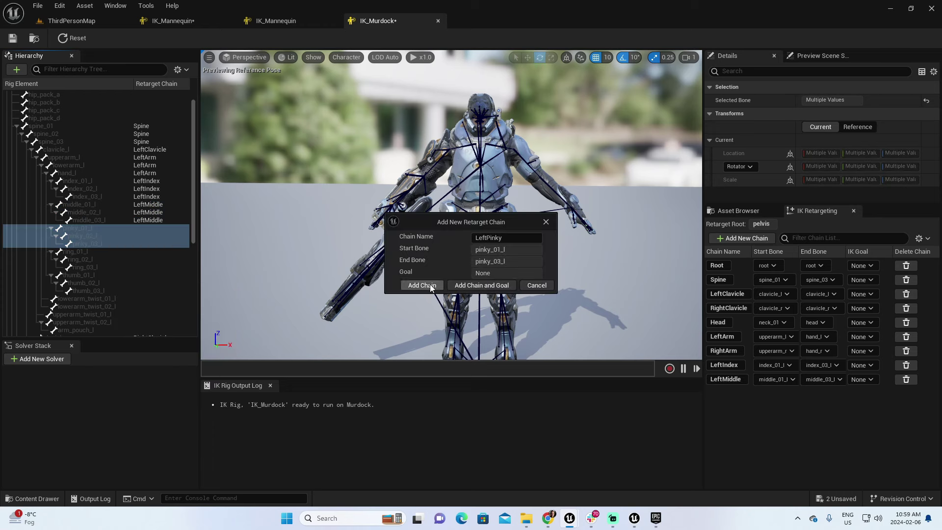
left_click(415, 286)
Step: Add a retarget chain named LeftRing running from ring_01_l to ring_03_l, without a goal
left_click(84, 252)
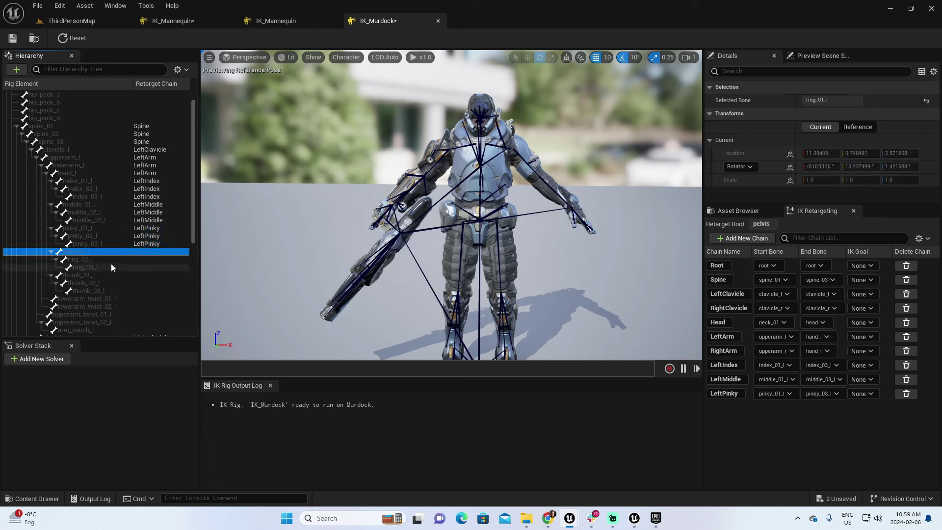
left_click(110, 265, "shift")
right_click(113, 267)
left_click(161, 434)
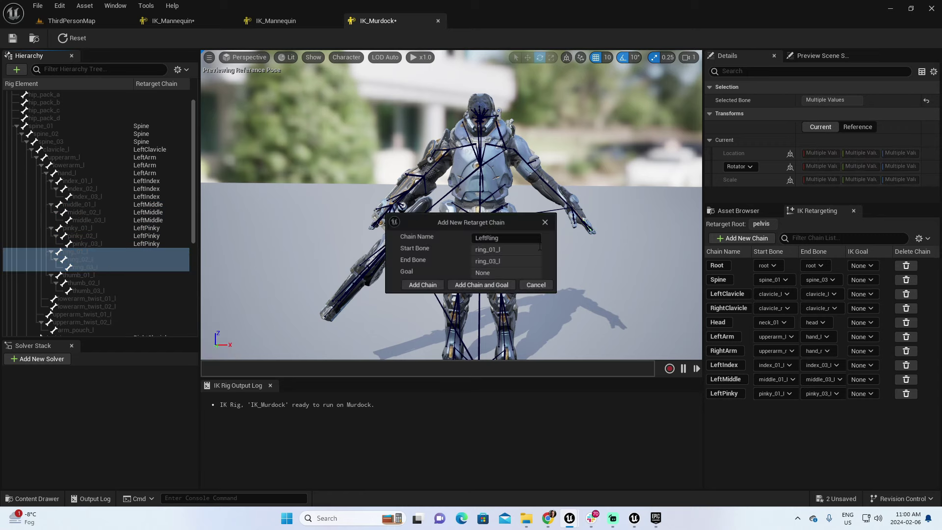
left_click(418, 287)
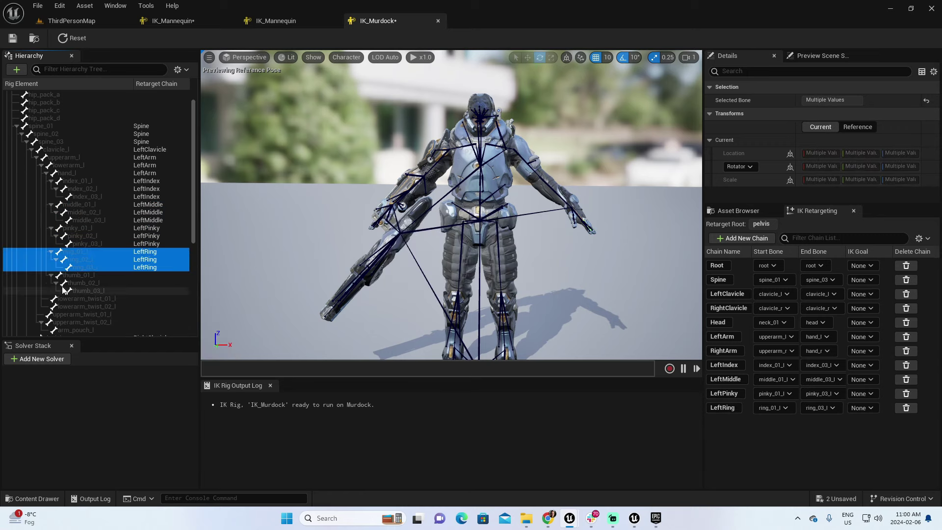
Step: Add a retarget chain named LeftThumb running from thumb_01_l to thumb_03_l, without a goal
left_click(81, 273)
left_click(95, 289, "shift")
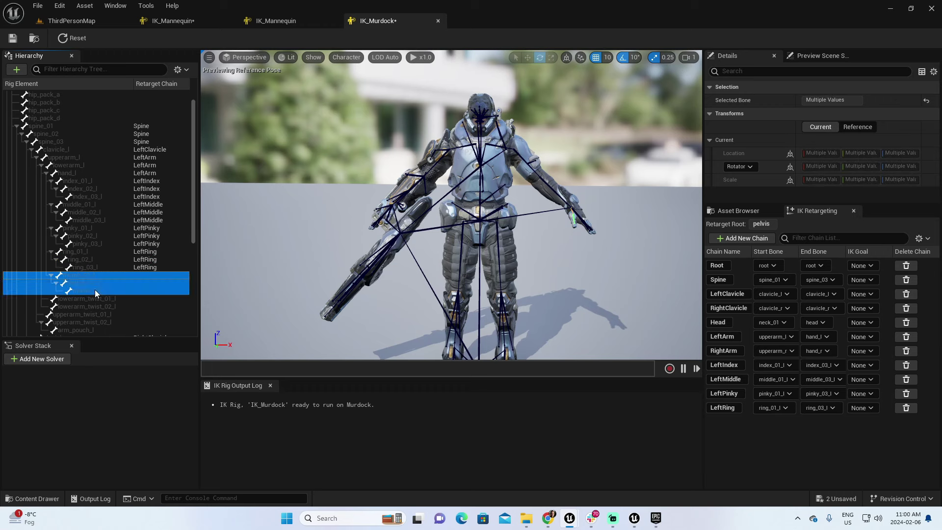
right_click(95, 289)
left_click(153, 460)
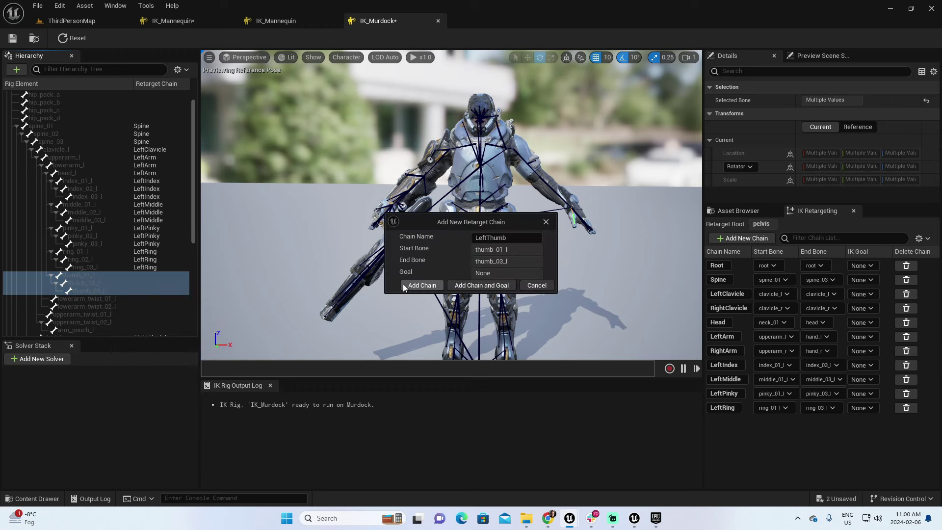
left_click(409, 287)
Step: Expand the lowerarm_r and hand_r branches of the bone hierarchy to reach the right-hand finger bones
scroll(94, 281, "down", 3)
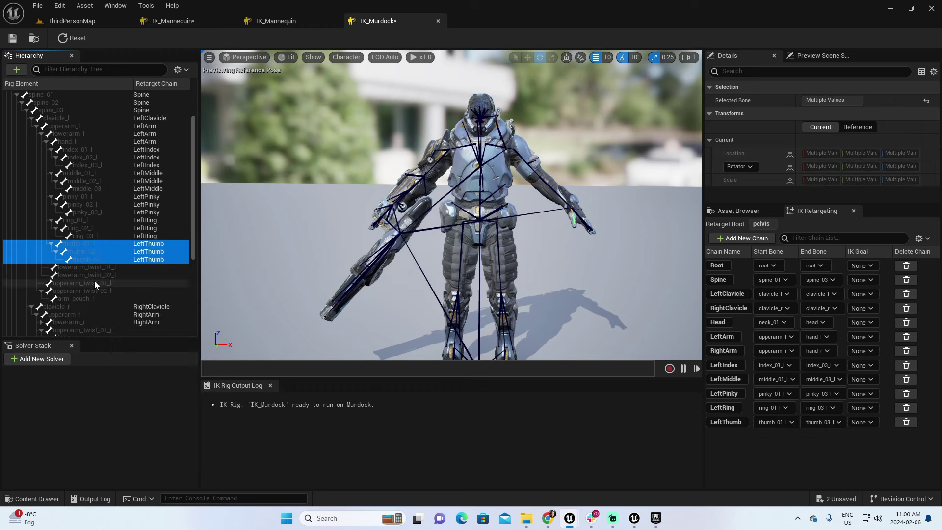
scroll(96, 281, "down", 2)
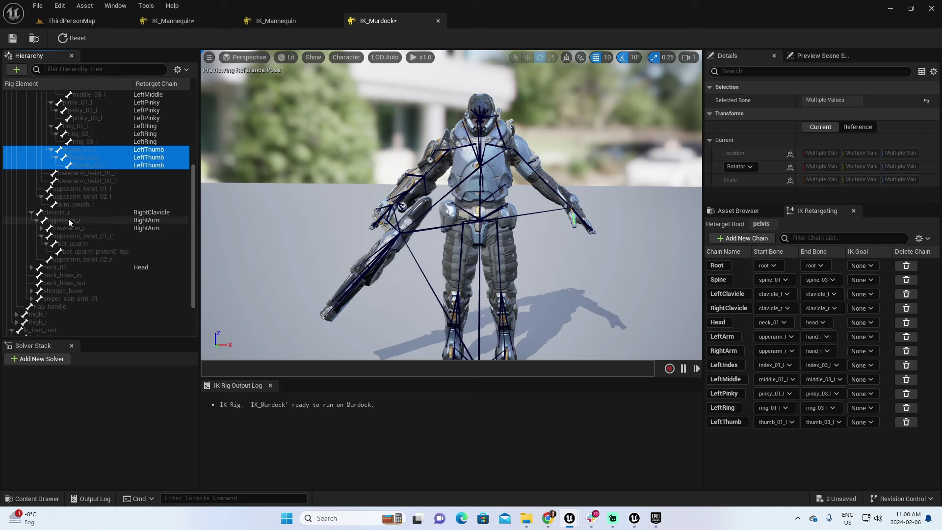
left_click(41, 228)
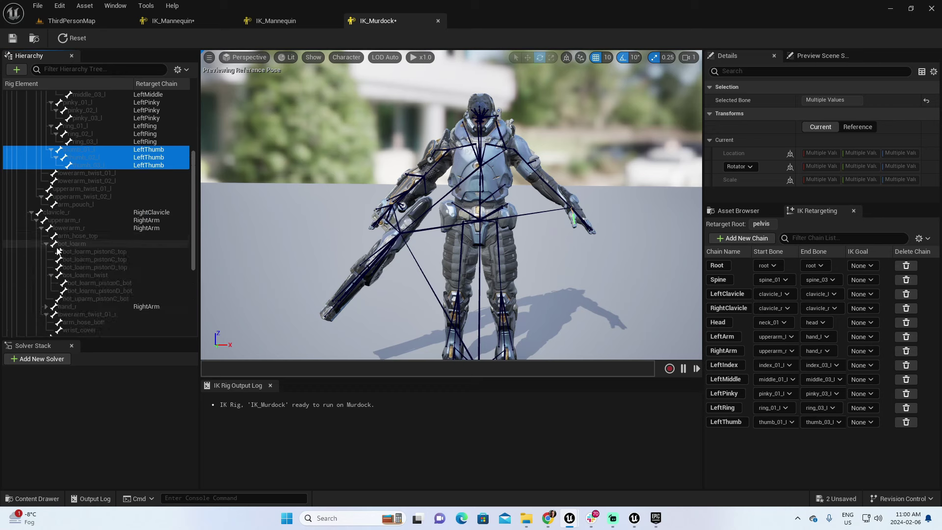
scroll(122, 291, "down", 2)
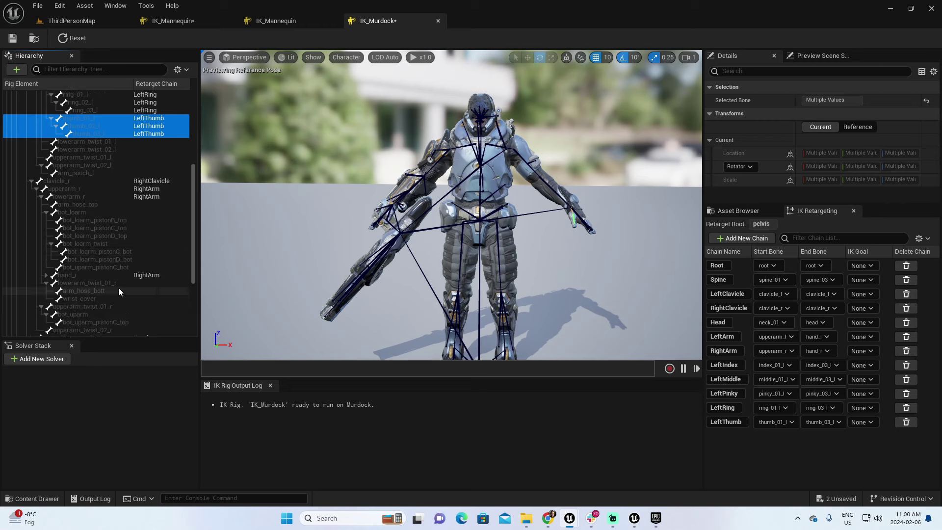
left_click(64, 275)
left_click(45, 275)
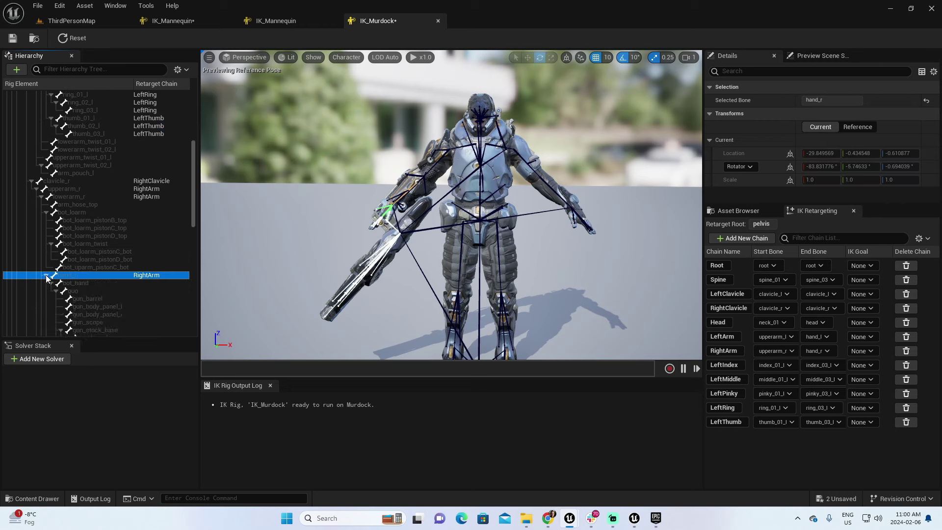
scroll(73, 272, "down", 2)
scroll(73, 273, "down", 2)
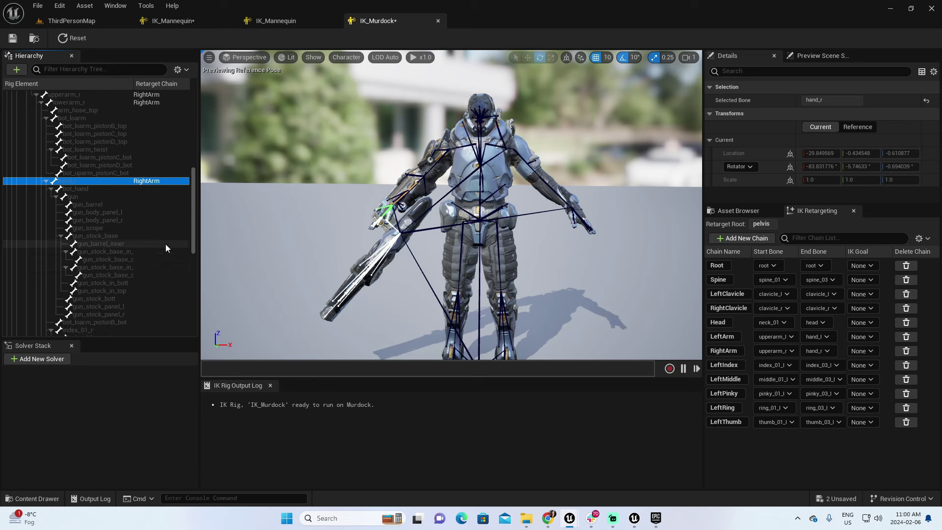
scroll(128, 256, "down", 3)
scroll(128, 256, "down", 3)
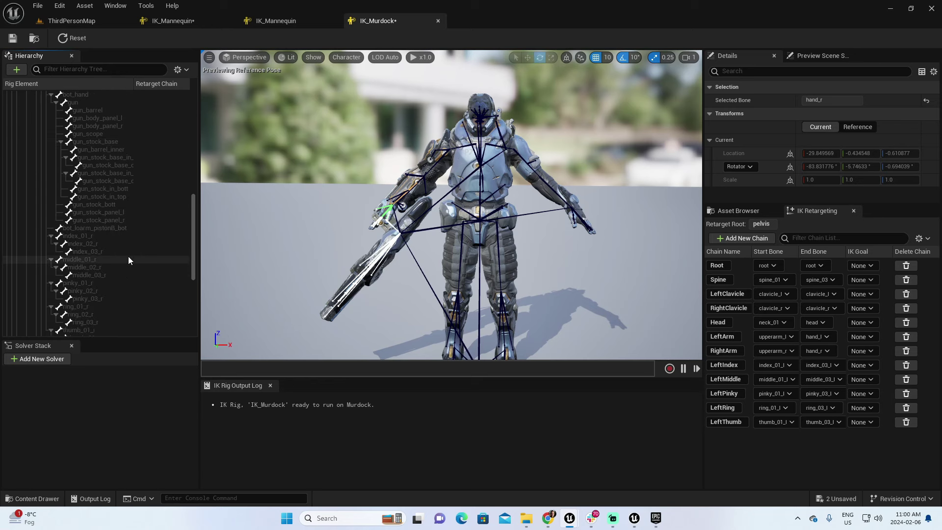
Step: Add a retarget chain named RightIndex running from index_01_r to index_03_r, without a goal
left_click(96, 236)
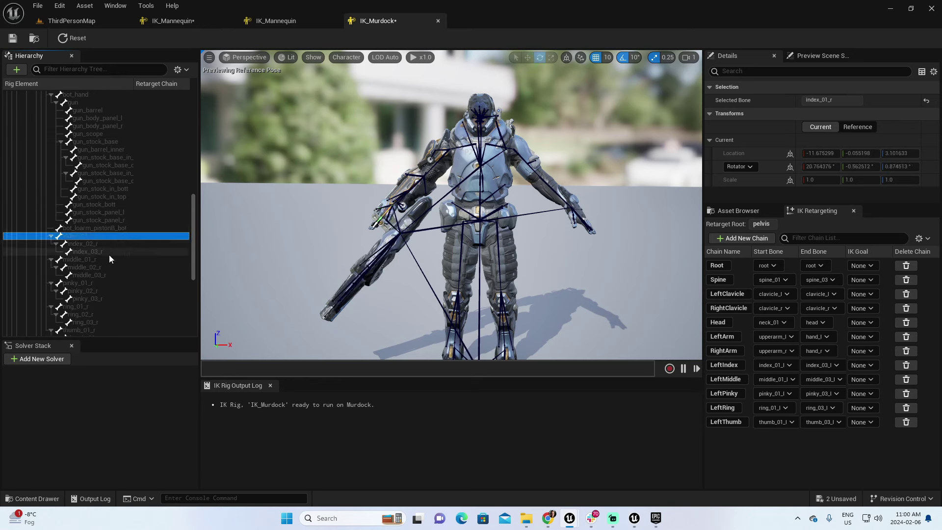
left_click(110, 251, "shift")
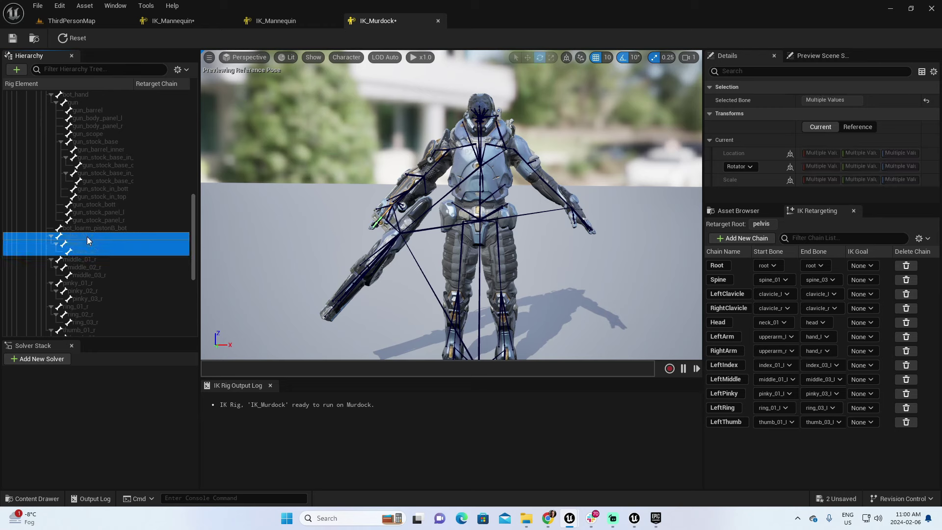
right_click(87, 236)
left_click(149, 405)
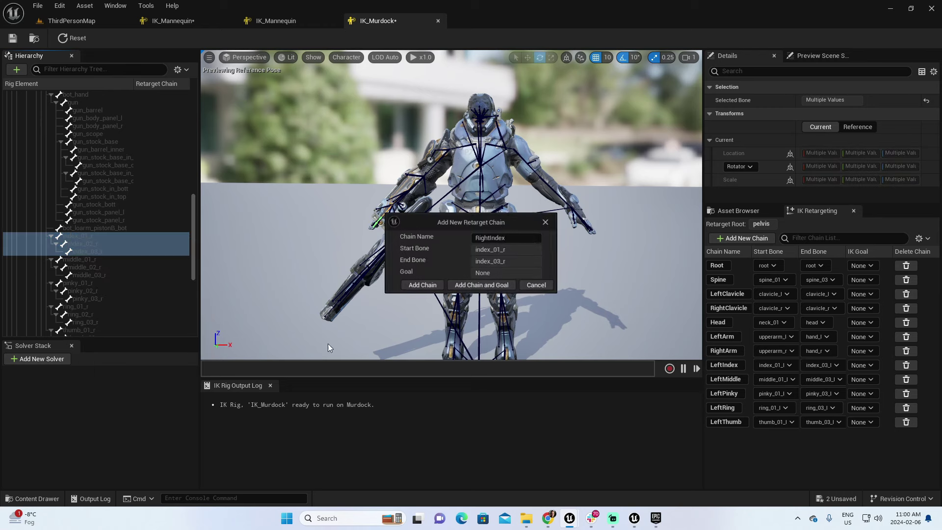
left_click(427, 285)
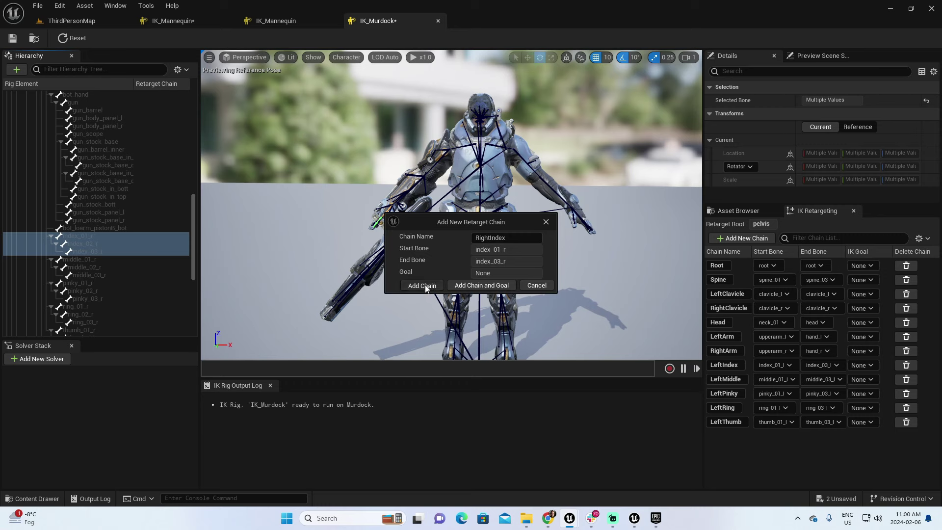
Step: Add a retarget chain named RightMiddle running from middle_01_r to middle_03_r, without a goal
left_click(86, 258)
left_click(92, 276, "shift")
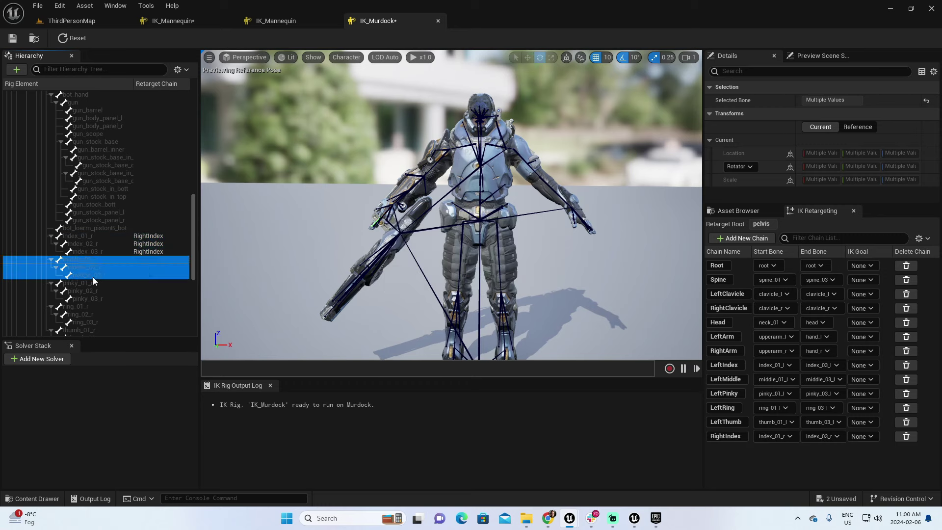
right_click(90, 276)
left_click(133, 445)
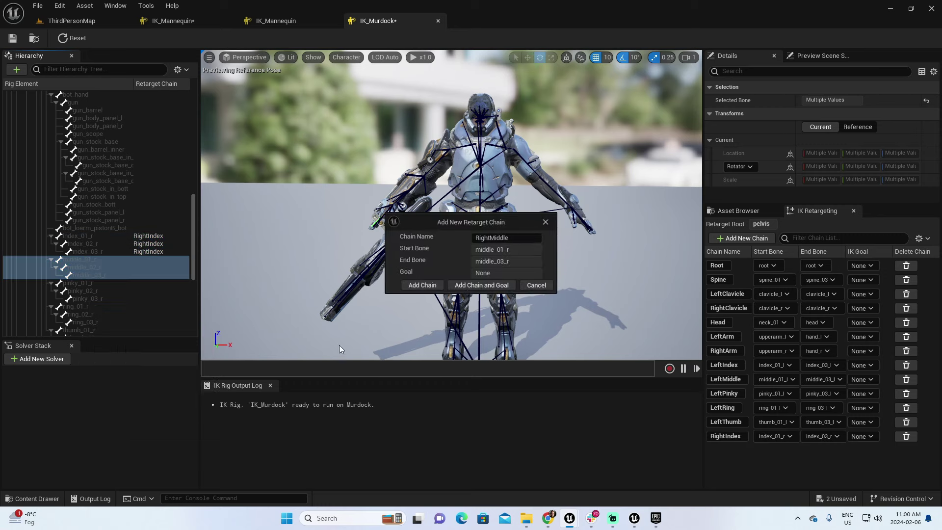
left_click(420, 287)
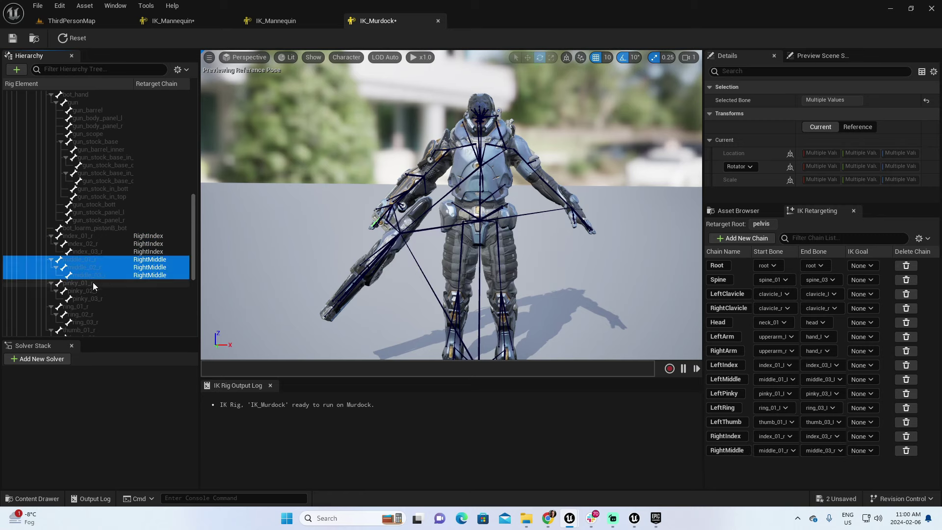
Step: Add a retarget chain named RightPinky running from pinky_01_r to pinky_03_r, without a goal
left_click(94, 283)
left_click(115, 299, "shift")
right_click(116, 299)
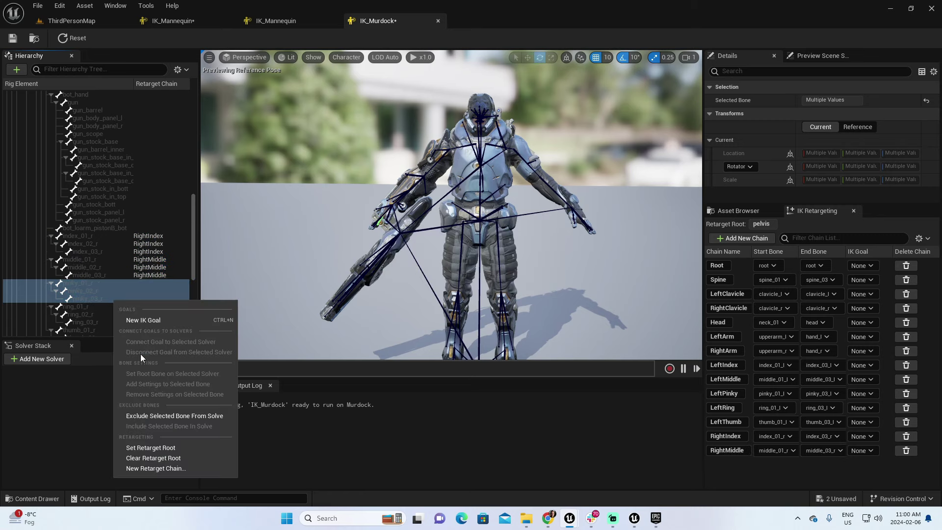
left_click(156, 469)
left_click(421, 286)
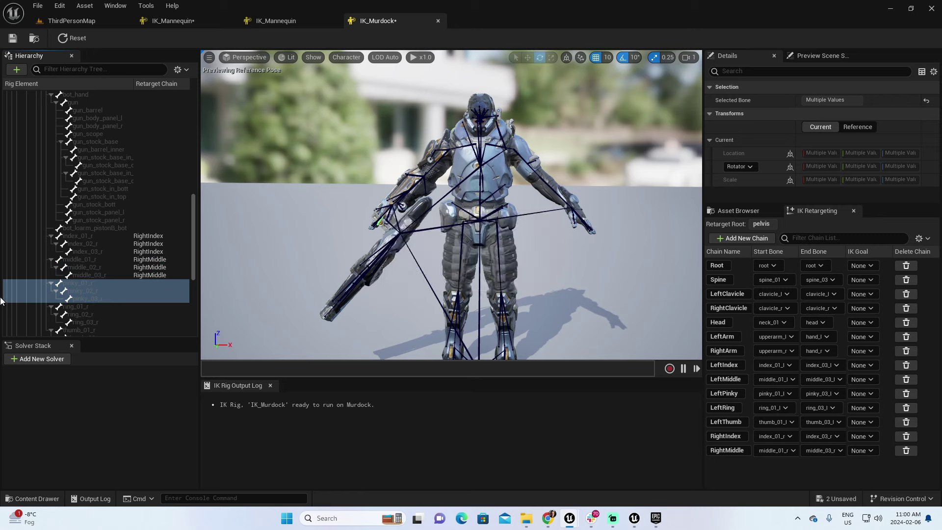
Step: Add a retarget chain named RightRing running from ring_01_r to ring_03_r, without a goal
scroll(74, 234, "down", 2)
left_click(96, 278)
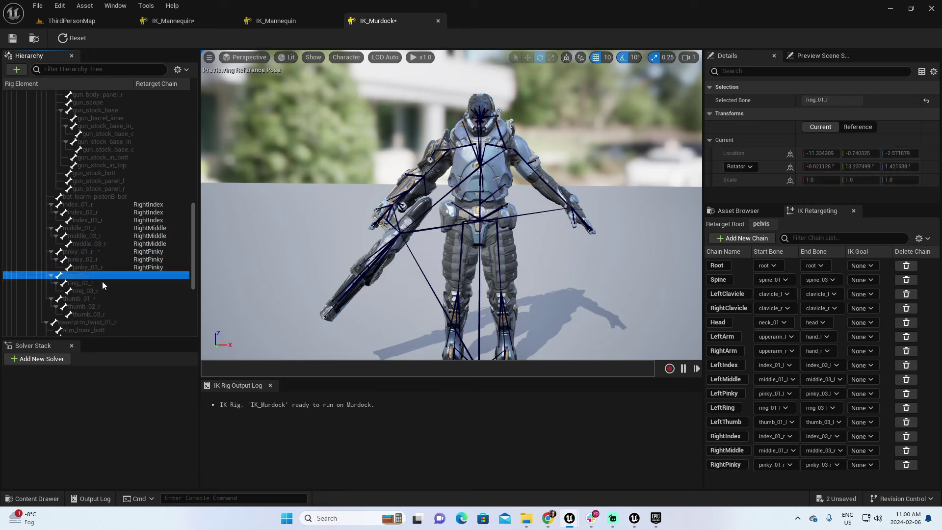
left_click(105, 288, "shift")
right_click(105, 290)
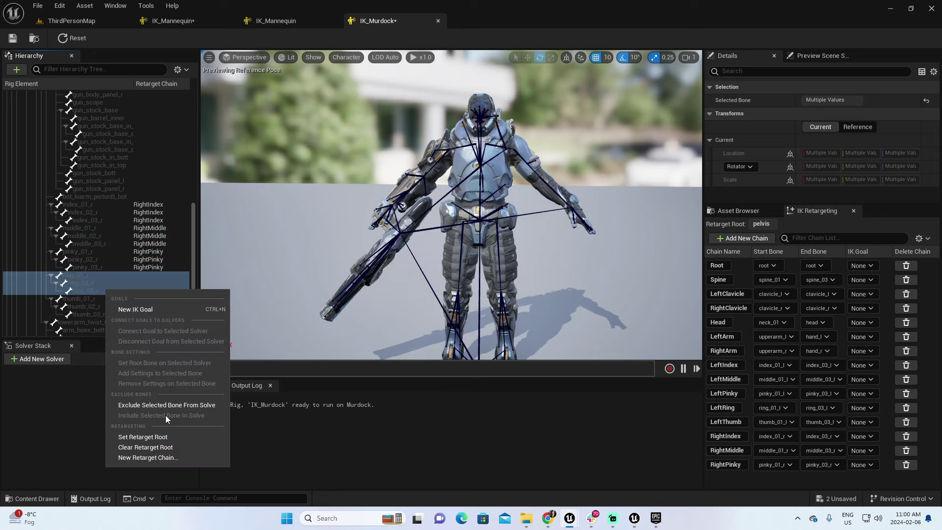
left_click(166, 458)
left_click(422, 285)
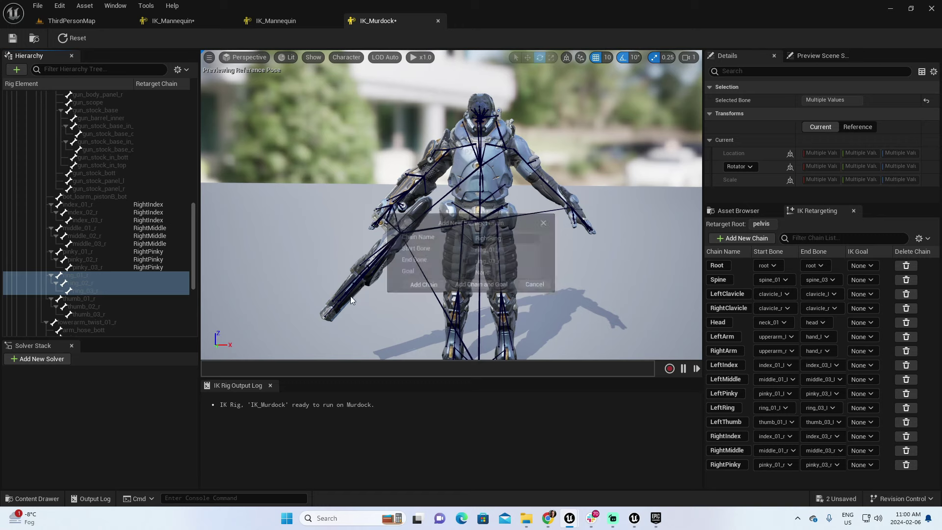
Step: Add a retarget chain named RightThumb running from thumb_01_r to thumb_03_r, without a goal
scroll(103, 271, "down", 2)
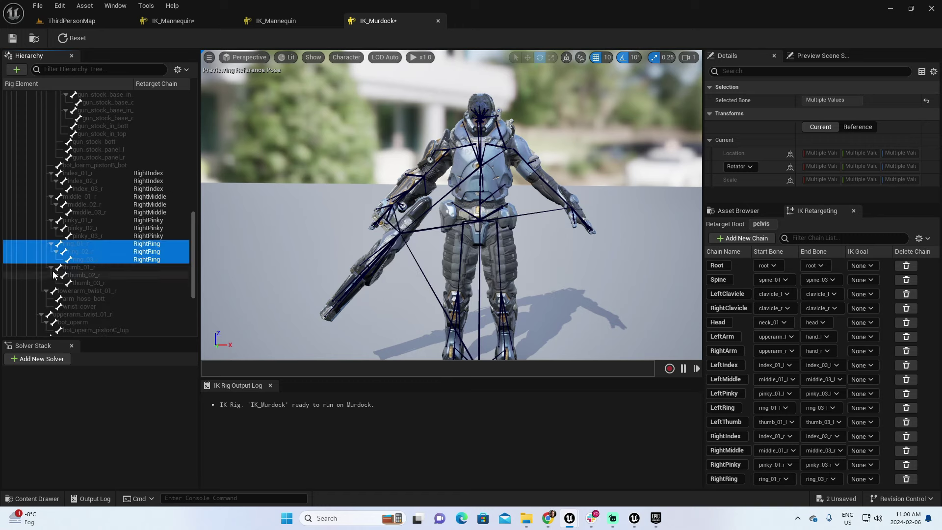
left_click(77, 268)
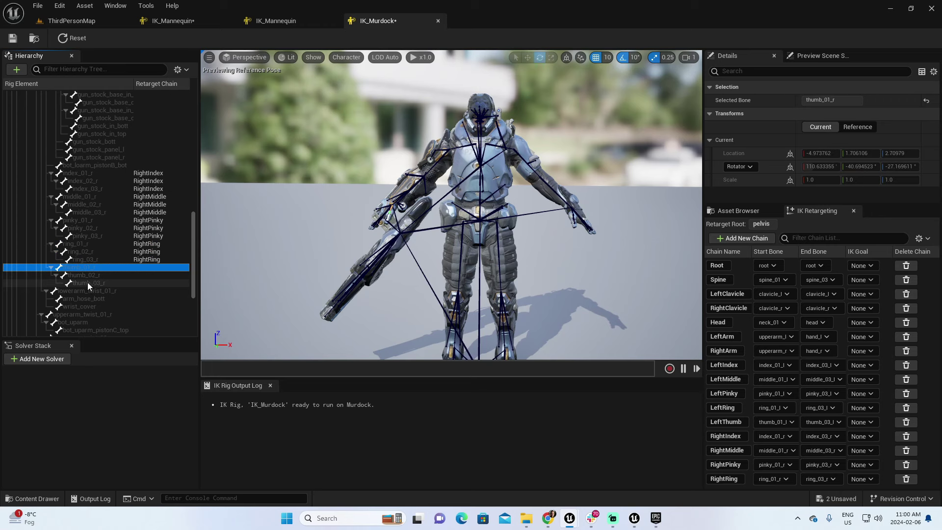
left_click(87, 281, "shift")
right_click(88, 282)
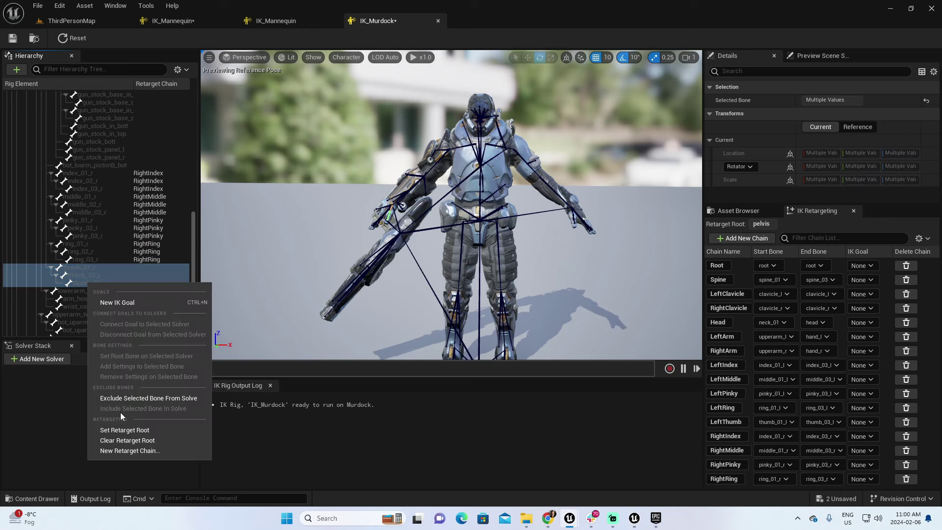
left_click(125, 452)
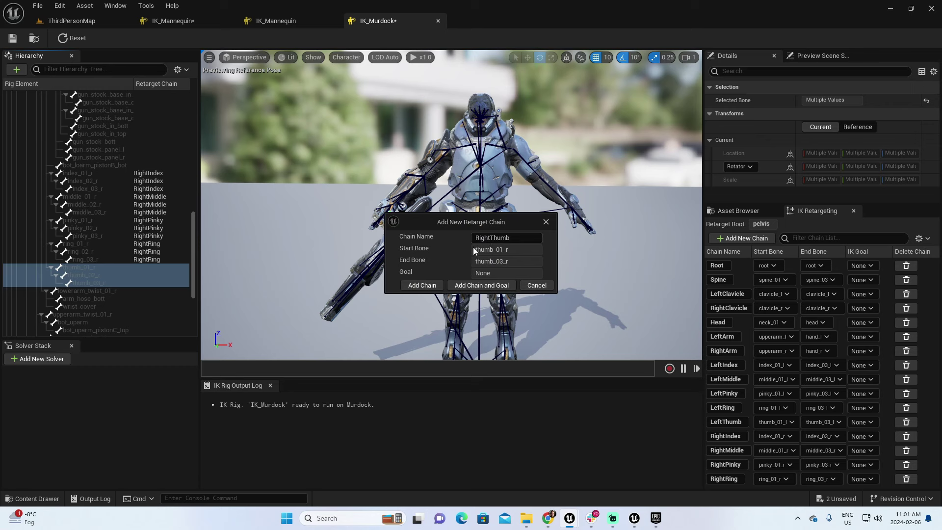
left_click(418, 286)
Step: Expand the thigh_l branch and add a goal-free retarget chain named LeftLeg with thigh_l as both start and end bone
scroll(101, 299, "down", 1)
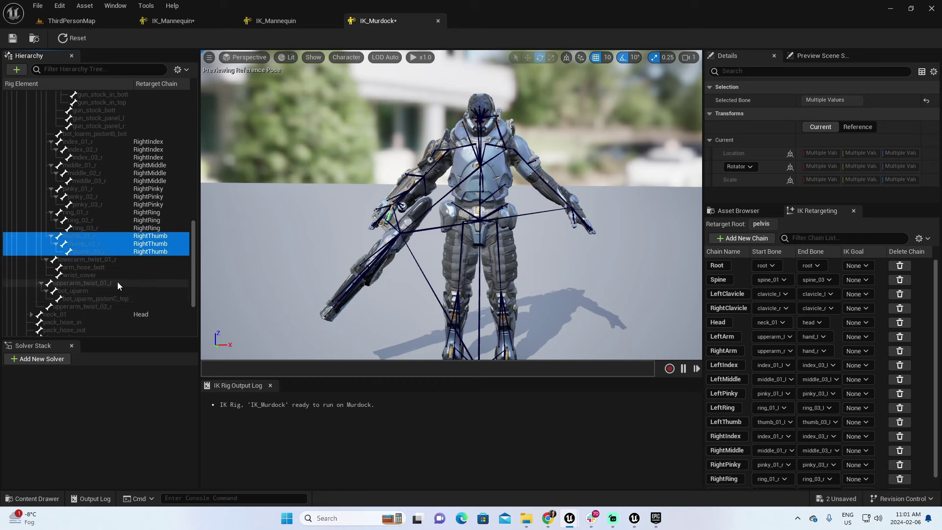
scroll(125, 252, "down", 1)
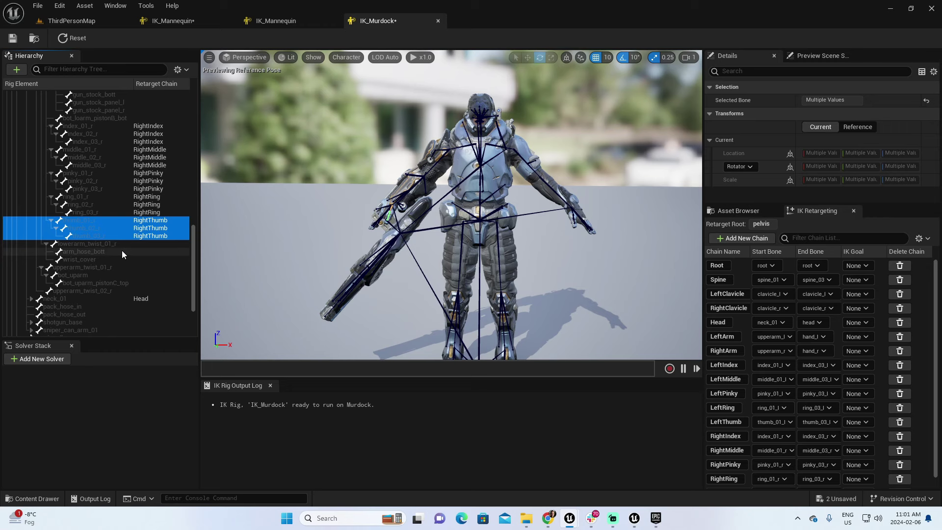
scroll(122, 251, "down", 5)
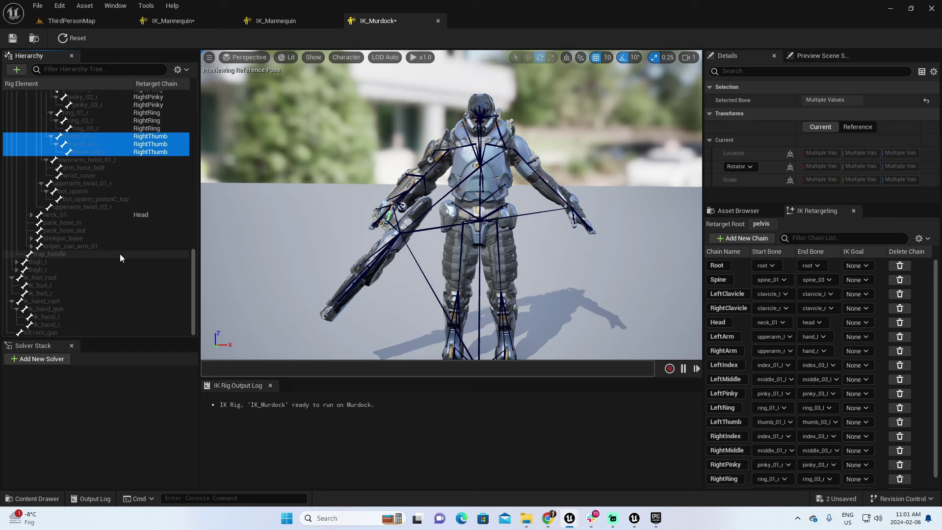
left_click(42, 261)
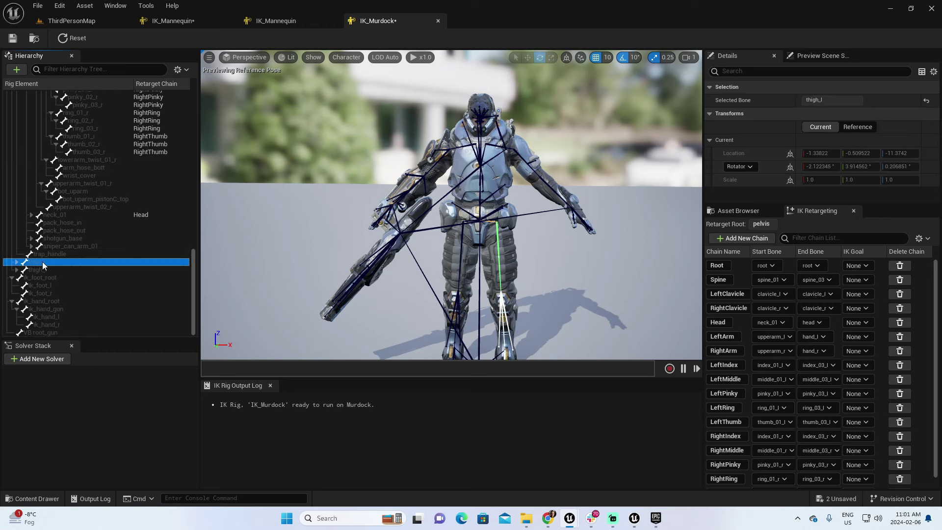
left_click(16, 261)
scroll(98, 256, "down", 1)
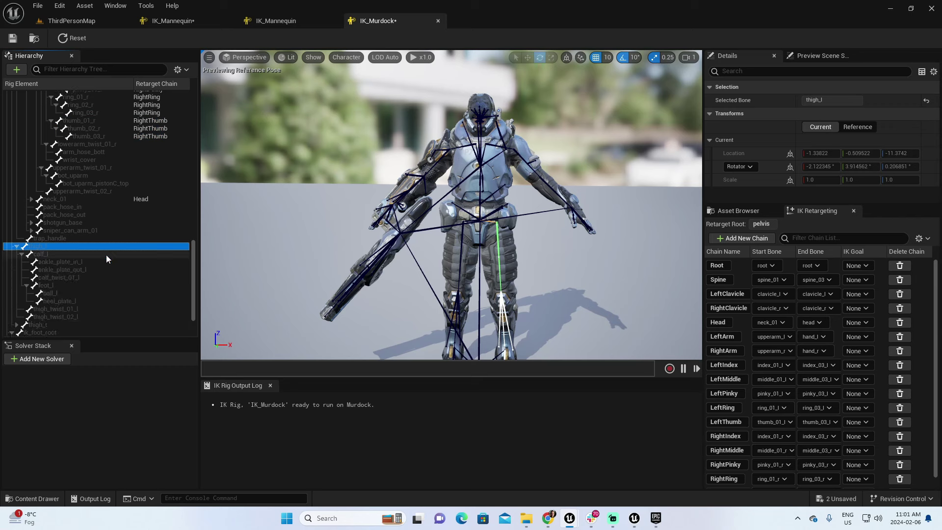
scroll(107, 255, "down", 1)
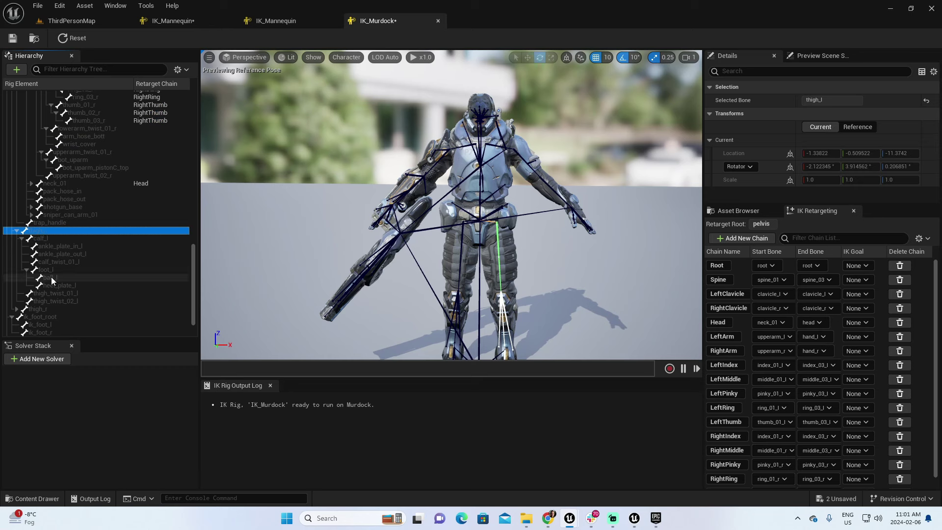
scroll(53, 273, "down", 2)
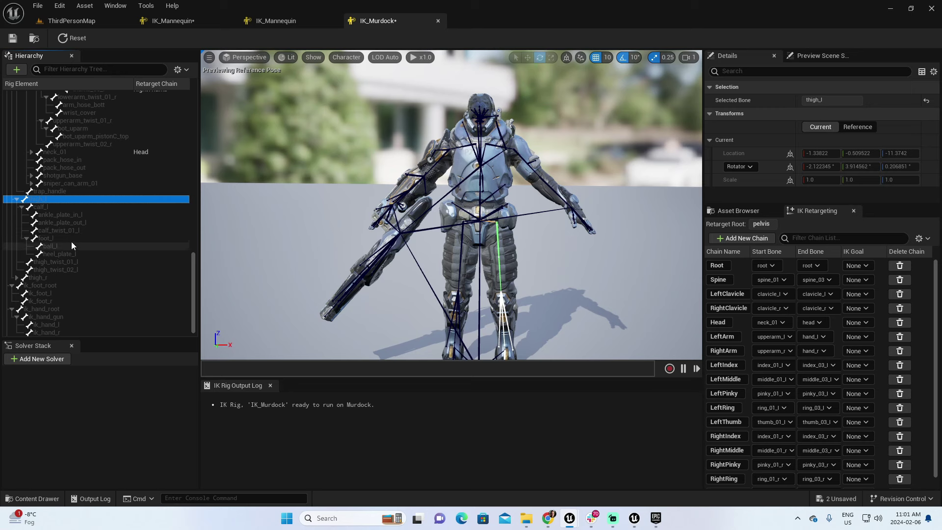
right_click(36, 198)
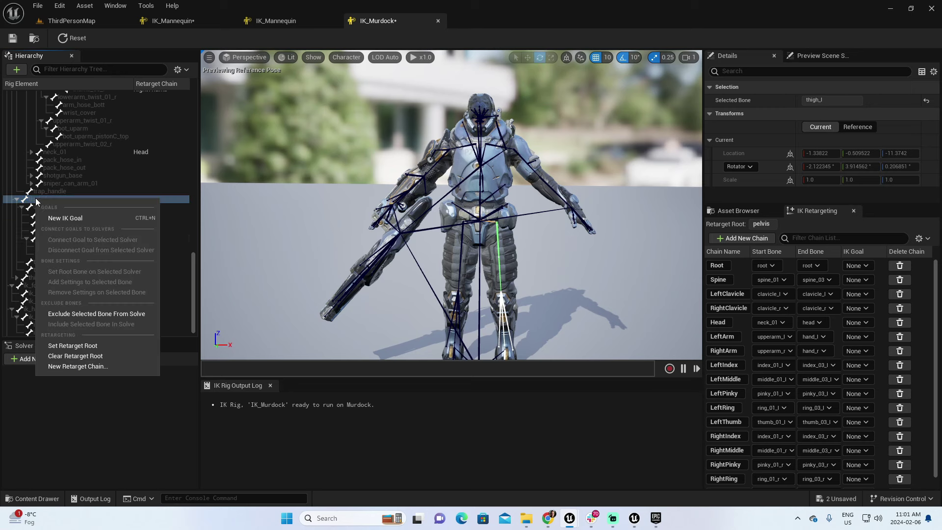
left_click(109, 366)
left_click(421, 289)
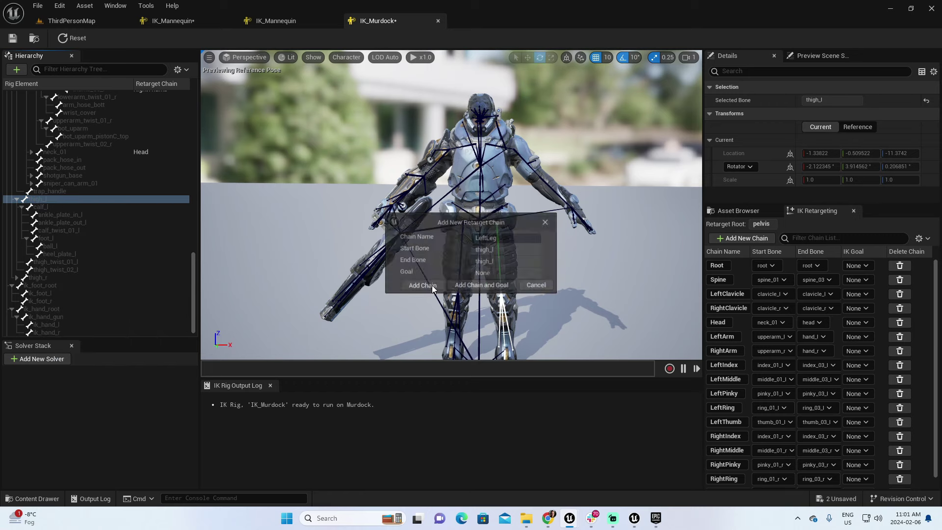
scroll(825, 365, "down", 2)
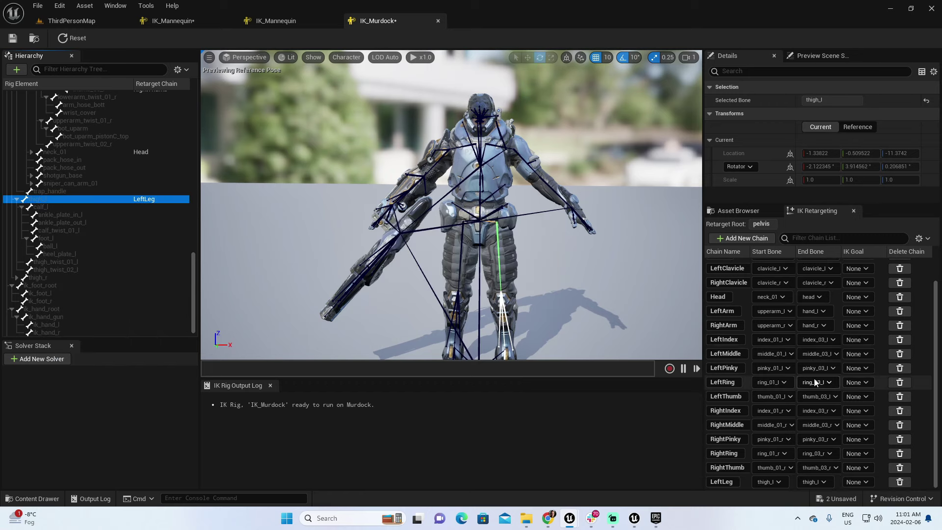
Step: Set the end bone of the LeftLeg retarget chain to ball_l
left_click(818, 481)
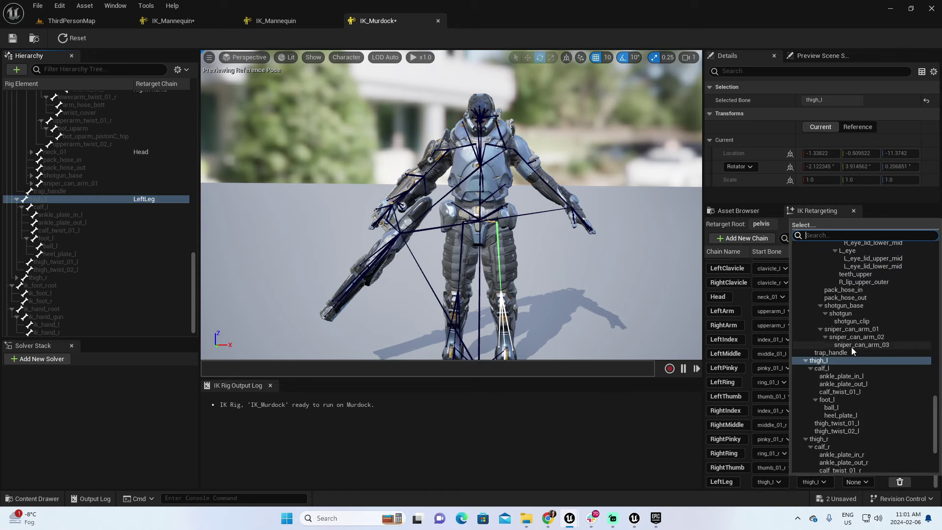
left_click(842, 409)
scroll(461, 275, "down", 3)
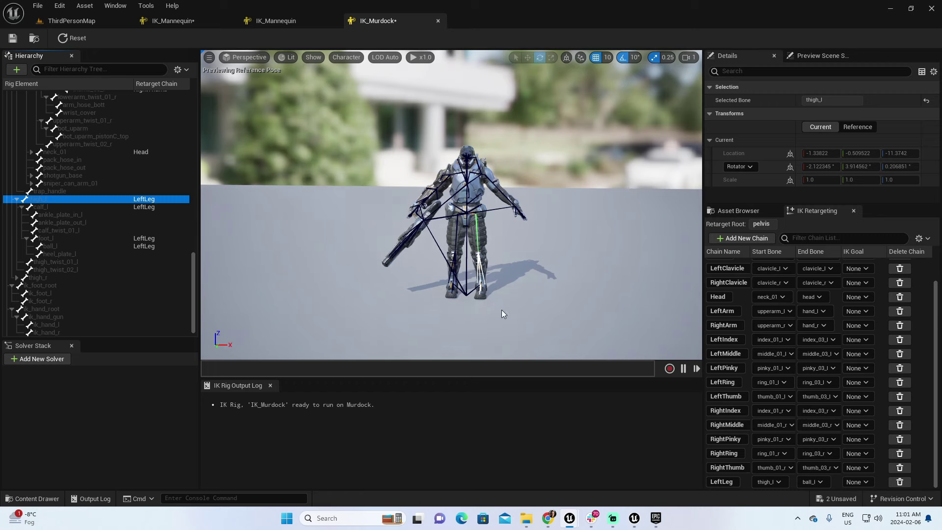
scroll(387, 295, "up", 3)
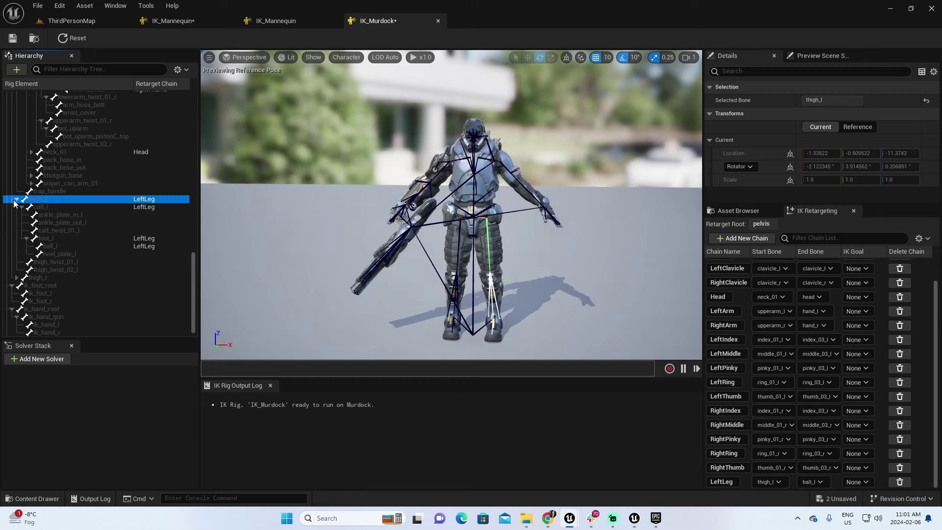
Step: Collapse the thigh_l branch, expand thigh_r and add a goal-free retarget chain named RightLeg starting at thigh_r
left_click(16, 199)
left_click(38, 269)
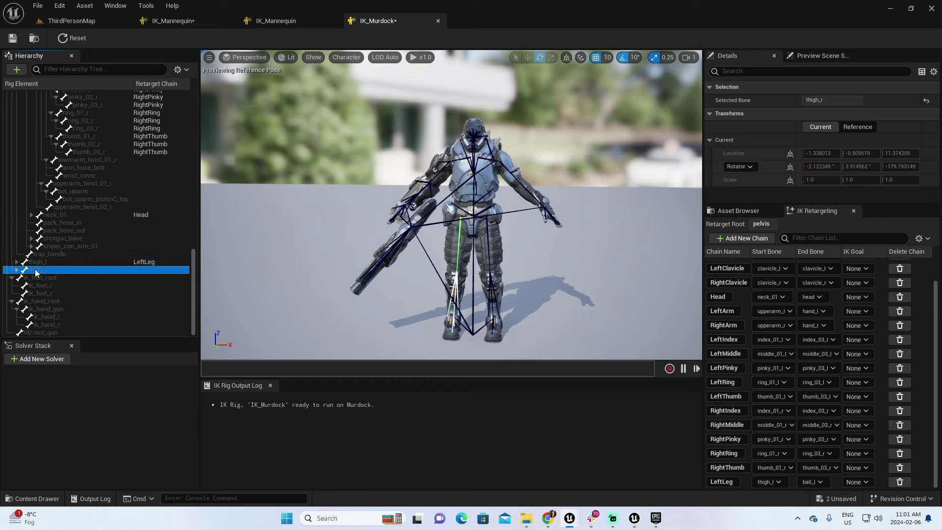
left_click(17, 270)
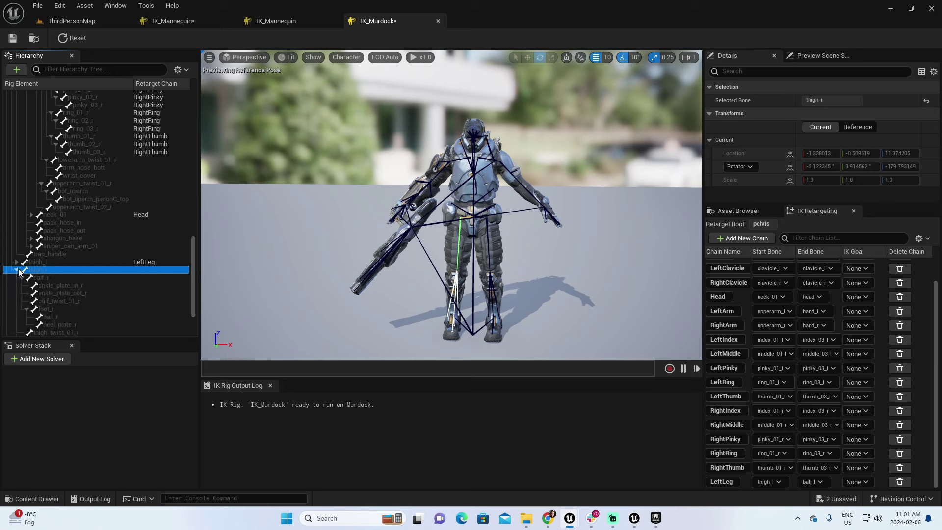
right_click(45, 270)
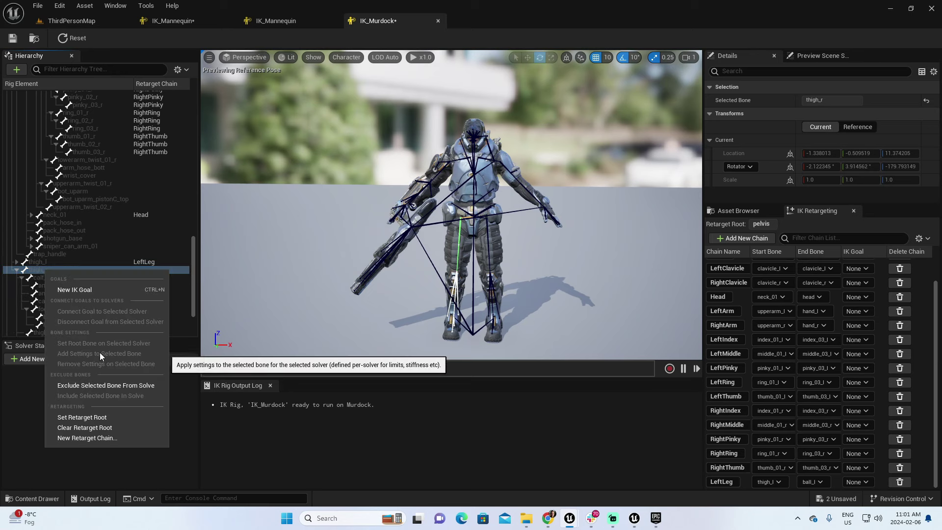
left_click(99, 440)
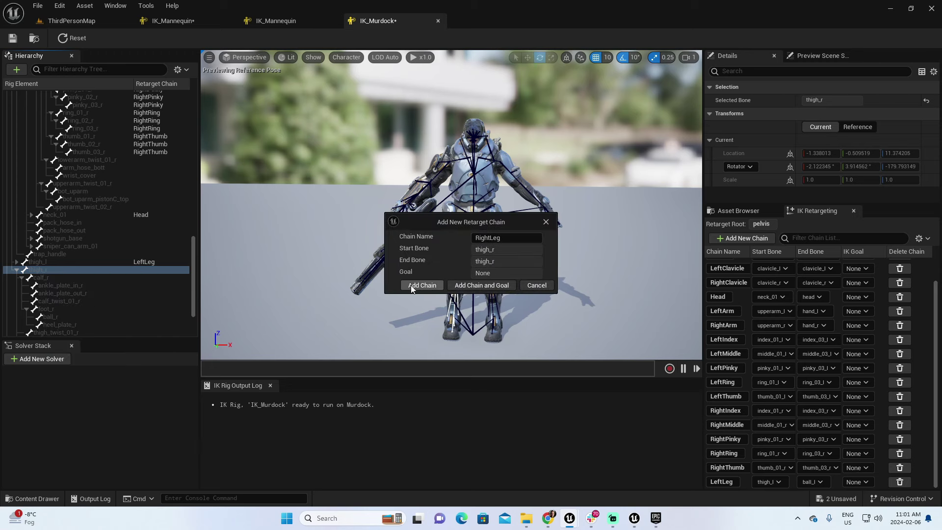
left_click(412, 284)
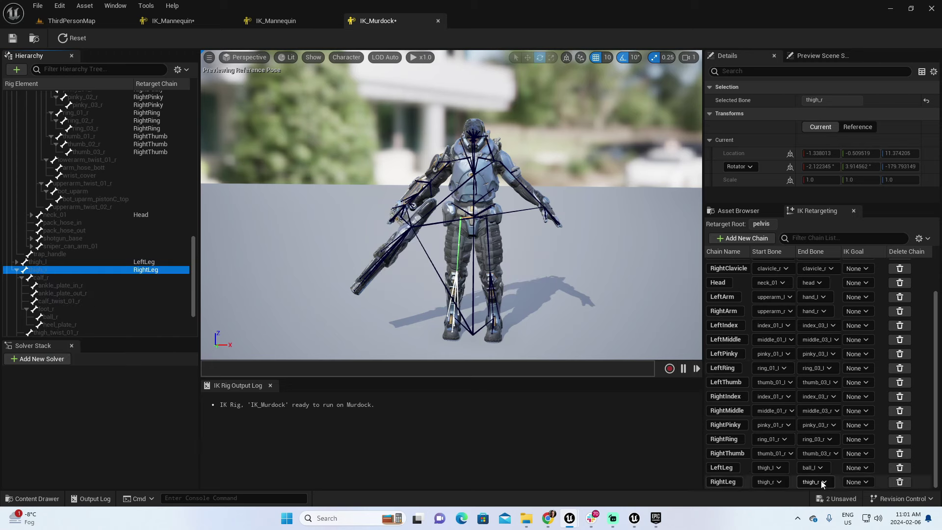
Step: Set the end bone of the RightLeg retarget chain to ball_r
left_click(820, 480)
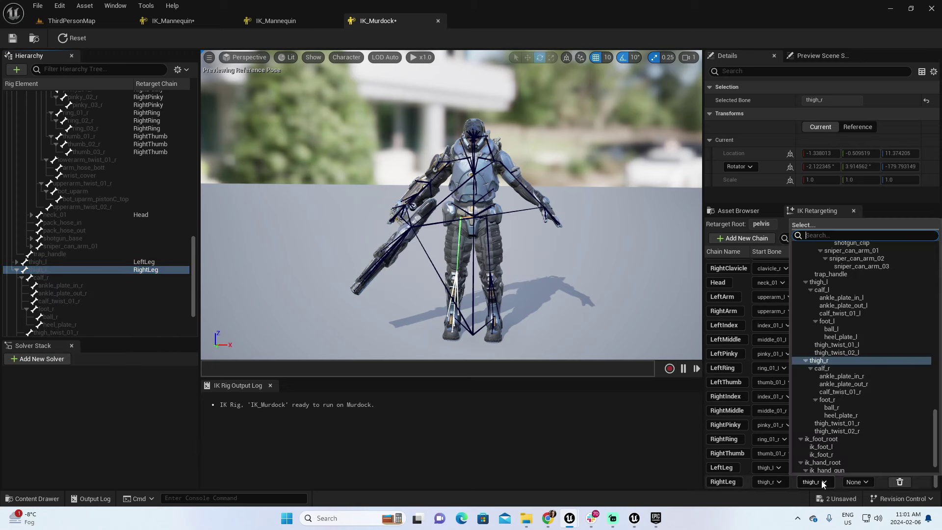
left_click(842, 408)
scroll(514, 299, "up", 2)
right_click_drag(514, 299, 514, 260)
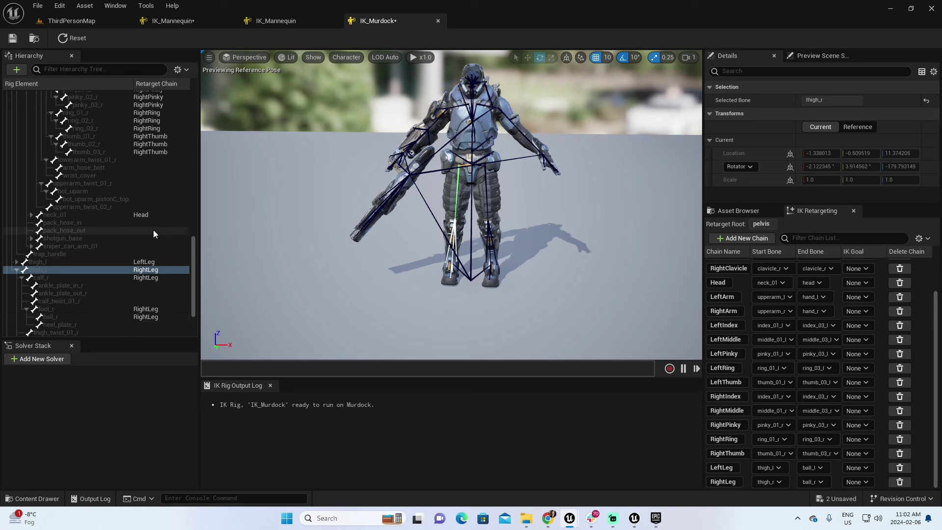
Step: Review the retarget chain assignments throughout Murdock's bone hierarchy, expanding the thigh_l, neck_01 and hand_r branches to check legs, head, fingers and arms
left_click(17, 262)
scroll(191, 250, "down", 1)
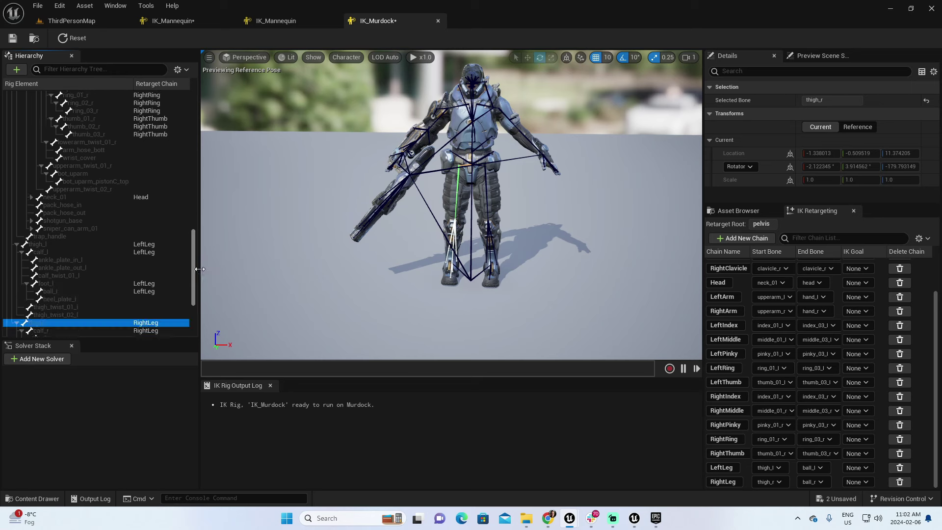
scroll(199, 268, "up", 5)
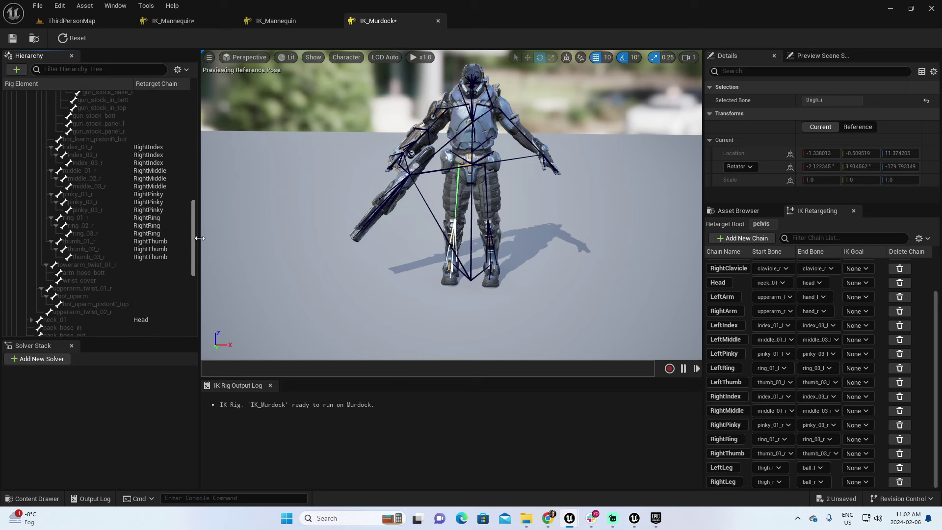
scroll(204, 240, "up", 2)
scroll(204, 241, "down", 3)
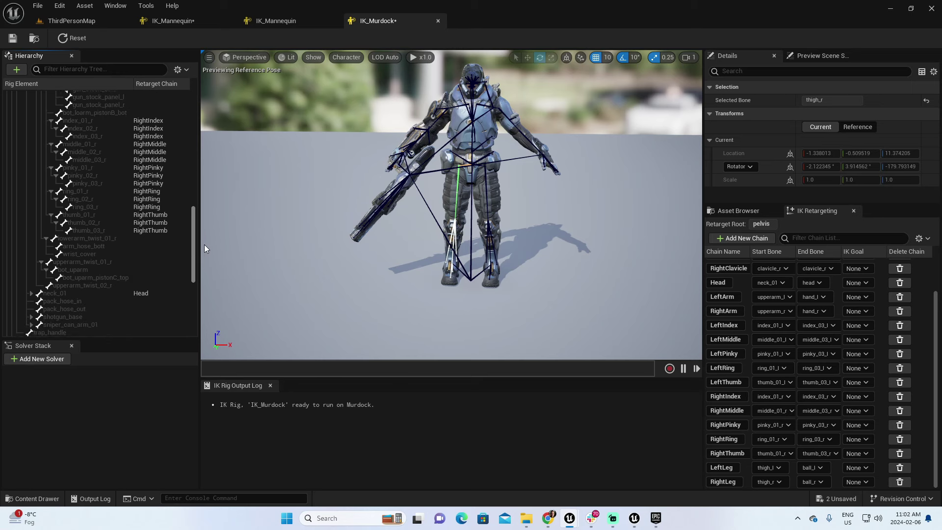
left_click(30, 295)
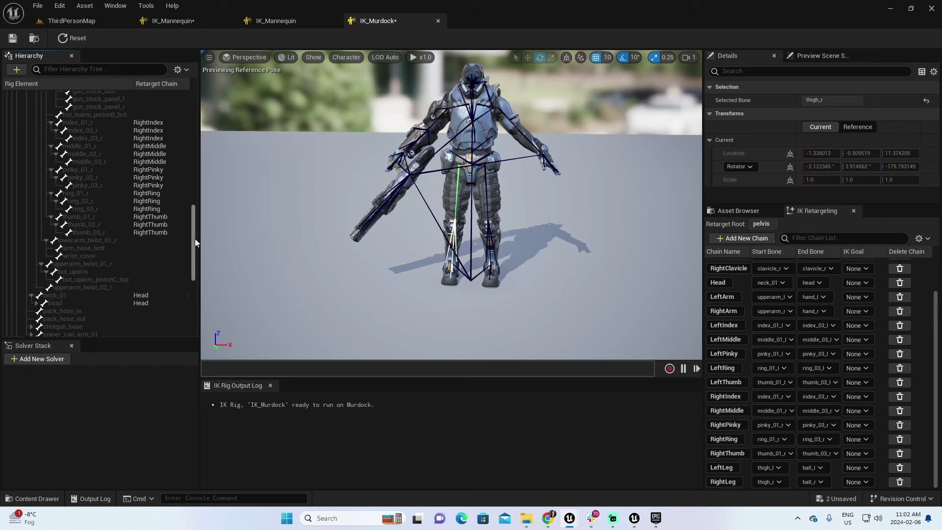
left_click_drag(192, 243, 196, 181)
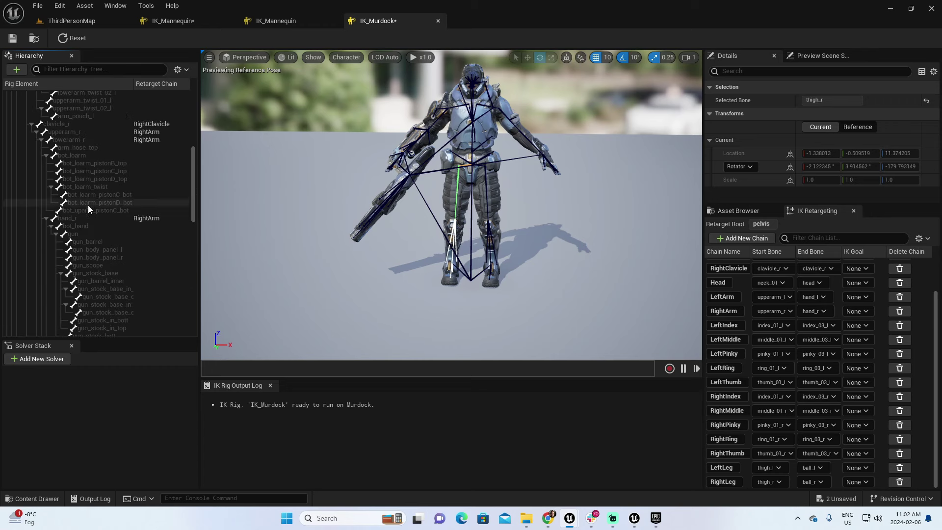
left_click(43, 219)
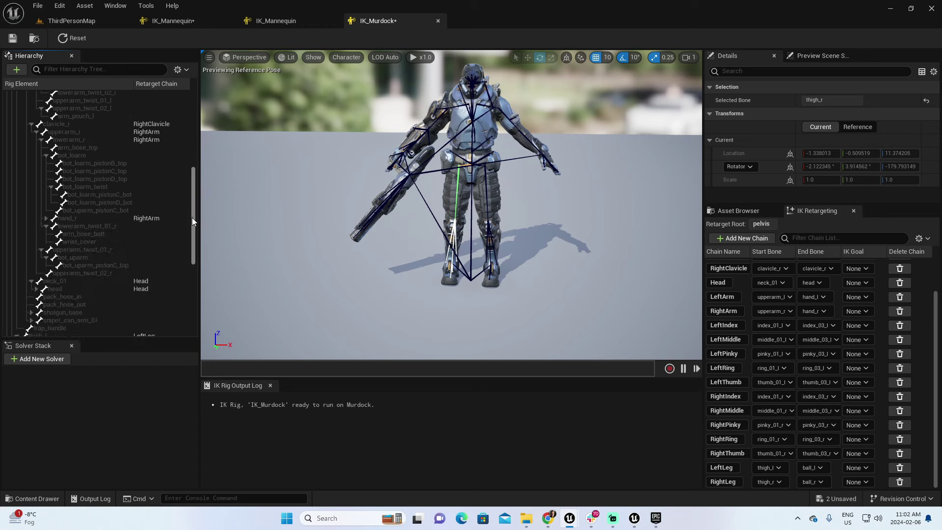
scroll(195, 225, "down", 2)
scroll(198, 226, "up", 2)
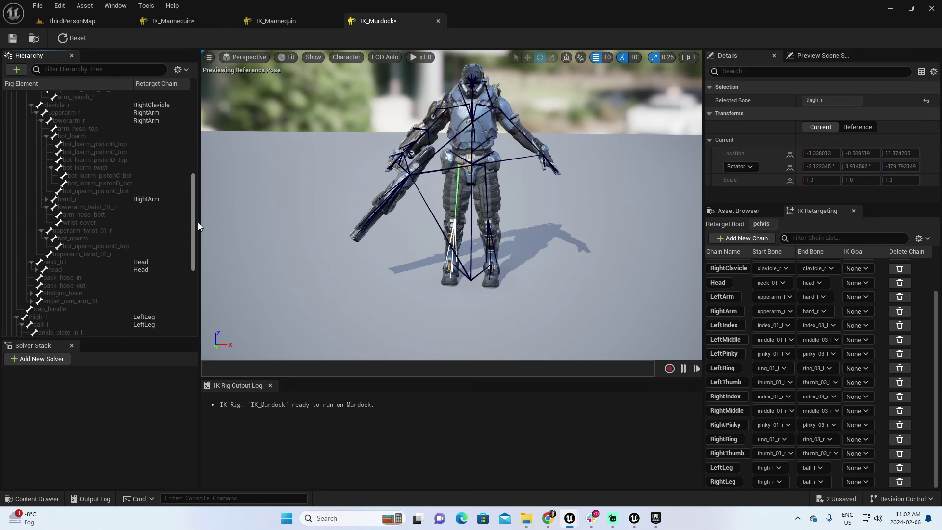
left_click(46, 199)
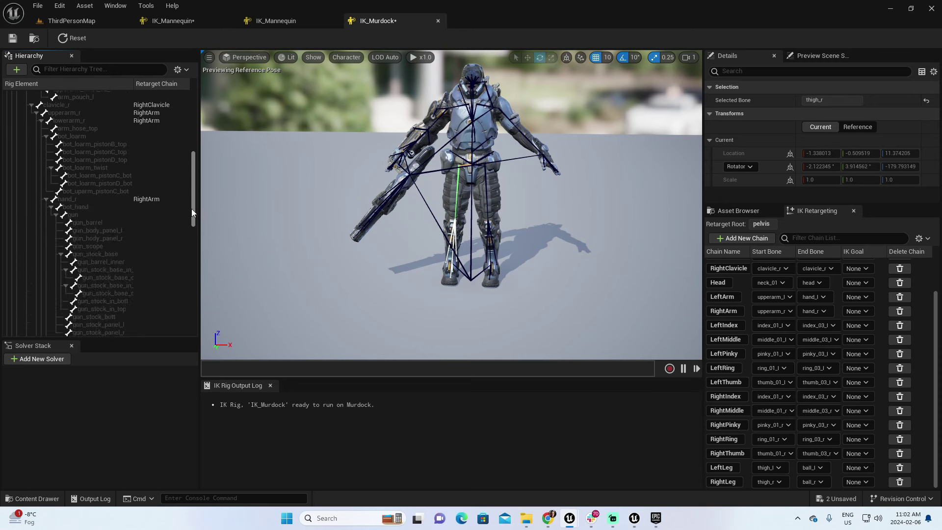
left_click_drag(192, 195, 219, 137)
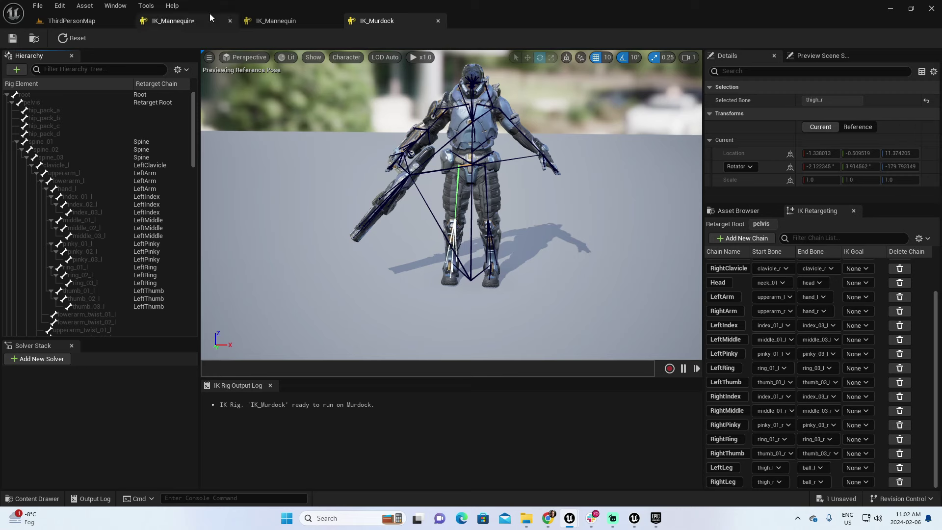
Step: Return to ThirdPersonMap and create an IK Retargeter asset in the AnimStarterPack/UE4_Mannequin/Rigs folder
left_click(105, 19)
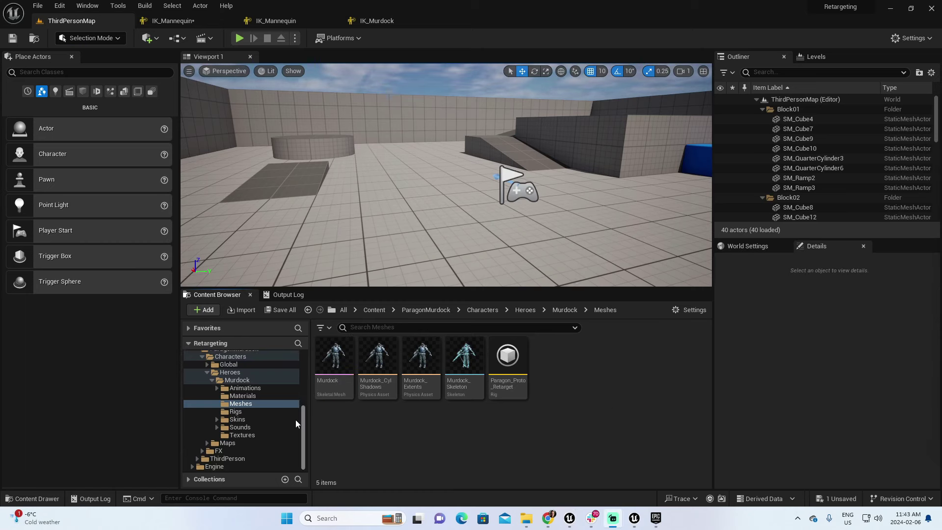
left_click_drag(305, 418, 293, 361)
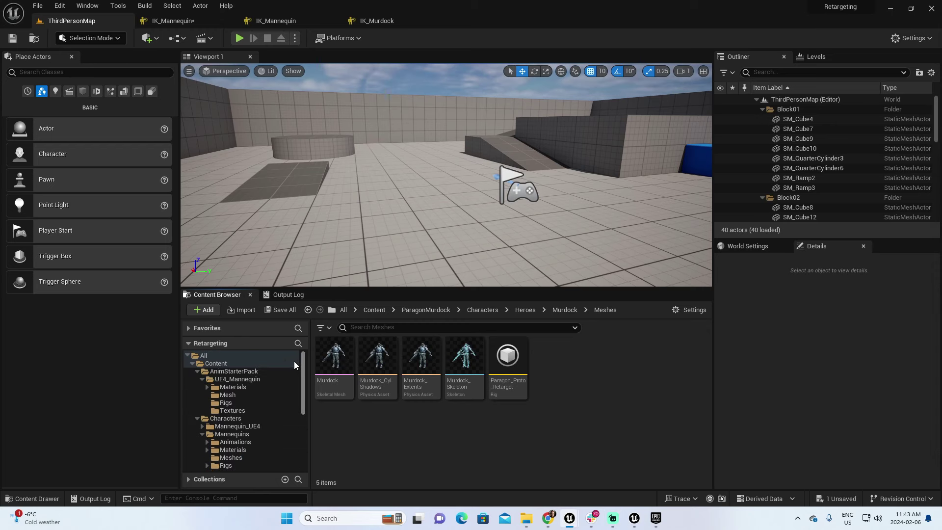
left_click(225, 403)
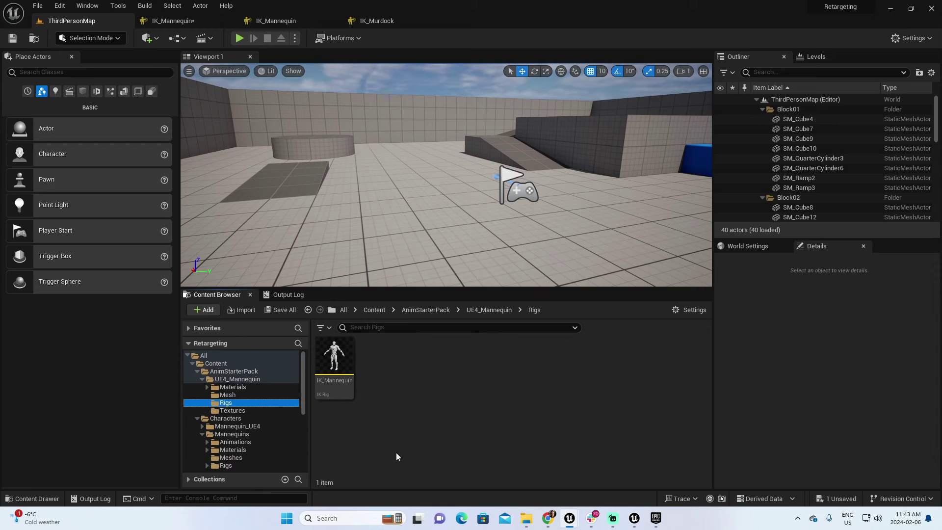
right_click(401, 370)
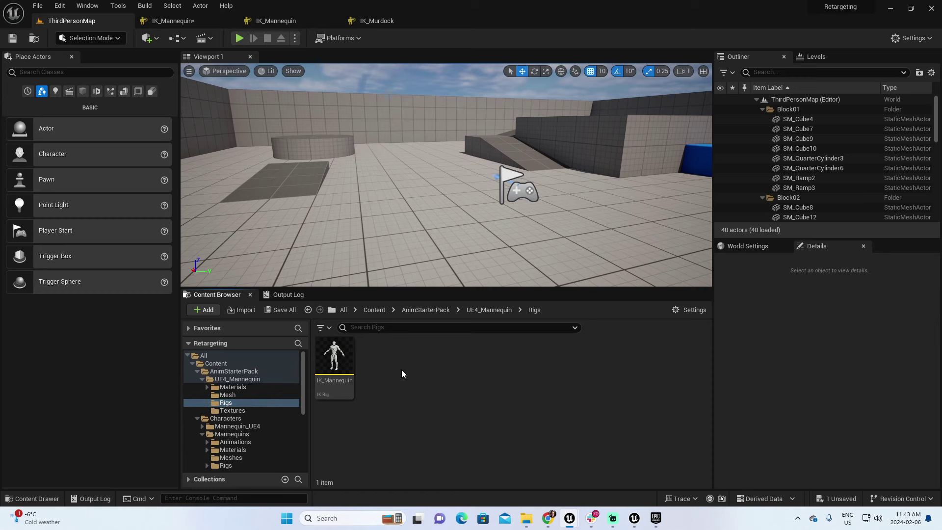
mouse_move(411, 368)
mouse_move(481, 314)
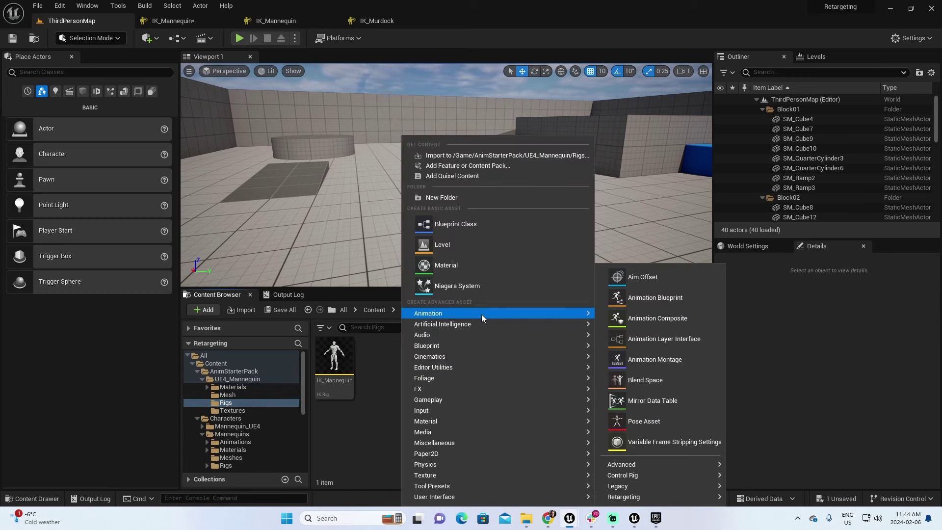
mouse_move(666, 499)
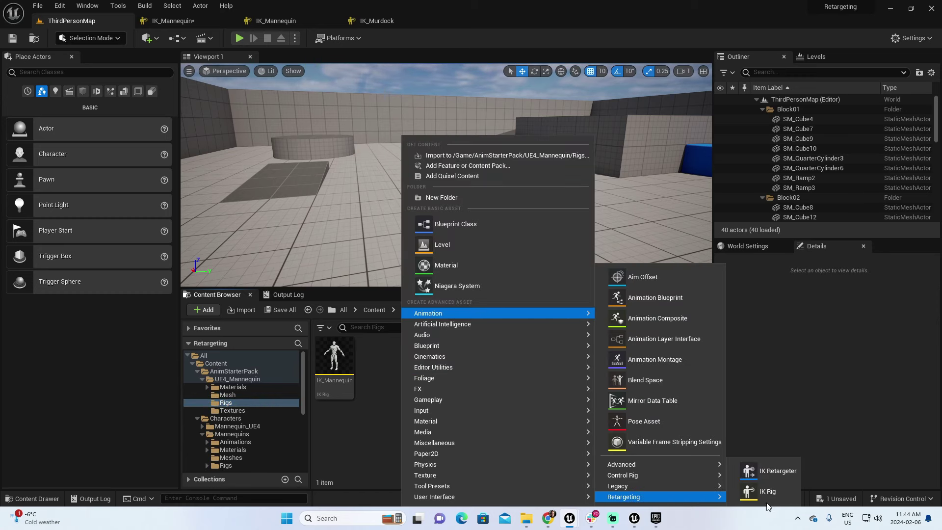
left_click(772, 473)
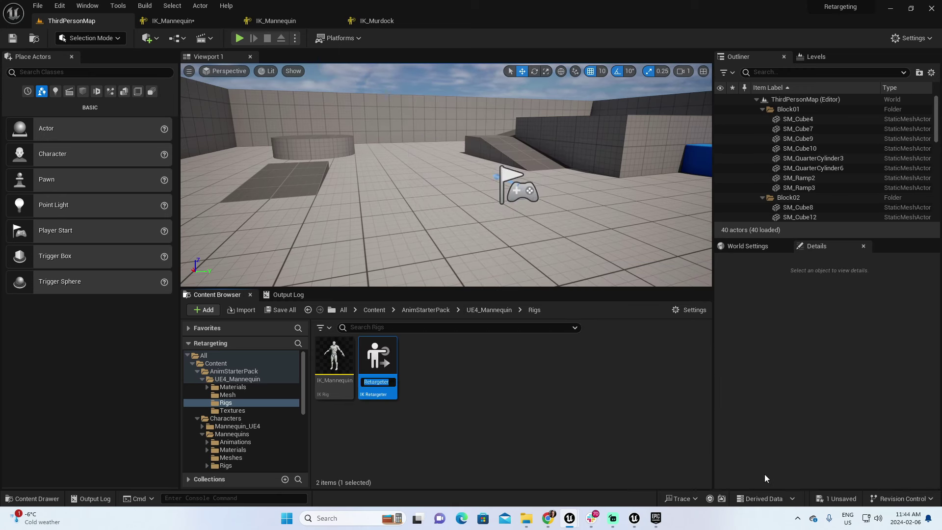
Step: Name the new IK Retargeter asset RTG_Murdock
type("RTG_")
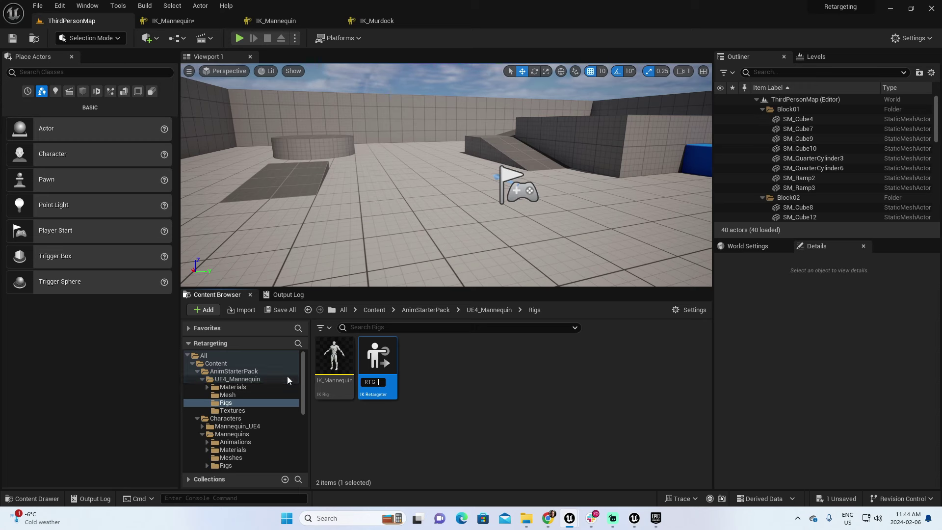
left_click_drag(303, 375, 302, 451)
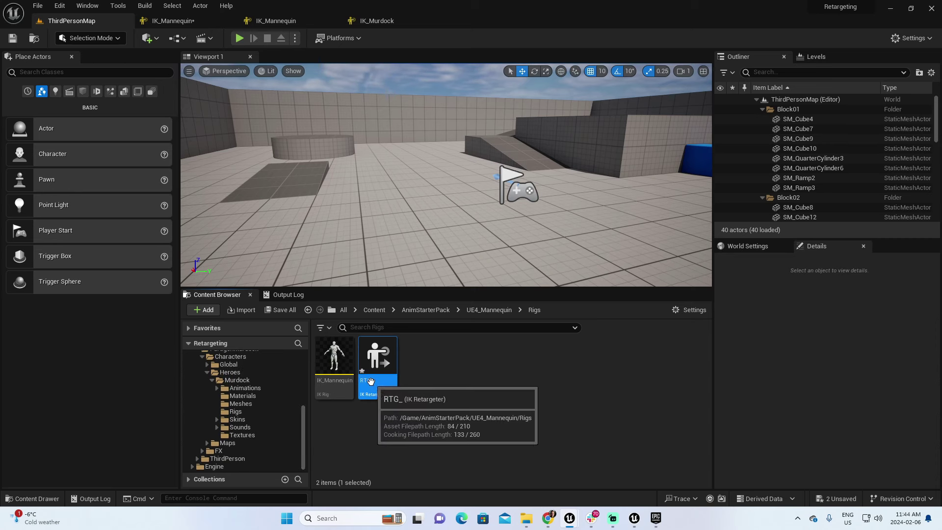
key("F2")
key("End")
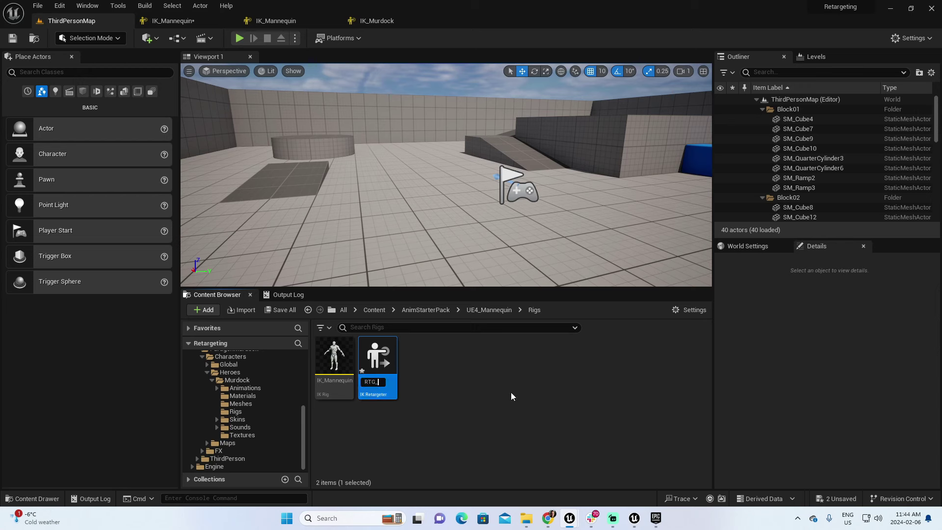
type("Murdock")
key("Return")
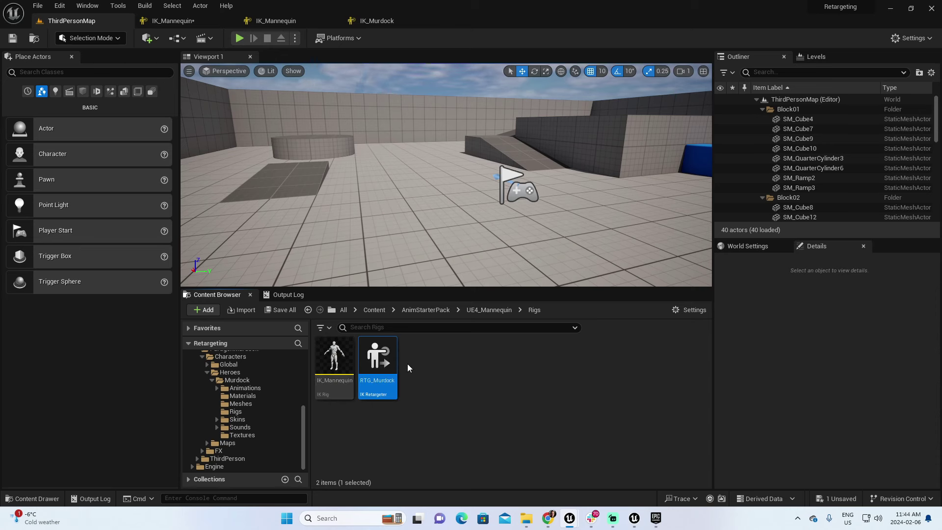
Step: Open RTG_Murdock and assign the IK_Mannequin rig from UE4_Mannequin/Rigs as its source IKRig asset
double_click(377, 358)
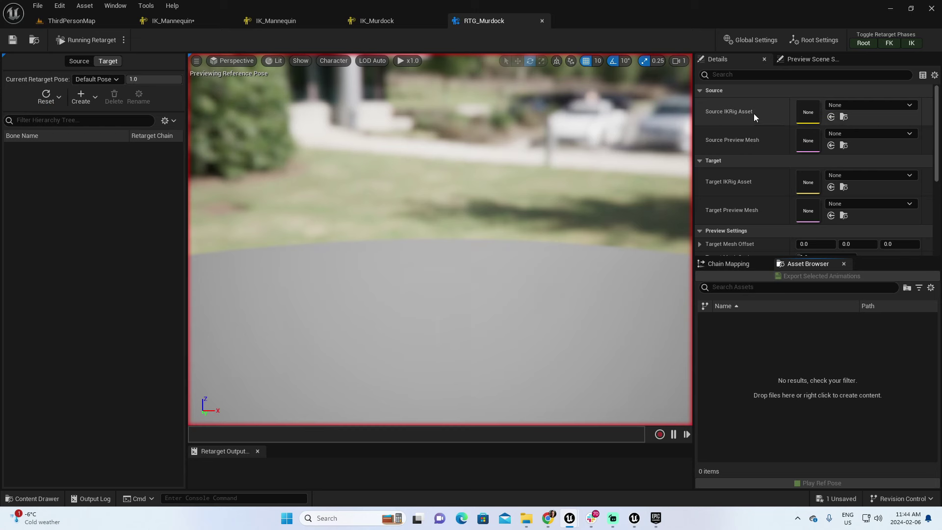
left_click(104, 21)
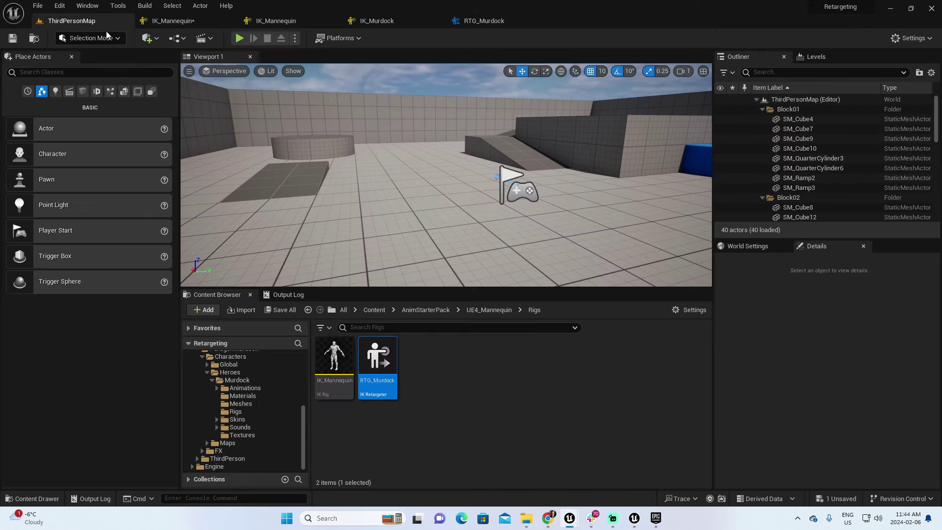
left_click(330, 366)
left_click(483, 21)
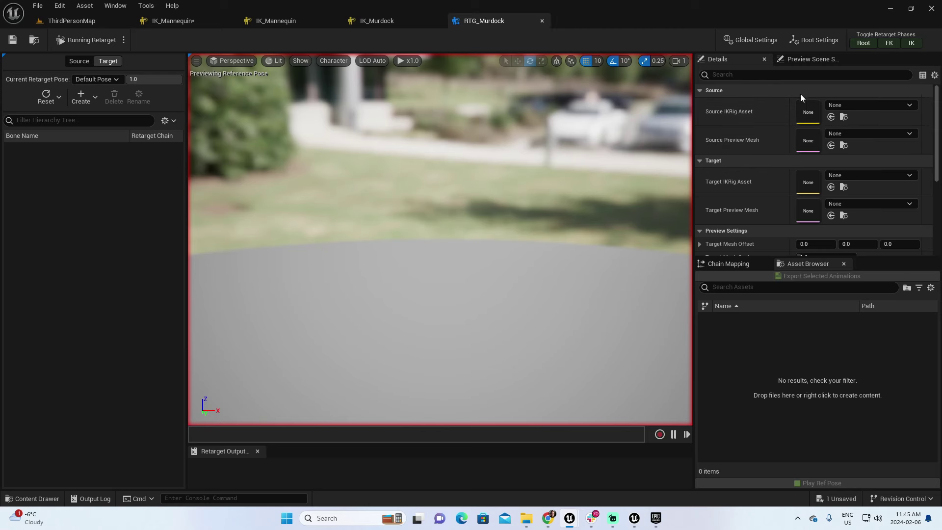
left_click(830, 117)
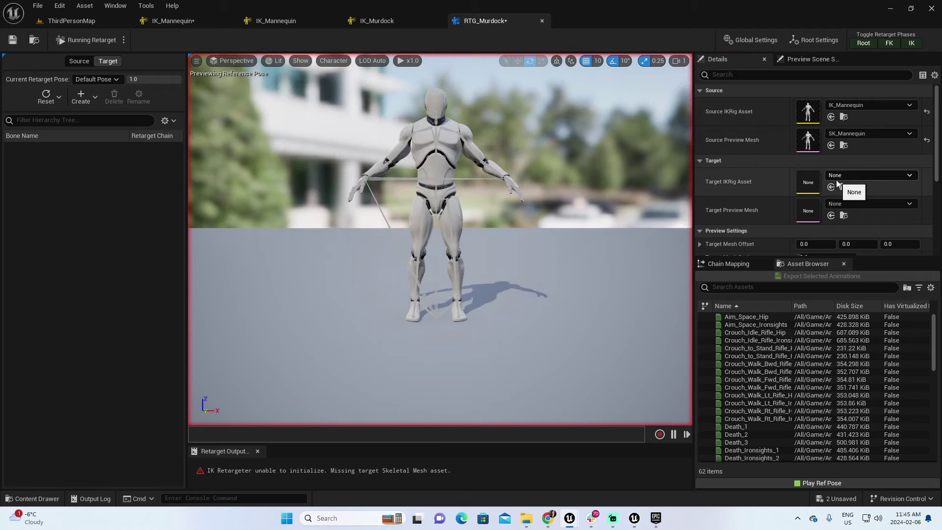
Step: Assign the IK_Murdock rig from the ParagonMurdock Heroes/Murdock/Rigs folder as RTG_Murdock's target IKRig asset
left_click(92, 22)
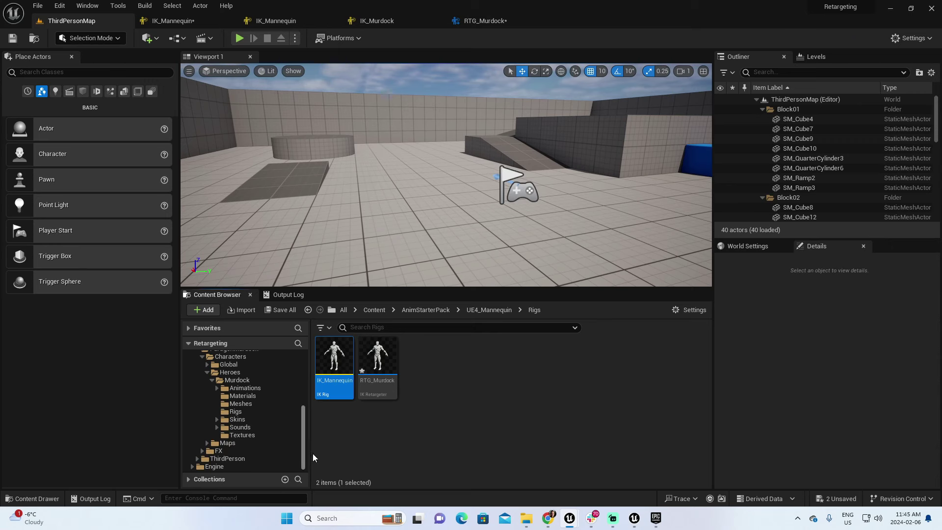
scroll(307, 414, "up", 5)
scroll(308, 414, "down", 5)
scroll(300, 417, "up", 3)
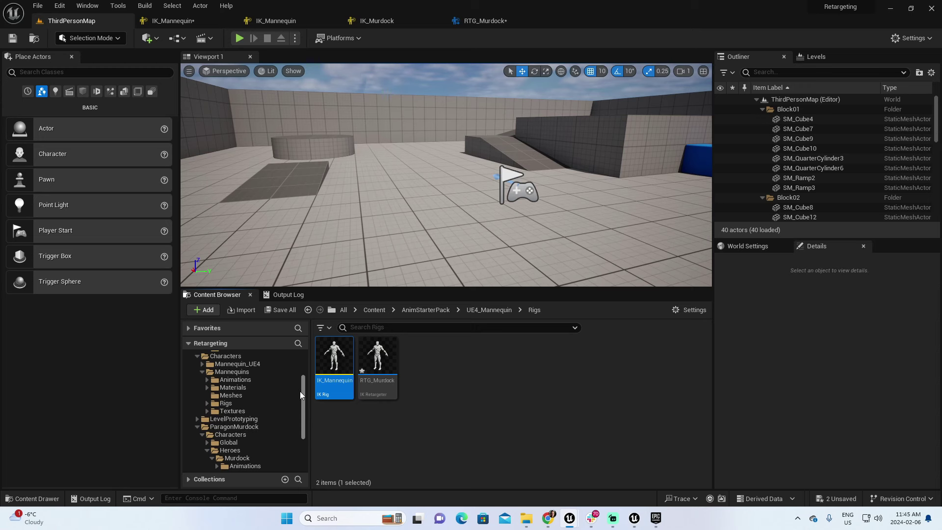
scroll(236, 442, "down", 3)
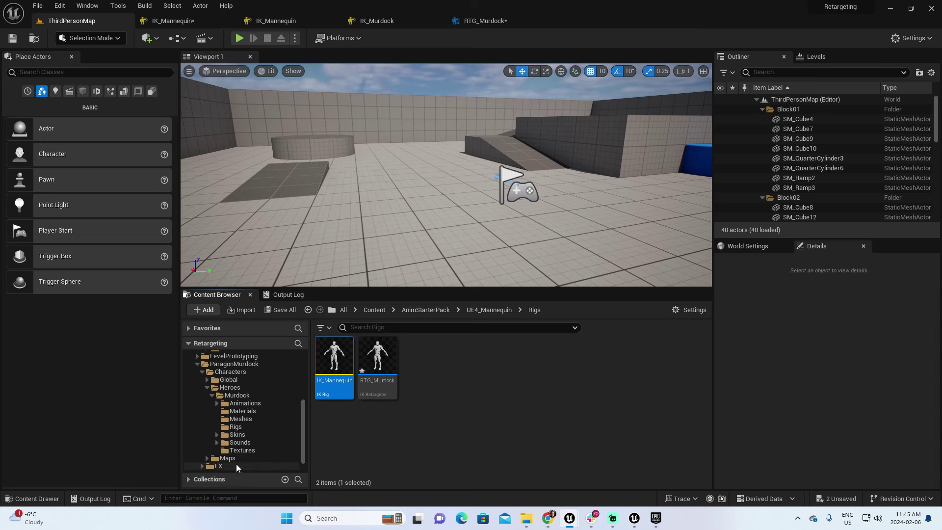
left_click(233, 428)
left_click(343, 385)
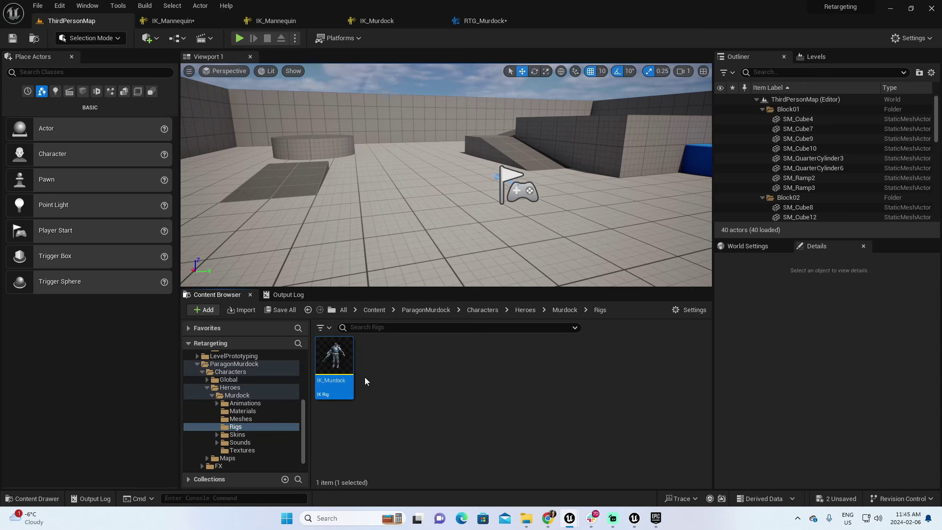
left_click(487, 25)
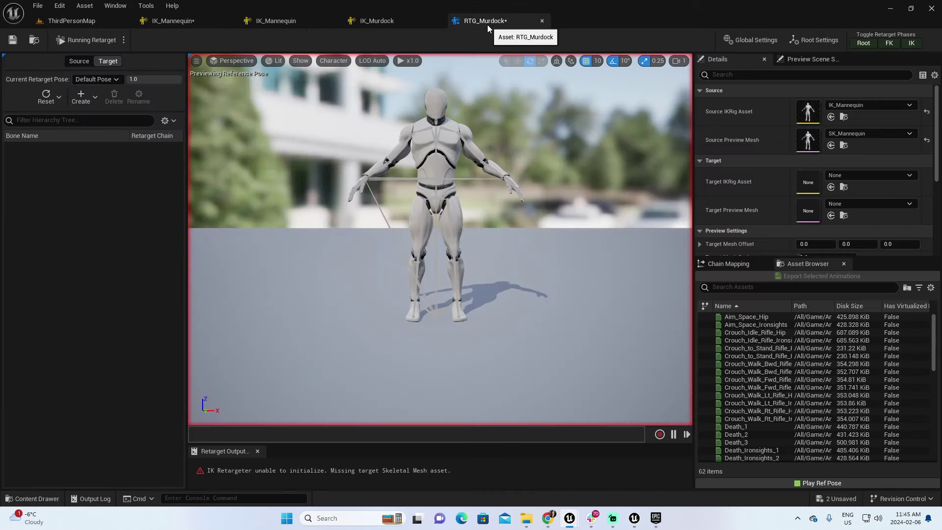
left_click(831, 187)
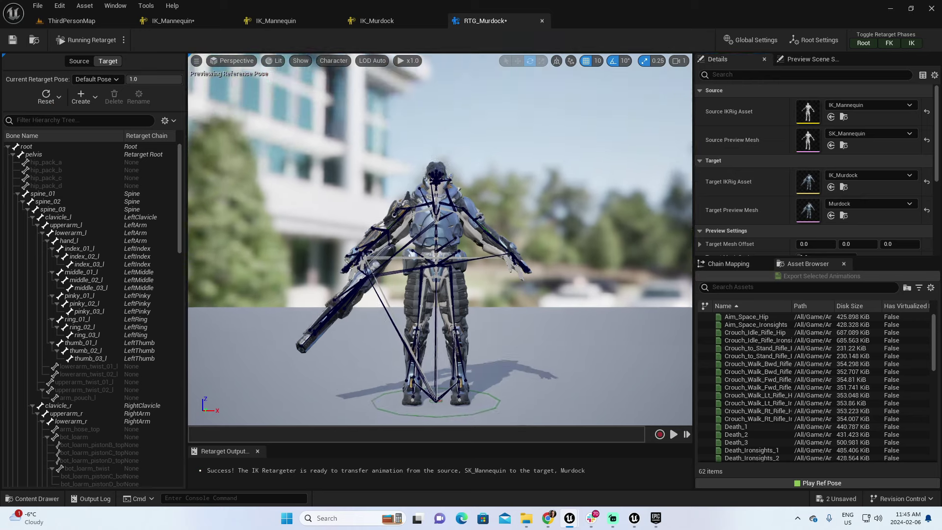
Step: Set the X value of the Target Mesh Offset to 200 to separate Murdock from the mannequin, and frame both characters
right_click_drag(566, 244, 557, 263)
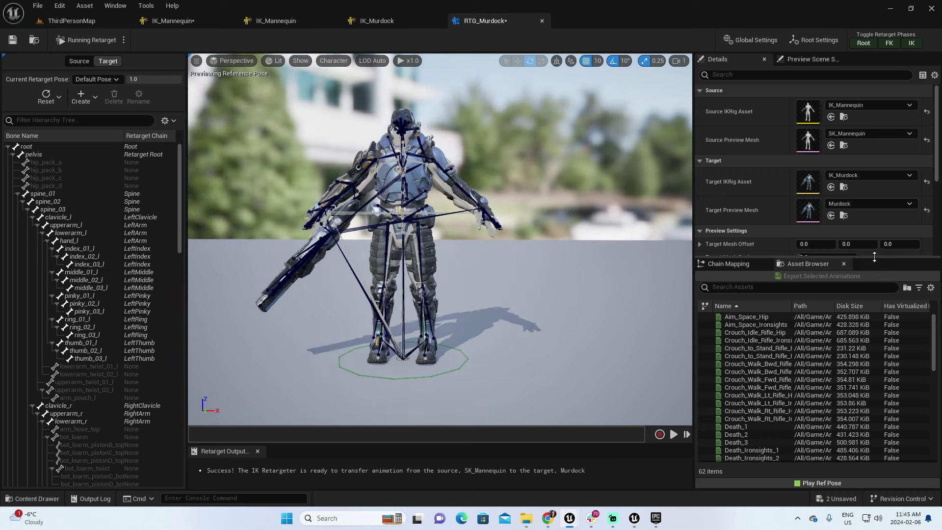
left_click_drag(875, 255, 880, 289)
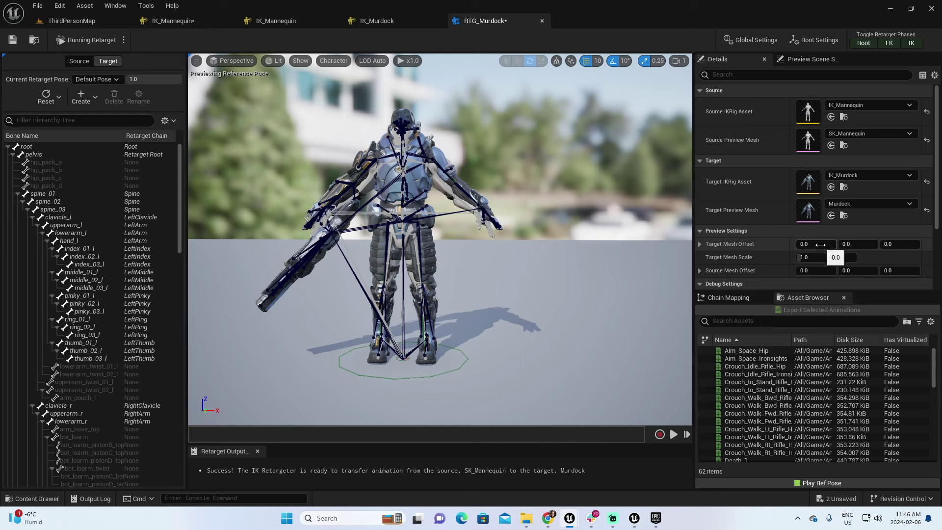
mouse_move(807, 242)
left_mouse_down()
mouse_move(884, 243)
mouse_move(807, 244)
left_mouse_up()
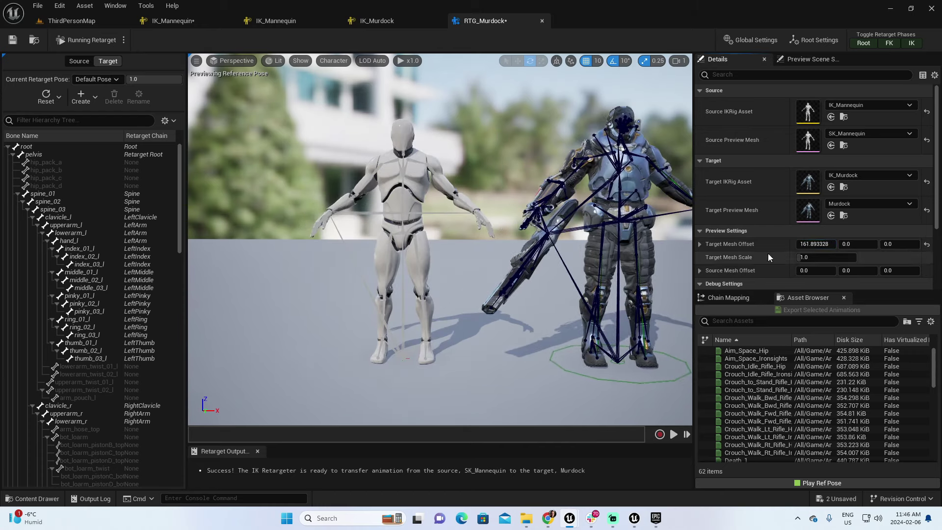
left_click(807, 244)
type("20")
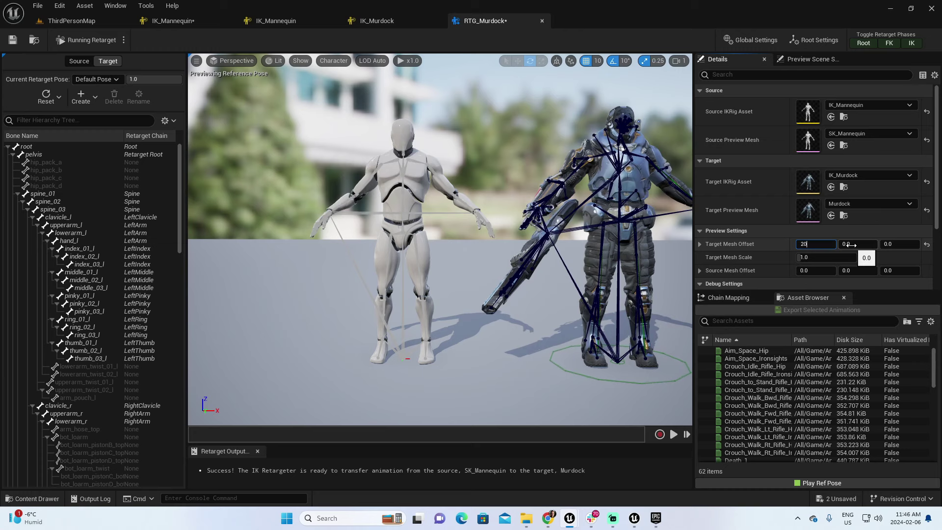
type("0")
key("Return")
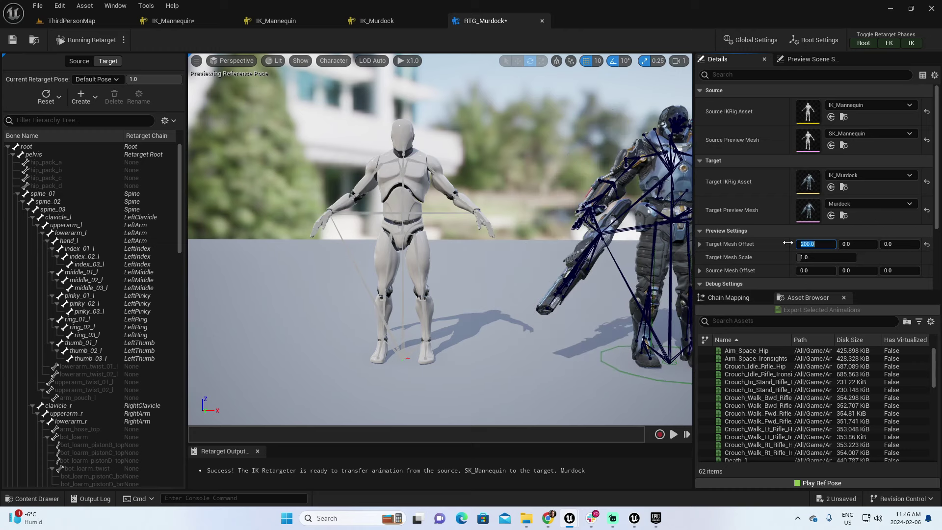
scroll(489, 275, "up", 2)
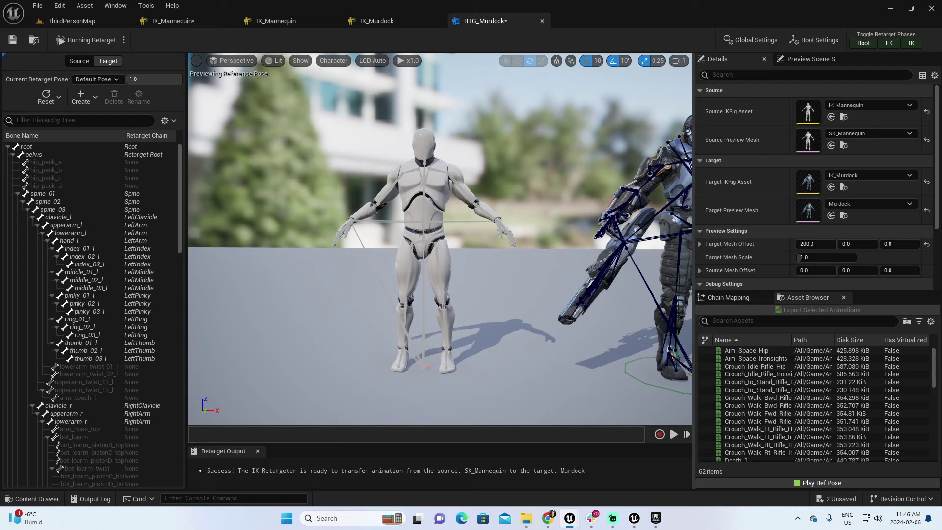
key("f")
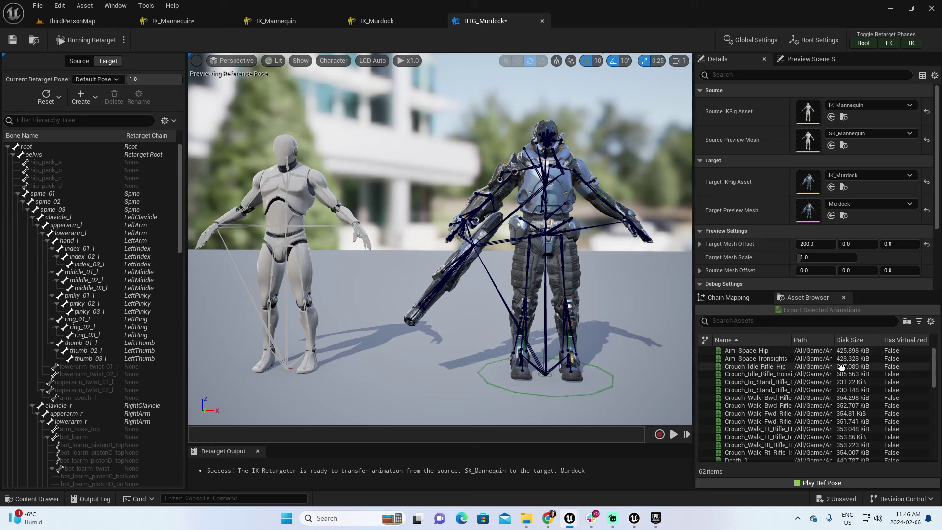
Step: Preview the Crouch_Walk_Fwd_Rifle_Ironsights animation on both characters with bone drawing set to None
mouse_move(752, 383)
mouse_move(743, 368)
double_click(755, 422)
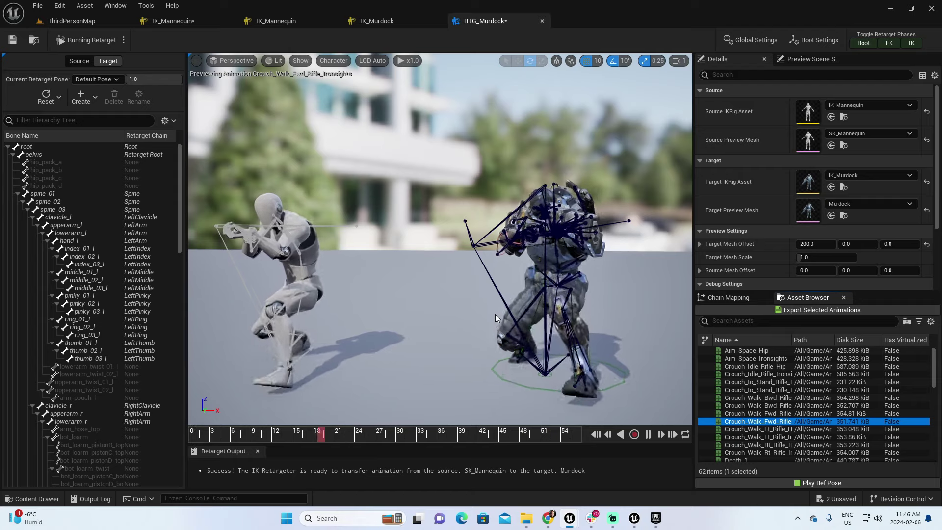
left_click(337, 62)
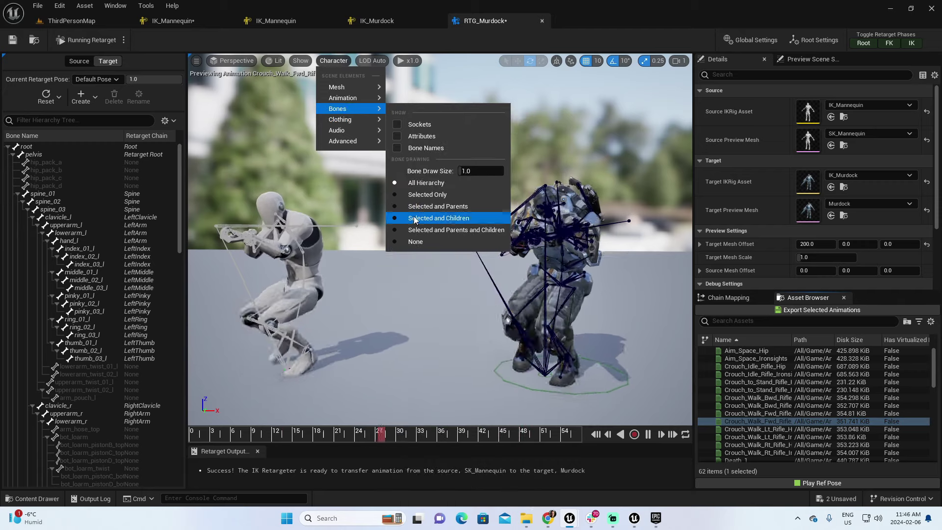
left_click(416, 242)
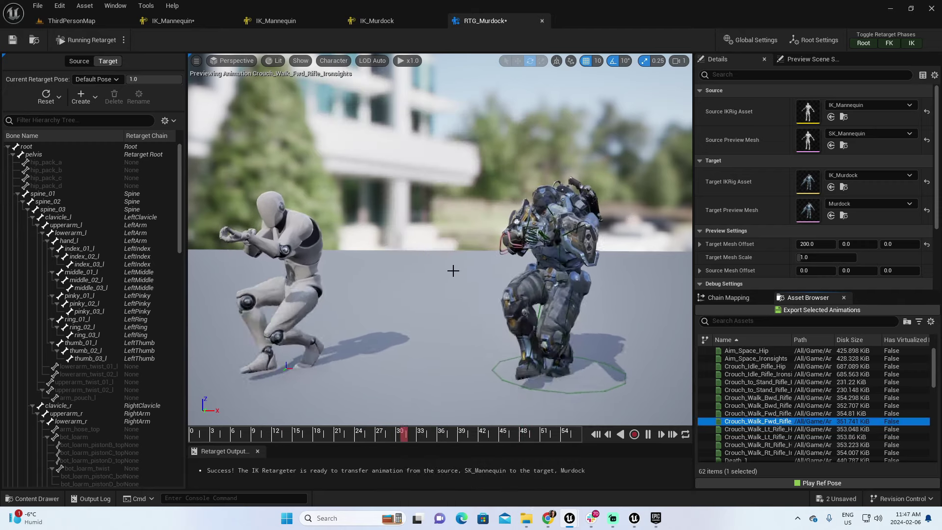
left_click_drag(456, 269, 510, 248)
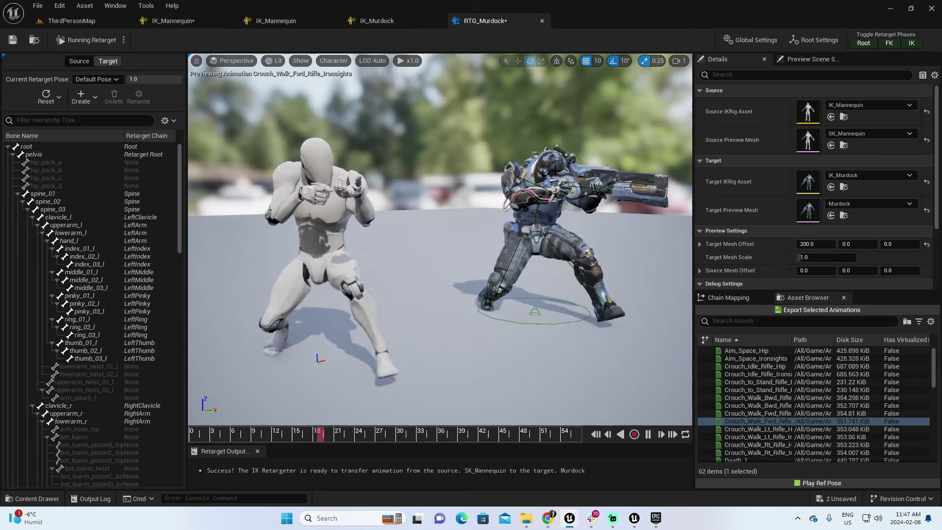
Step: Preview the Death_1 animation on both characters, and switch the retargeter from running the retarget to showing the retarget pose
scroll(761, 410, "down", 1)
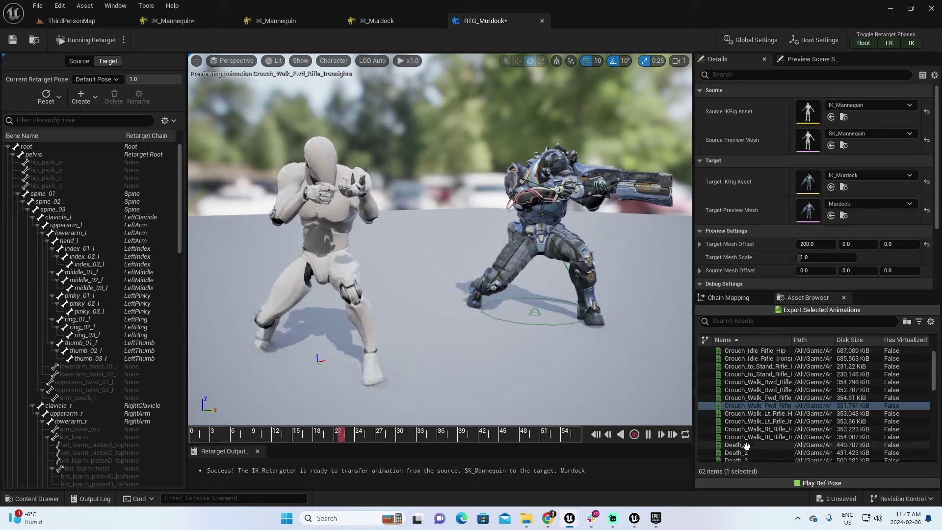
mouse_move(740, 444)
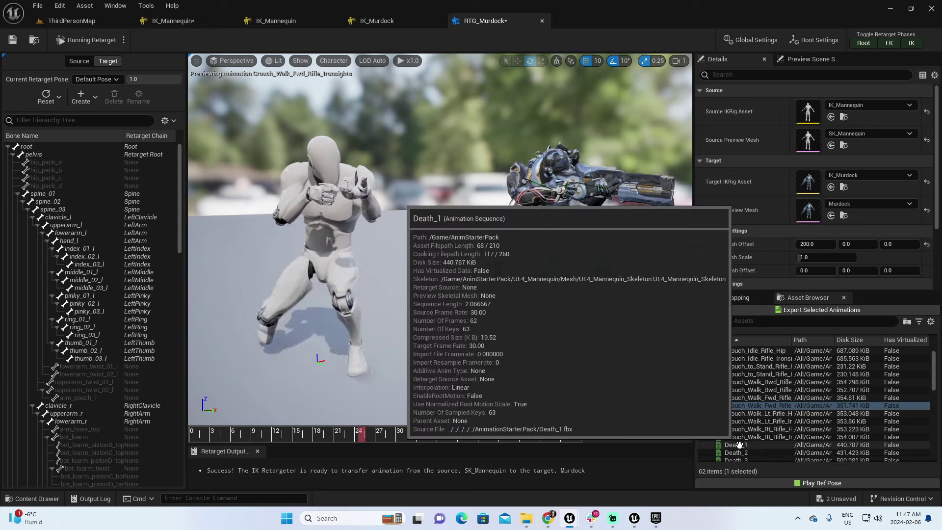
left_click(741, 445)
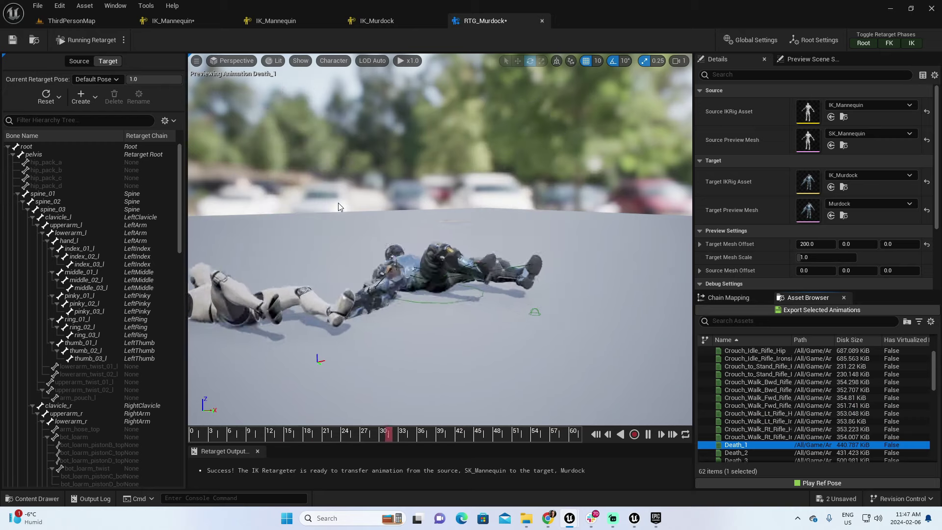
middle_click_drag(385, 252, 434, 286)
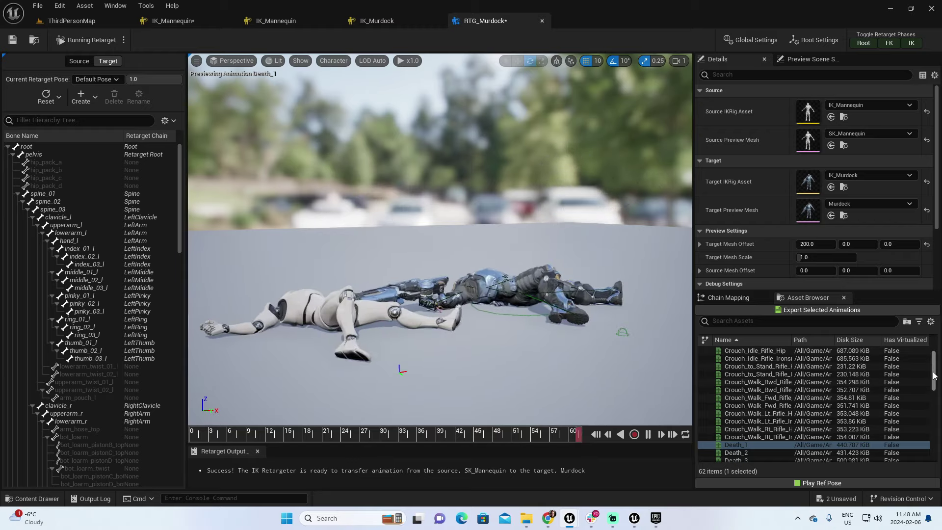
scroll(933, 385, "down", 3)
scroll(933, 384, "up", 4)
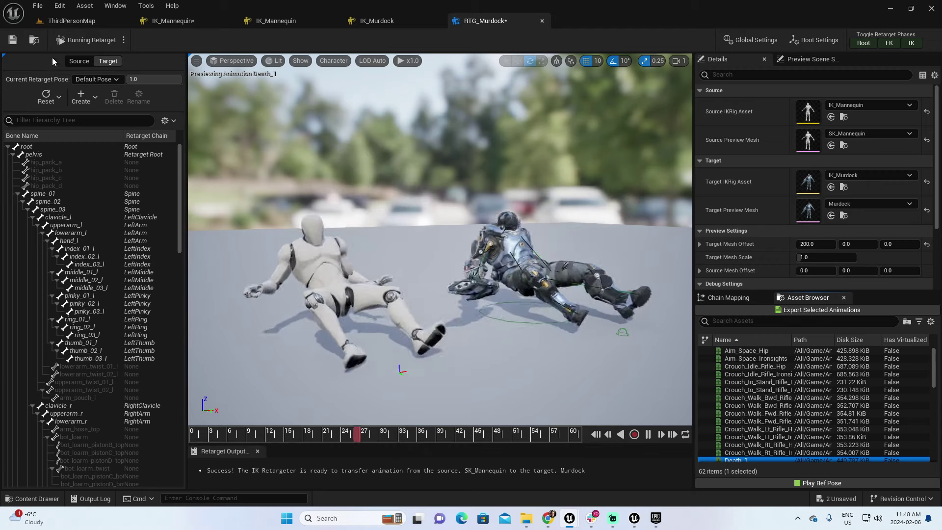
left_click(80, 42)
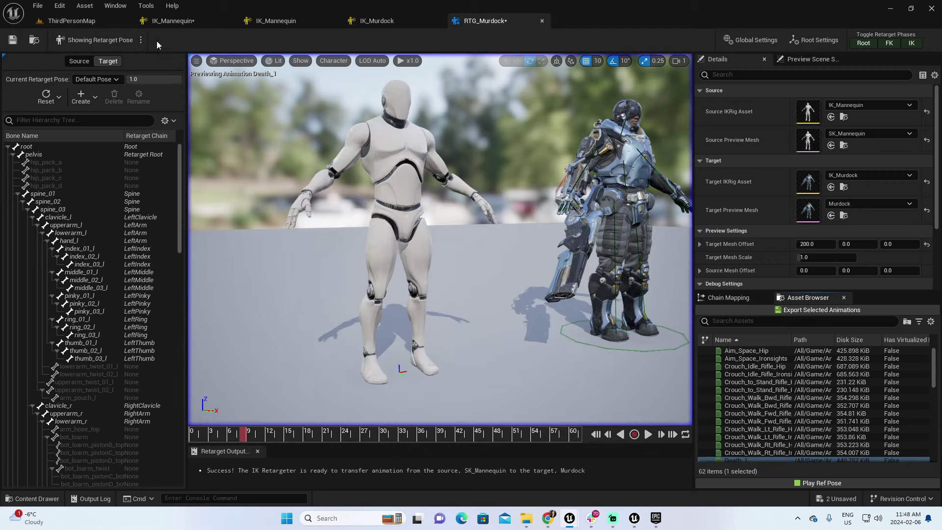
right_click_drag(440, 238, 429, 239)
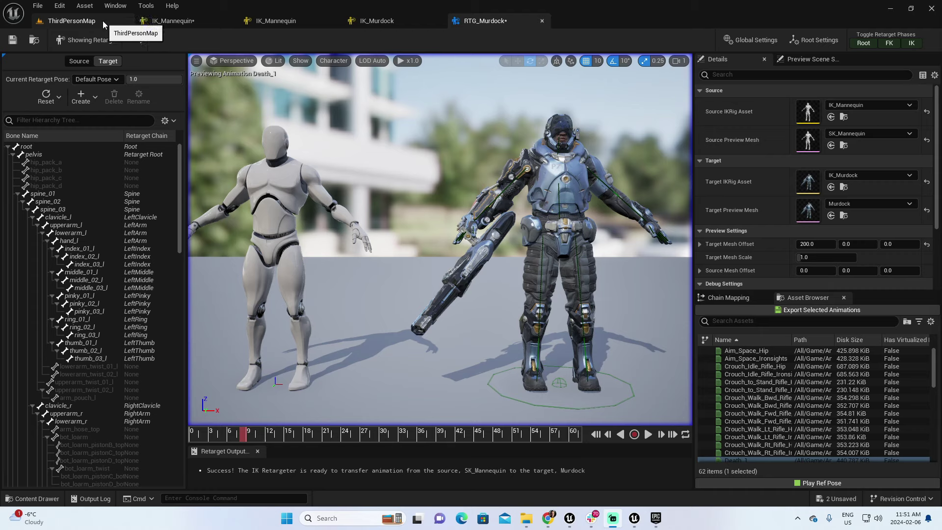
Step: Return to ThirdPersonMap and create a folder named Retargeted inside Murdock's Animations folder
left_click(71, 21)
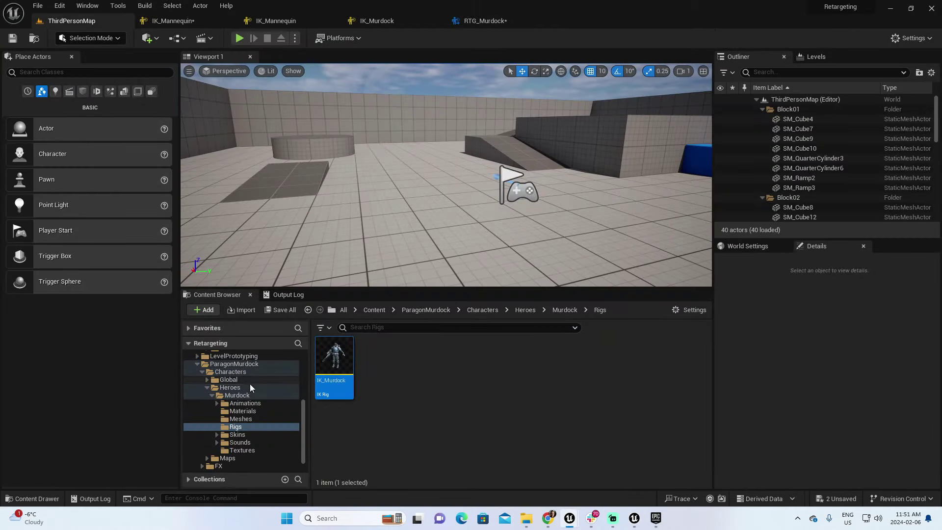
left_click(255, 404)
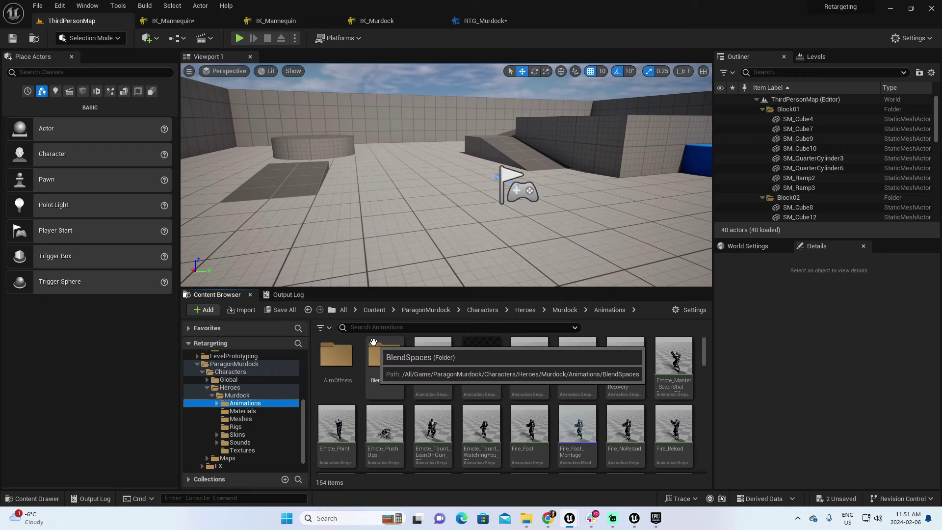
right_click(261, 406)
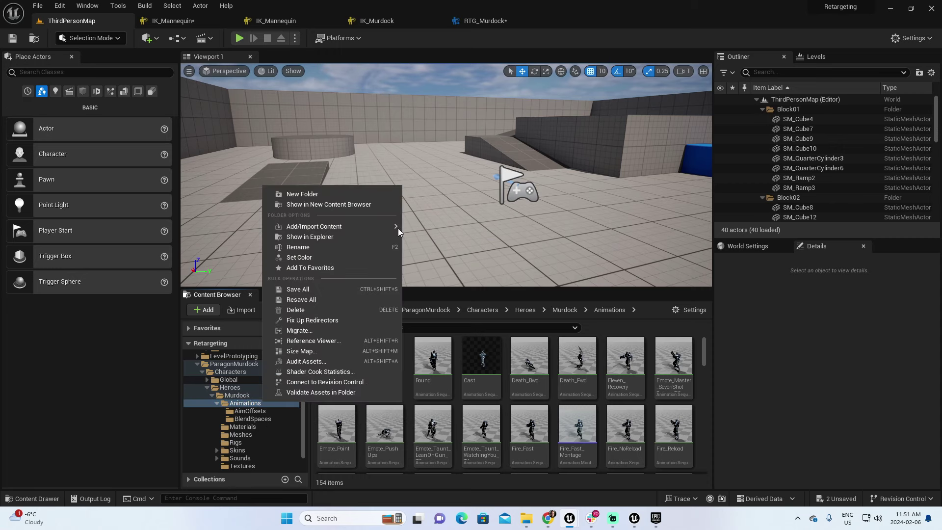
left_click(339, 195)
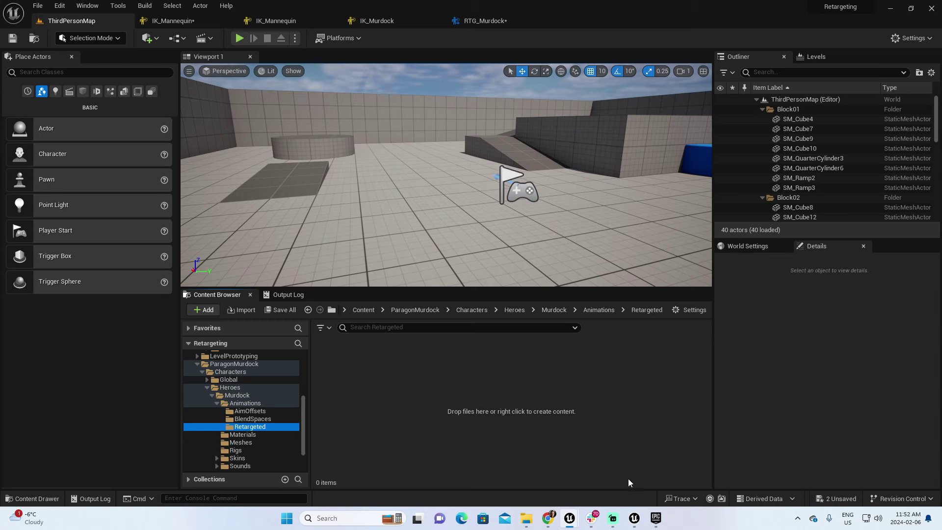
left_click(375, 424)
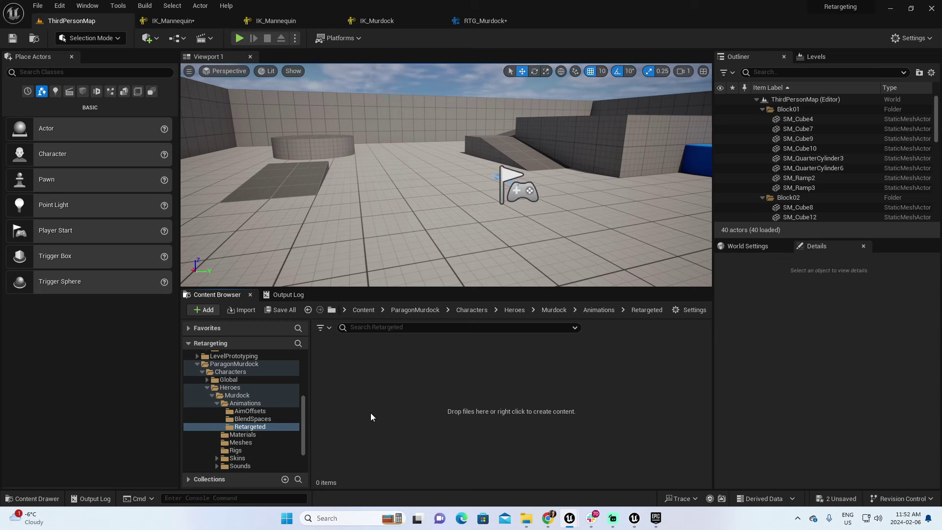
right_click(370, 416)
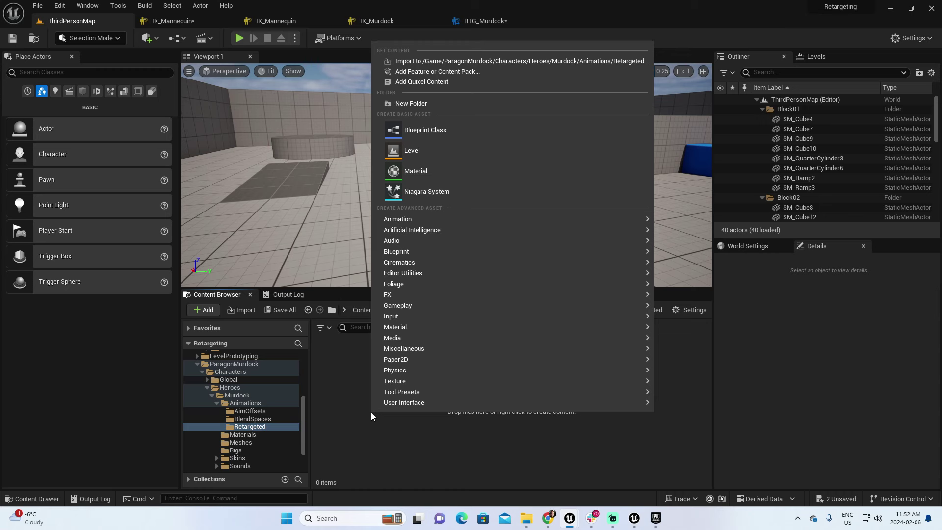
left_click(377, 436)
left_click_drag(302, 410, 299, 367)
scroll(298, 366, "up", 1)
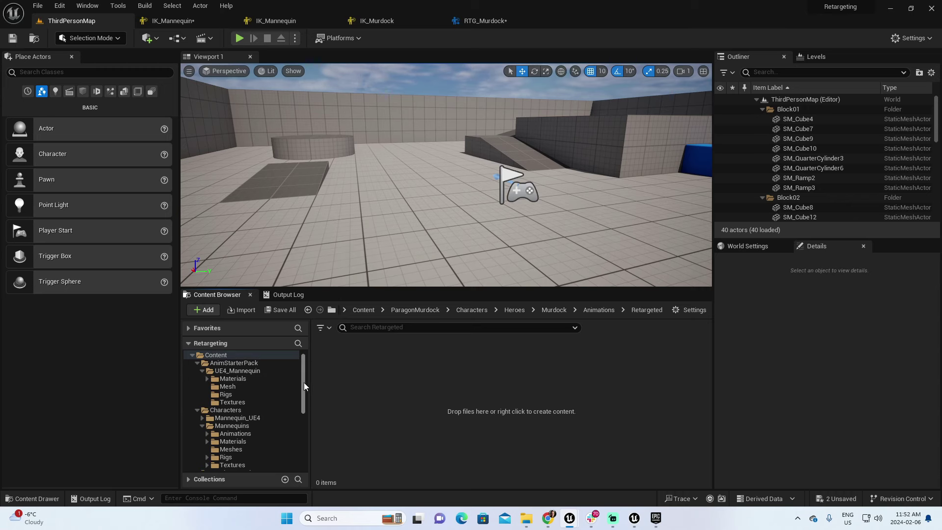
left_click_drag(300, 378, 308, 424)
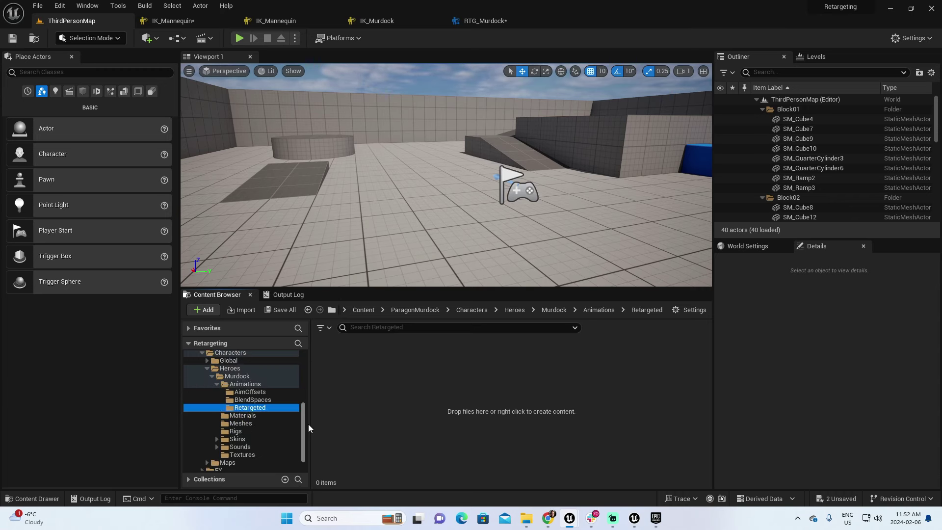
Step: Create a folder named AnimStarterPack inside Murdock's Animations/Retargeted folder and open it
right_click(369, 407)
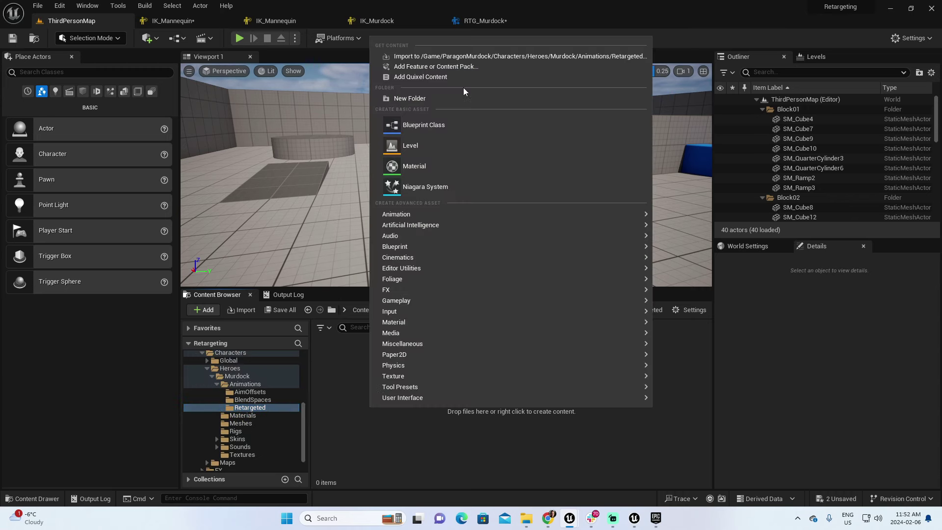
left_click(414, 99)
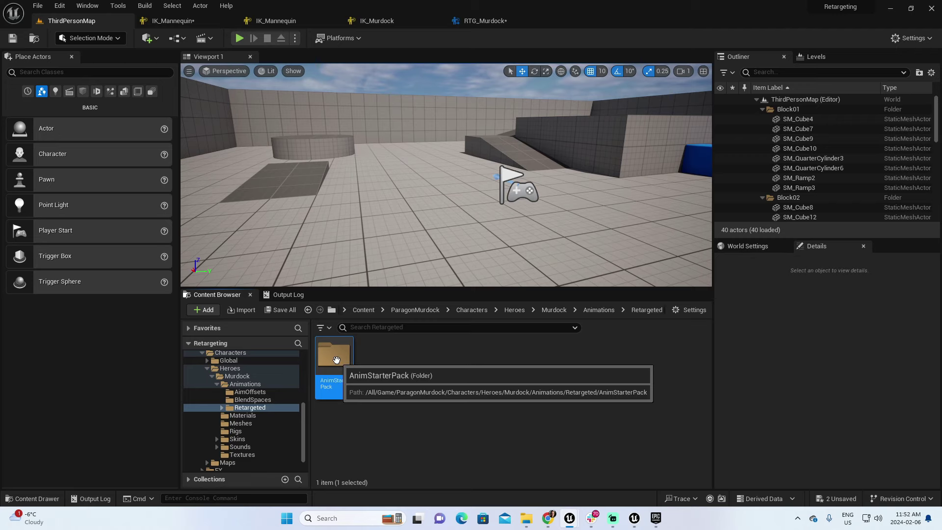
double_click(338, 382)
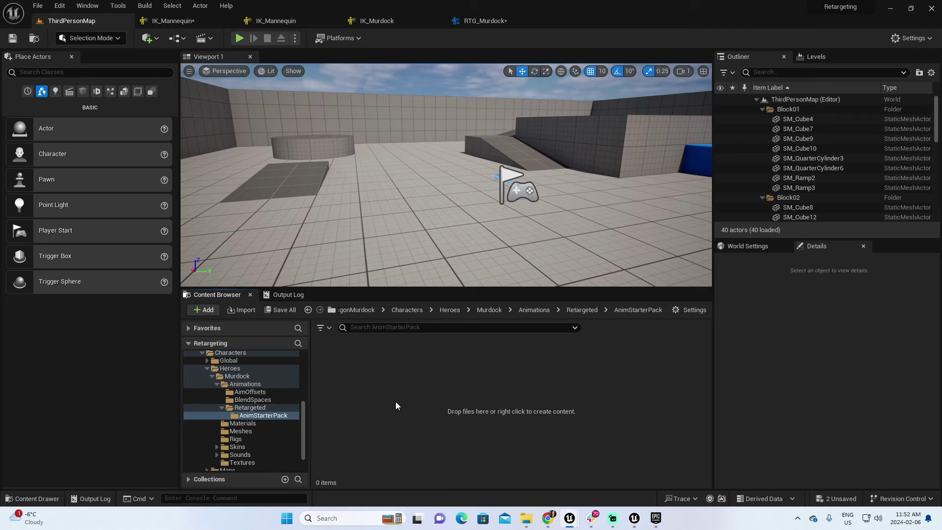
Step: Return to RTG_Murdock, select all AnimStarterPack animations in its asset list, and start a batch export of them
left_click(481, 21)
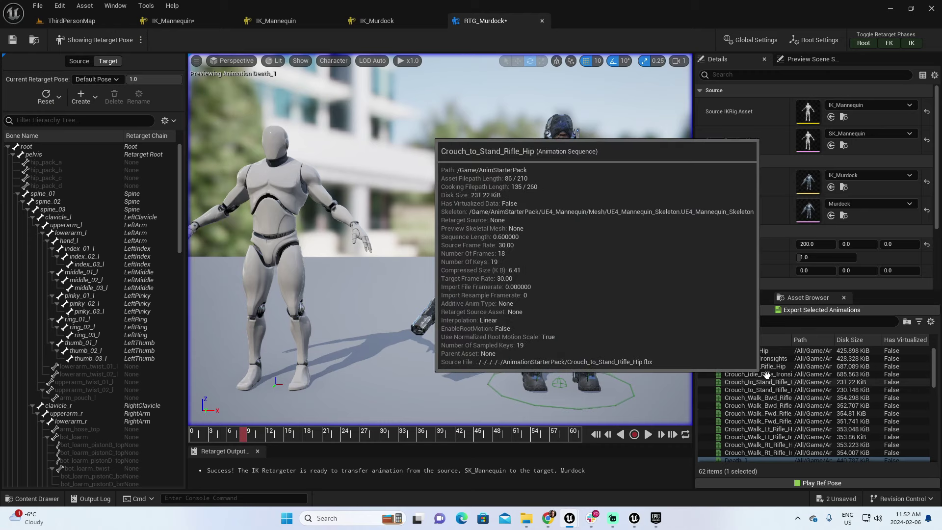
left_click(771, 350)
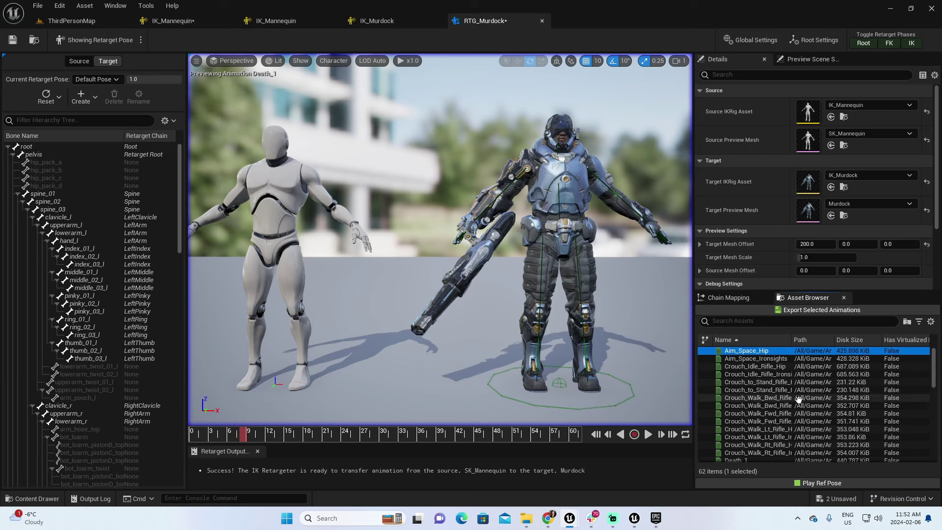
key("ctrl+a")
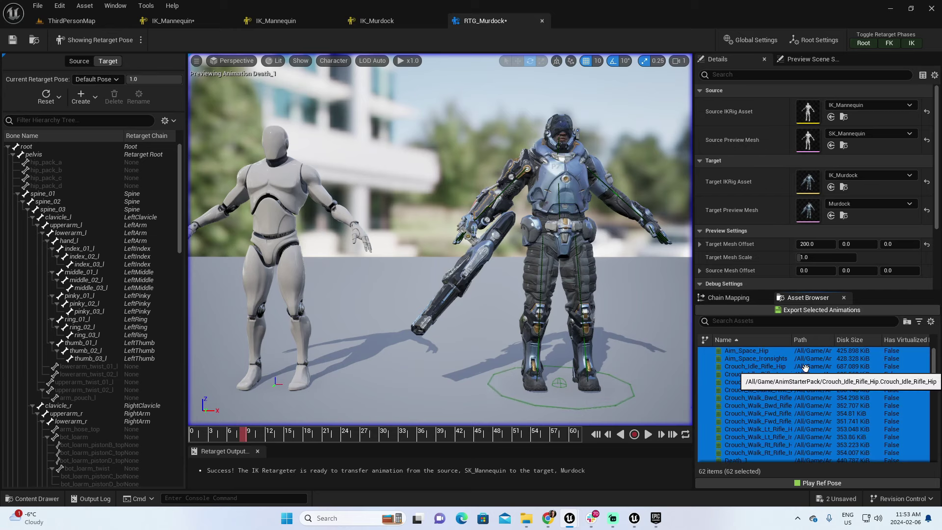
left_click(811, 311)
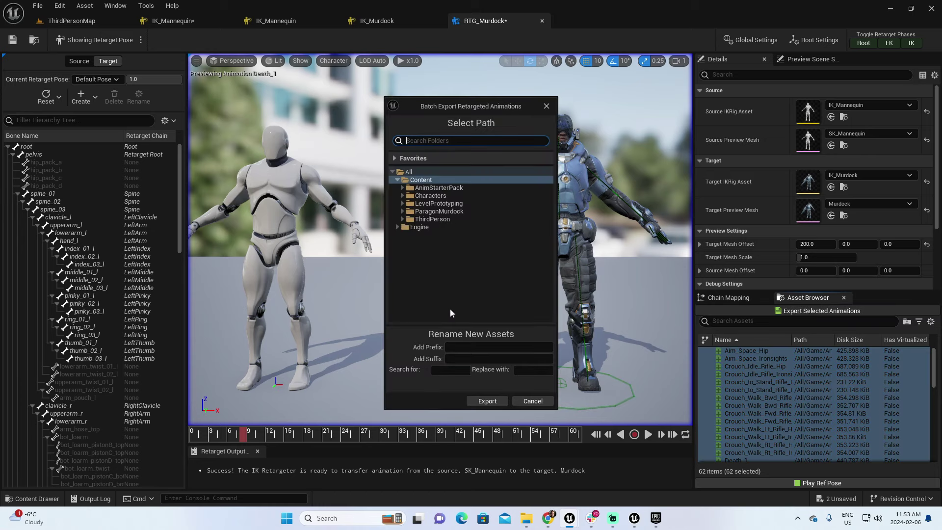
Step: Set the prefix for the exported retargeted animations to RTG_
left_click(459, 348)
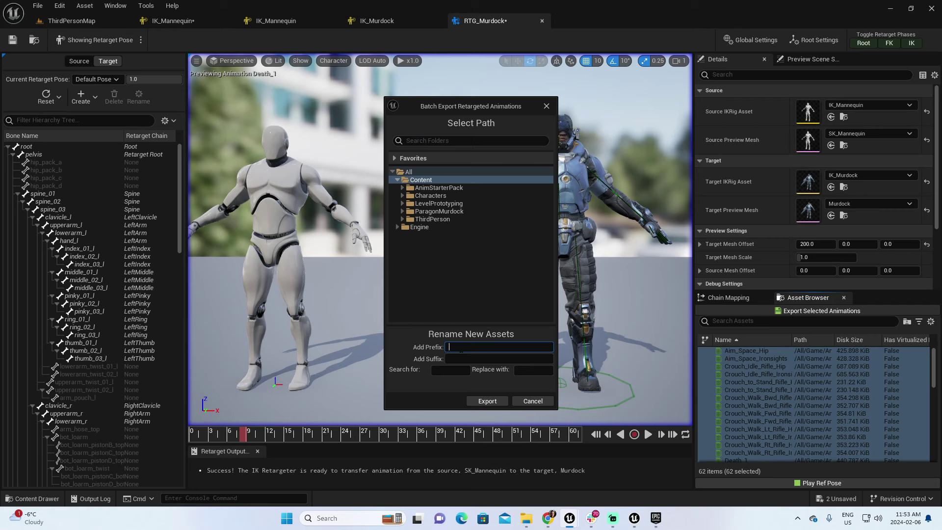
type("R")
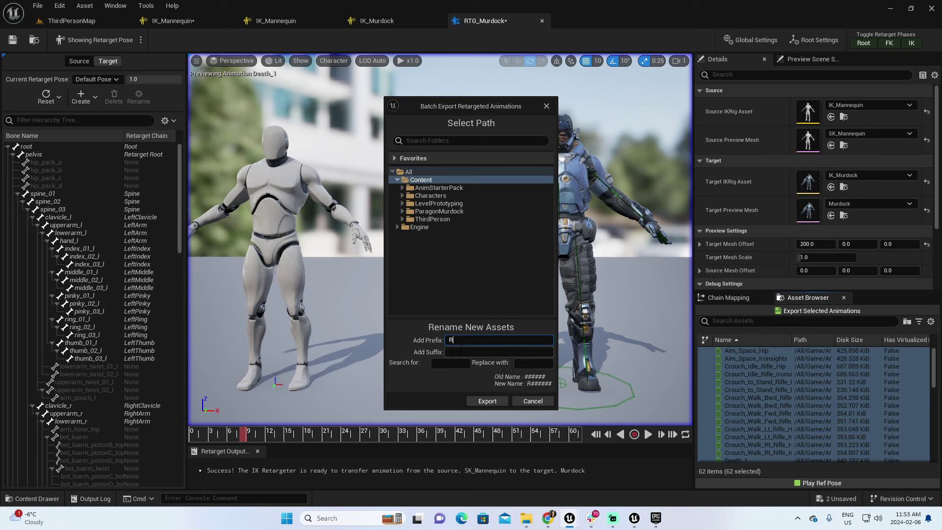
type("TG_")
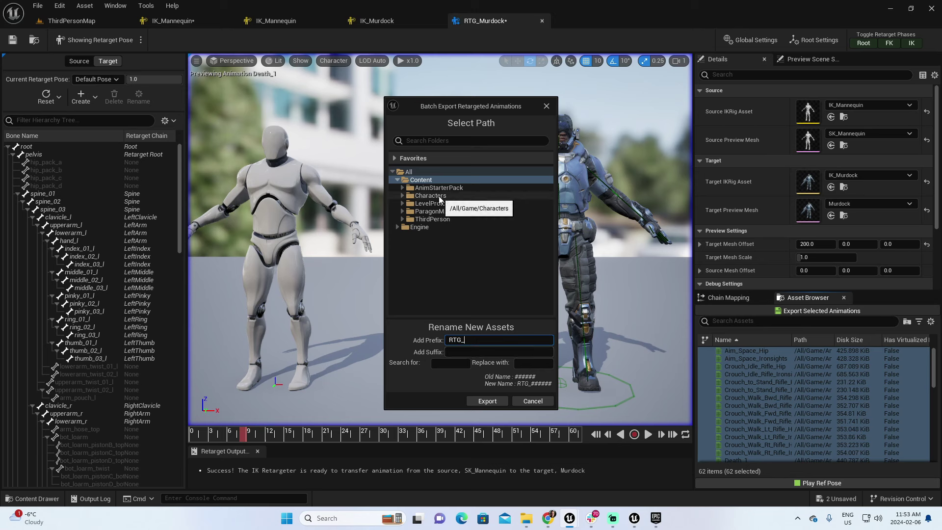
Step: Choose ParagonMurdock/Characters/Heroes/Murdock/Animations/Retargeted/AnimStarterPack as the destination folder and export the retargeted animations
left_click(402, 211)
left_click(407, 219)
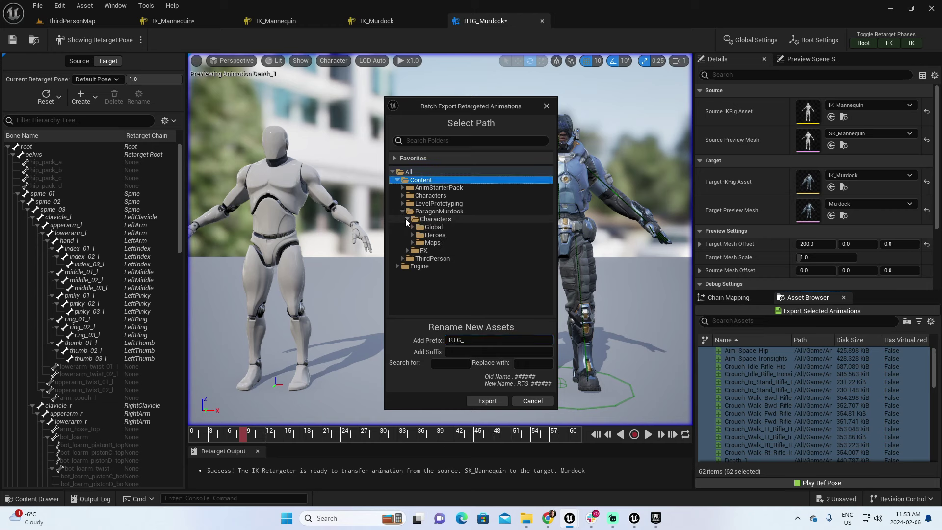
left_click(412, 235)
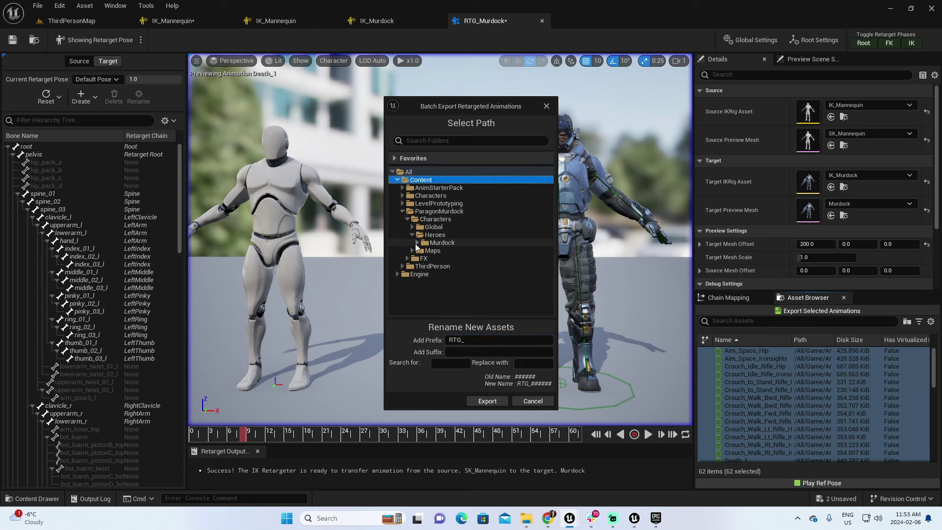
left_click(417, 242)
left_click(422, 250)
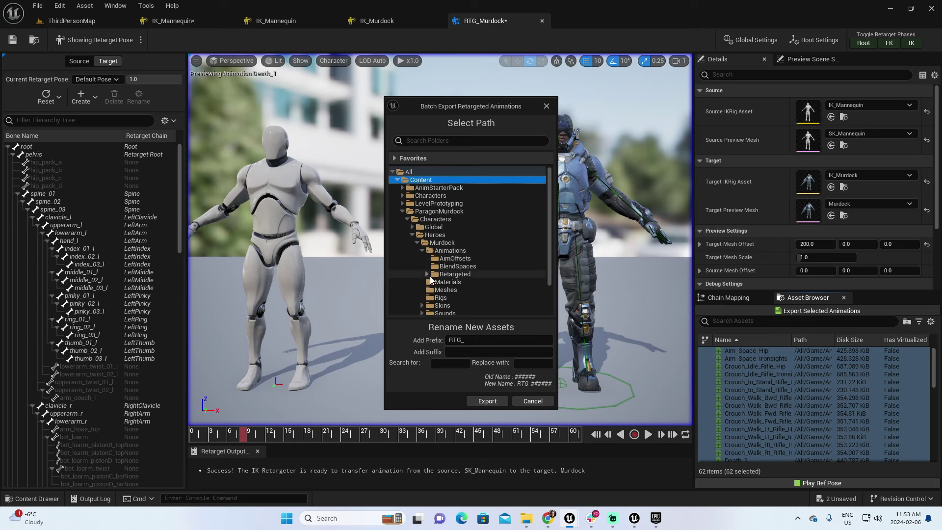
left_click(426, 274)
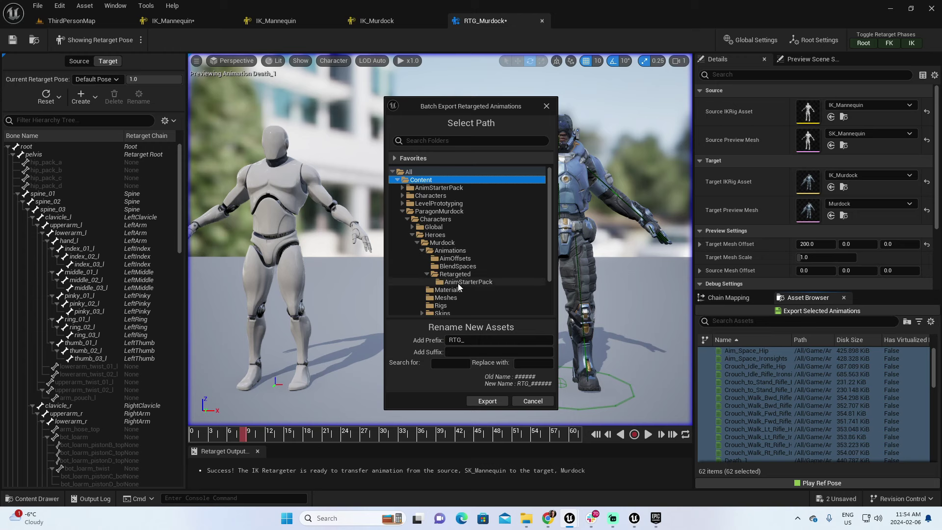
left_click(464, 282)
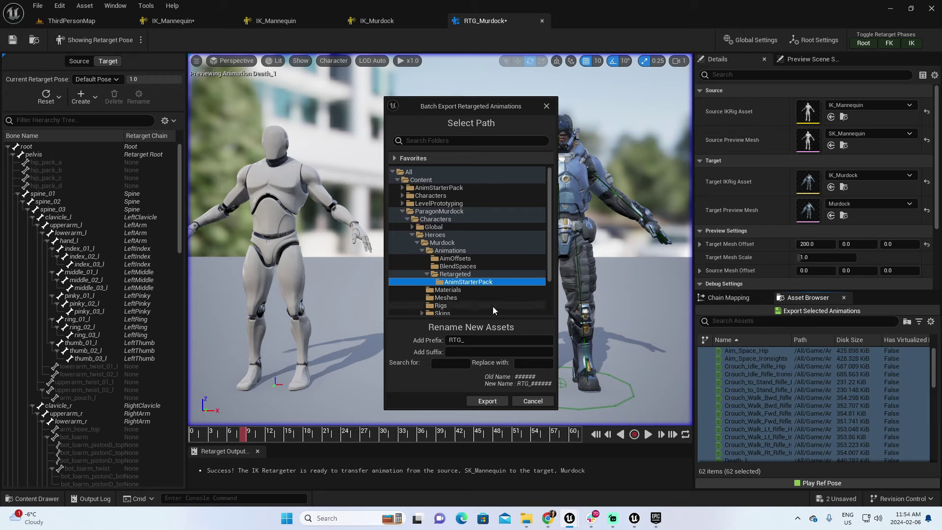
left_click(491, 404)
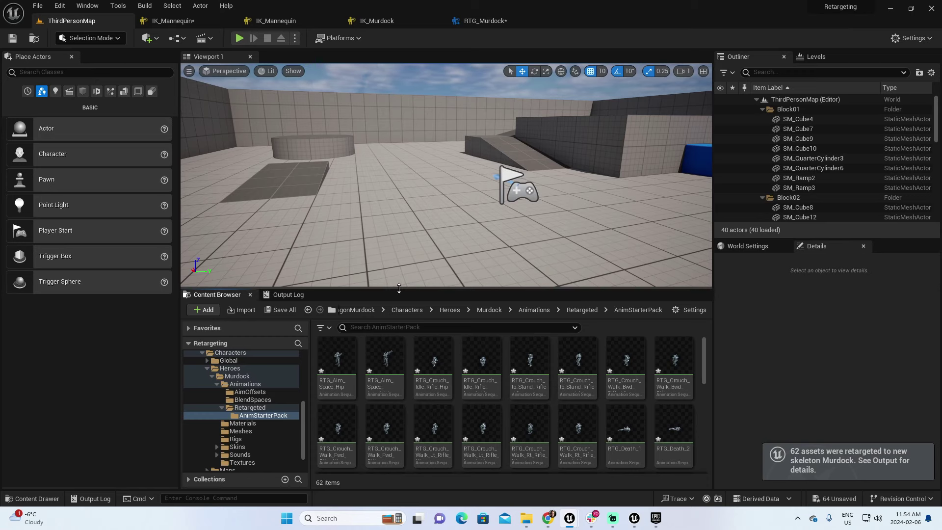
Step: Enlarge the Content Browser and look through Murdock's Animations folder and the exported animations in Retargeted/AnimStarterPack
left_click_drag(396, 285, 396, 241)
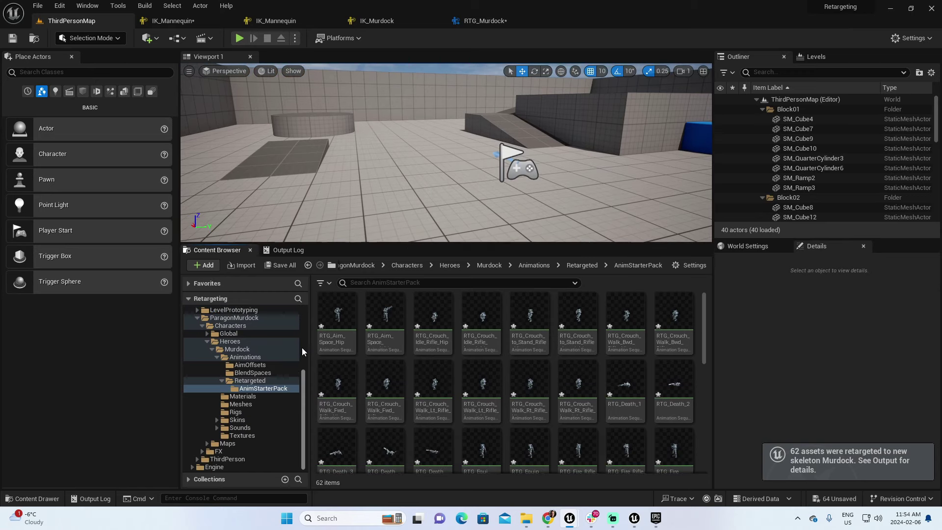
left_click(254, 359)
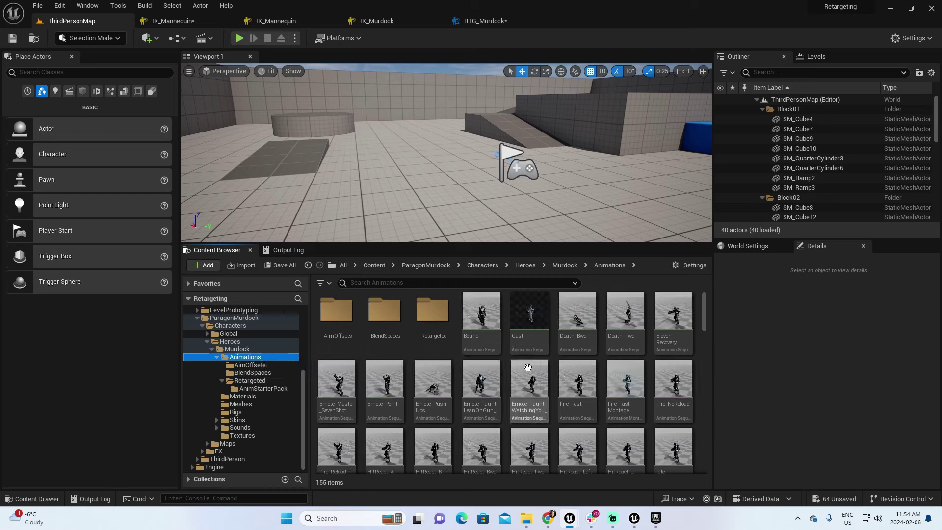
mouse_move(616, 375)
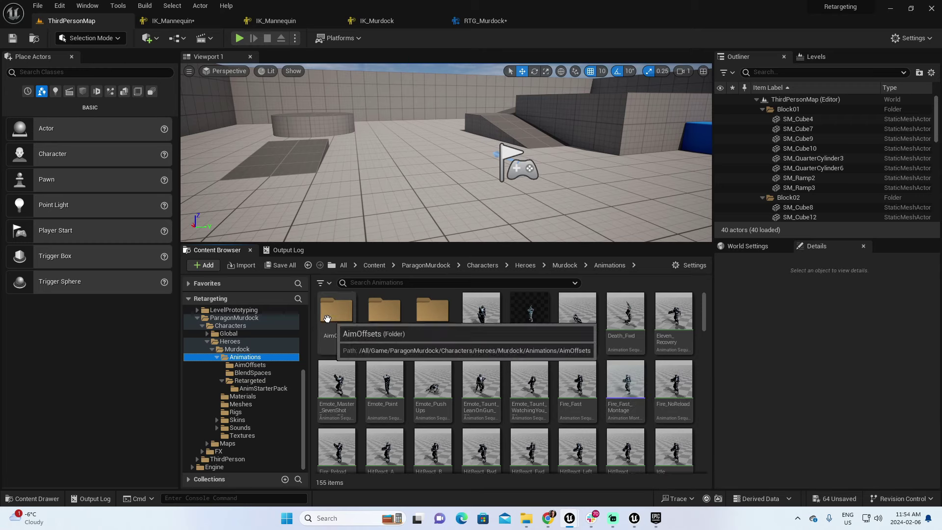
left_click(243, 381)
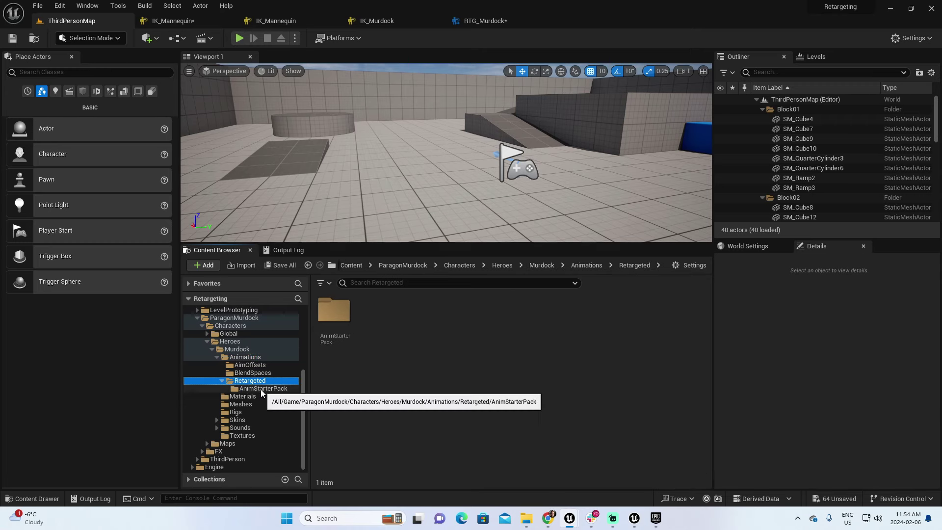
left_click(258, 389)
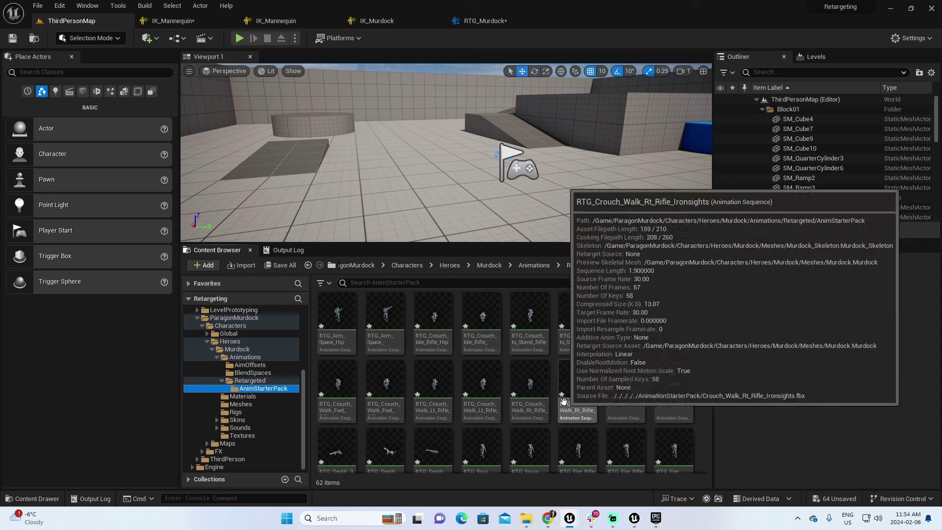
scroll(564, 398, "down", 1)
mouse_move(566, 395)
scroll(566, 394, "down", 1)
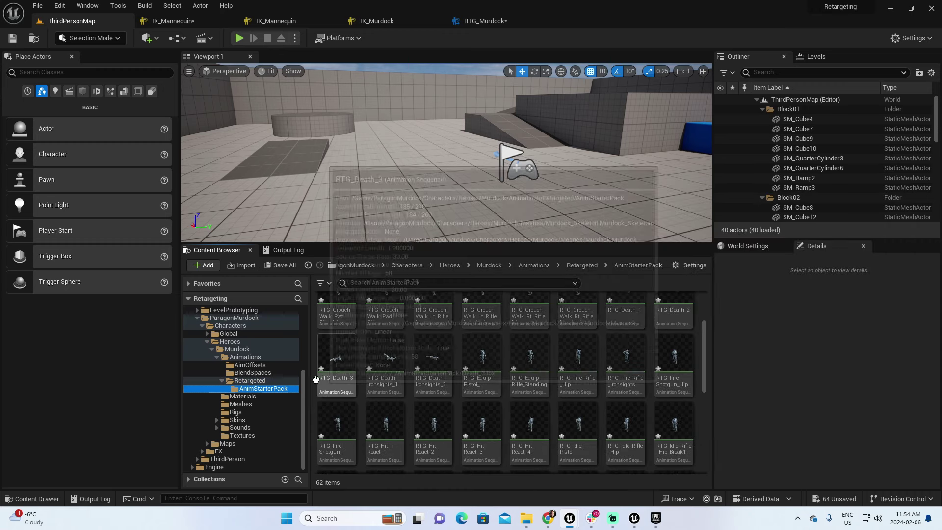
Step: Open the retargeted RTG_Hit_React_3 animation to view it, and return to ThirdPersonMap
left_click_drag(302, 382, 293, 304)
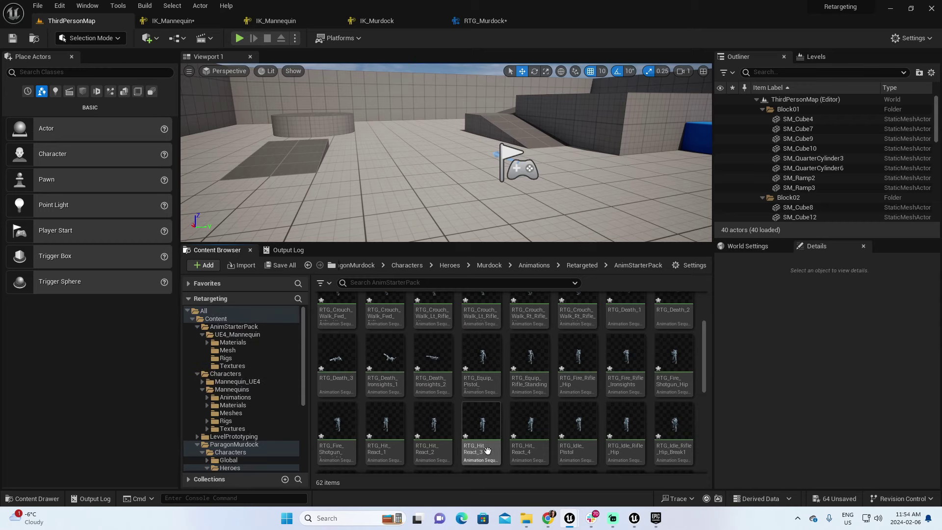
double_click(483, 427)
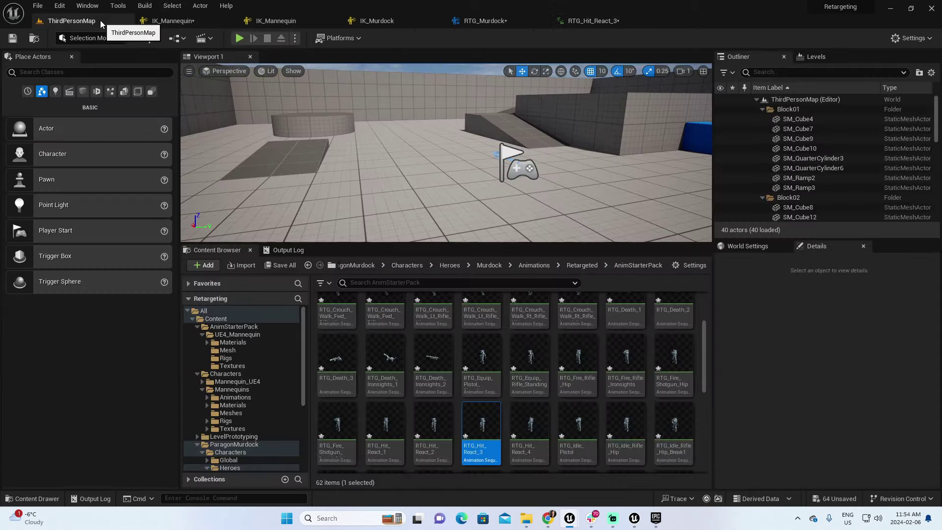
left_click(98, 21)
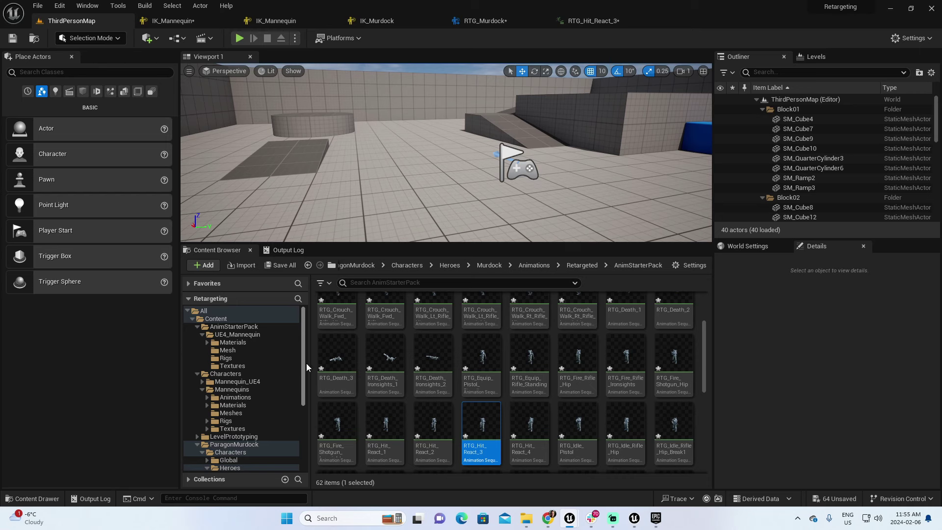